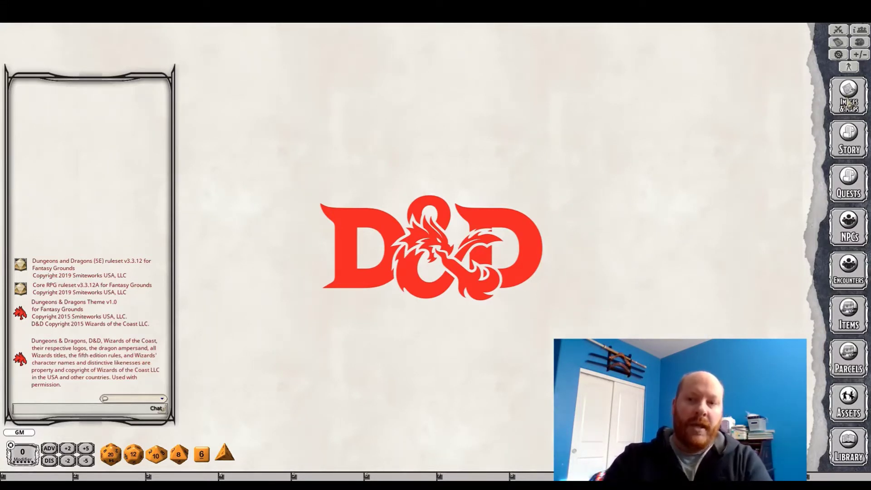
- Open the story entry "1.00 Contents Short Dungeons" from the story list
{"action": "left_click", "coordinate": [856, 450]}
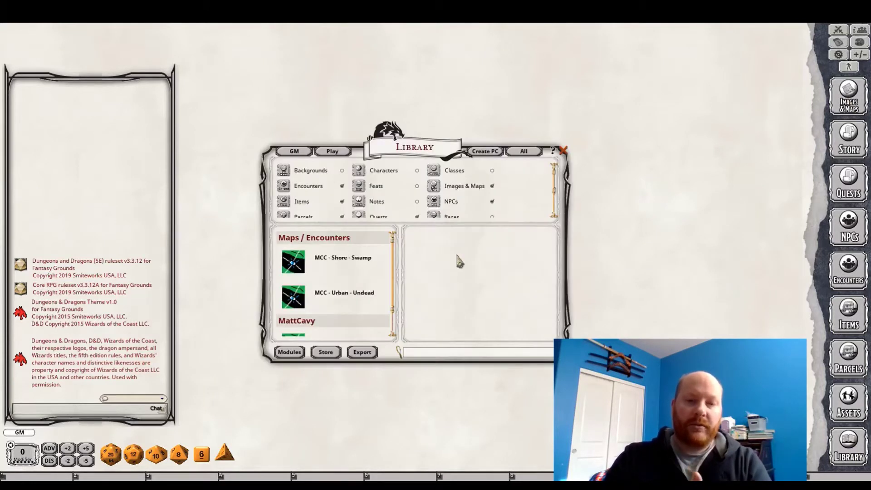
{"action": "left_click", "coordinate": [562, 150]}
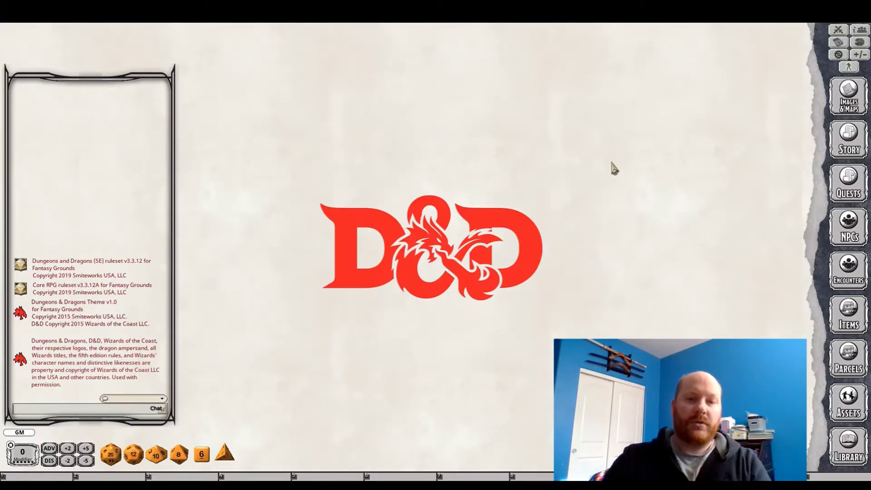
{"action": "left_click", "coordinate": [841, 148]}
{"action": "scroll", "coordinate": [122, 199], "scroll_direction": "down", "scroll_amount": 2}
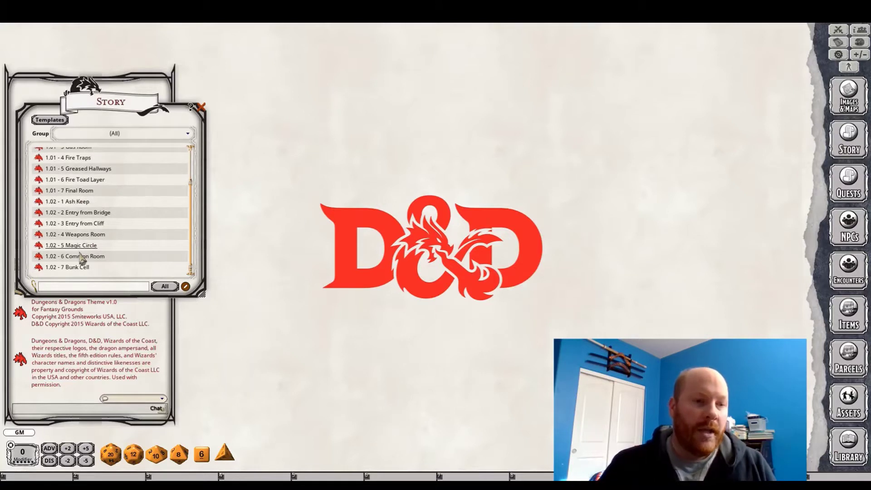
{"action": "scroll", "coordinate": [89, 209], "scroll_direction": "up", "scroll_amount": 2}
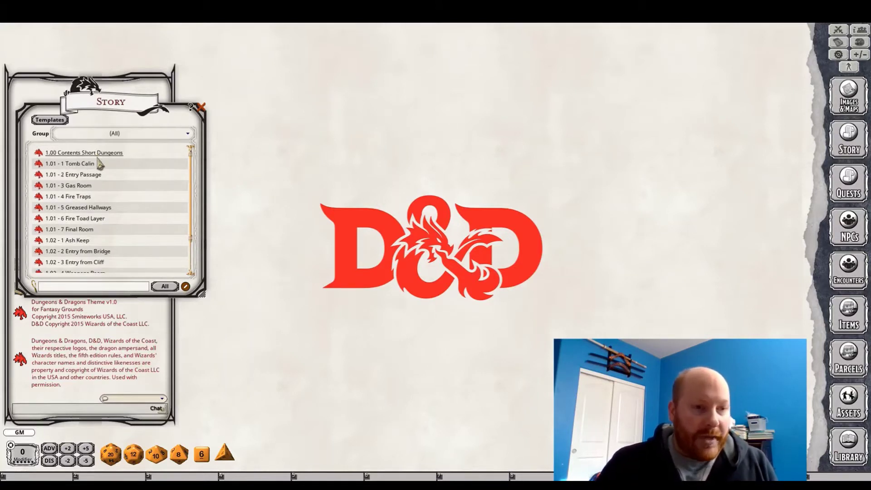
{"action": "left_click", "coordinate": [98, 155]}
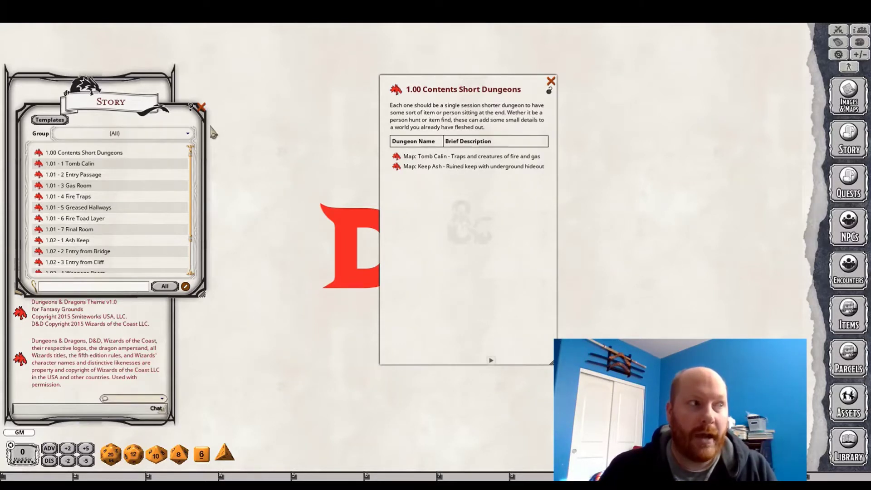
- Add the link line "Map: City Tunnel - Cultist in a tunnel under city" below the Keep Ash line, and close the entry
{"action": "left_click", "coordinate": [543, 168]}
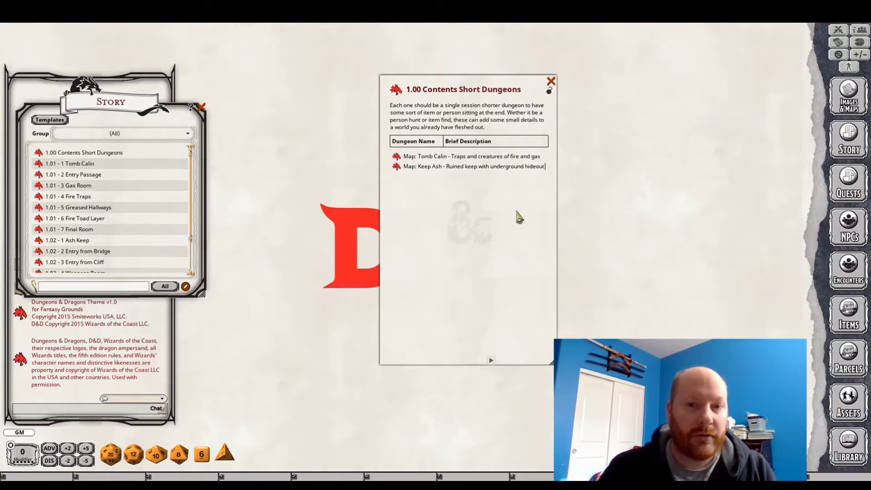
{"action": "key", "text": "Return"}
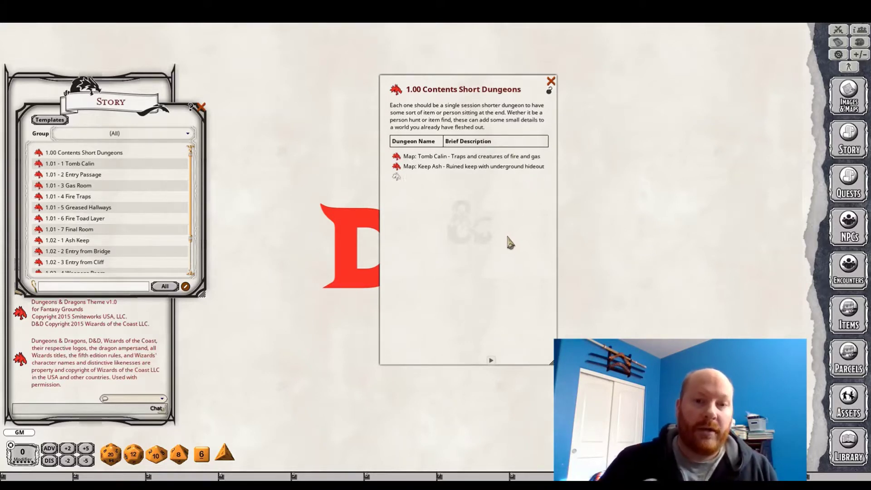
{"action": "type", "text": "Map:"}
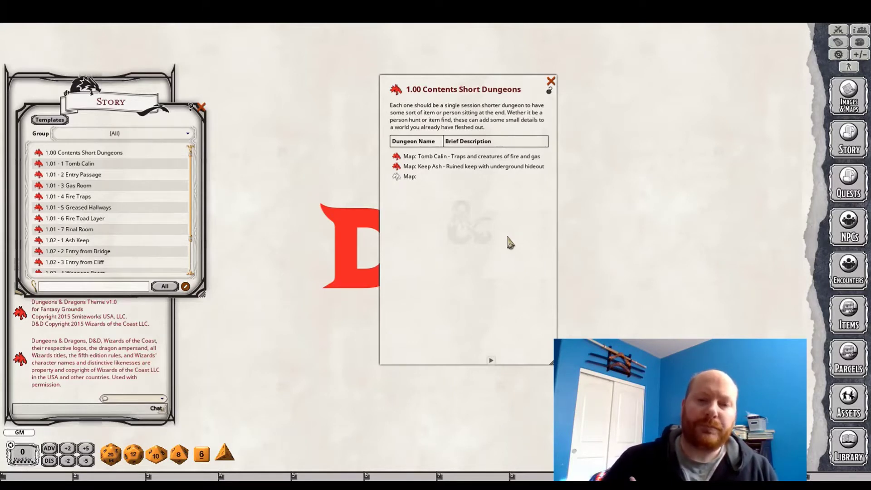
{"action": "type", "text": " City"}
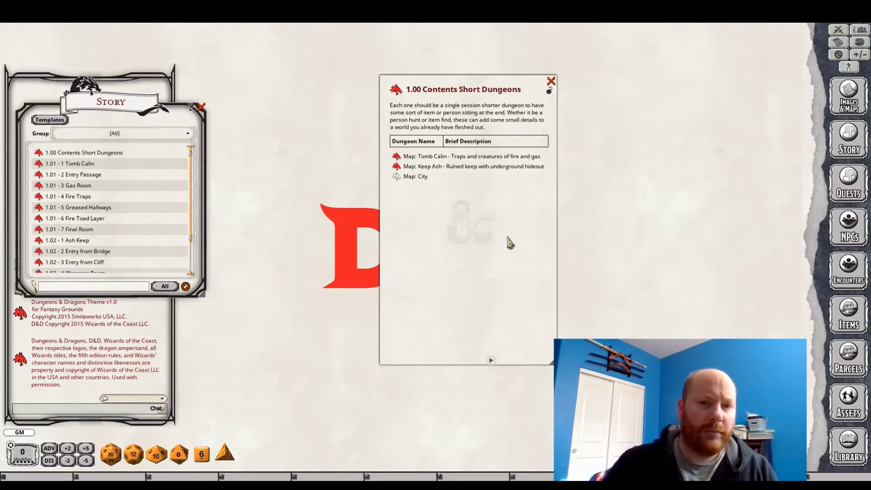
{"action": "type", "text": " Tunnel"}
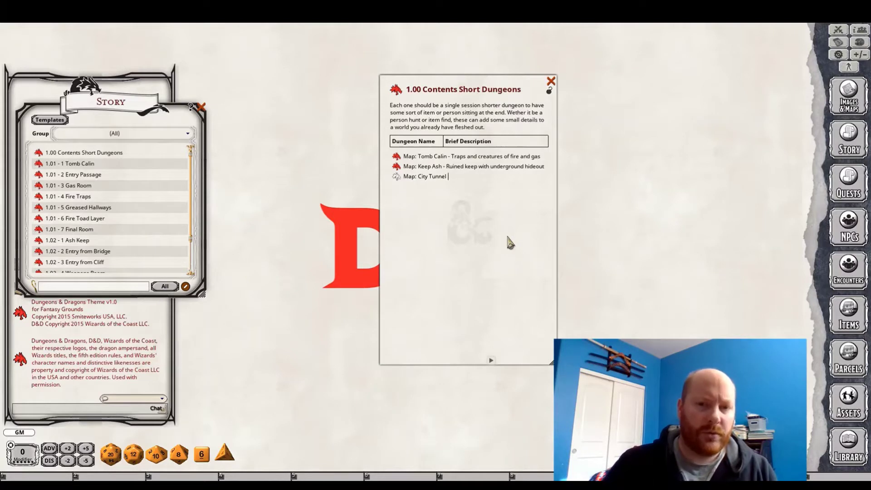
{"action": "type", "text": " - Cultist in a "}
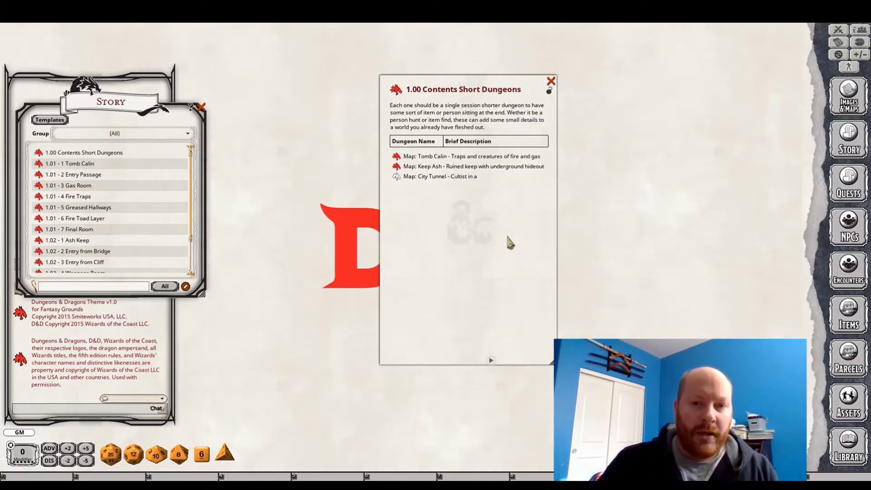
{"action": "type", "text": "tunnel under city"}
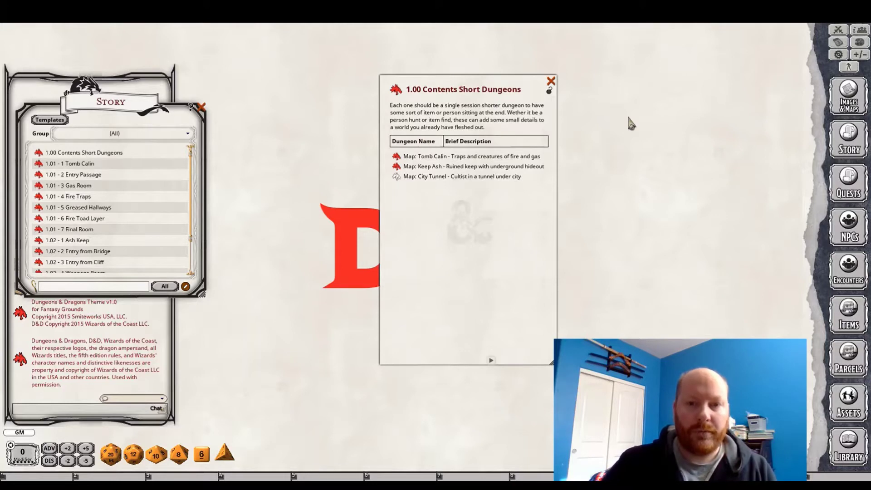
{"action": "left_click", "coordinate": [551, 82]}
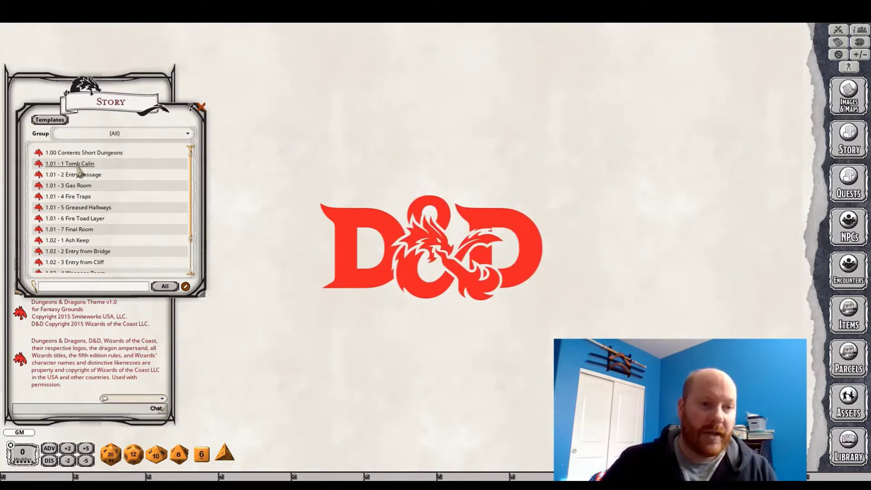
- Create a new story entry titled "1.03 - 1 Cultist Tunnels"
{"action": "scroll", "coordinate": [79, 174], "scroll_direction": "down", "scroll_amount": 3}
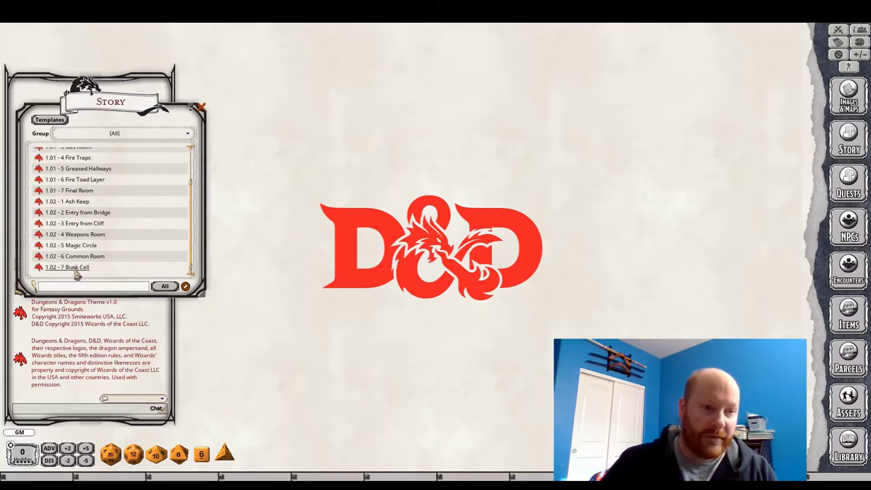
{"action": "scroll", "coordinate": [122, 215], "scroll_direction": "up", "scroll_amount": 1}
{"action": "scroll", "coordinate": [123, 216], "scroll_direction": "up", "scroll_amount": 2}
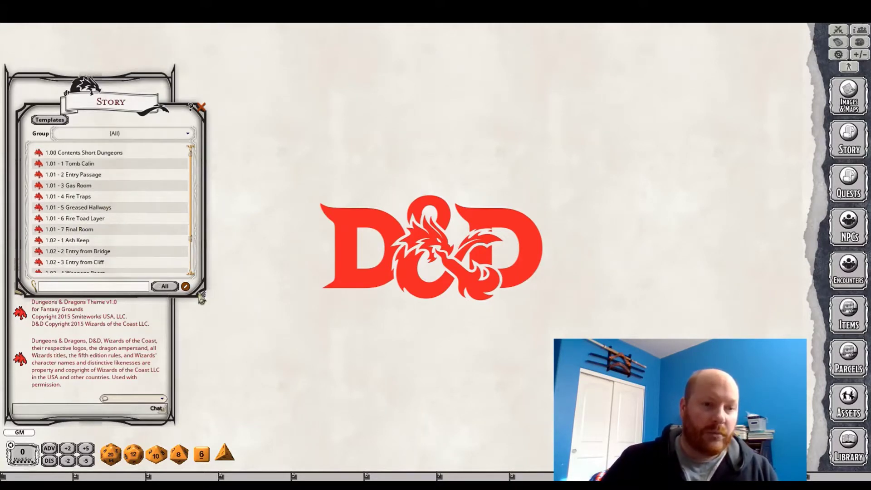
{"action": "left_click", "coordinate": [186, 287]}
{"action": "left_click", "coordinate": [175, 286]}
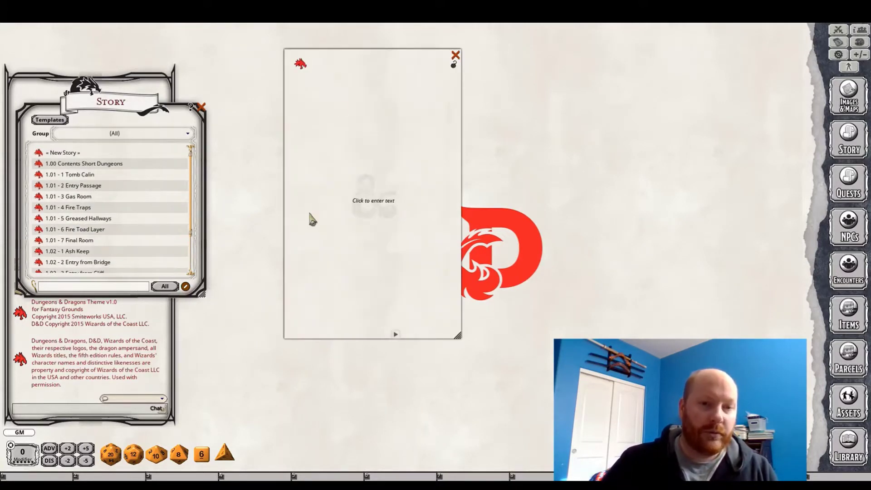
{"action": "type", "text": "1."}
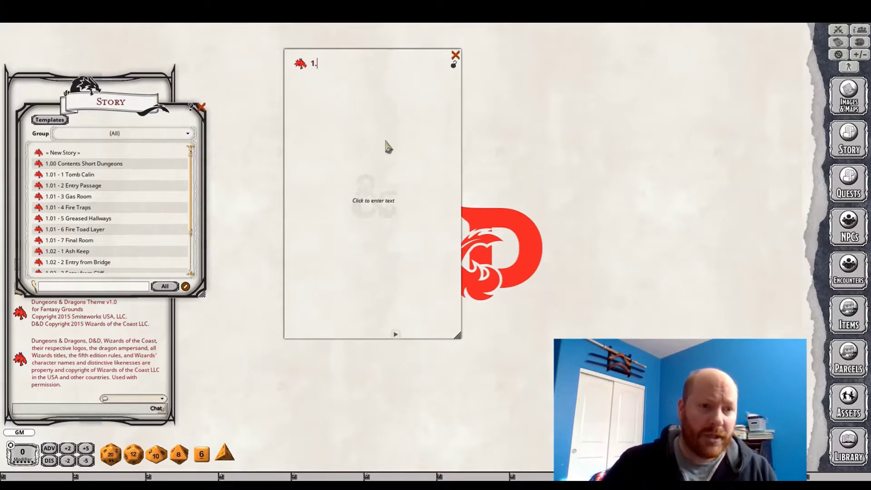
{"action": "type", "text": "03"}
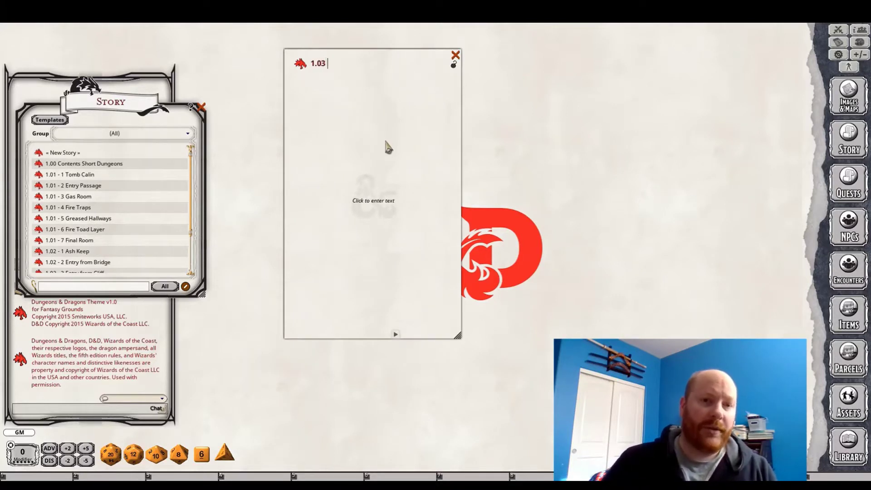
{"action": "type", "text": " - 1"}
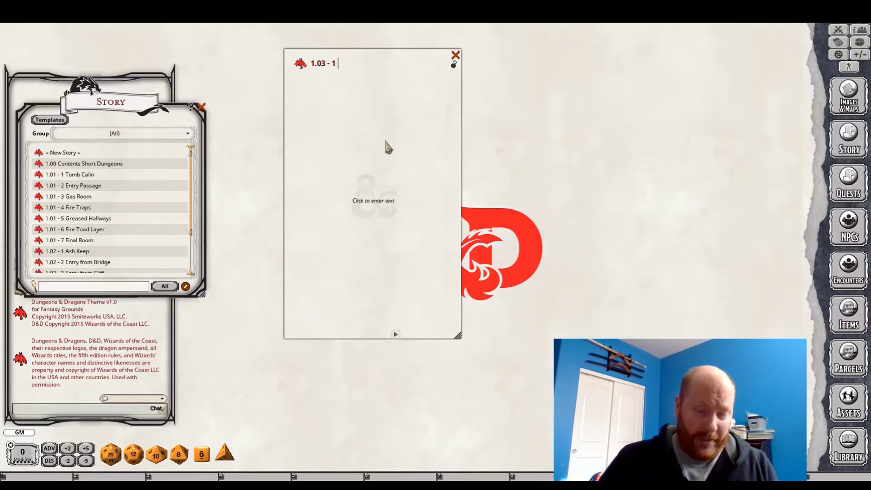
{"action": "type", "text": " Cult"}
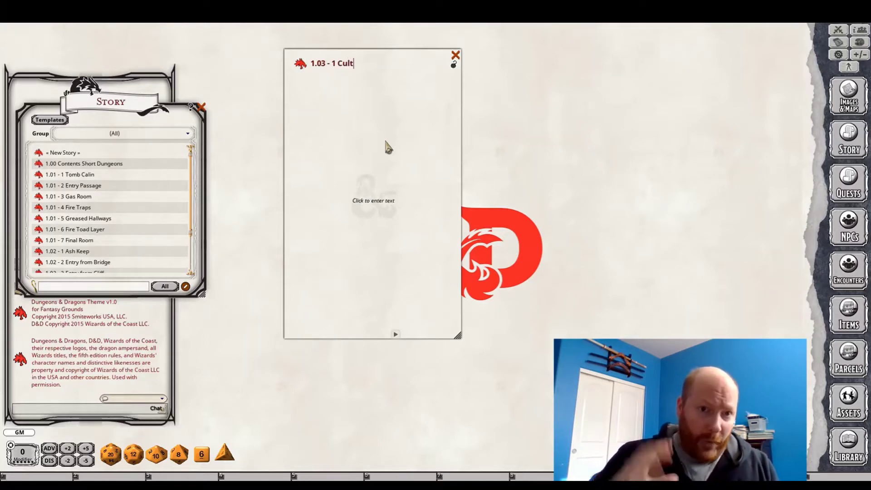
{"action": "type", "text": "ist Tunnels"}
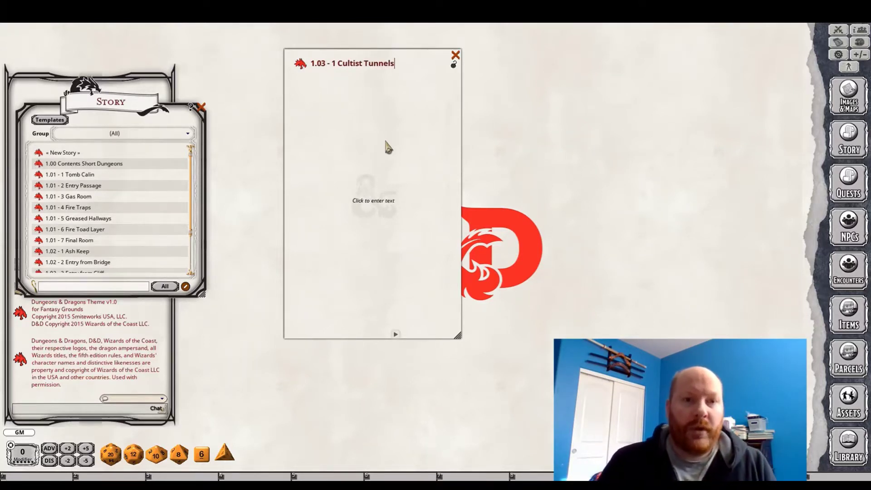
{"action": "key", "text": "Tab"}
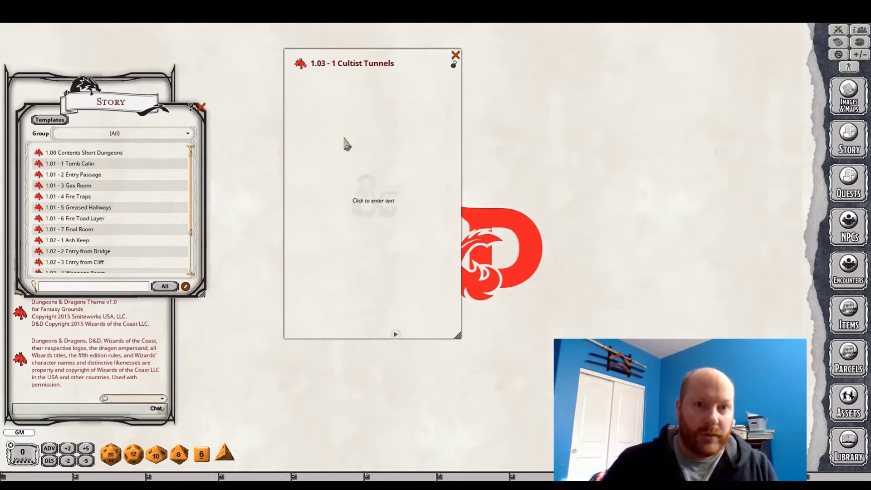
- Check the Tomb Calin entry for reference and start the body with "Townfolk are complaining about the sounds under their houses, and the smells comming from below"
{"action": "left_click", "coordinate": [78, 165]}
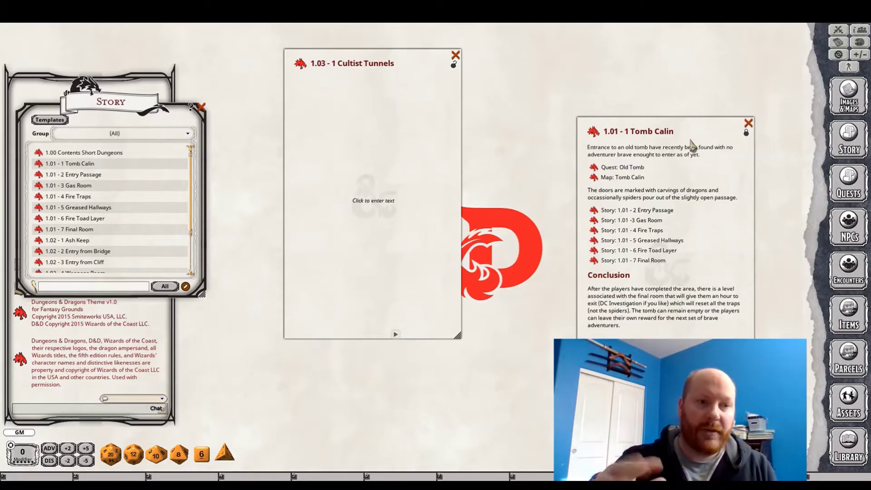
{"action": "left_click", "coordinate": [749, 124]}
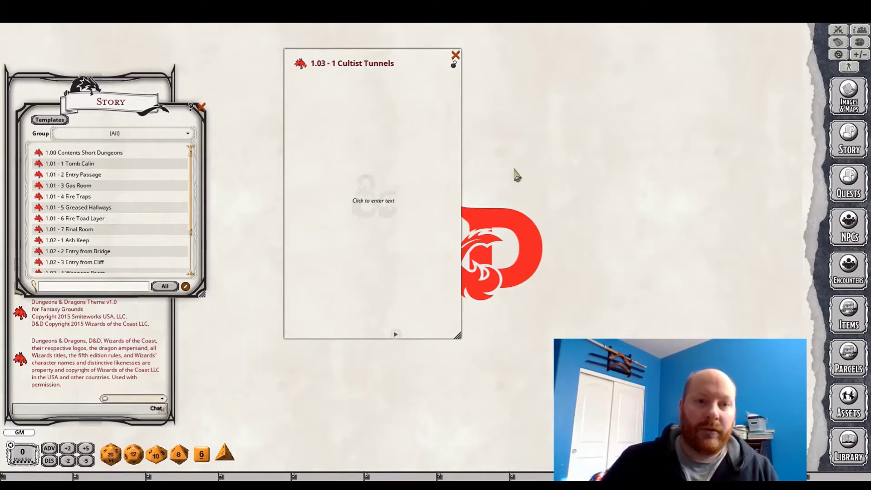
{"action": "type", "text": "Townfo"}
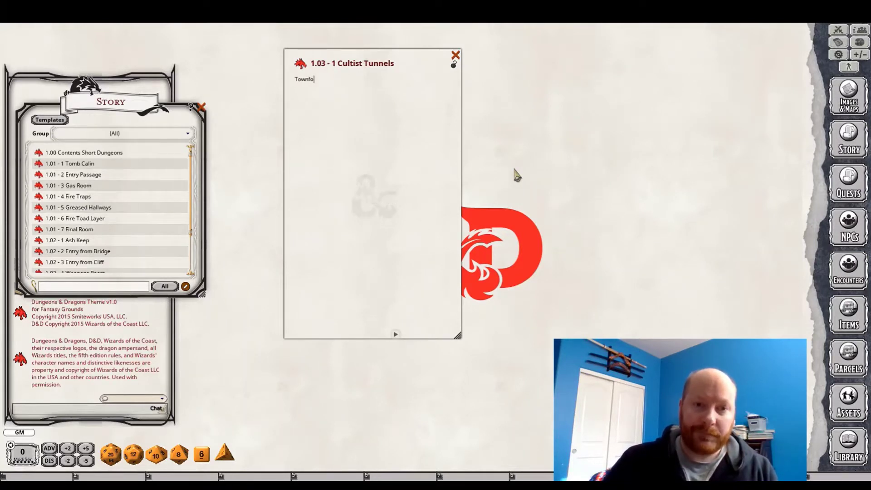
{"action": "type", "text": "lk are compl"}
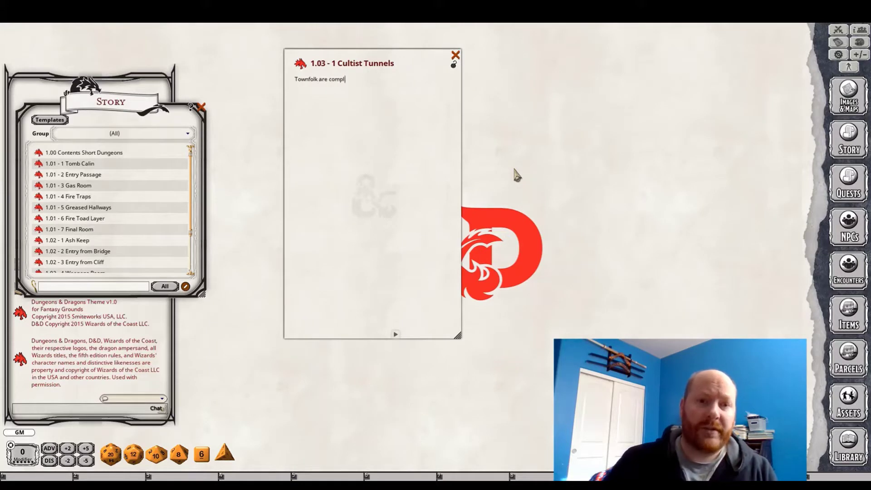
{"action": "type", "text": "aining about th"}
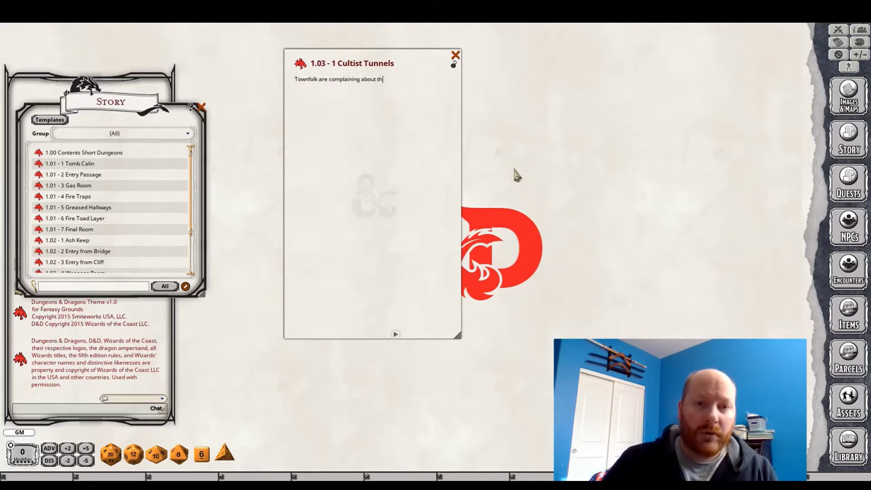
{"action": "type", "text": "e sounds under t"}
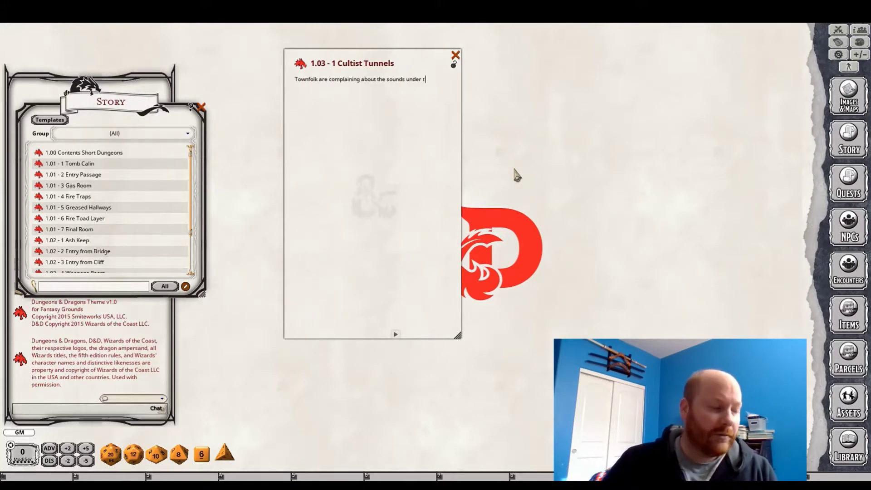
{"action": "type", "text": "heir house"}
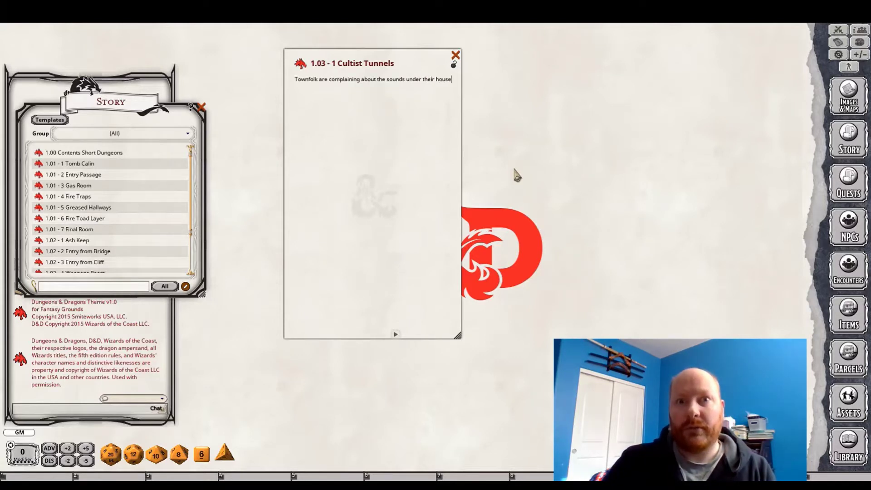
{"action": "type", "text": "s"}
{"action": "type", "text": ", and"}
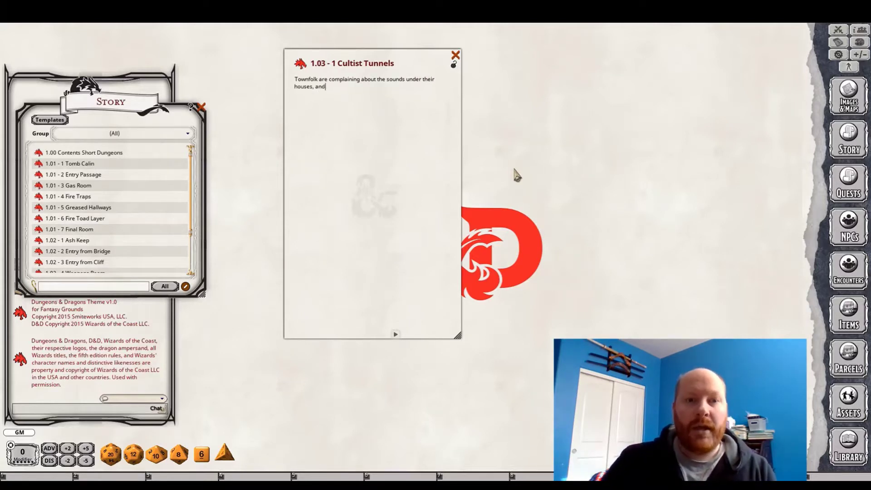
{"action": "type", "text": " the smells com"}
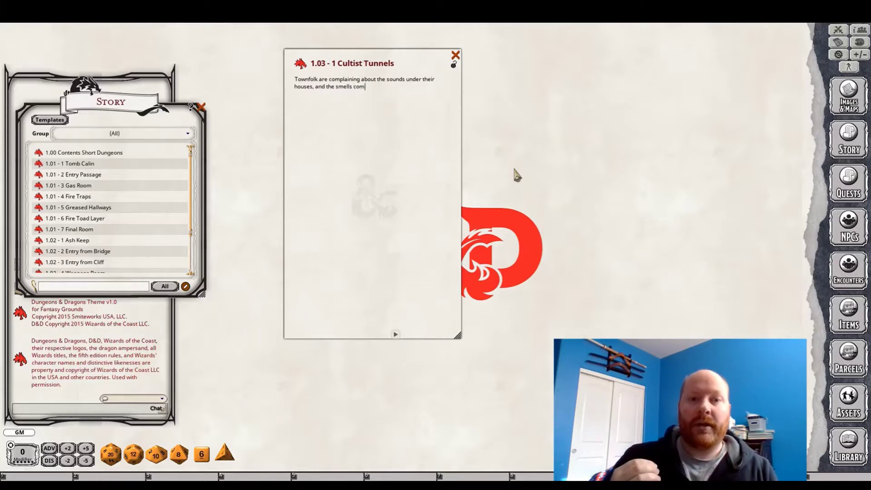
{"action": "type", "text": "ming from below"}
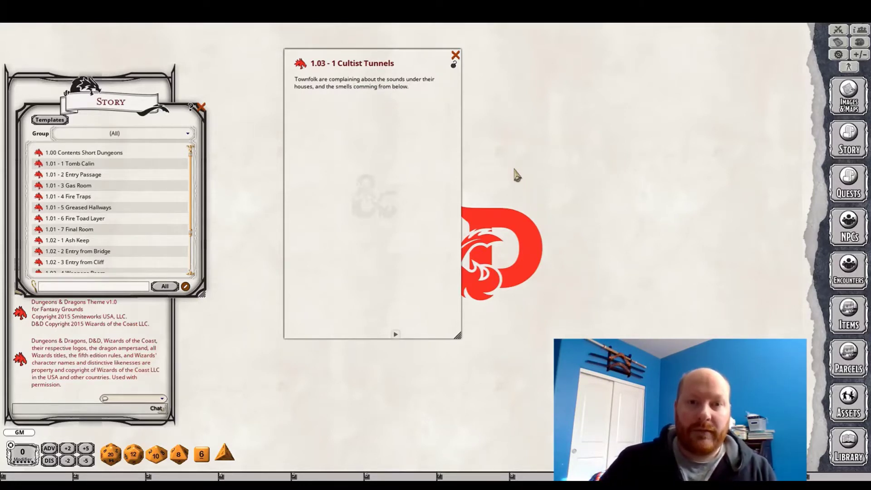
- Continue the Cultist Tunnels paragraph with the sentence "Noble/Guild is hiring to investigate the tunnels."
{"action": "type", "text": ".  Noble/"}
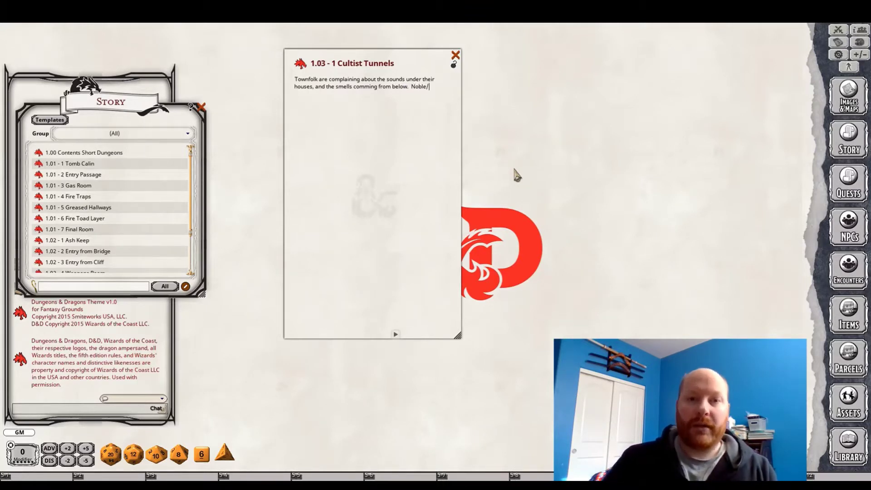
{"action": "type", "text": "Guild i"}
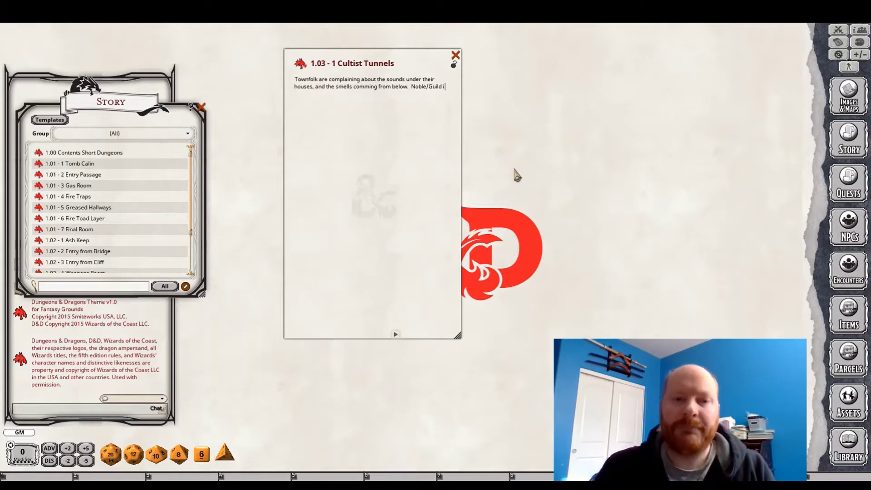
{"action": "type", "text": "s hiring dto"}
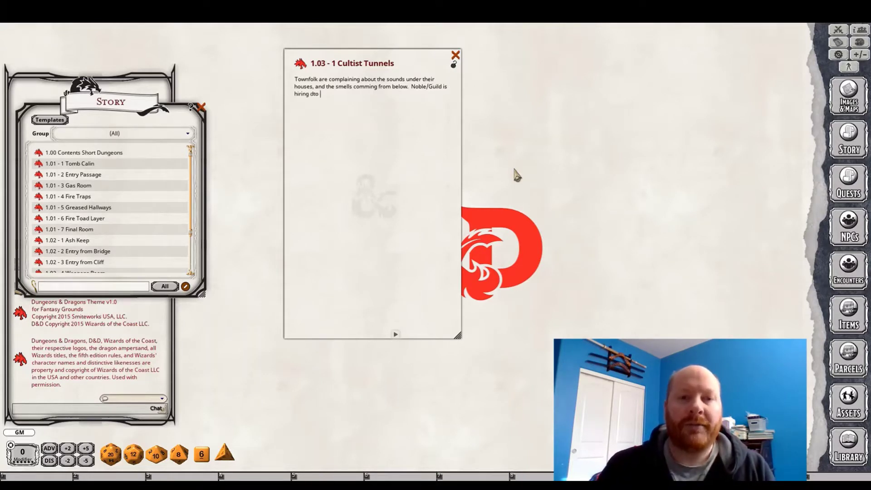
{"action": "key", "text": "BackSpace"}
{"action": "key", "text": "BackSpace"}
{"action": "key", "text": "BackSpace"}
{"action": "key", "text": "BackSpace"}
{"action": "type", "text": "to investiga"}
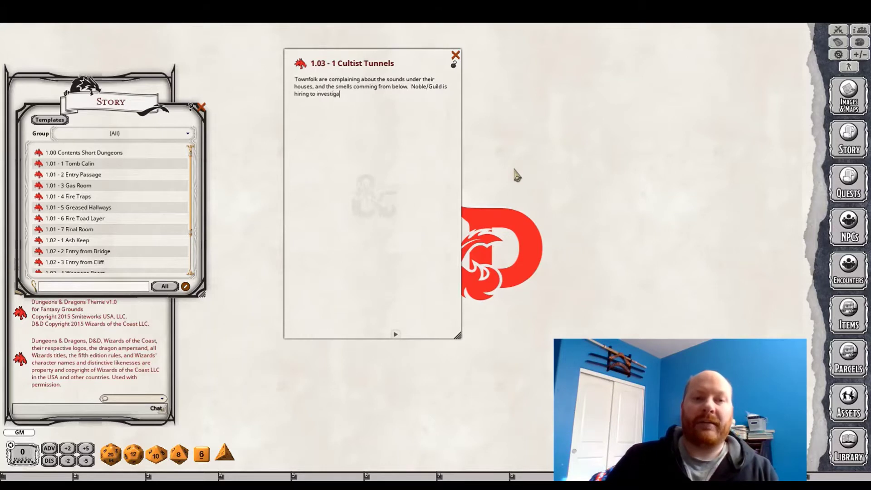
{"action": "type", "text": "te the tunnels"}
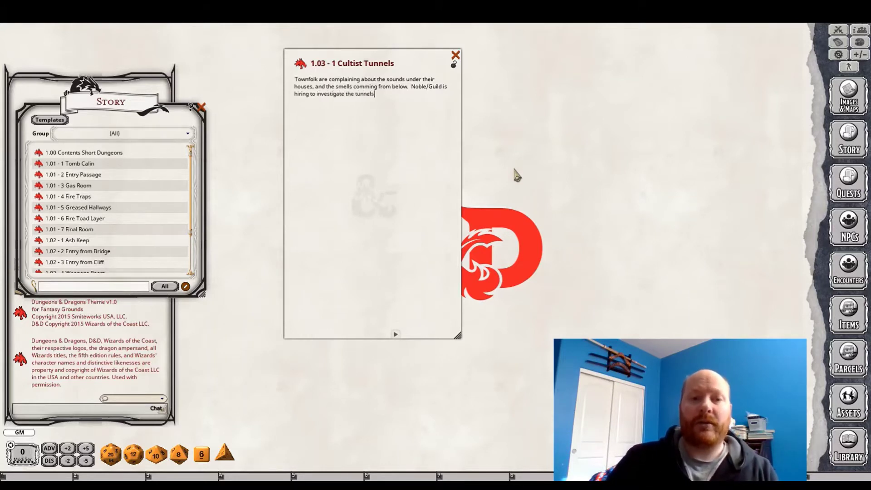
{"action": "type", "text": "."}
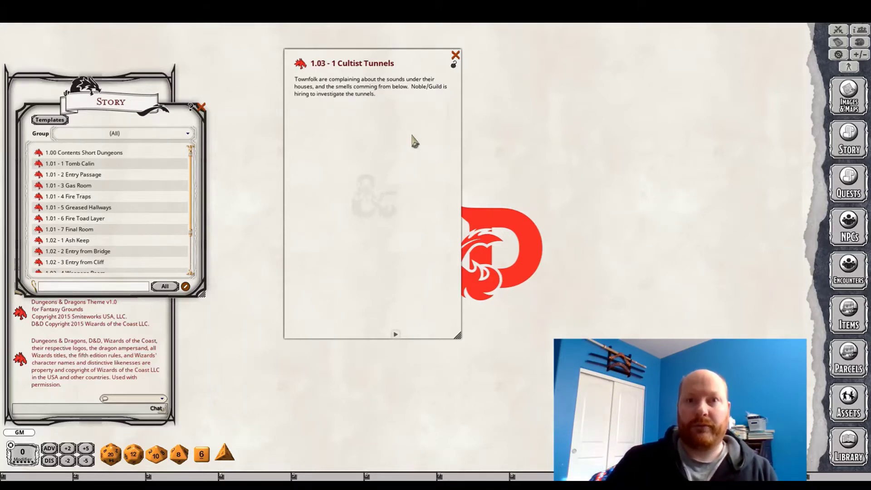
- Open the quest list and create a new quest titled "Investigate Tunnel"
{"action": "left_click", "coordinate": [849, 183]}
{"action": "left_click", "coordinate": [848, 184]}
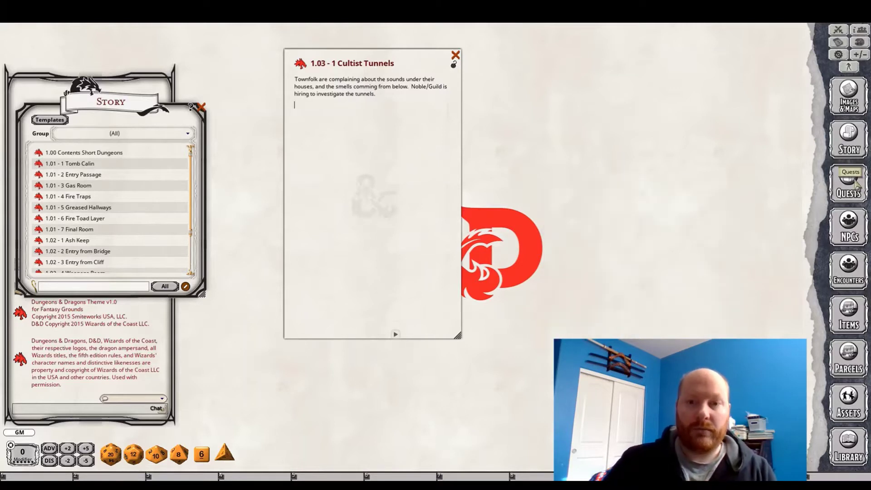
{"action": "left_click", "coordinate": [849, 184]}
{"action": "left_click", "coordinate": [721, 363]}
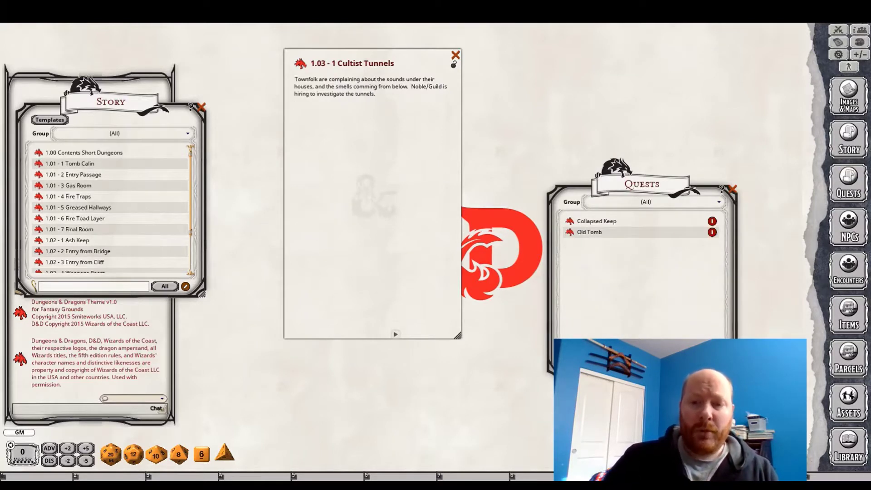
{"action": "left_click", "coordinate": [708, 363]}
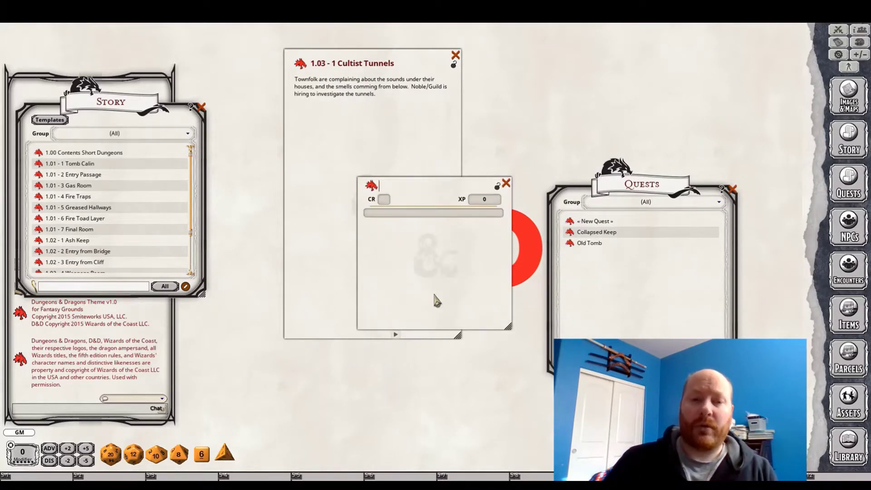
{"action": "type", "text": "Investigate Tunnel"}
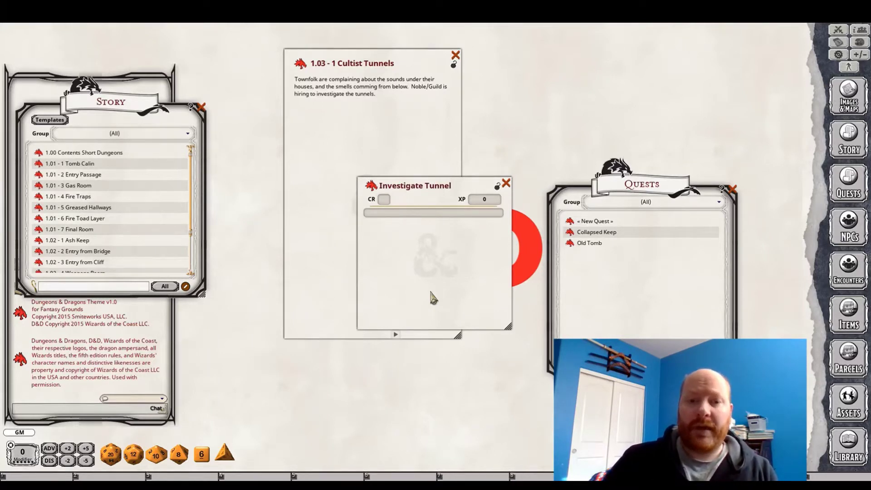
{"action": "key", "text": "Tab"}
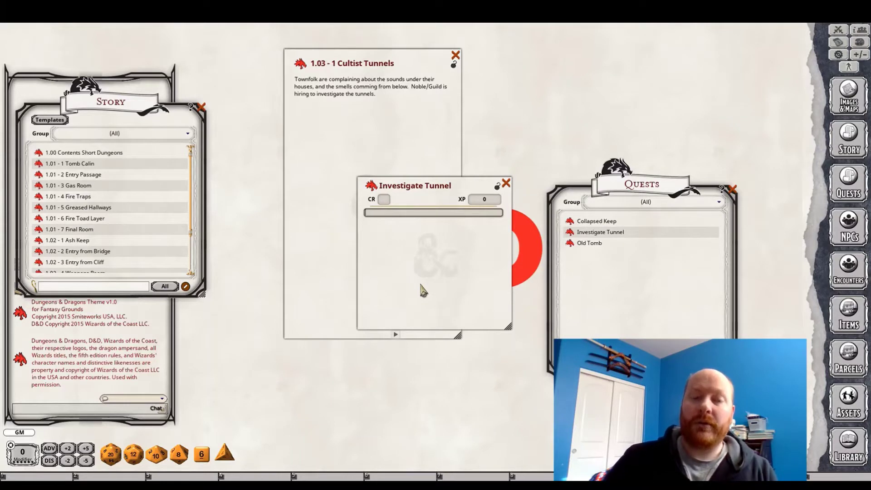
- Enter the quest description "Need to discover the source of noises and smells below the city."
{"action": "type", "text": "Need to "}
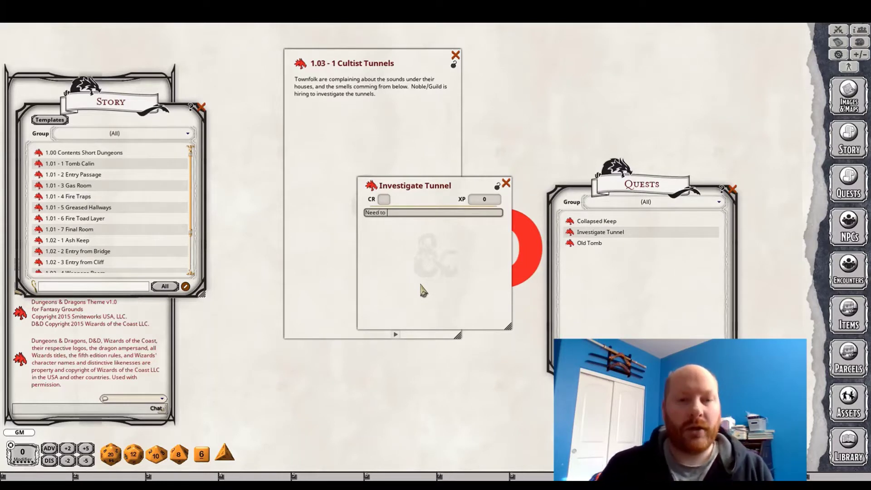
{"action": "type", "text": "discove"}
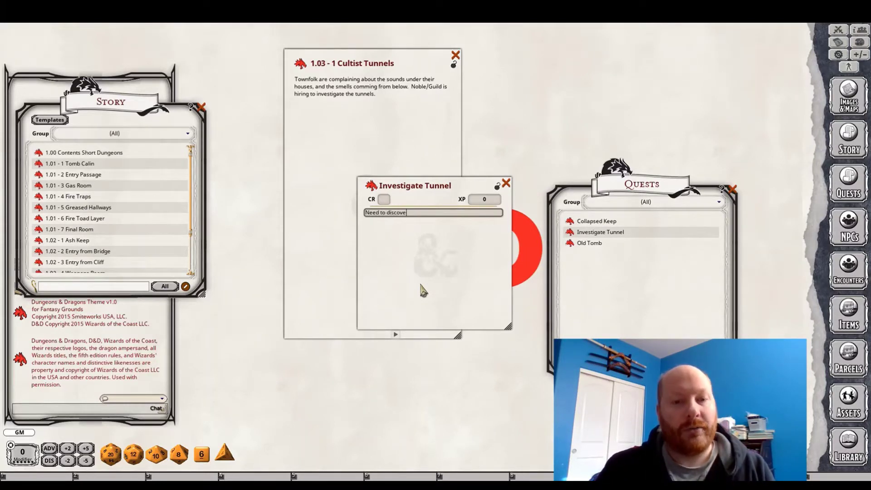
{"action": "type", "text": "r the source of no"}
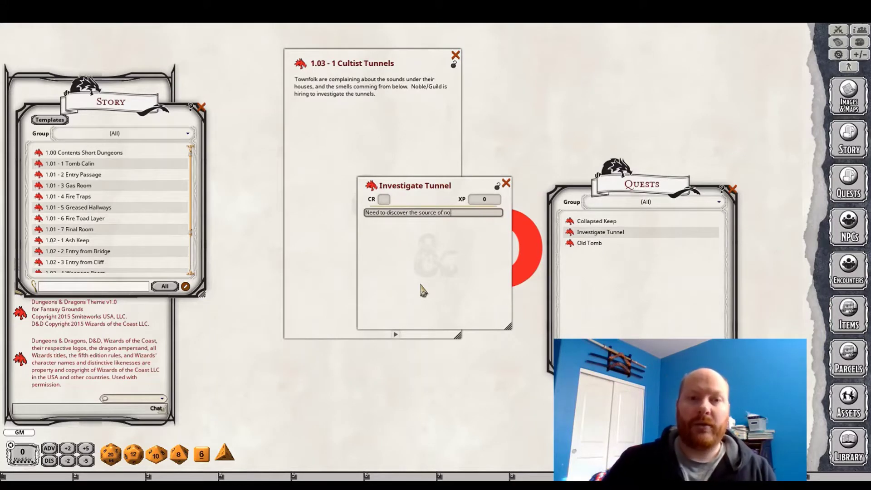
{"action": "type", "text": "ices an"}
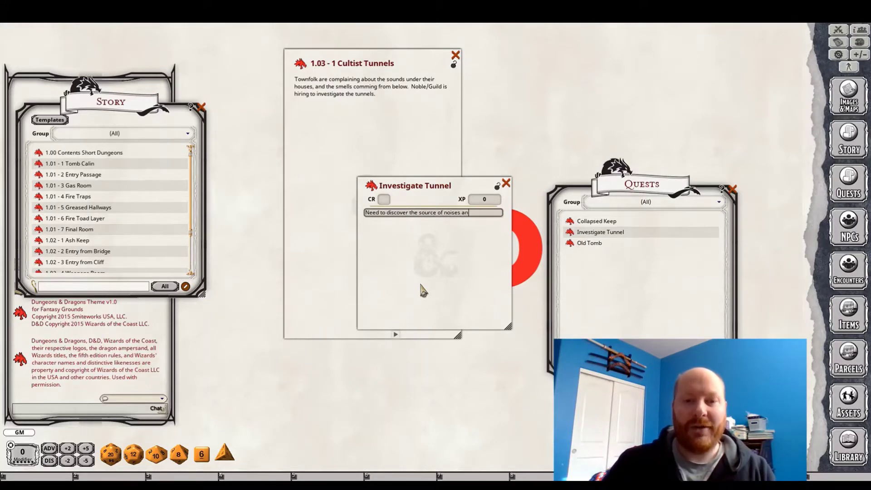
{"action": "type", "text": "d smel"}
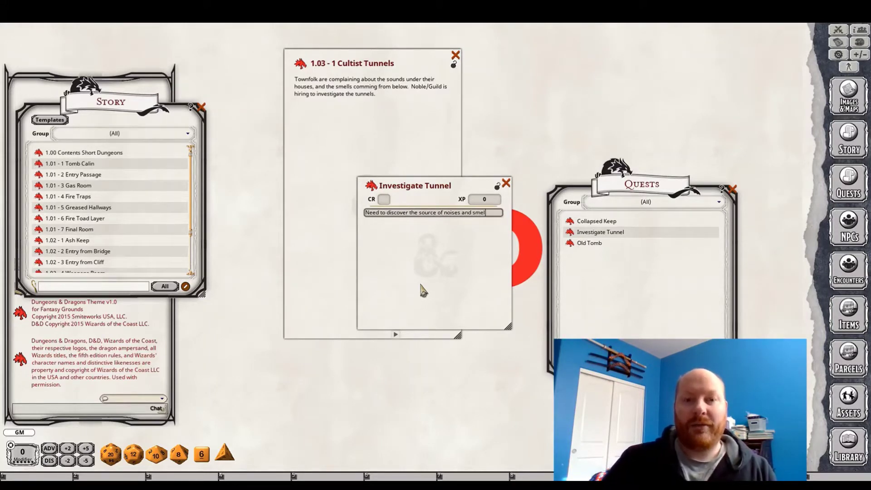
{"action": "type", "text": "ls below the city."}
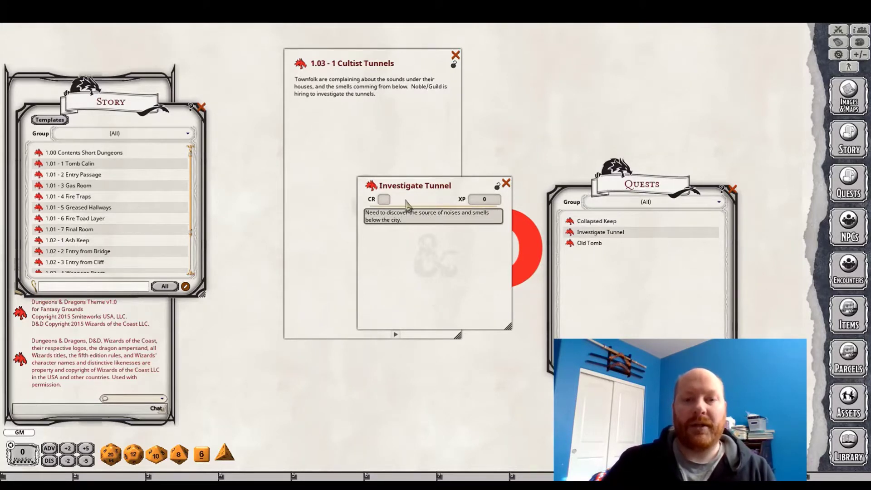
{"action": "left_click", "coordinate": [384, 199]}
{"action": "left_click", "coordinate": [484, 201]}
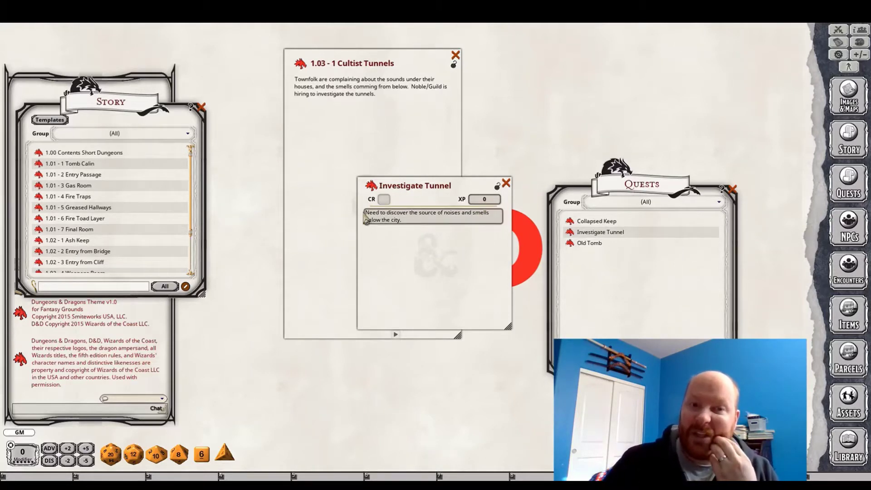
- Move the quest window clear of the story, link the Investigate Tunnel quest below the Cultist Tunnels paragraph, and add an empty link line
{"action": "left_click_drag", "start_coordinate": [367, 214], "coordinate": [610, 229]}
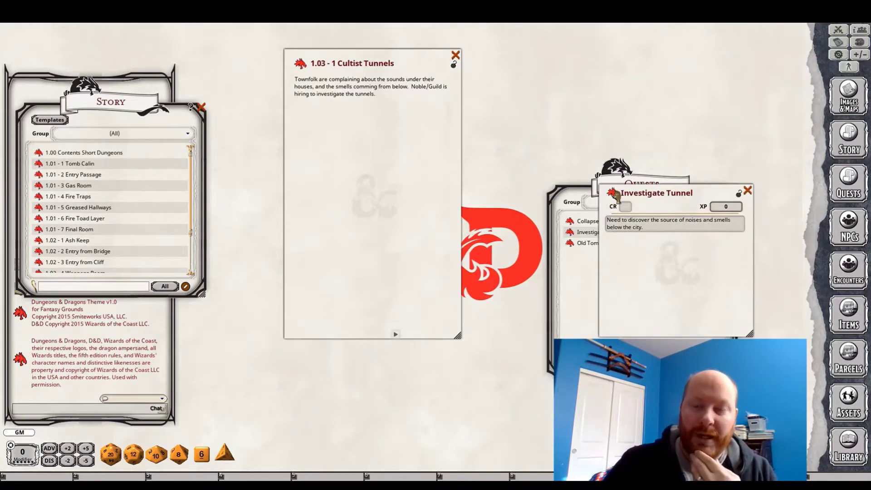
{"action": "left_click_drag", "start_coordinate": [612, 199], "coordinate": [625, 130]}
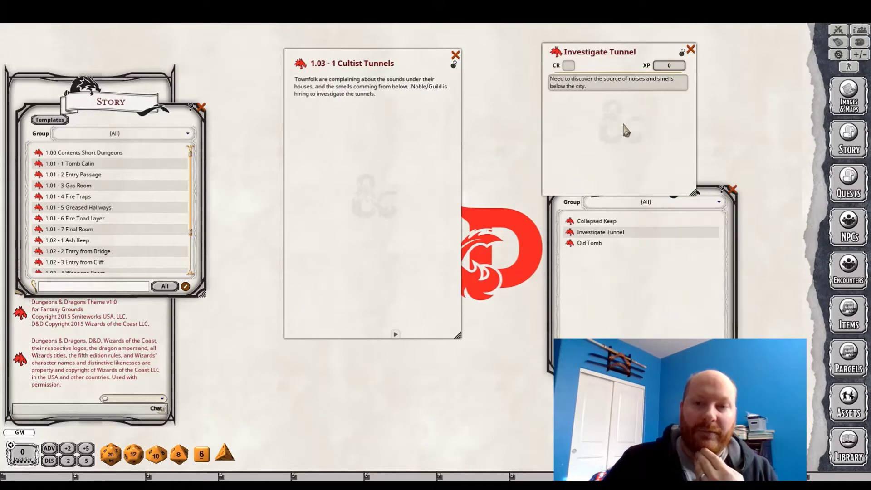
{"action": "left_click", "coordinate": [618, 327]}
{"action": "left_click_drag", "start_coordinate": [553, 223], "coordinate": [336, 111]}
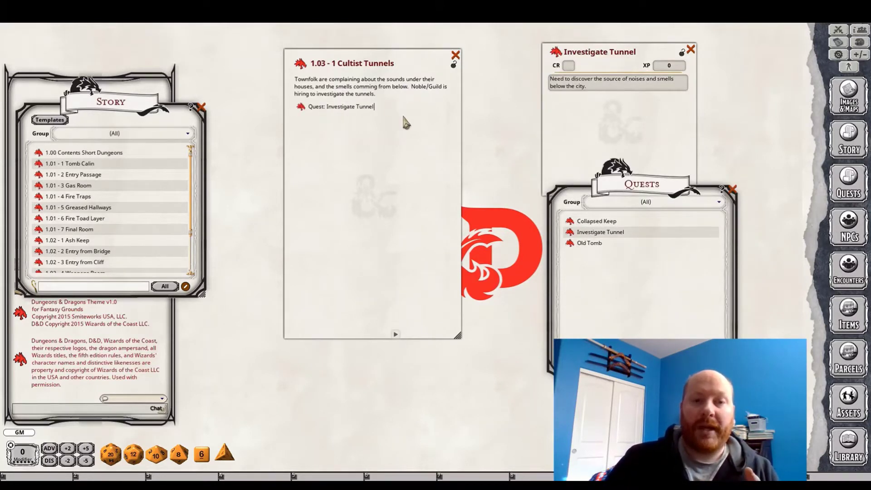
{"action": "key", "text": "Return"}
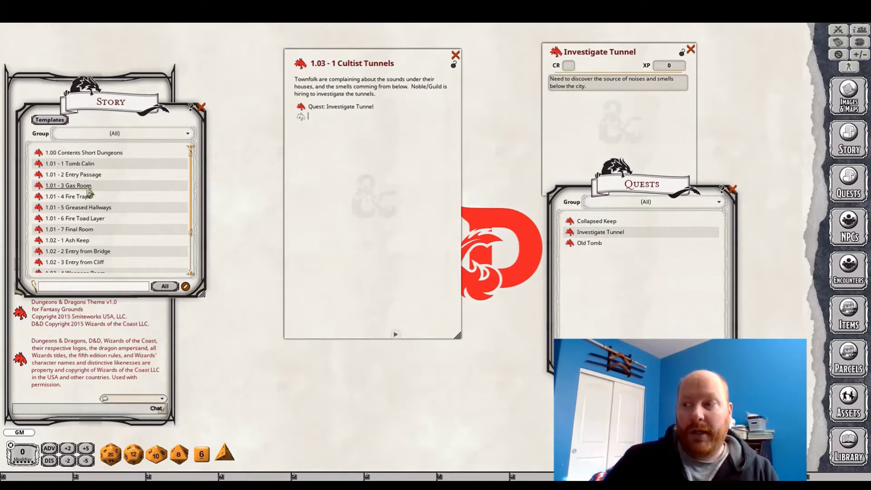
- Check the Tomb Calin entry's layout for reference and start a body-text paragraph below the empty link line in Cultist Tunnels
{"action": "left_click", "coordinate": [73, 165]}
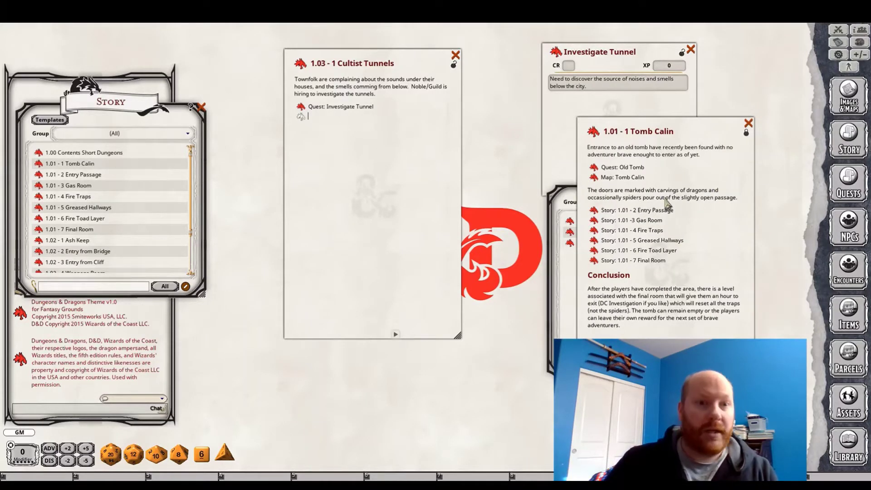
{"action": "left_click", "coordinate": [748, 123]}
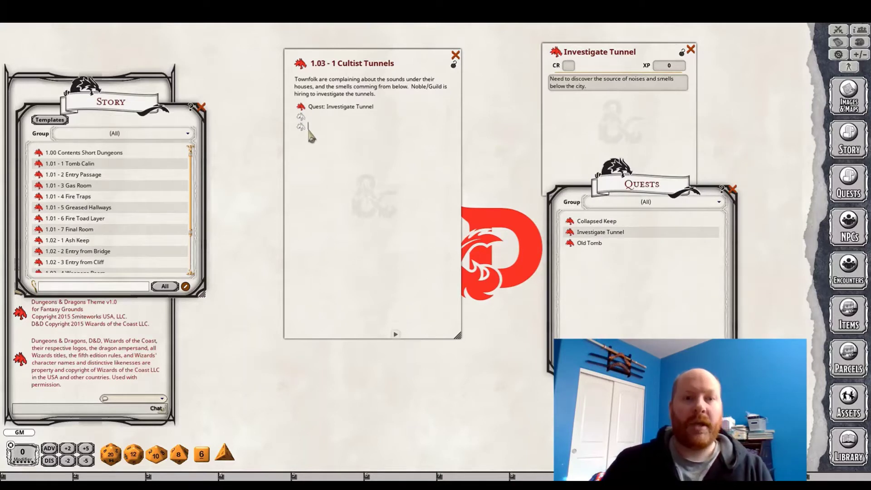
{"action": "right_click", "coordinate": [316, 130]}
{"action": "left_click", "coordinate": [335, 160]}
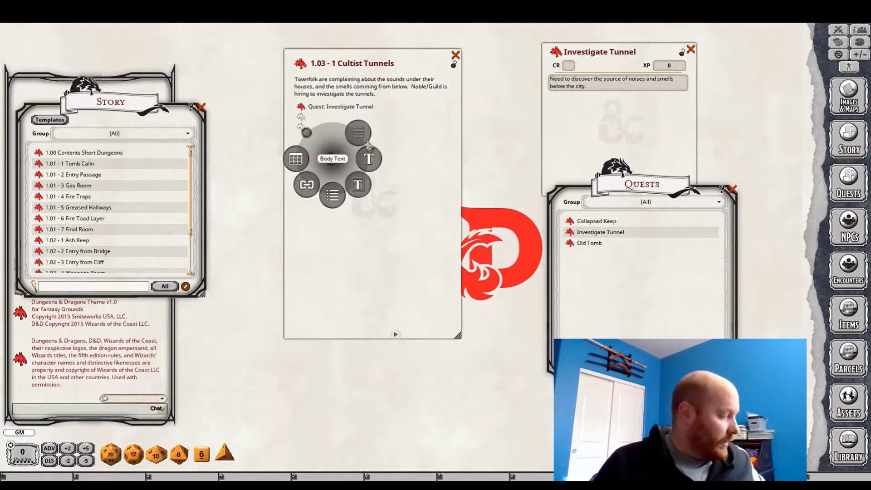
{"action": "left_click", "coordinate": [370, 145]}
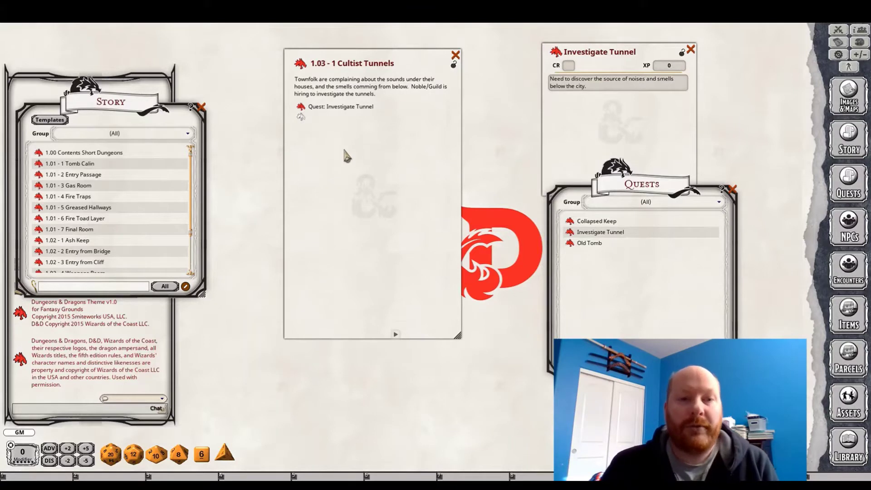
- Write the paragraph "Cultists are raising dead and performing rituals below the city to overthrow the guards."
{"action": "type", "text": "C"}
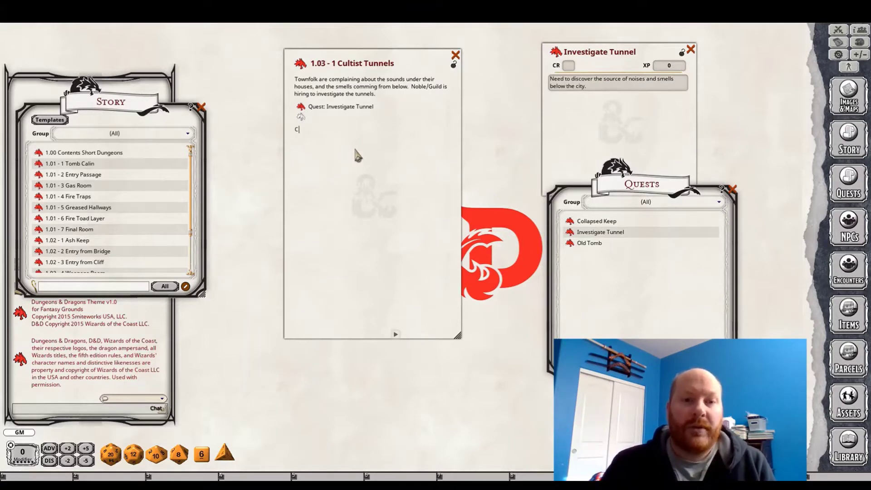
{"action": "type", "text": "ultists are raising dead"}
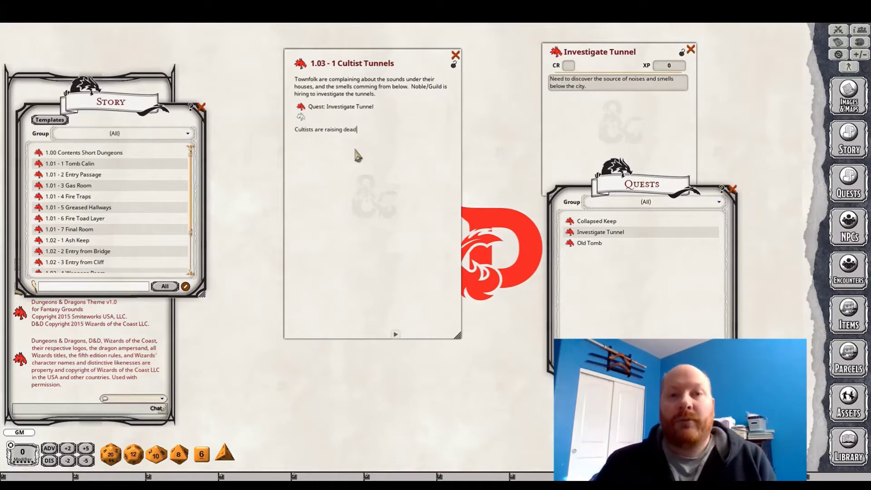
{"action": "type", "text": " and per"}
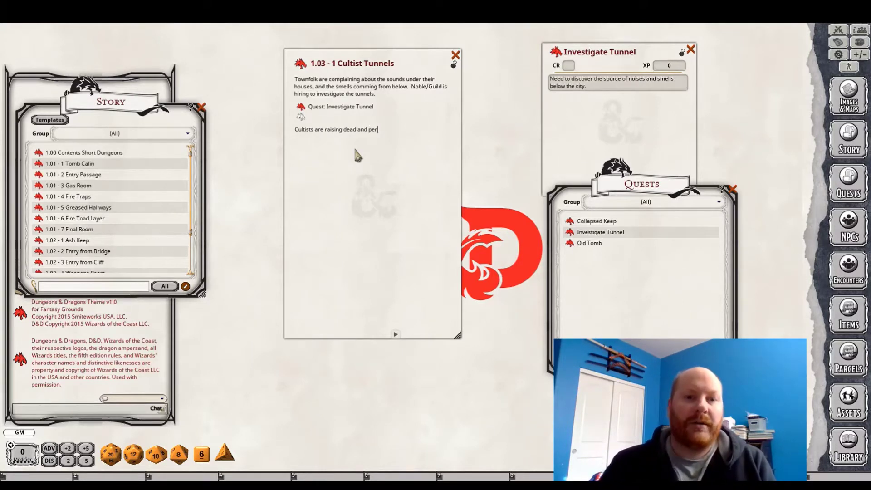
{"action": "type", "text": "forming ri"}
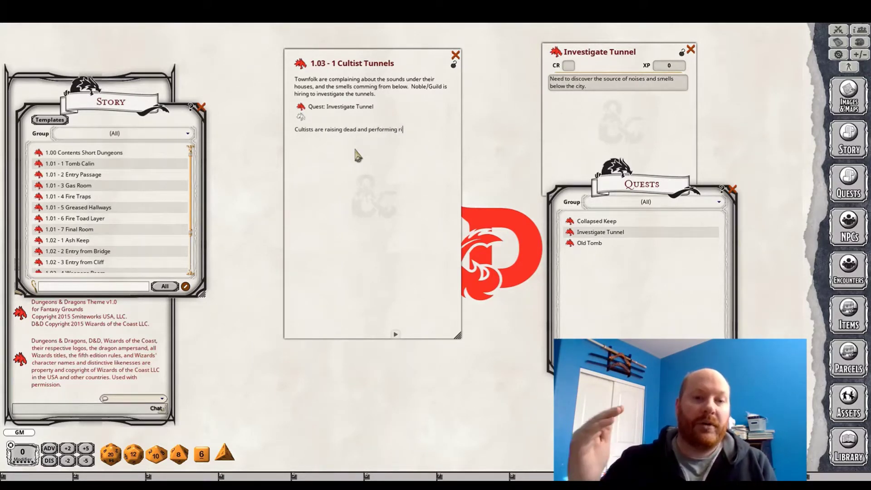
{"action": "type", "text": "tuals belo"}
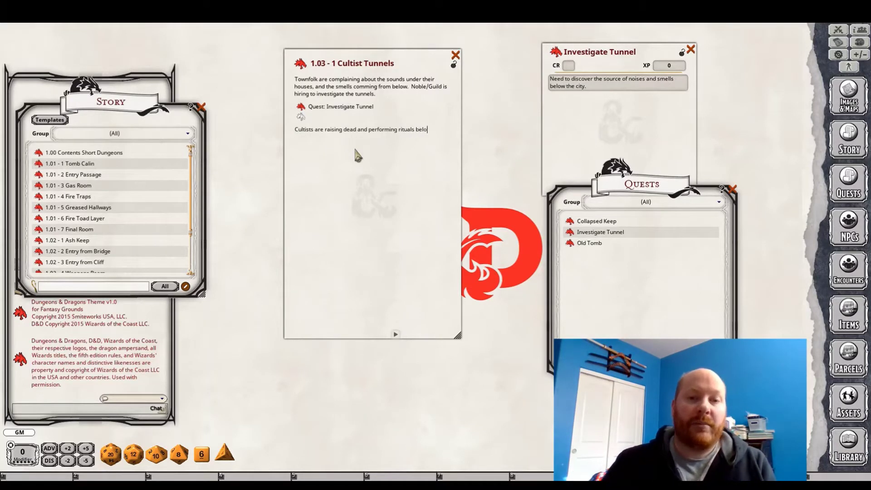
{"action": "type", "text": "w the city to ov"}
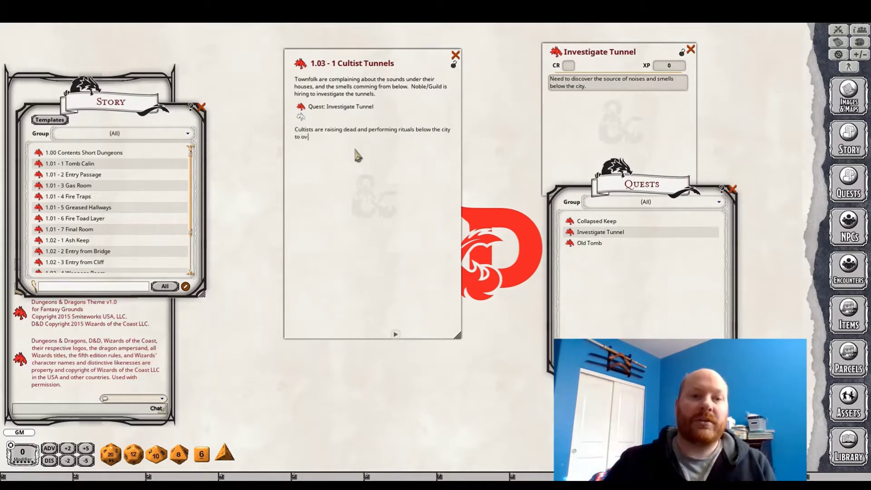
{"action": "type", "text": "erthrow the guards."}
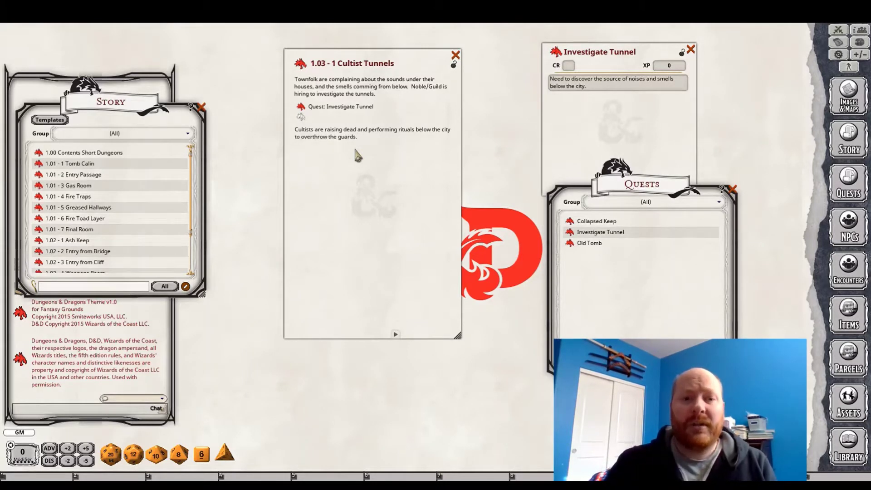
- Add a "Conclusion" heading with the text "??" to Cultist Tunnels and insert an empty link line above the heading
{"action": "right_click", "coordinate": [320, 171]}
{"action": "left_click", "coordinate": [353, 188]}
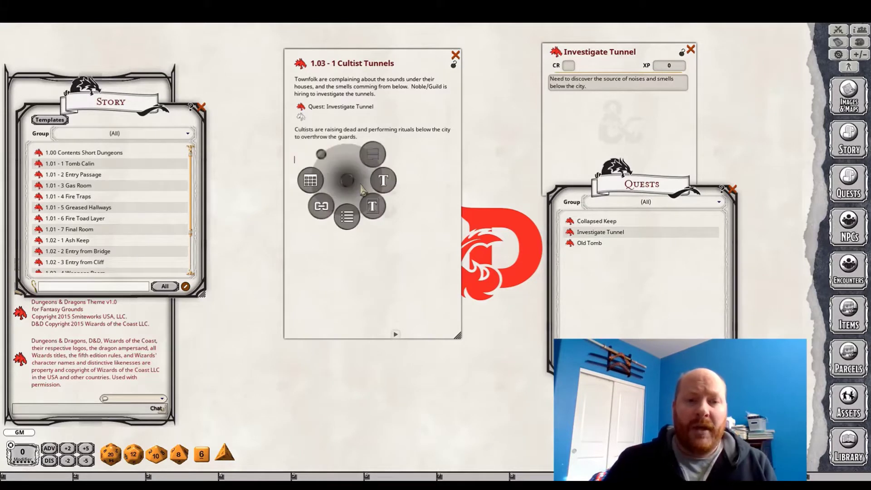
{"action": "left_click", "coordinate": [363, 191]}
{"action": "type", "text": "C"}
{"action": "type", "text": "clu"}
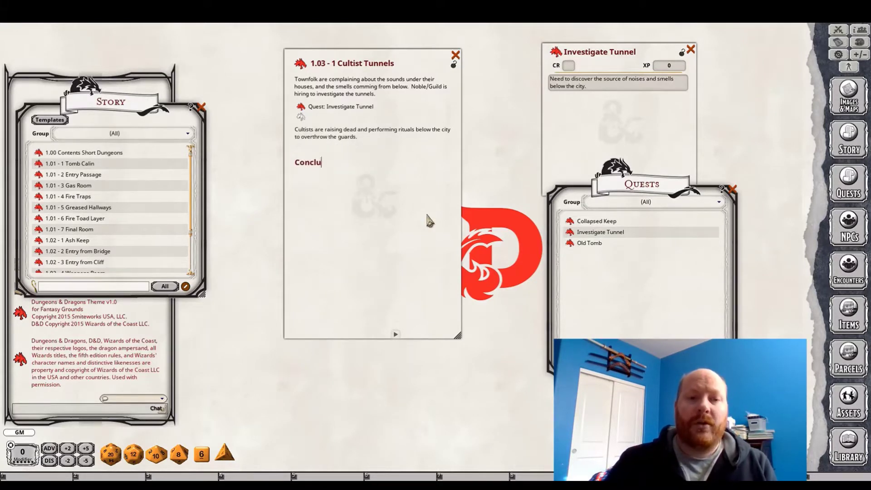
{"action": "type", "text": "sion ??"}
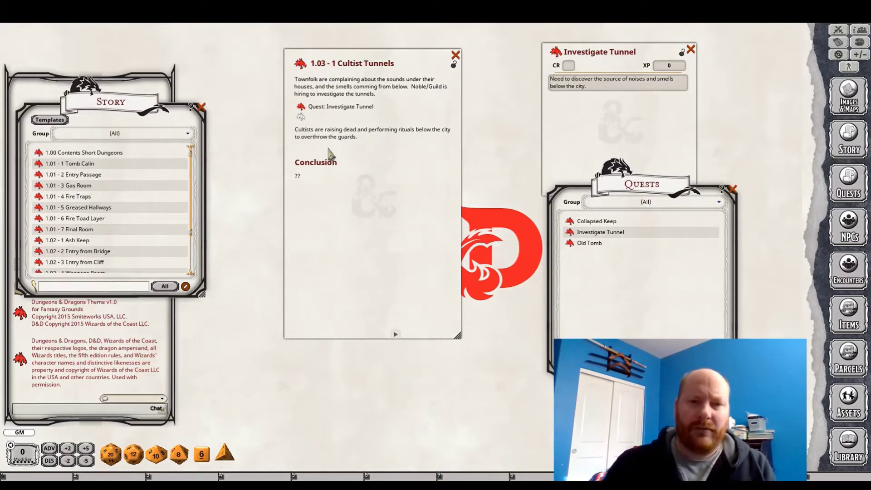
{"action": "right_click", "coordinate": [329, 174]}
{"action": "left_click", "coordinate": [314, 199]}
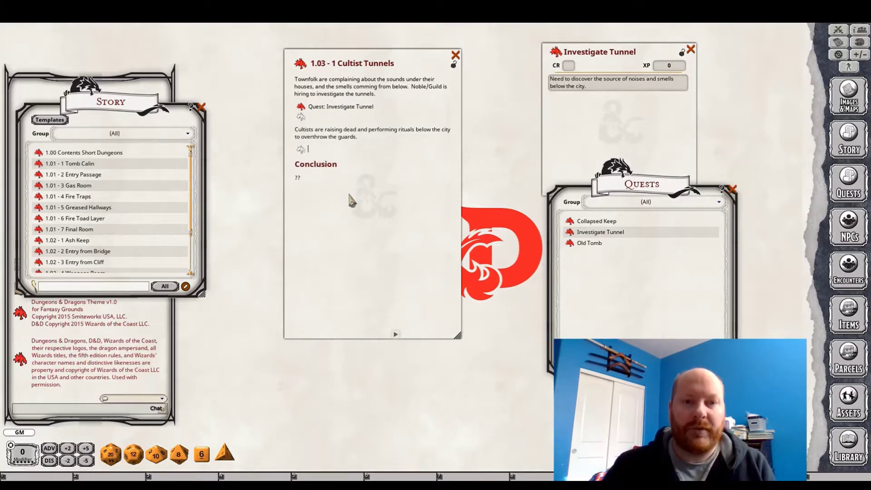
- Move the Cultist Tunnels story toward the story list and close the Quests list and the Investigate Tunnel quest
{"action": "left_click_drag", "start_coordinate": [293, 103], "coordinate": [238, 117]}
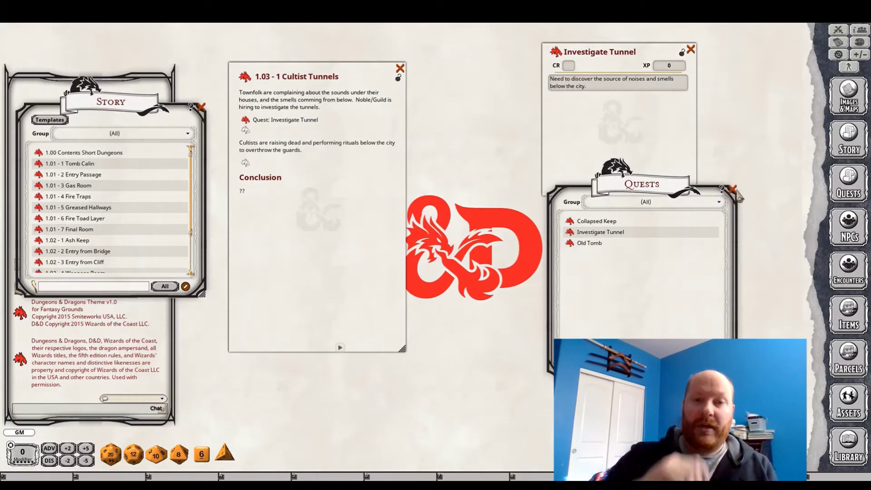
{"action": "left_click", "coordinate": [735, 192]}
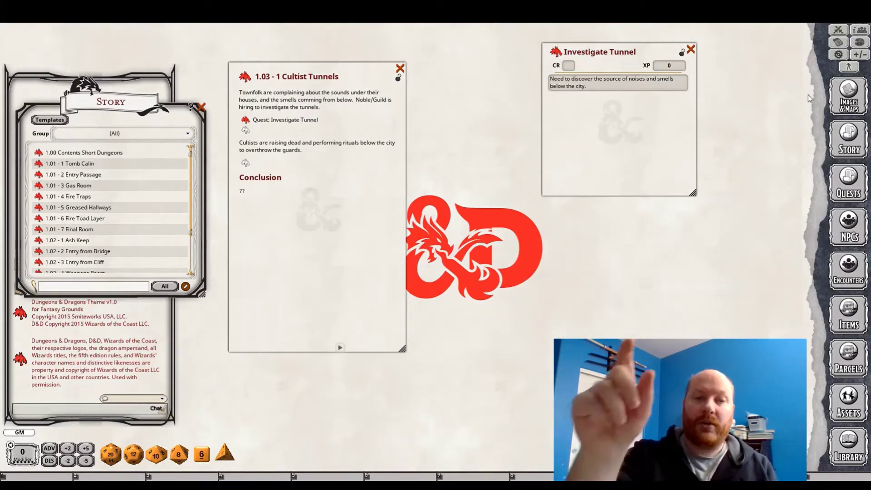
{"action": "left_click", "coordinate": [691, 50]}
- Open the Encounter City Street map from the uncategorized images, close the image list and reposition the map
{"action": "left_click", "coordinate": [848, 97]}
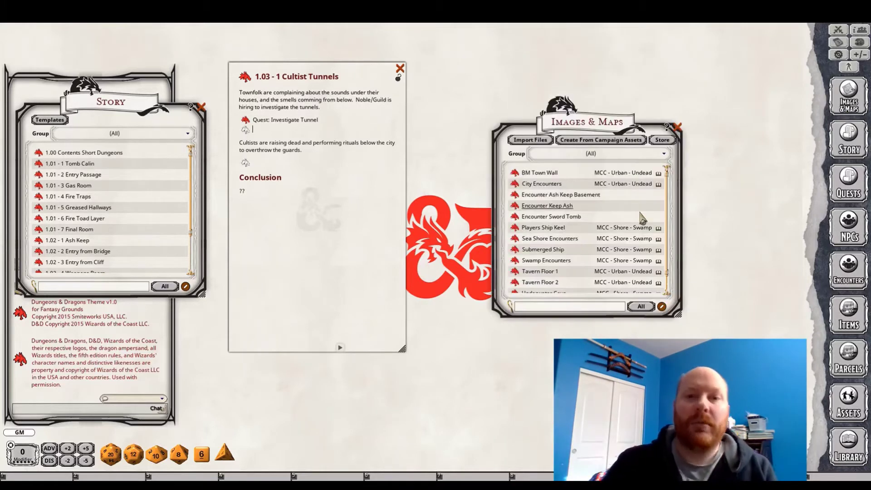
{"action": "left_click", "coordinate": [596, 154]}
{"action": "left_click", "coordinate": [577, 164]}
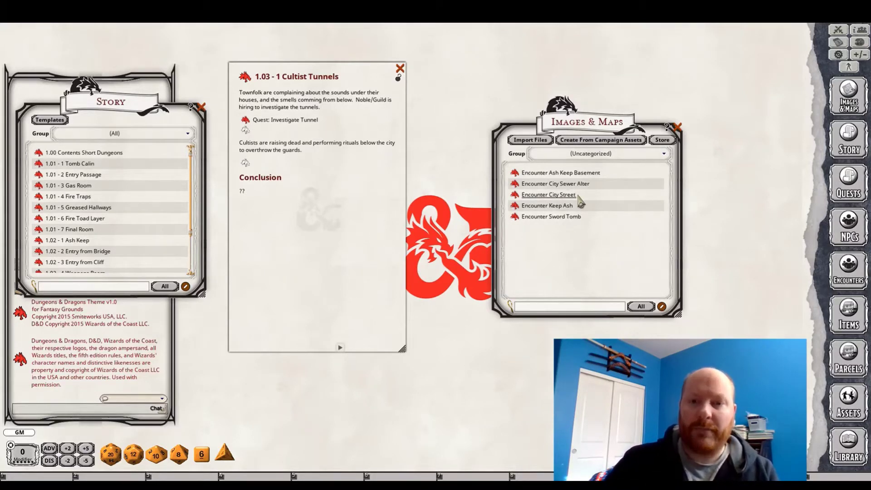
{"action": "left_click", "coordinate": [544, 195]}
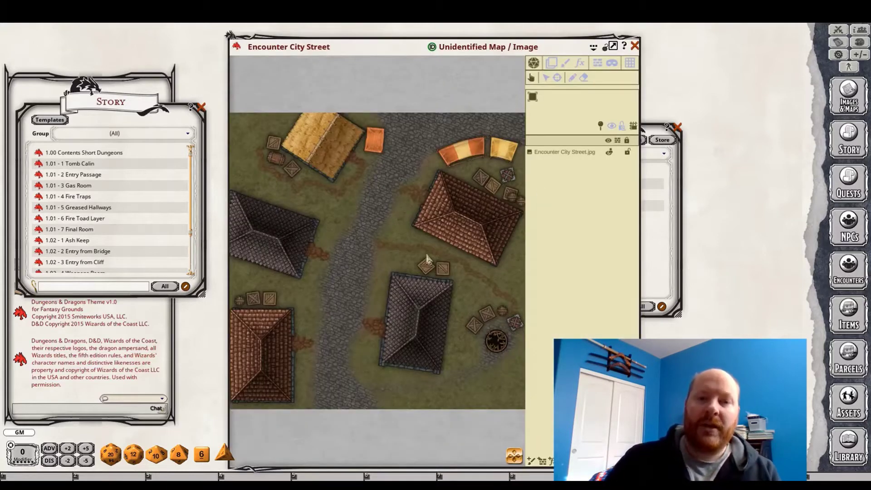
{"action": "left_click", "coordinate": [677, 127]}
{"action": "left_click_drag", "start_coordinate": [437, 243], "coordinate": [610, 232]}
{"action": "left_click_drag", "start_coordinate": [557, 201], "coordinate": [393, 219]}
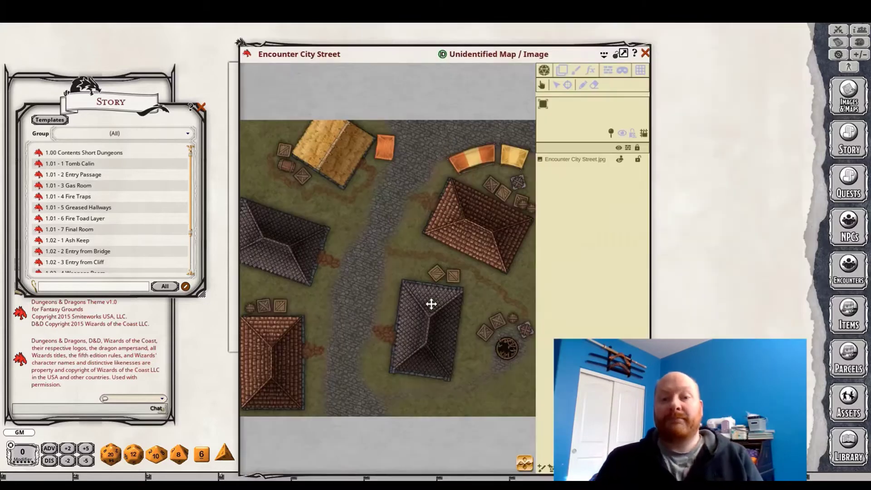
- Open the Encounter City Sewer Alter map beside the street map and pin its link on the street's round manhole
{"action": "left_click", "coordinate": [848, 96]}
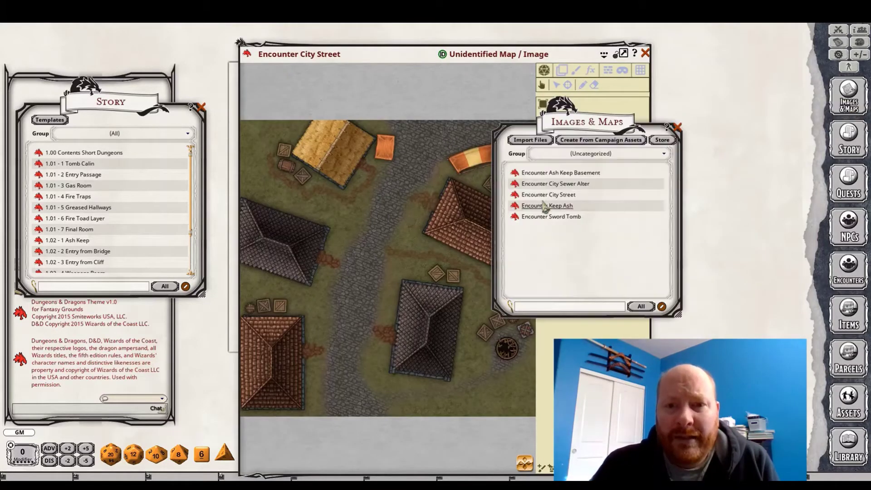
{"action": "left_click", "coordinate": [572, 185]}
{"action": "left_click", "coordinate": [679, 128]}
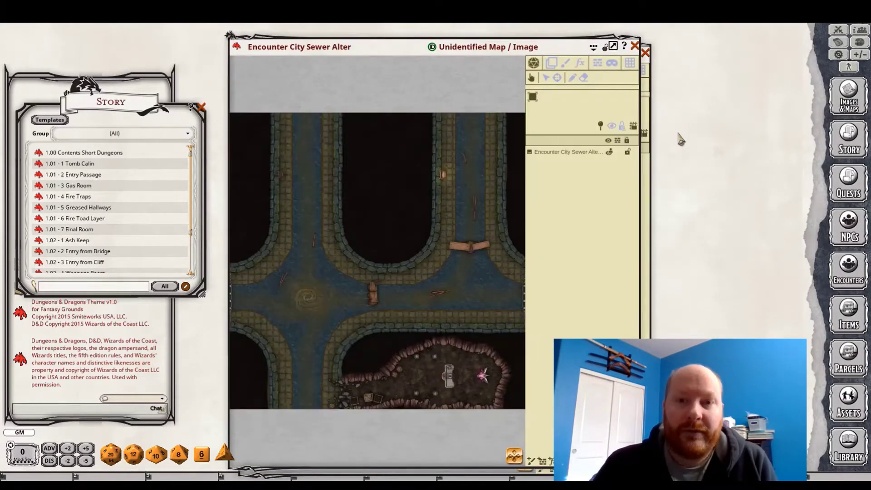
{"action": "left_click_drag", "start_coordinate": [241, 49], "coordinate": [590, 88]}
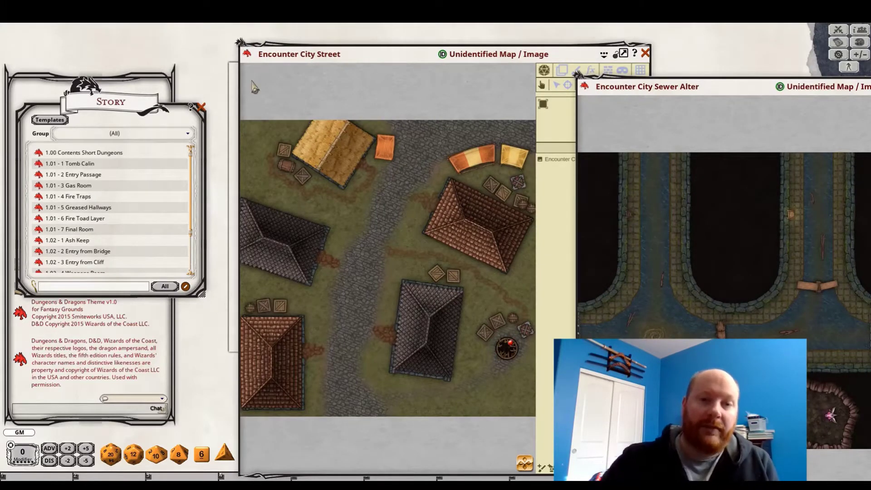
- Pin the Encounter City Street link on the upper-right walkway of the sewer map and test switching between both maps
{"action": "left_click_drag", "start_coordinate": [686, 236], "coordinate": [608, 227]}
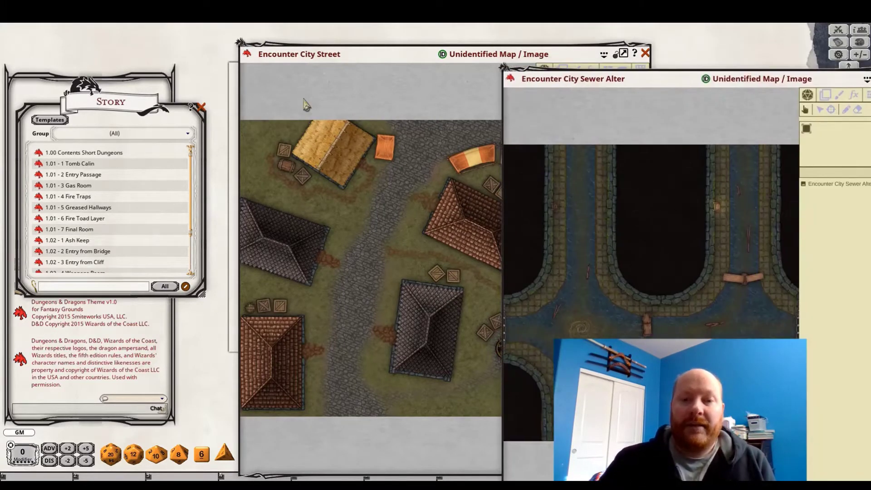
{"action": "left_click", "coordinate": [251, 56]}
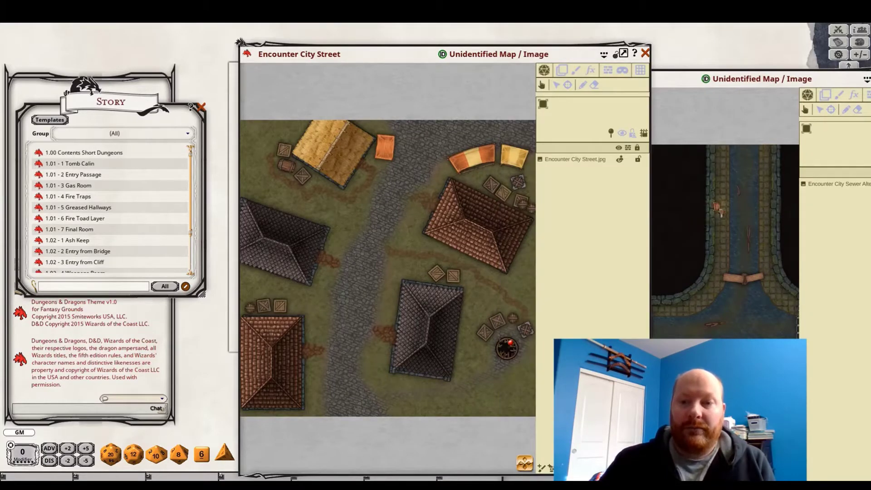
{"action": "left_click", "coordinate": [728, 237]}
{"action": "left_click", "coordinate": [455, 271]}
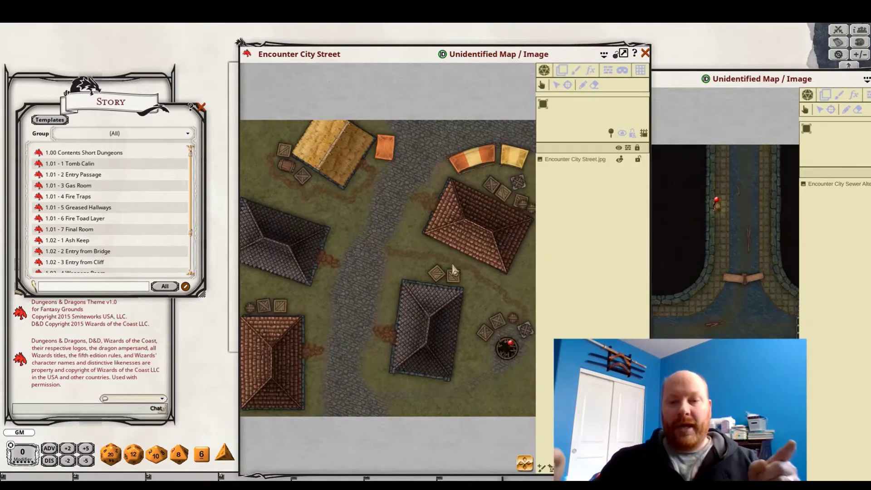
{"action": "left_click", "coordinate": [741, 229]}
{"action": "left_click", "coordinate": [379, 170]}
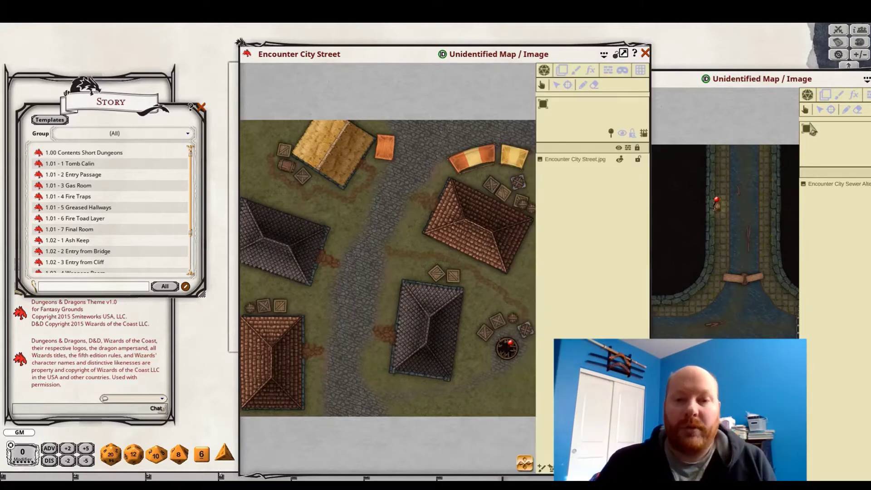
- Close the sewer map and link the Encounter City Street map in the empty line below the Investigate Tunnel quest
{"action": "left_click_drag", "start_coordinate": [812, 142], "coordinate": [463, 183]}
{"action": "left_click", "coordinate": [560, 120]}
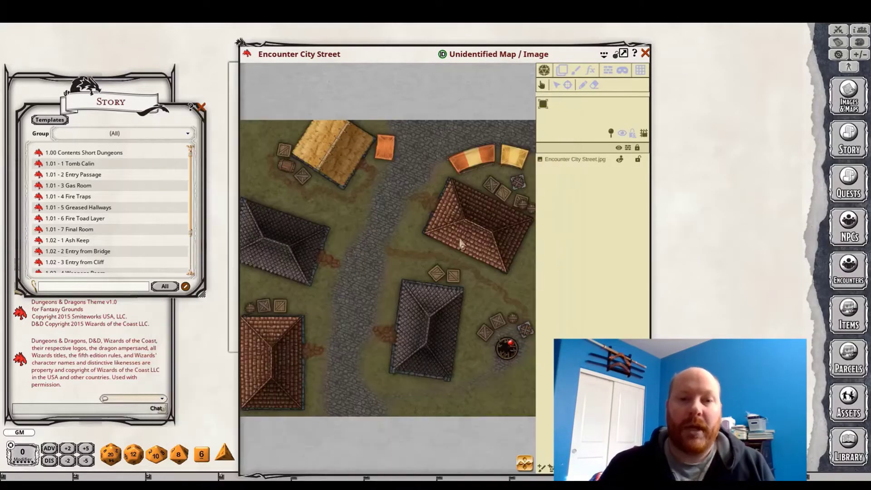
{"action": "left_click_drag", "start_coordinate": [437, 235], "coordinate": [591, 206]}
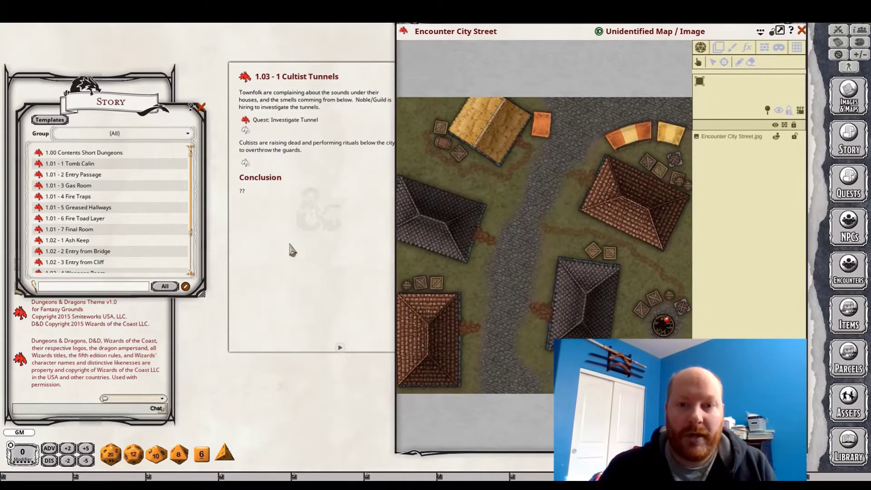
{"action": "left_click_drag", "start_coordinate": [233, 150], "coordinate": [181, 188]}
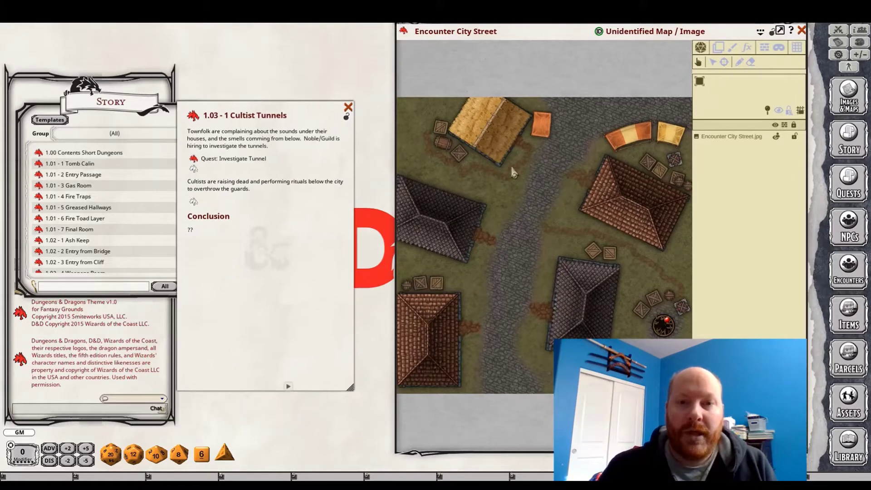
{"action": "left_click_drag", "start_coordinate": [404, 31], "coordinate": [218, 170]}
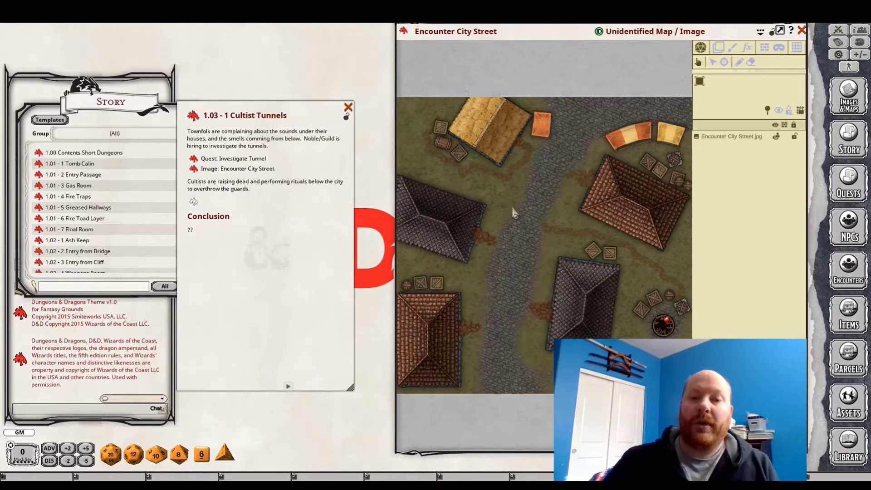
- Change the prefix of the Encounter City Street link in the story from "Image:" to "Map:"
{"action": "left_click", "coordinate": [217, 170]}
{"action": "key", "text": "BackSpace"}
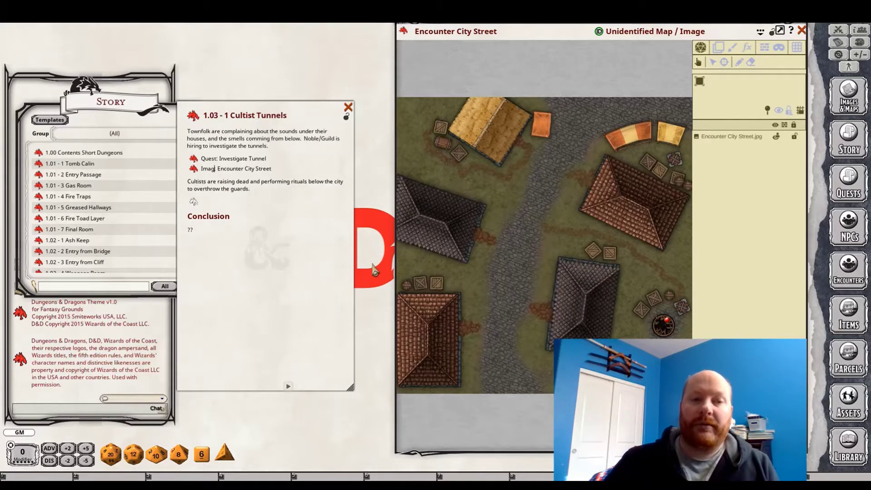
{"action": "key", "text": "BackSpace"}
{"action": "key", "text": "BackSpace"}
{"action": "key", "text": "BackSpace"}
{"action": "key", "text": "BackSpace"}
{"action": "type", "text": "Map:"}
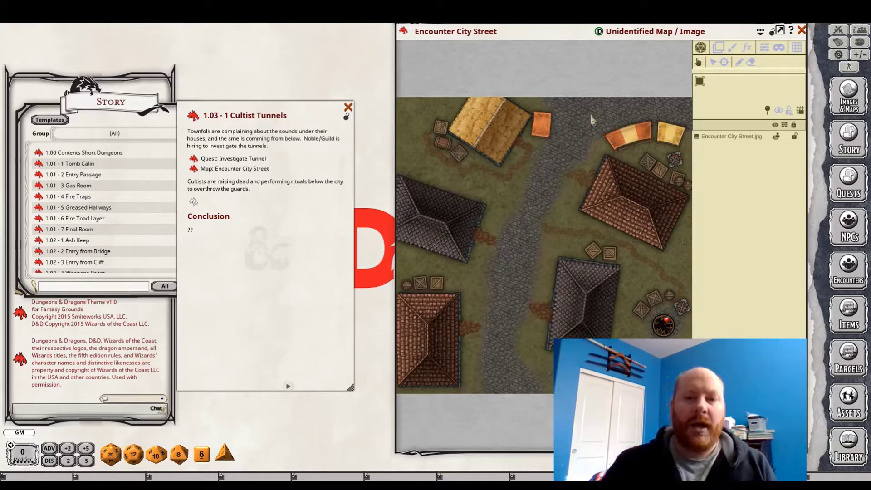
- Draw a pointer arrow down the street from the northern end of the map and remove it
{"action": "left_click_drag", "start_coordinate": [594, 105], "coordinate": [544, 196]}
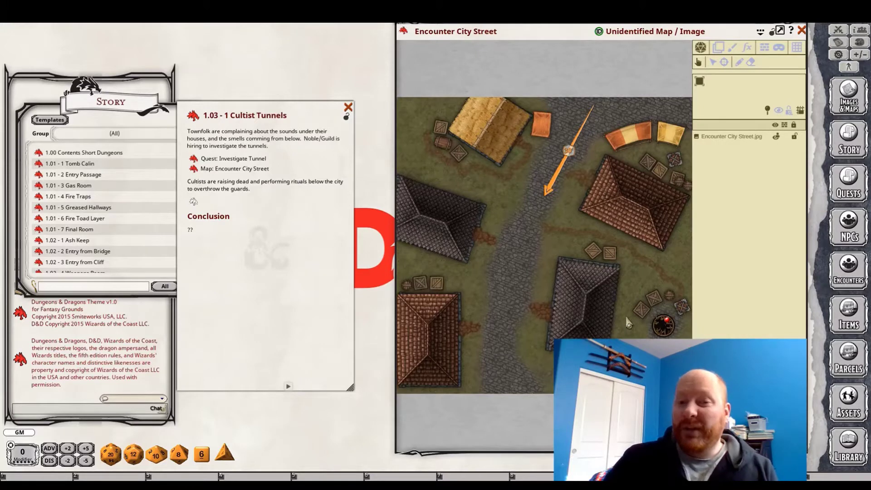
{"action": "left_click", "coordinate": [506, 230]}
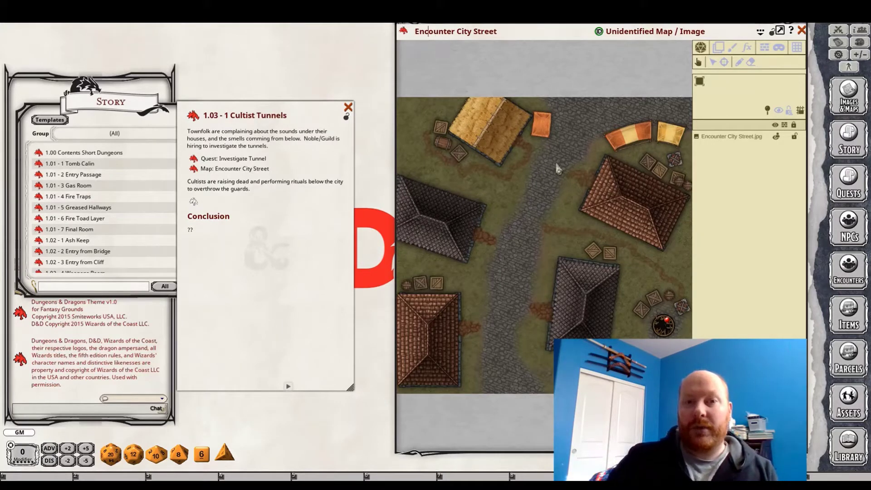
- Mark the street map as unidentified and set its unidentified name to "City Street"
{"action": "left_click", "coordinate": [601, 36]}
{"action": "type", "text": "C"}
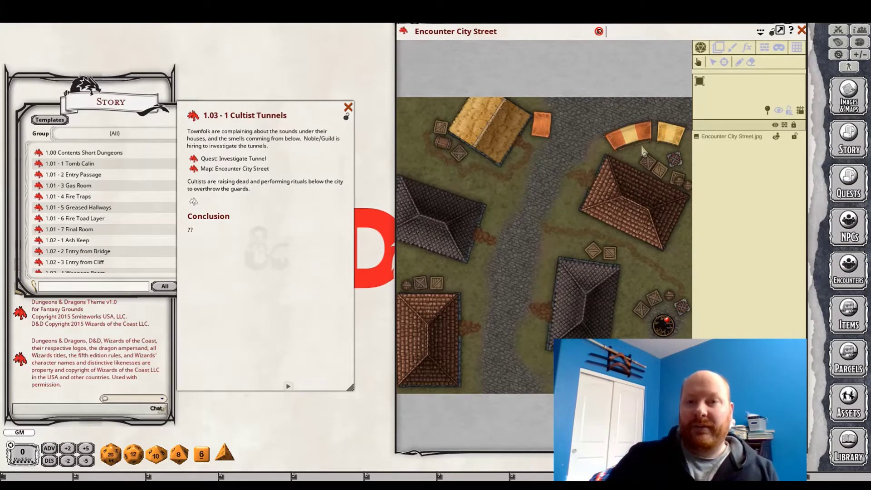
{"action": "type", "text": "ity Street"}
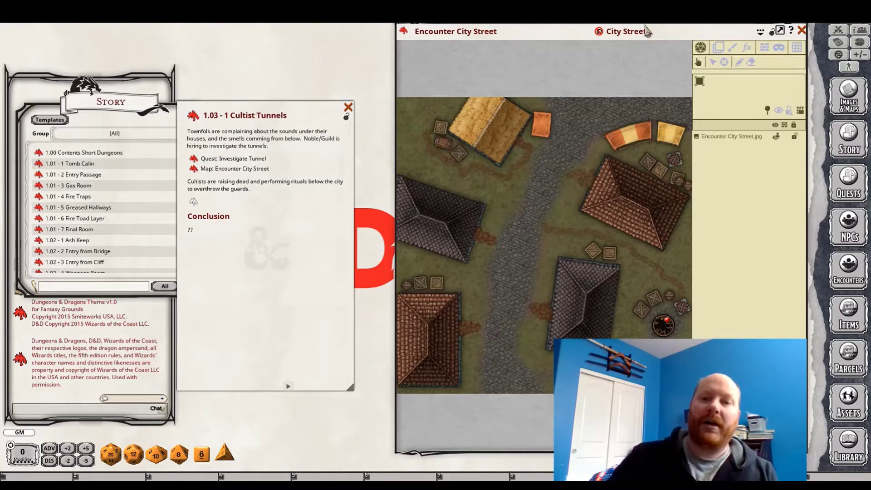
- Open the street map's grid settings and make the square grid visible
{"action": "left_click", "coordinate": [797, 48]}
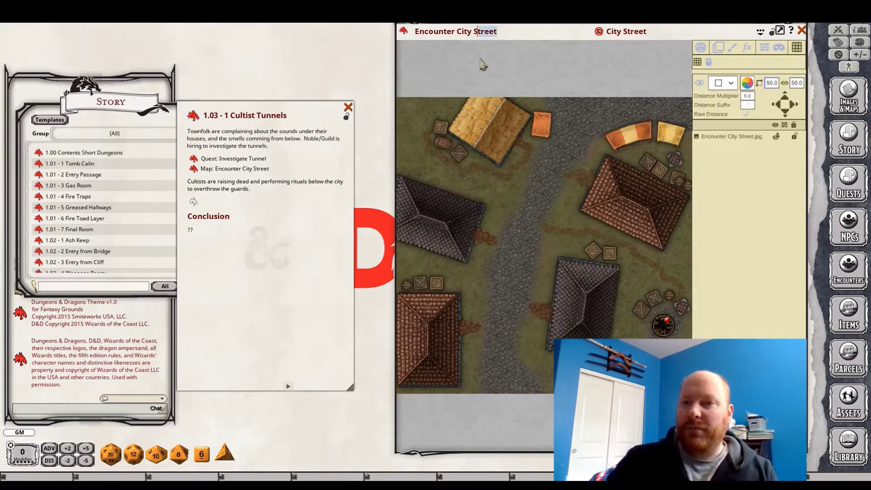
{"action": "left_click_drag", "start_coordinate": [522, 29], "coordinate": [445, 51]}
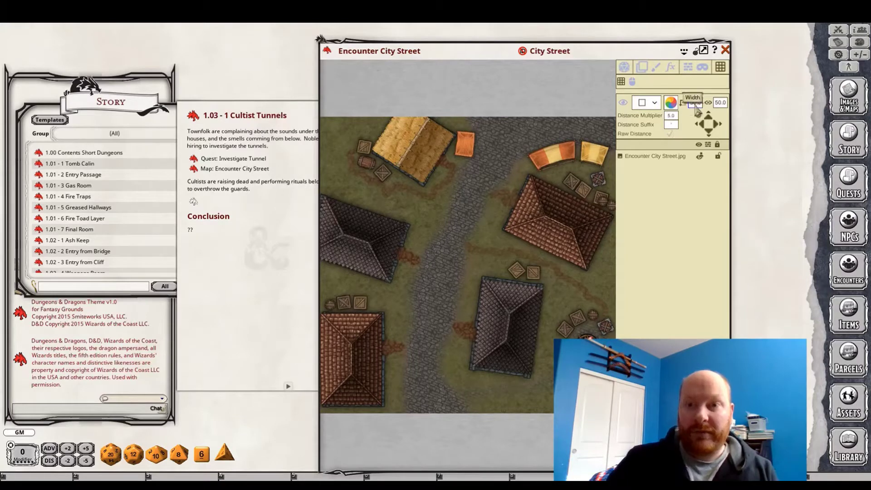
{"action": "left_click", "coordinate": [623, 102]}
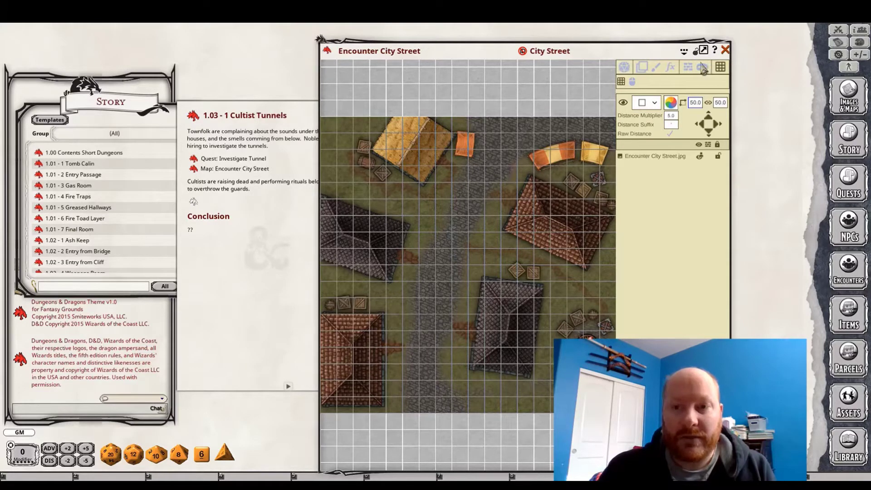
- Hide the street map's editing tools and shrink its window closely around the map image
{"action": "left_click", "coordinate": [683, 51]}
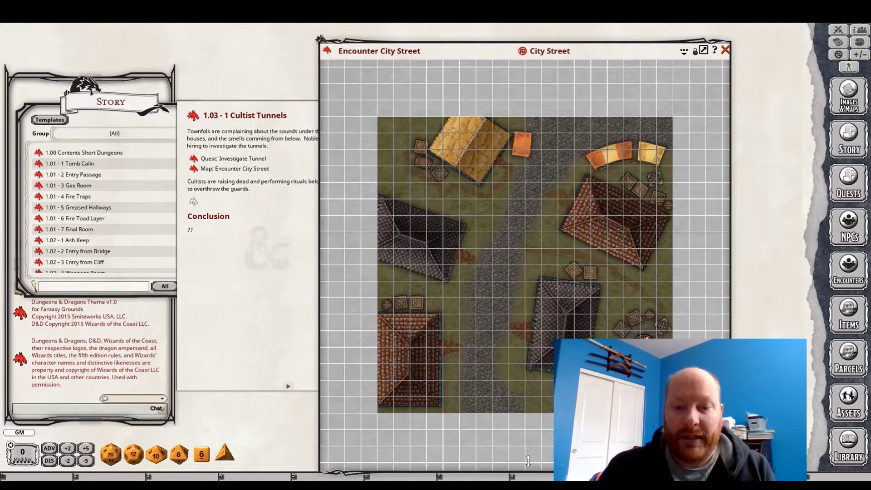
{"action": "left_click_drag", "start_coordinate": [528, 460], "coordinate": [528, 359]}
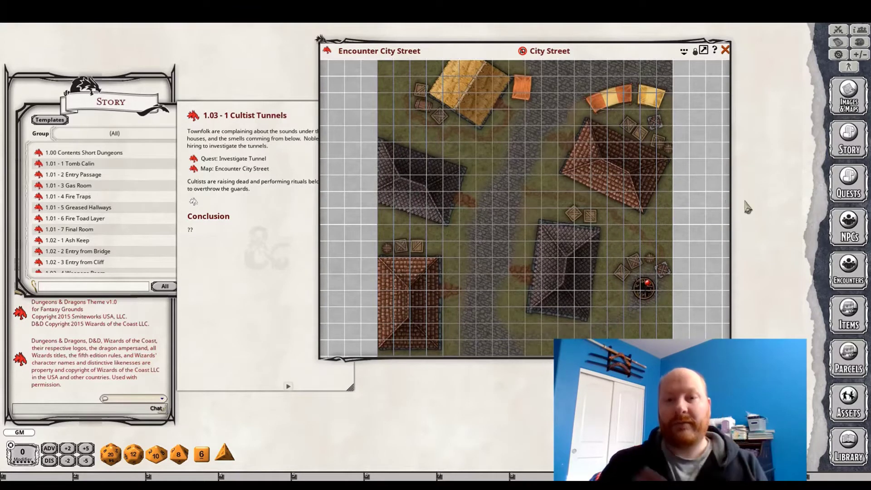
{"action": "left_click_drag", "start_coordinate": [730, 209], "coordinate": [621, 230]}
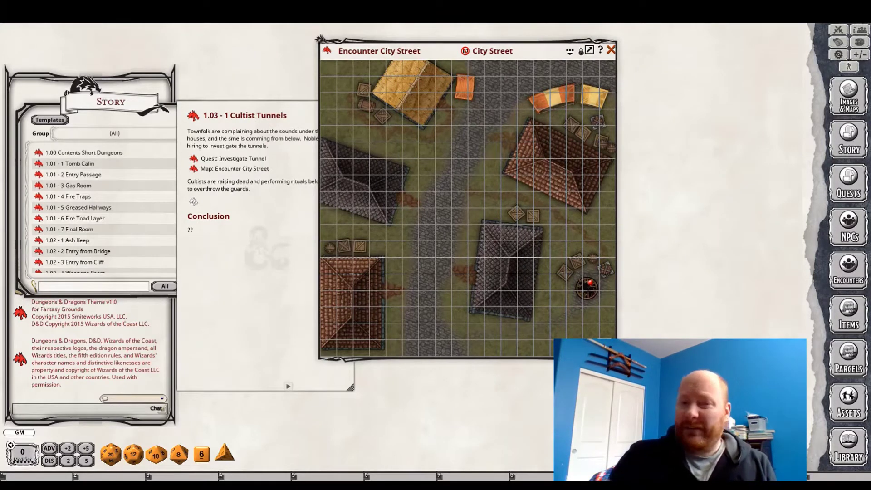
{"action": "mouse_move", "coordinate": [616, 230]}
{"action": "left_mouse_down"}
{"action": "mouse_move", "coordinate": [699, 254]}
{"action": "mouse_move", "coordinate": [629, 231]}
{"action": "left_mouse_up"}
- Adjust the street map's view so it fills its window, and move the window clear of the Cultist Tunnels story
{"action": "right_click", "coordinate": [467, 219]}
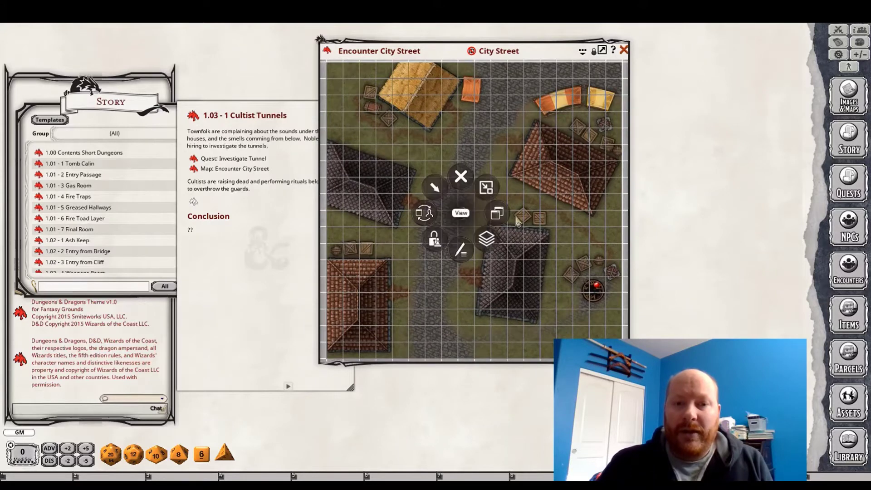
{"action": "left_click", "coordinate": [520, 220]}
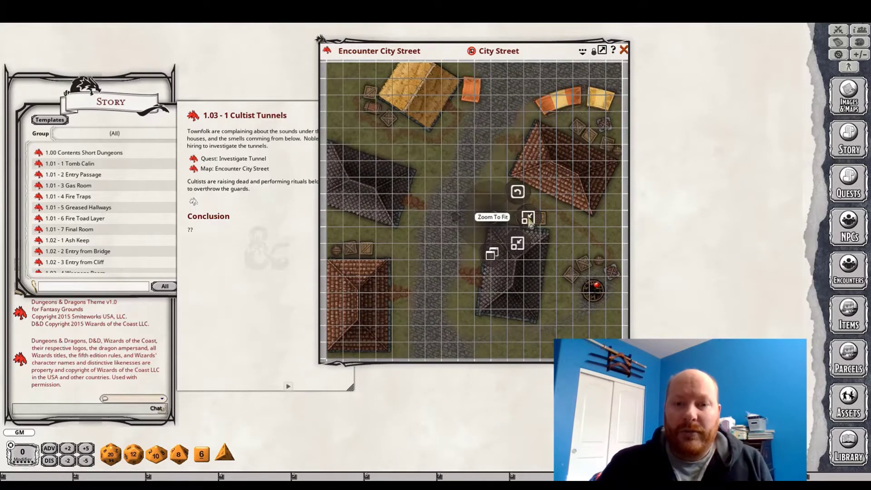
{"action": "left_click", "coordinate": [518, 245]}
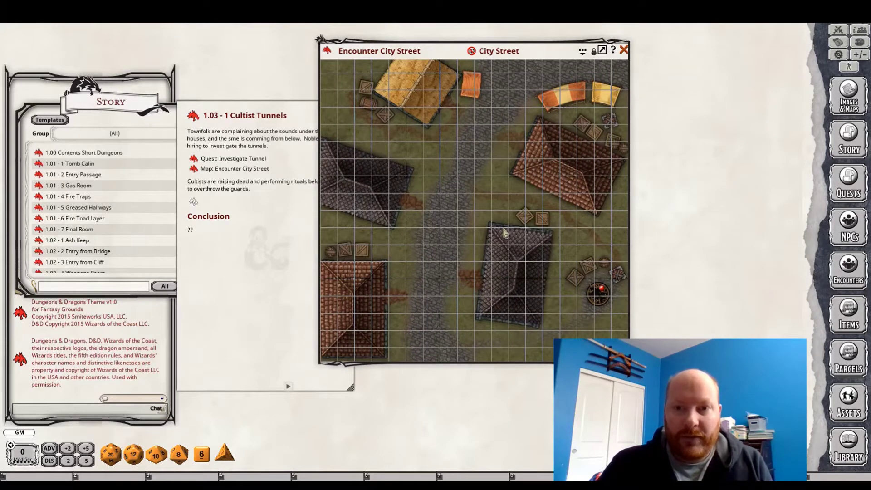
{"action": "left_click_drag", "start_coordinate": [504, 231], "coordinate": [545, 260]}
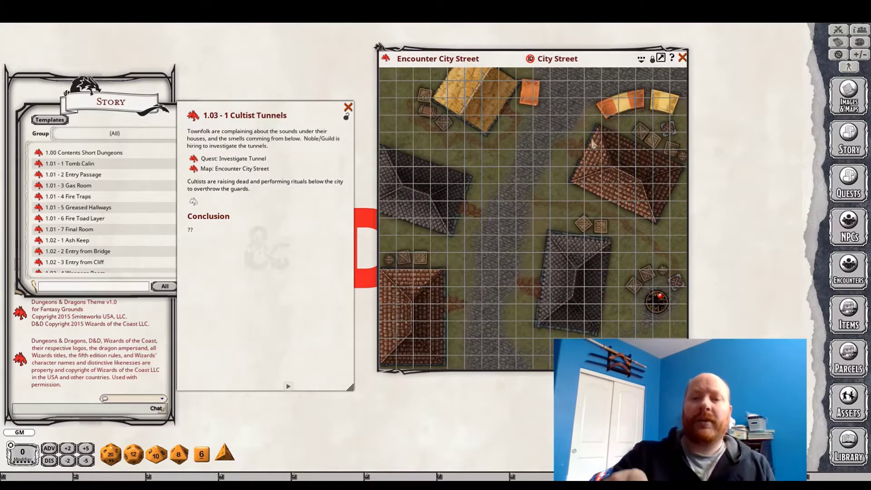
{"action": "left_click_drag", "start_coordinate": [529, 214], "coordinate": [531, 234]}
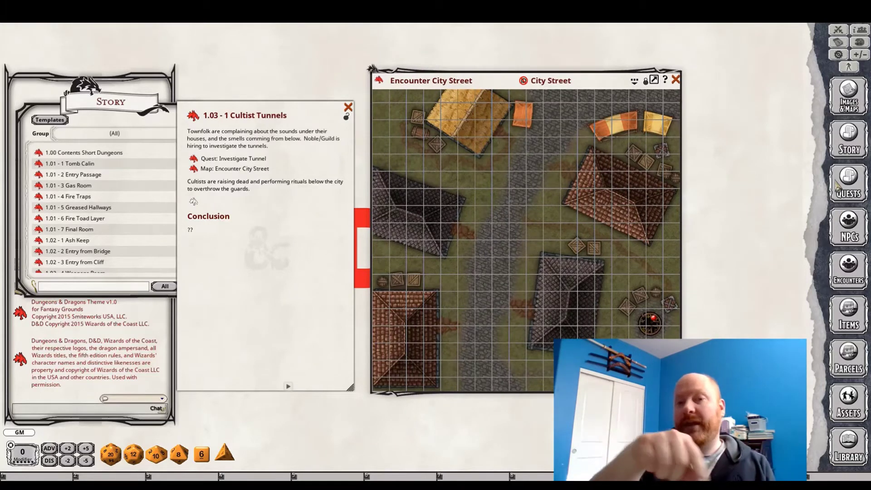
- Create a new story entry titled "1.03 - 2 City Streets"
{"action": "left_click", "coordinate": [9, 138]}
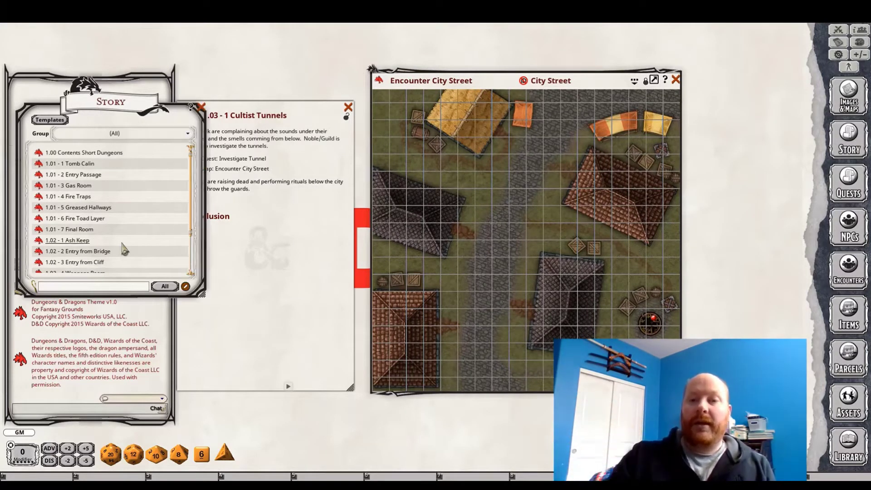
{"action": "scroll", "coordinate": [122, 247], "scroll_direction": "down", "scroll_amount": 3}
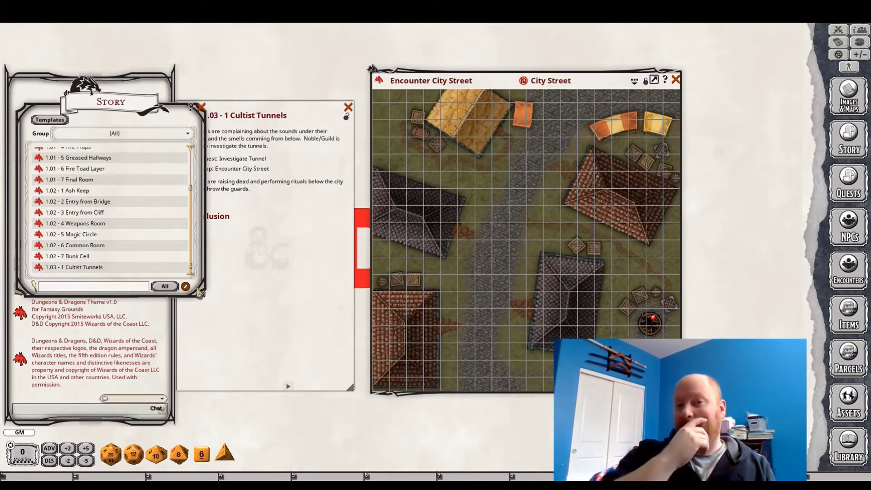
{"action": "left_click", "coordinate": [186, 287]}
{"action": "left_click", "coordinate": [174, 286]}
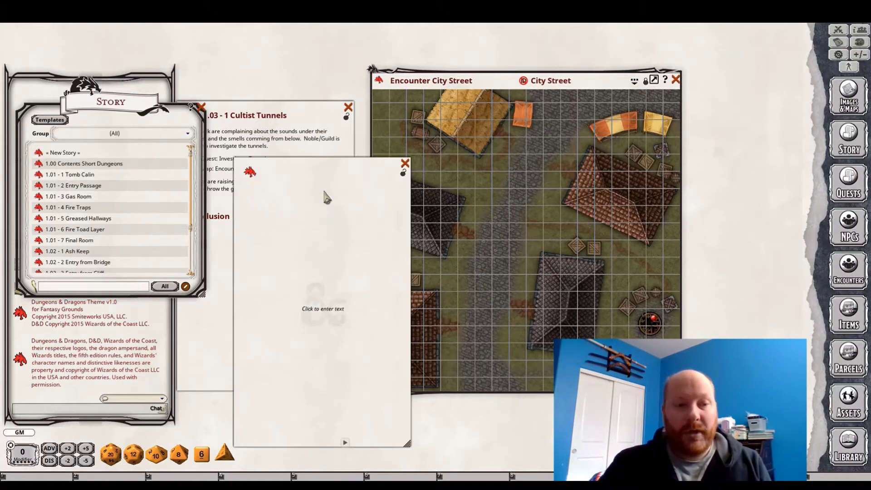
{"action": "type", "text": "1."}
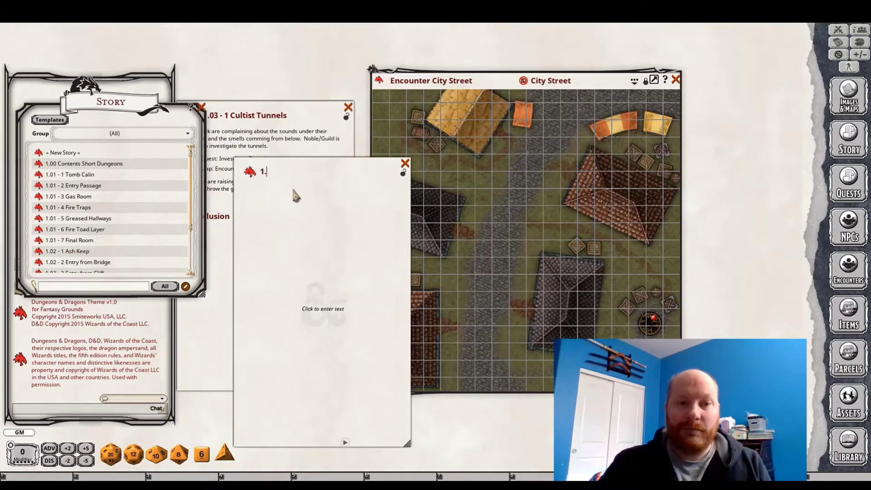
{"action": "type", "text": "03 - "}
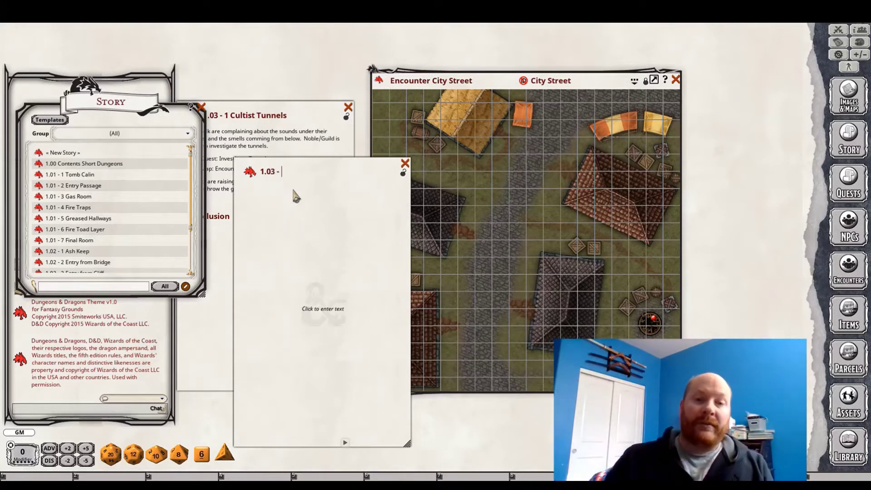
{"action": "type", "text": "2 City"}
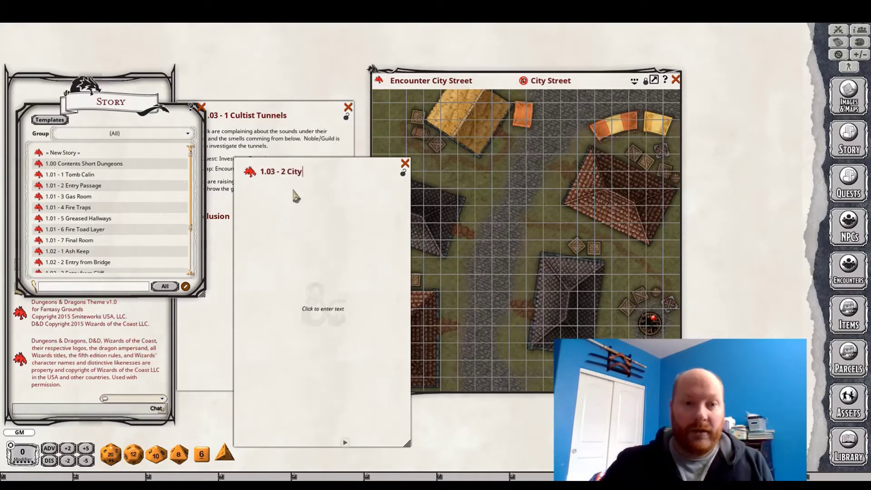
{"action": "type", "text": " Streets"}
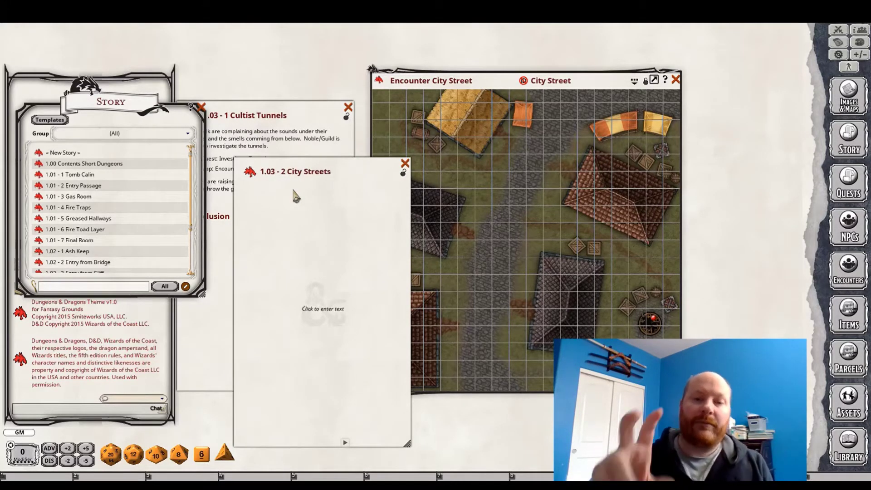
- Arrange the story windows around the map and pin the 1.03 - 2 City Streets entry on the grass just west of the road
{"action": "left_click", "coordinate": [266, 211]}
{"action": "left_click_drag", "start_coordinate": [262, 230], "coordinate": [527, 272]}
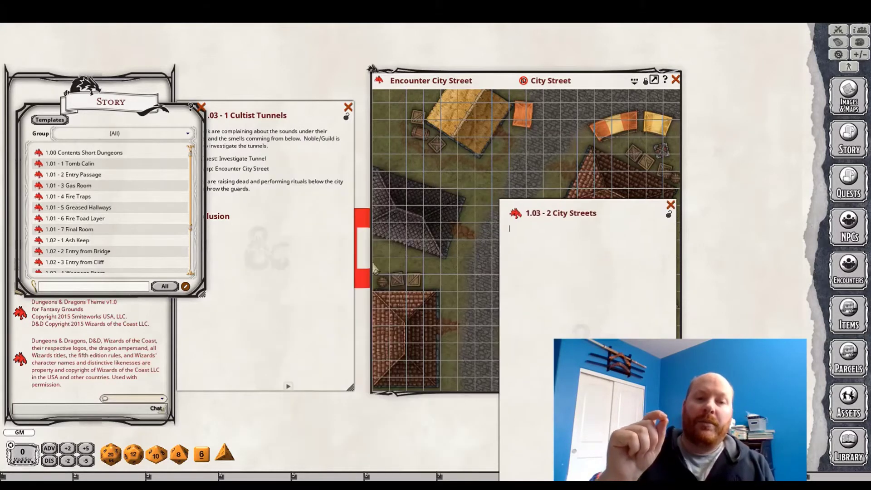
{"action": "left_click", "coordinate": [279, 290]}
{"action": "left_click", "coordinate": [77, 288]}
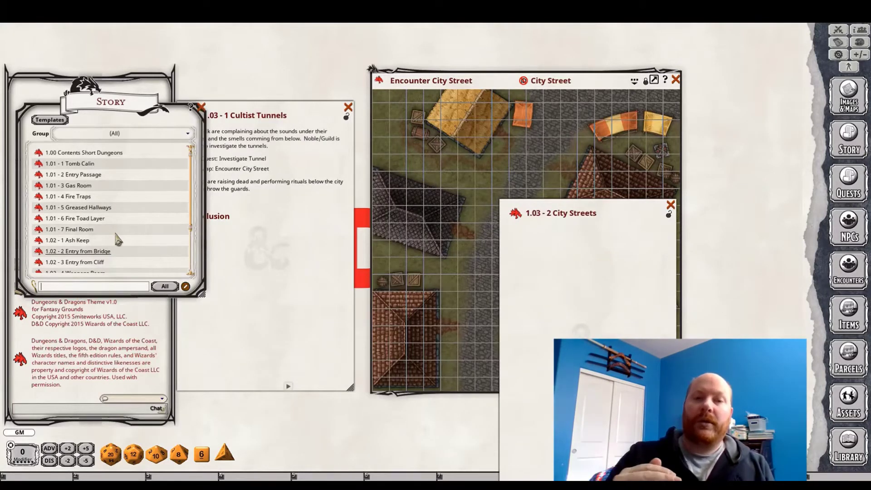
{"action": "scroll", "coordinate": [116, 236], "scroll_direction": "down", "scroll_amount": 3}
{"action": "left_click", "coordinate": [284, 253]}
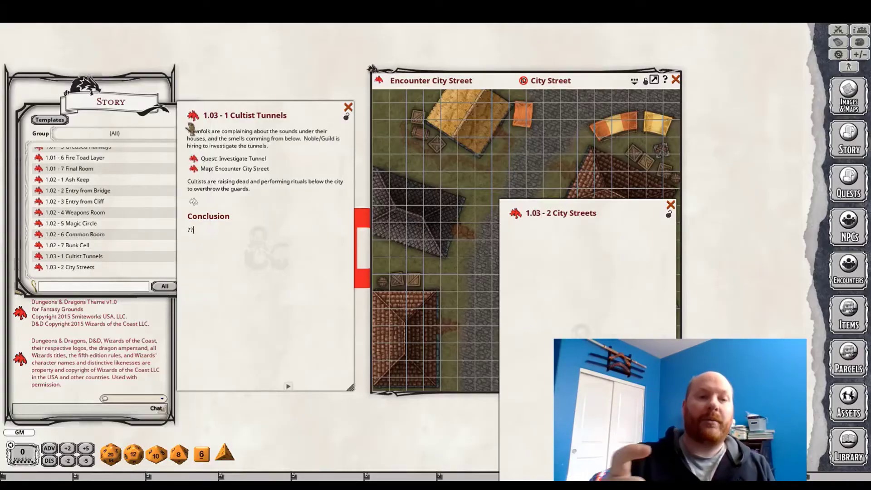
{"action": "left_click_drag", "start_coordinate": [205, 203], "coordinate": [163, 185]}
{"action": "left_click", "coordinate": [92, 121]}
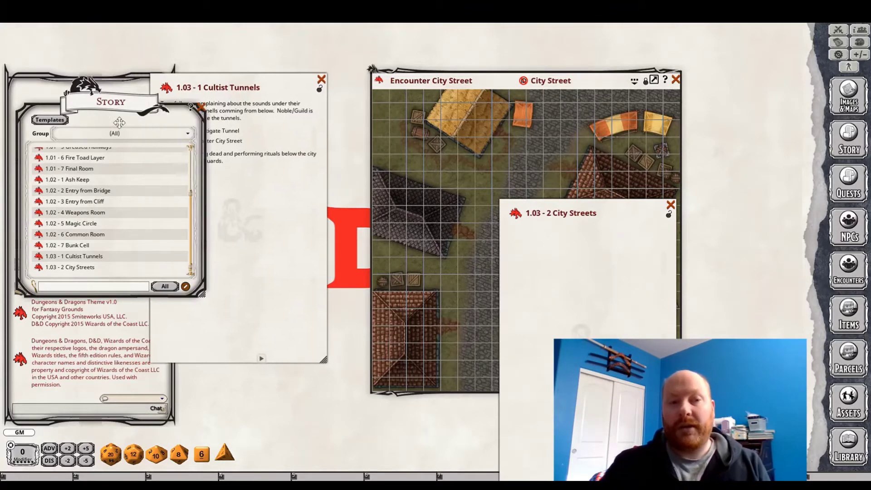
{"action": "left_click_drag", "start_coordinate": [109, 122], "coordinate": [124, 127]}
{"action": "left_click_drag", "start_coordinate": [516, 238], "coordinate": [664, 251]}
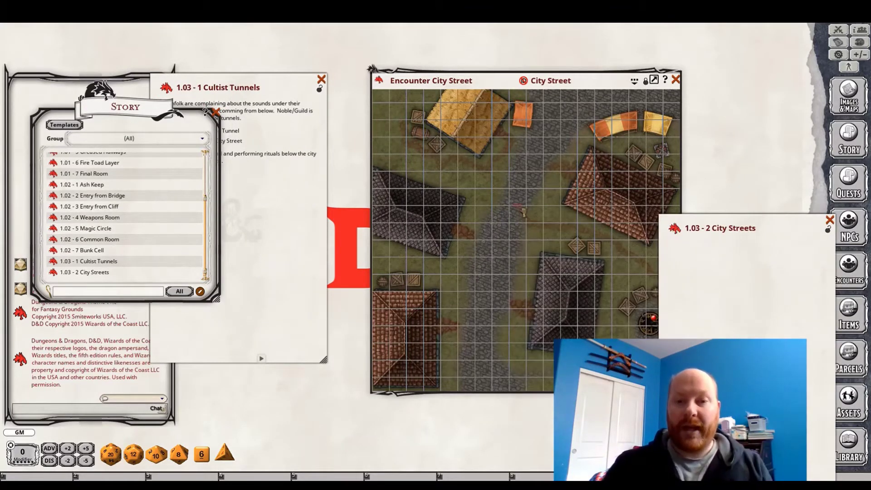
{"action": "left_click_drag", "start_coordinate": [665, 262], "coordinate": [227, 223]}
{"action": "left_click_drag", "start_coordinate": [521, 200], "coordinate": [488, 198]}
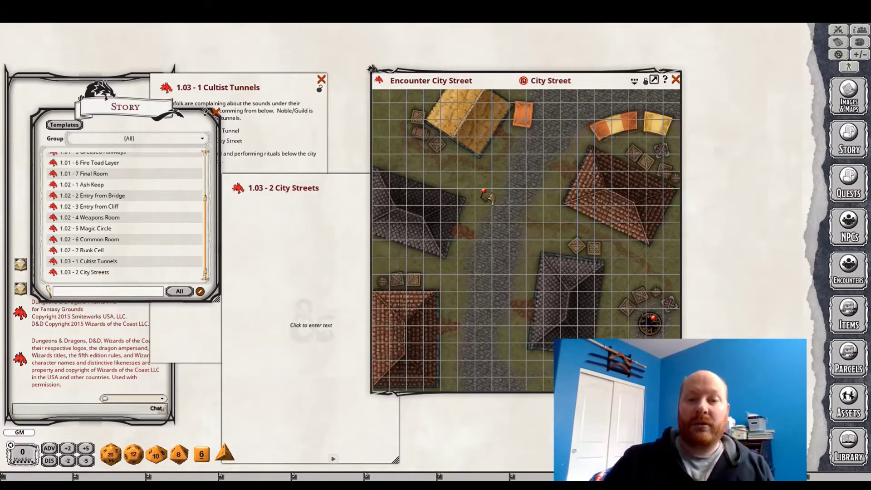
- Insert a speech-bubble text frame in the City Streets story and write "The townsfolk are milling about in morning ritual."
{"action": "right_click", "coordinate": [274, 197]}
{"action": "left_click", "coordinate": [297, 222]}
{"action": "left_click", "coordinate": [332, 252]}
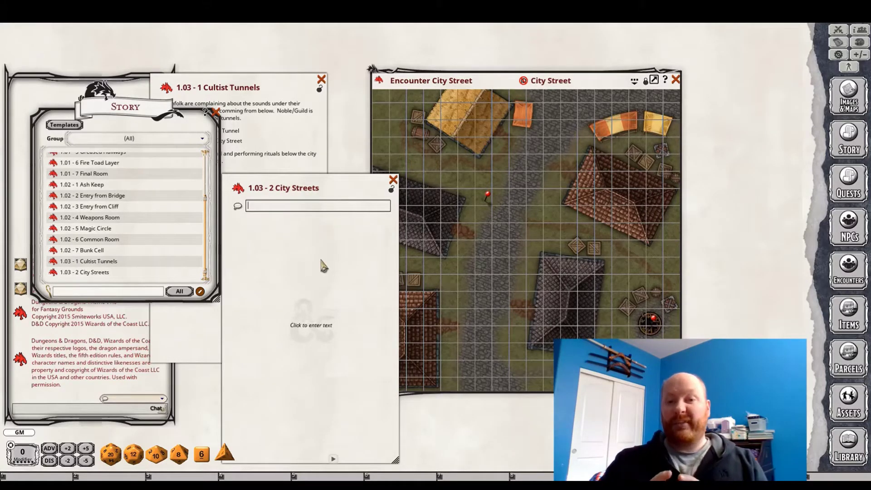
{"action": "type", "text": "The townso"}
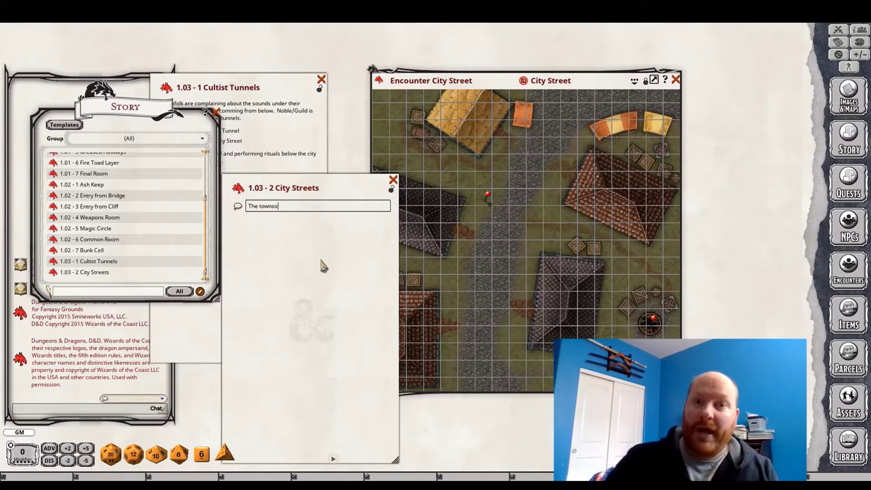
{"action": "key", "text": "BackSpace"}
{"action": "type", "text": "folk are "}
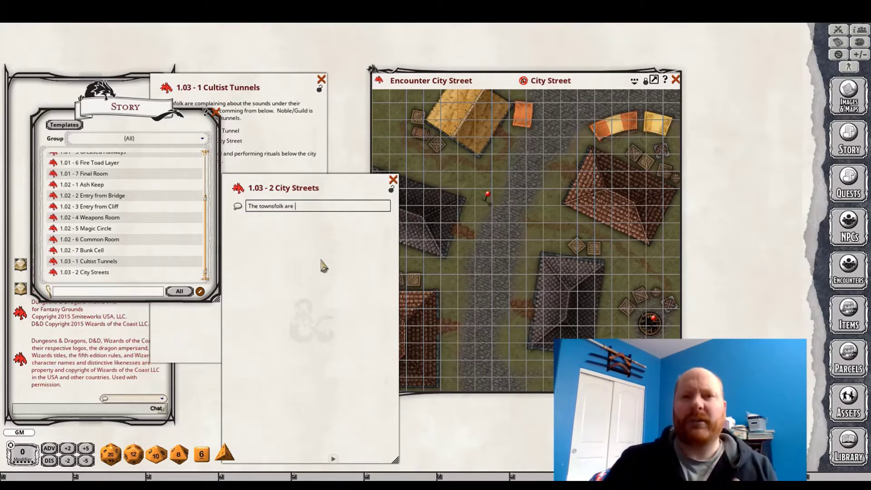
{"action": "type", "text": "milling about in mo"}
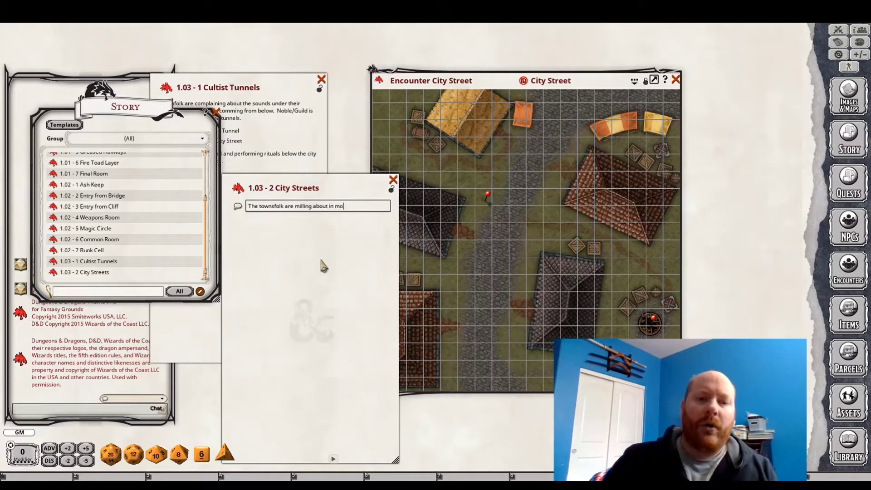
{"action": "type", "text": "rning ritua"}
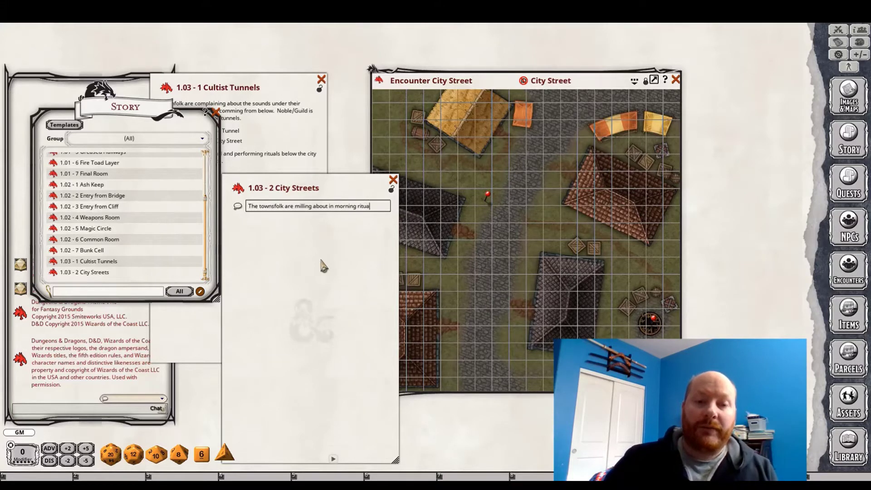
{"action": "type", "text": "l."}
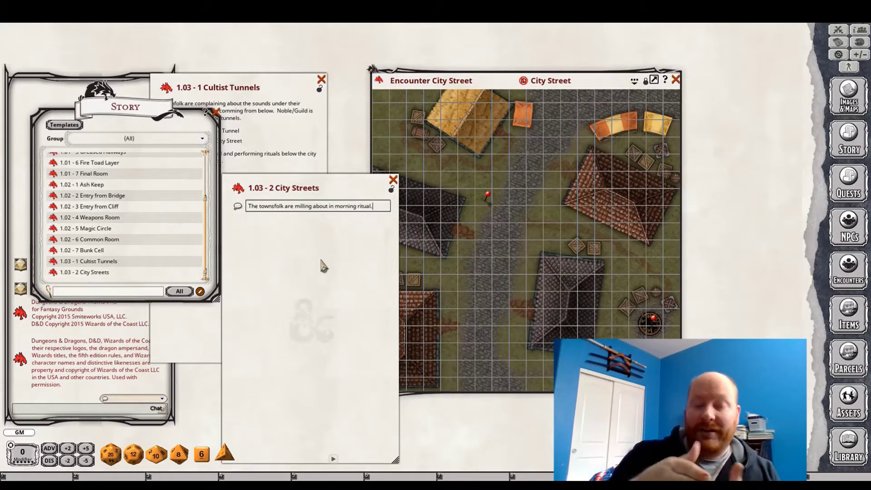
- Add the sentence "Market tents being propped up as the carts roll in from the fields." to the City Streets text frame
{"action": "type", "text": "  Market ten"}
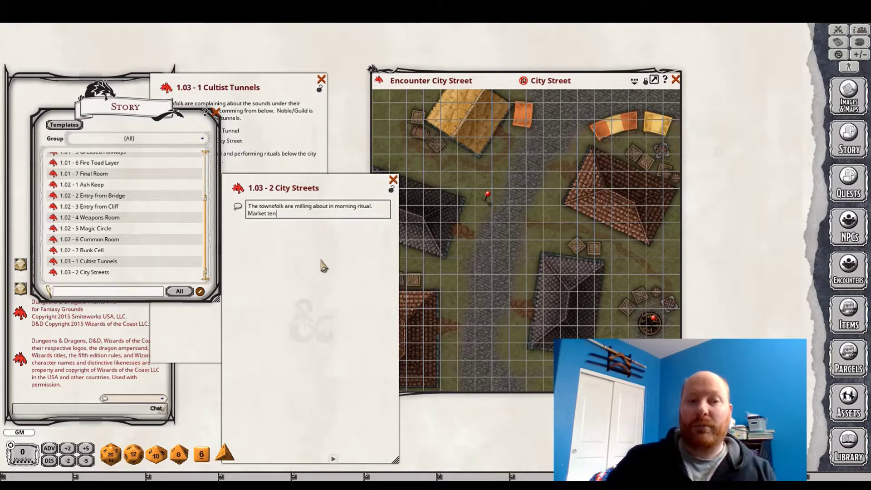
{"action": "type", "text": "ts being rpo"}
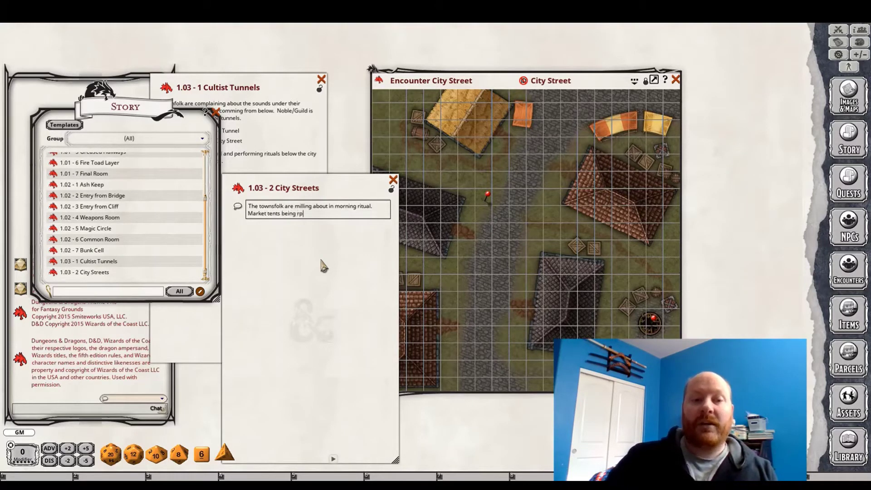
{"action": "key", "text": "BackSpace"}
{"action": "key", "text": "BackSpace"}
{"action": "key", "text": "BackSpace"}
{"action": "type", "text": "proppe"}
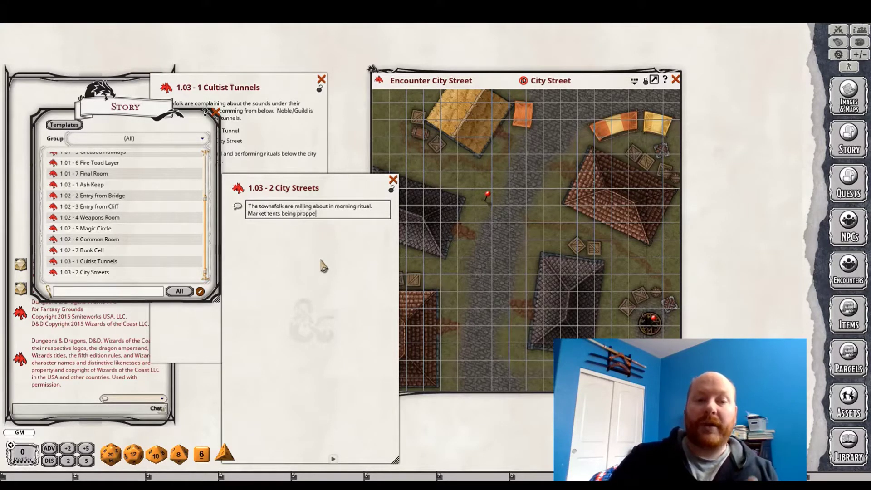
{"action": "type", "text": "d up as th"}
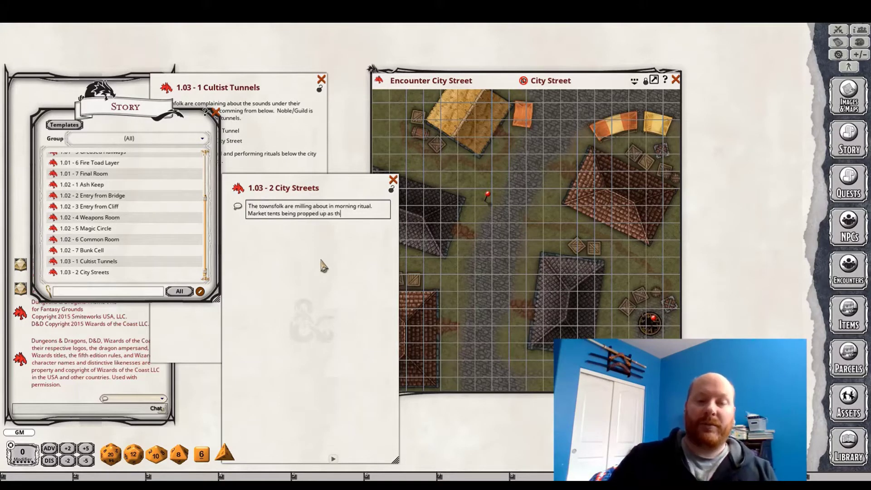
{"action": "type", "text": "e car"}
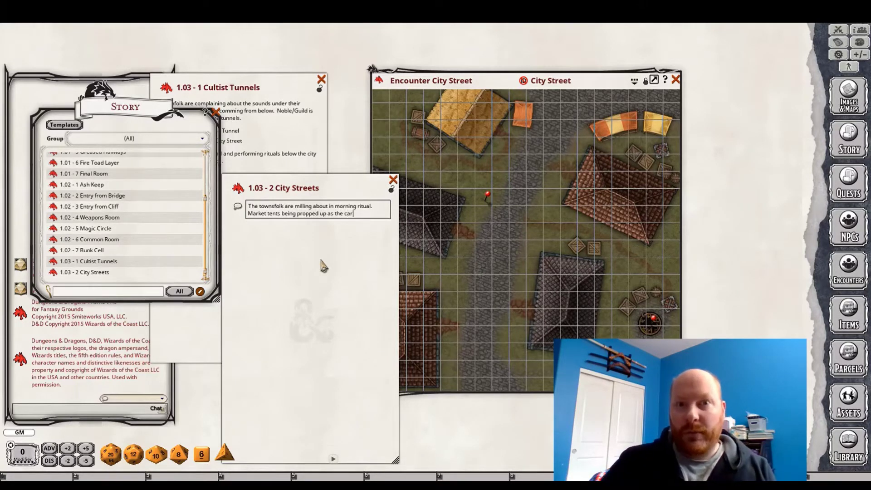
{"action": "type", "text": "ts roll in from the "}
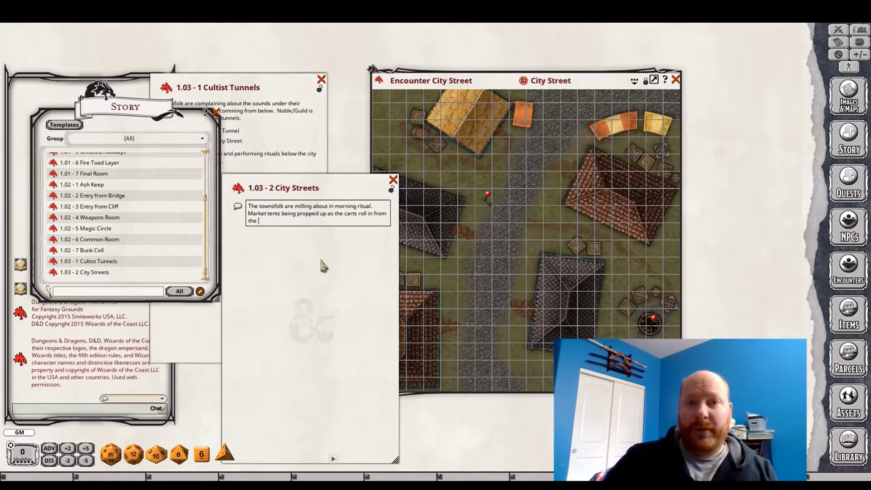
{"action": "type", "text": "fields"}
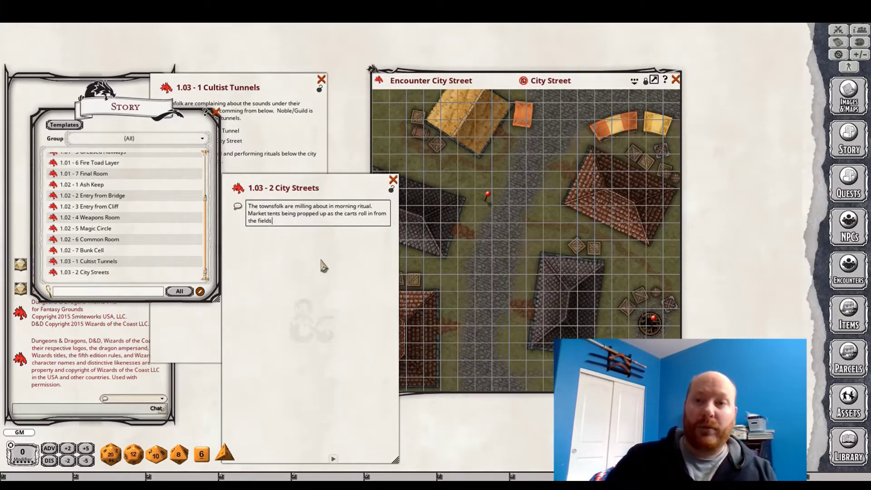
{"action": "type", "text": ". "}
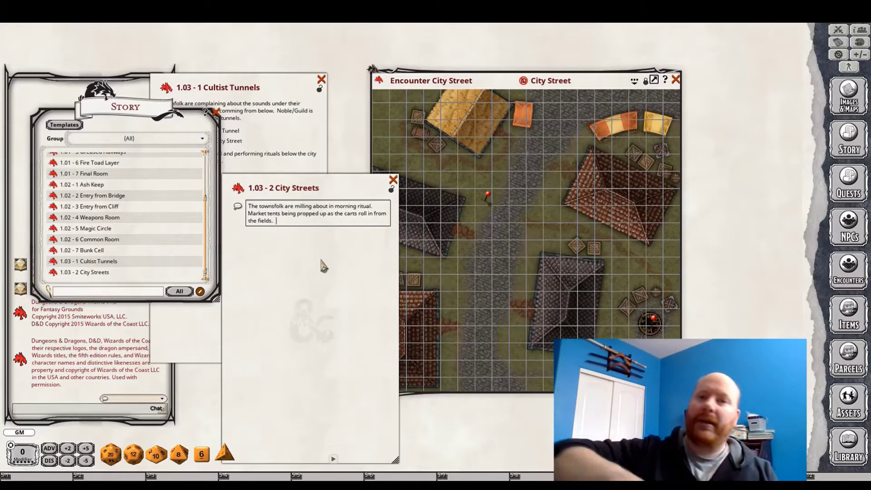
- Add the sentence "A few people are talking outside their houses." to the City Streets text frame
{"action": "type", "text": " A few people "}
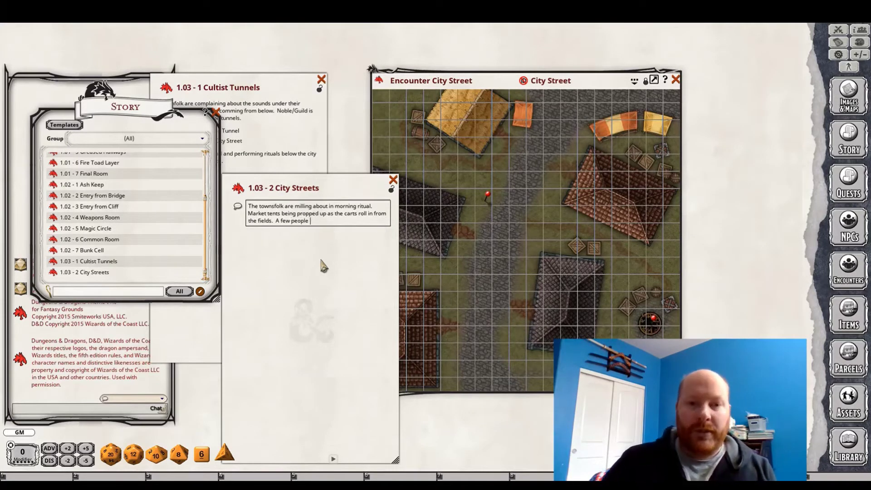
{"action": "type", "text": "are "}
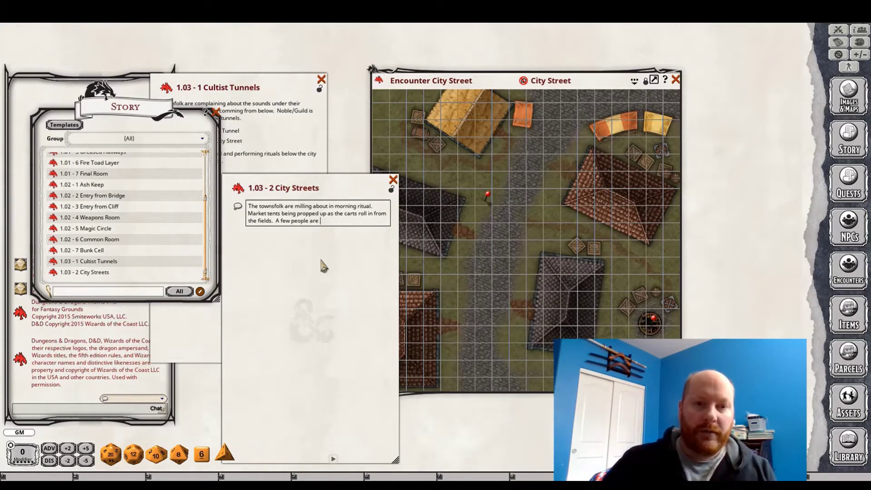
{"action": "type", "text": "talking outside"}
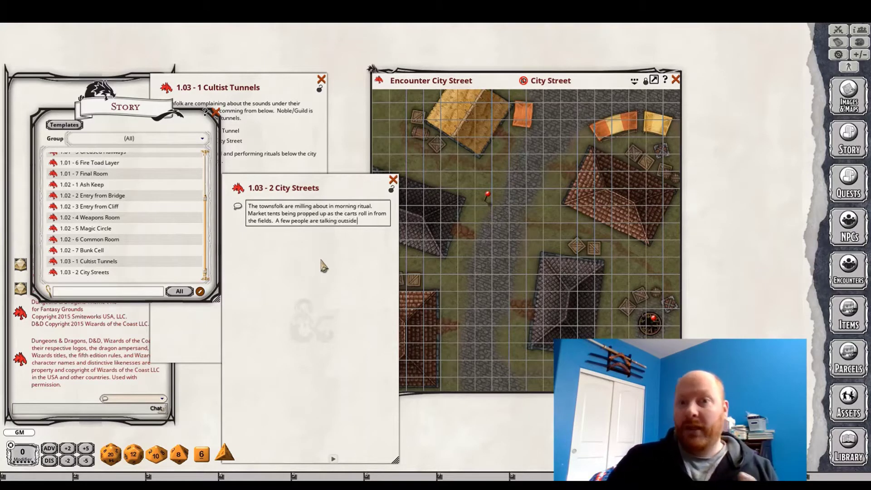
{"action": "type", "text": " their house"}
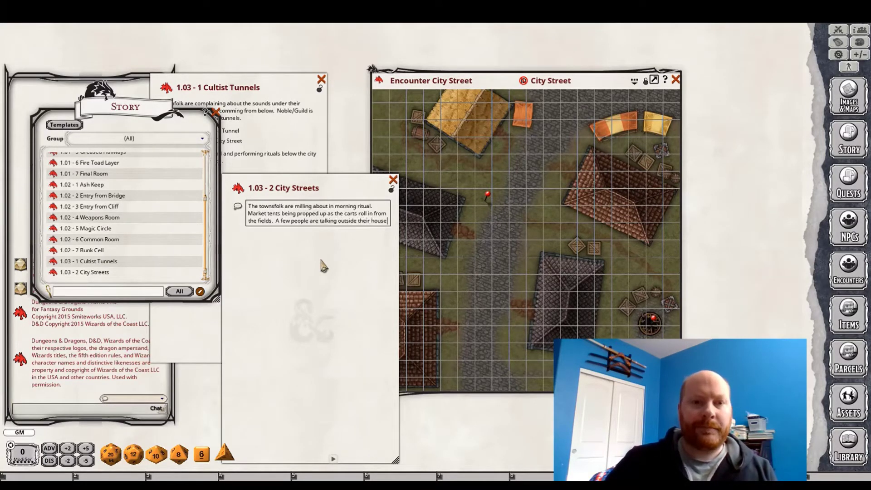
{"action": "type", "text": "s."}
{"action": "key", "text": "Tab"}
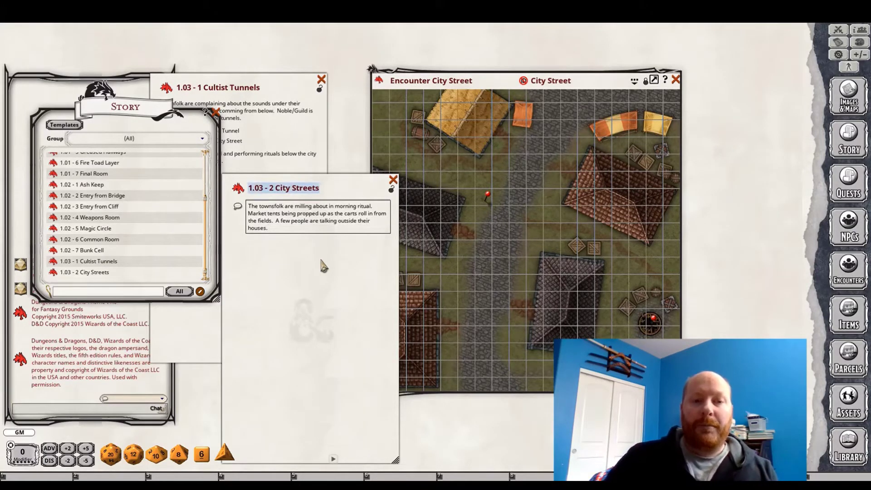
- Start a paragraph below the text frame in the City Streets story with "Cultists are guarding the entrance to the tunnels."
{"action": "left_click", "coordinate": [303, 229]}
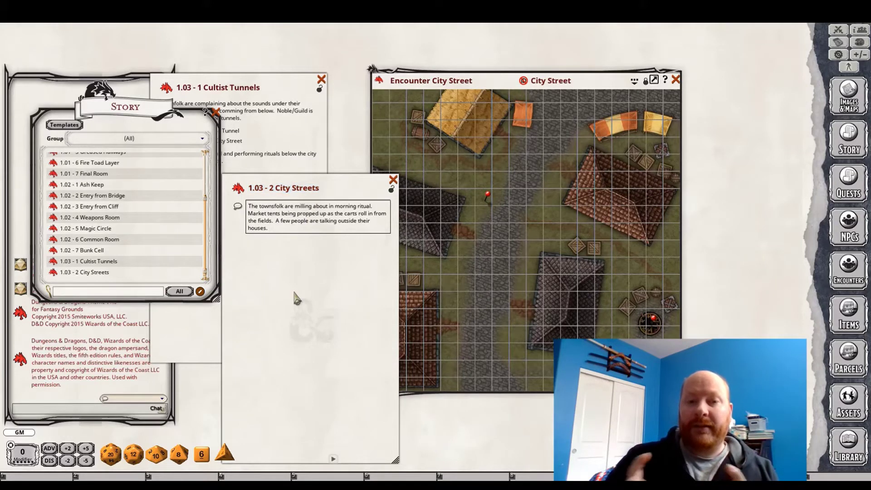
{"action": "key", "text": "Return"}
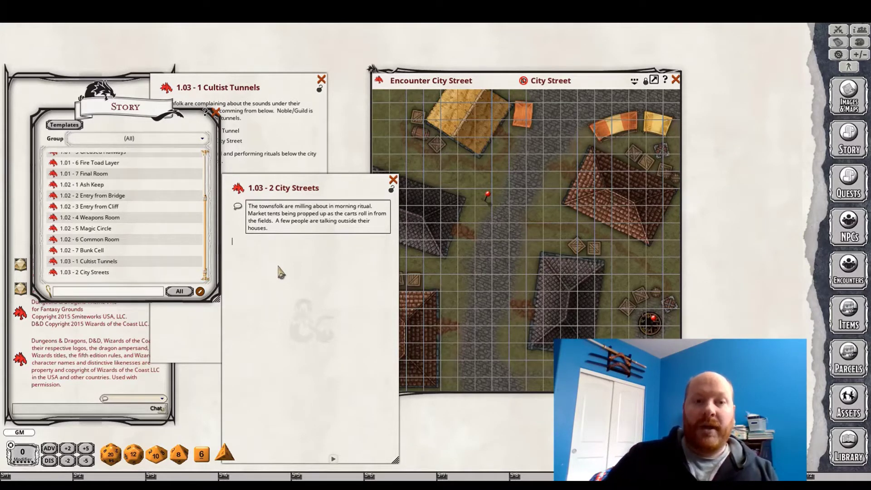
{"action": "type", "text": "Cultists are g"}
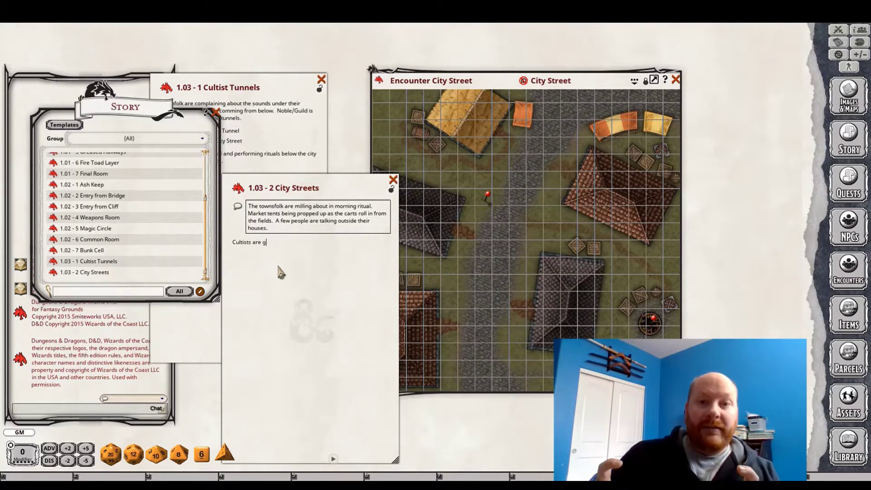
{"action": "type", "text": "uarding the entranc eto"}
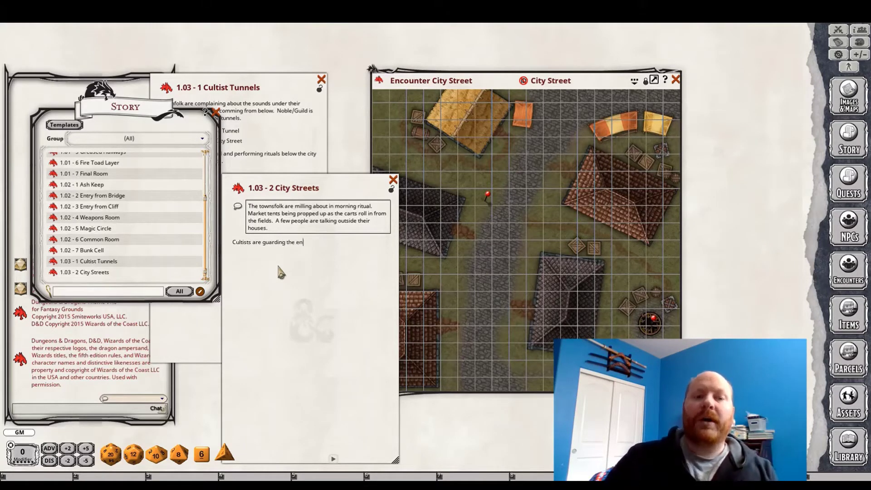
{"action": "key", "text": "BackSpace"}
{"action": "key", "text": "BackSpace"}
{"action": "key", "text": "BackSpace"}
{"action": "key", "text": "BackSpace"}
{"action": "key", "text": "BackSpace"}
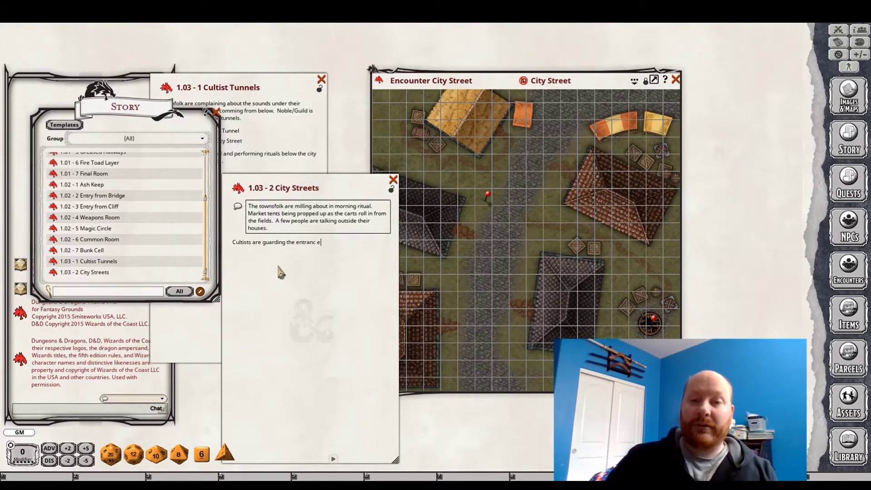
{"action": "type", "text": "e to the tunne"}
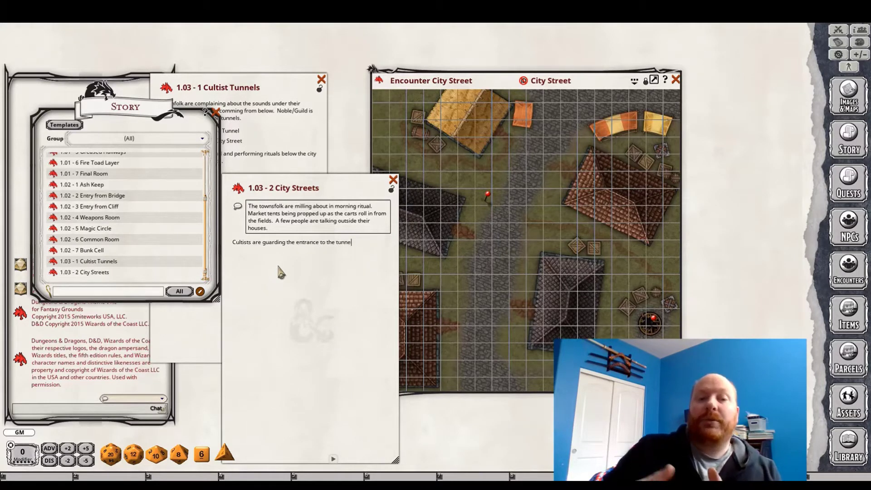
{"action": "type", "text": "ls.  A single"}
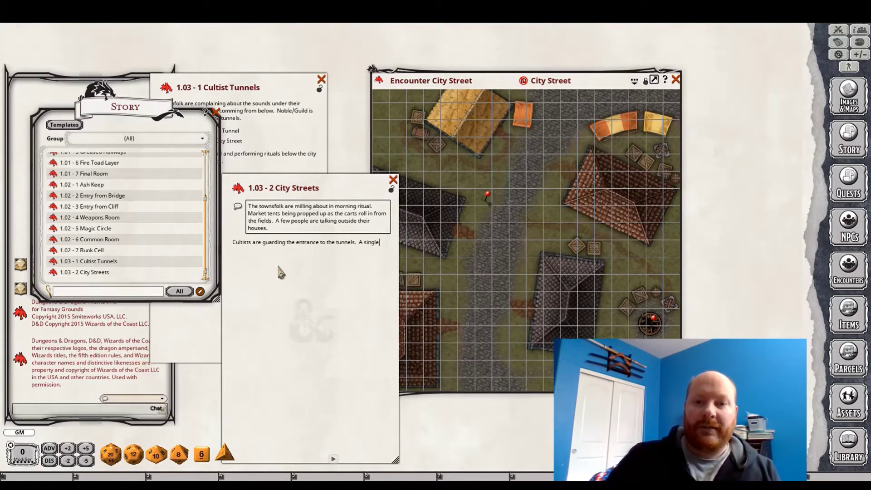
- Continue the paragraph with "A single cultist is in plain cloths watching to see if anyone is headed their way."
{"action": "type", "text": " cultist is in plain cl"}
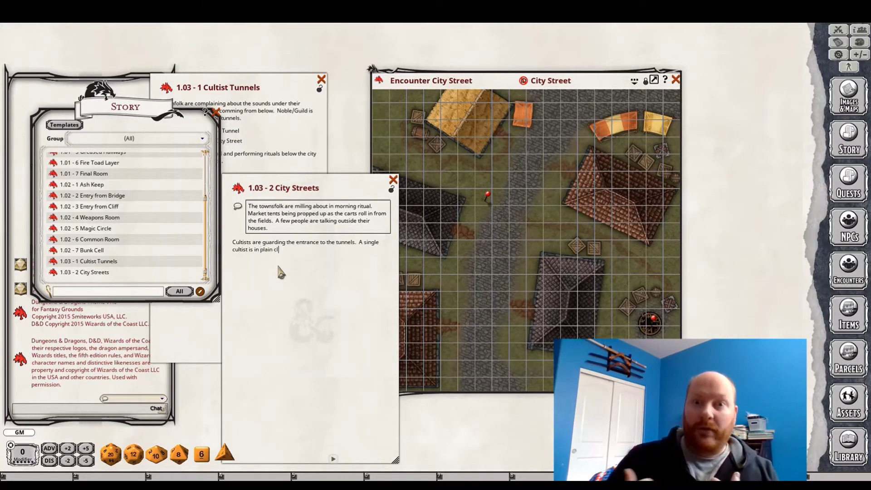
{"action": "type", "text": "oths watching "}
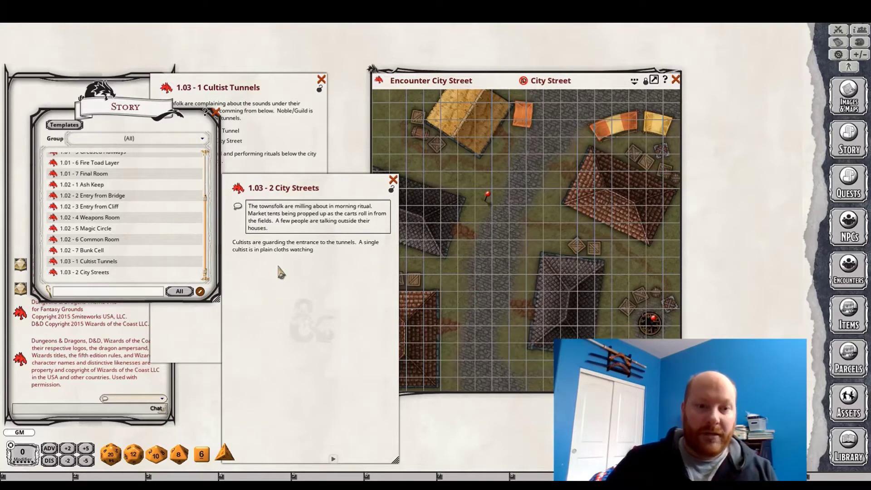
{"action": "type", "text": "to see if an"}
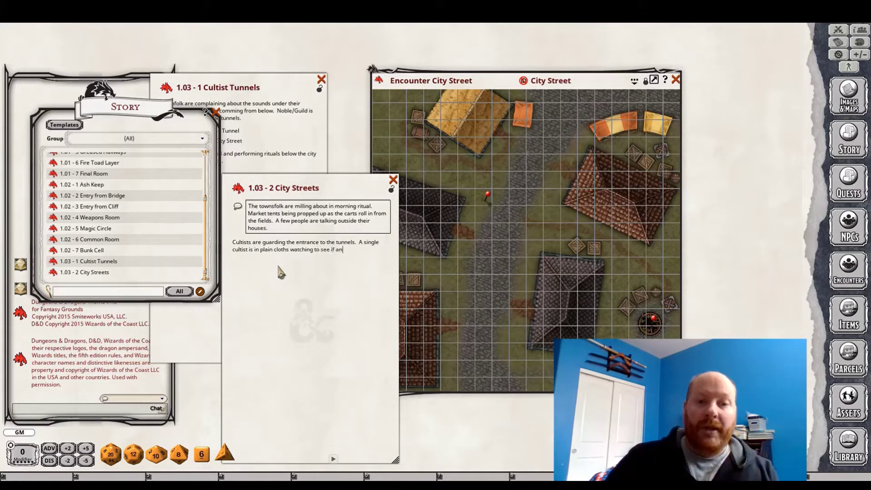
{"action": "type", "text": "yone is headed"}
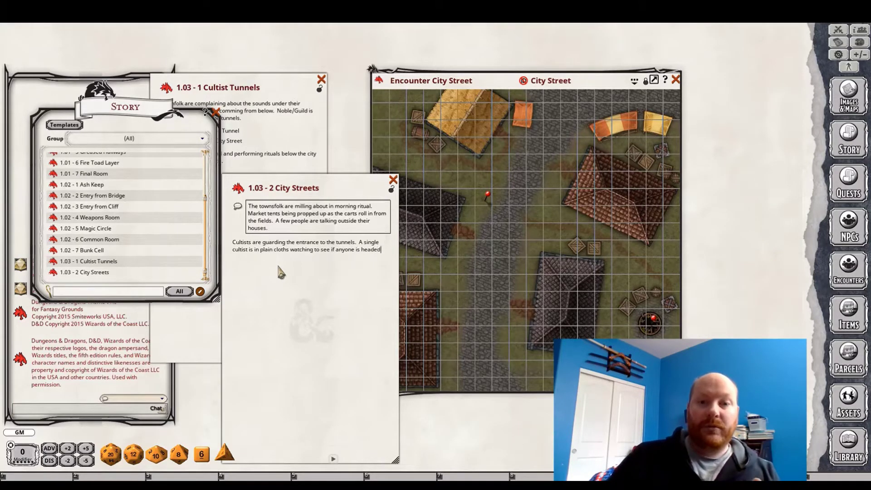
{"action": "type", "text": " their way."}
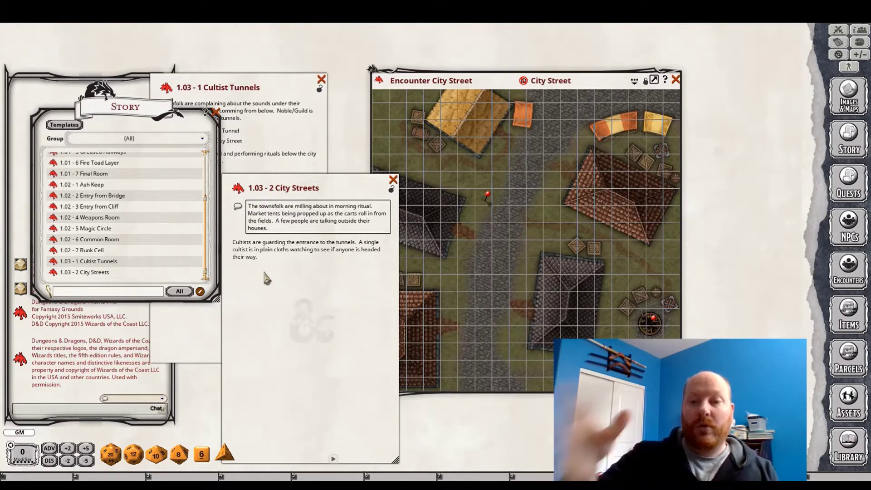
- Filter the encounters list to the MCC - Civilians group and review the Small Human Gathering encounter
{"action": "left_click", "coordinate": [849, 270]}
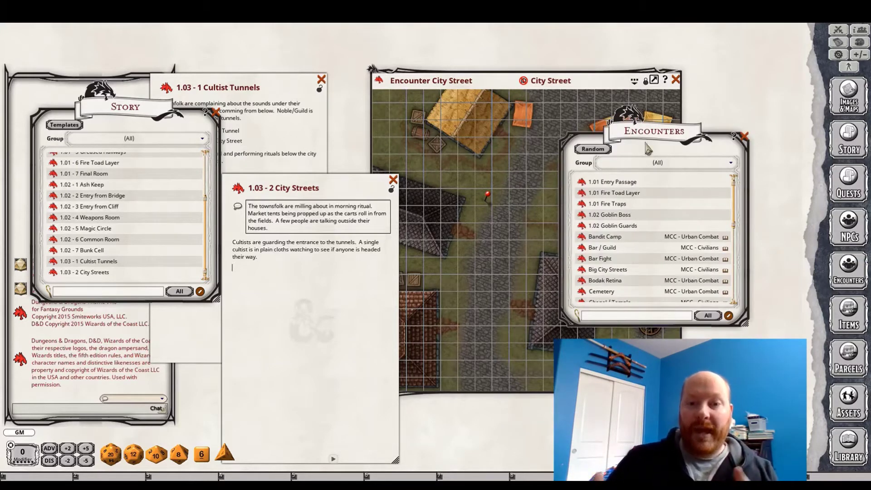
{"action": "left_click_drag", "start_coordinate": [659, 144], "coordinate": [698, 131]}
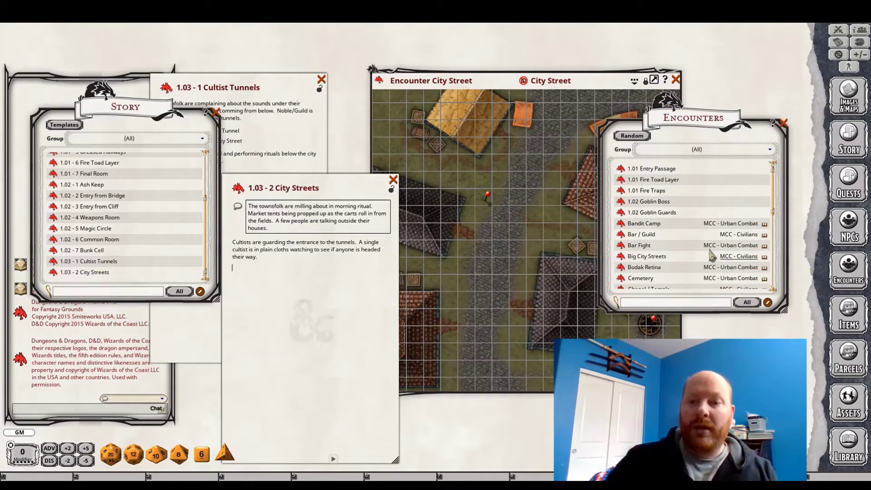
{"action": "scroll", "coordinate": [672, 236], "scroll_direction": "down", "scroll_amount": 5}
{"action": "scroll", "coordinate": [635, 270], "scroll_direction": "up", "scroll_amount": 5}
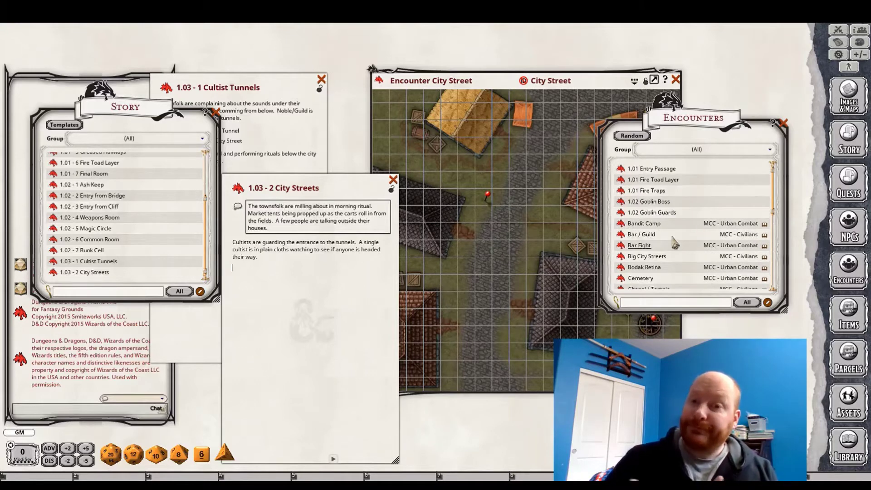
{"action": "left_click", "coordinate": [725, 150]}
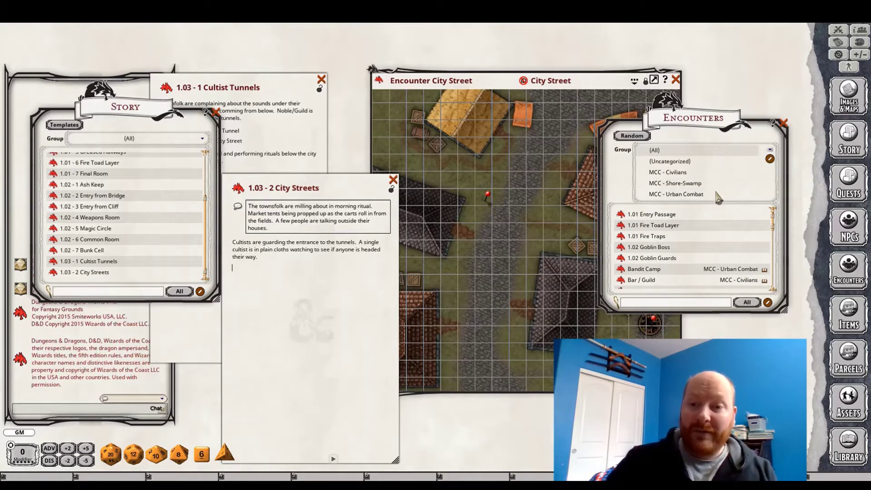
{"action": "left_click", "coordinate": [682, 173]}
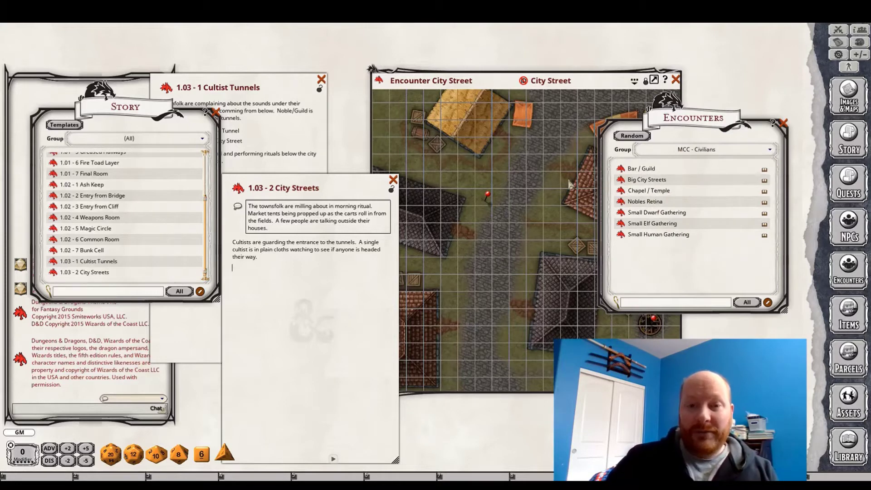
{"action": "double_click", "coordinate": [653, 235]}
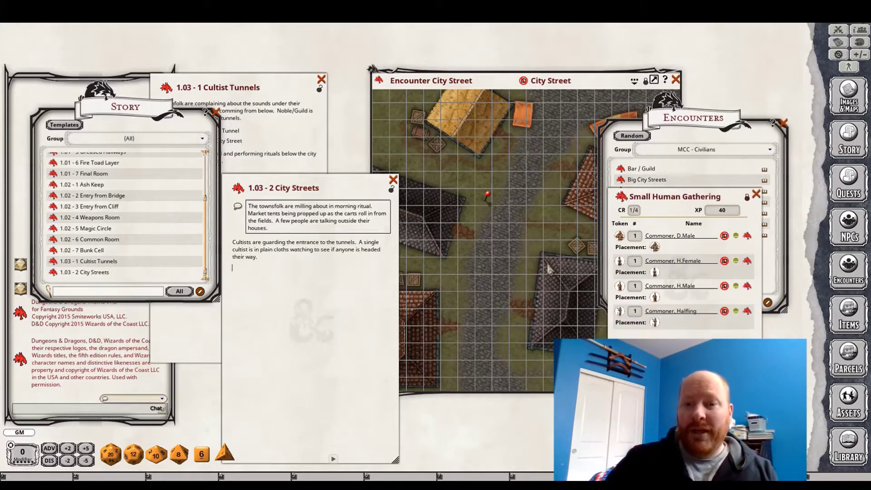
{"action": "left_click", "coordinate": [758, 196]}
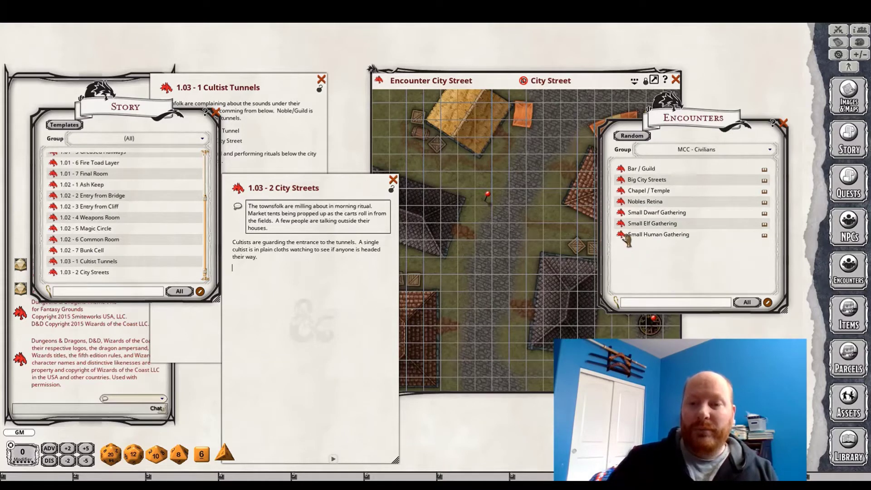
- Copy the Small Human Gathering encounter into the uncategorized group and open the copy
{"action": "left_click", "coordinate": [762, 150]}
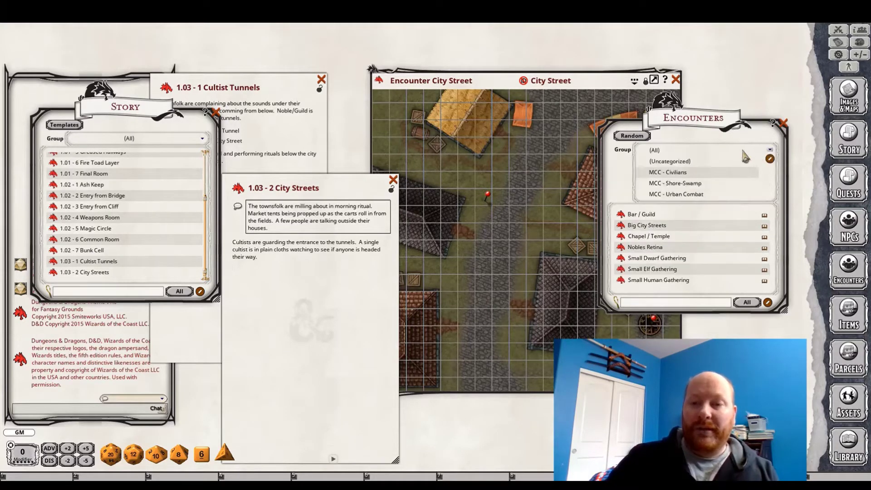
{"action": "left_click_drag", "start_coordinate": [626, 281], "coordinate": [683, 161]}
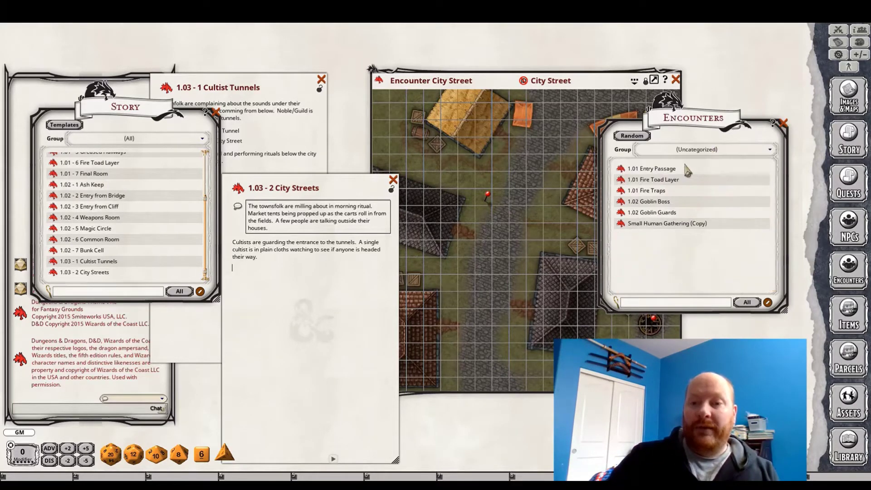
{"action": "left_click", "coordinate": [680, 224]}
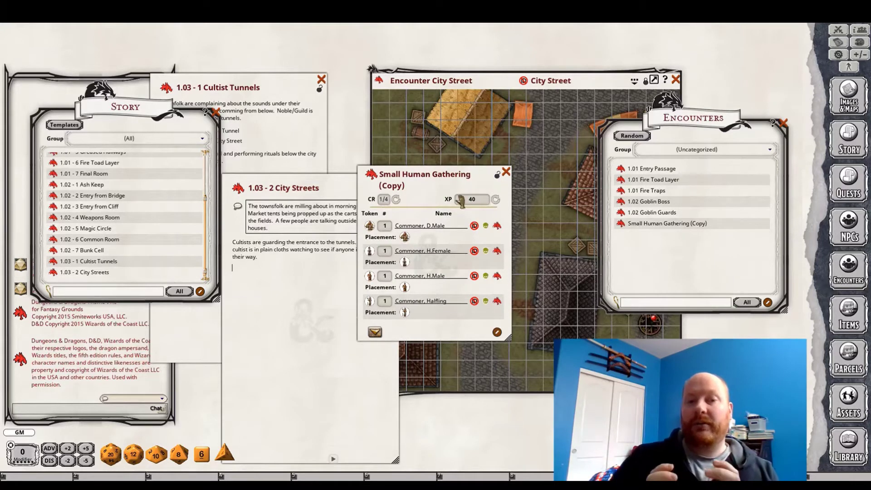
- Rename the copied encounter "1.03 Civilians on Street"
{"action": "left_click_drag", "start_coordinate": [407, 186], "coordinate": [379, 186]}
{"action": "key", "text": "BackSpace"}
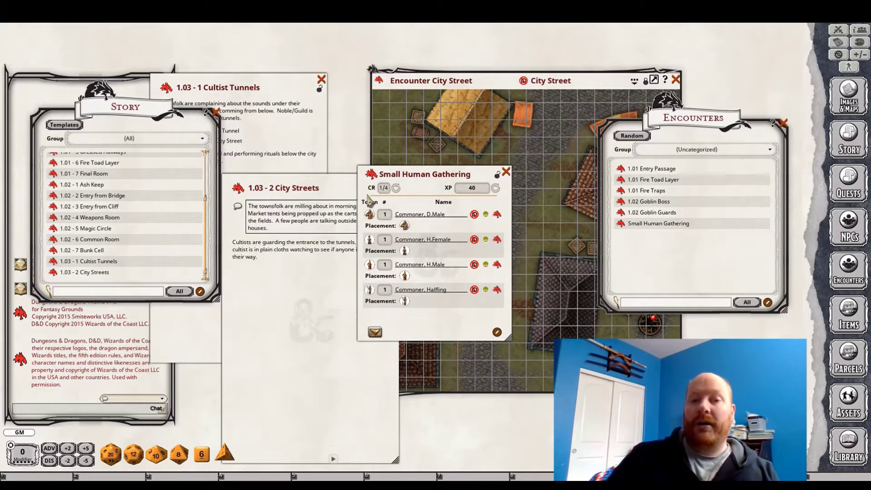
{"action": "key", "text": "BackSpace"}
{"action": "key", "text": "BackSpace"}
{"action": "key", "text": "BackSpace"}
{"action": "key", "text": "BackSpace"}
{"action": "key", "text": "BackSpace"}
{"action": "key", "text": "BackSpace"}
{"action": "key", "text": "BackSpace"}
{"action": "key", "text": "BackSpace"}
{"action": "key", "text": "BackSpace"}
{"action": "key", "text": "BackSpace"}
{"action": "key", "text": "BackSpace"}
{"action": "key", "text": "BackSpace"}
{"action": "key", "text": "BackSpace"}
{"action": "key", "text": "BackSpace"}
{"action": "key", "text": "BackSpace"}
{"action": "key", "text": "BackSpace"}
{"action": "key", "text": "BackSpace"}
{"action": "key", "text": "BackSpace"}
{"action": "key", "text": "BackSpace"}
{"action": "key", "text": "BackSpace"}
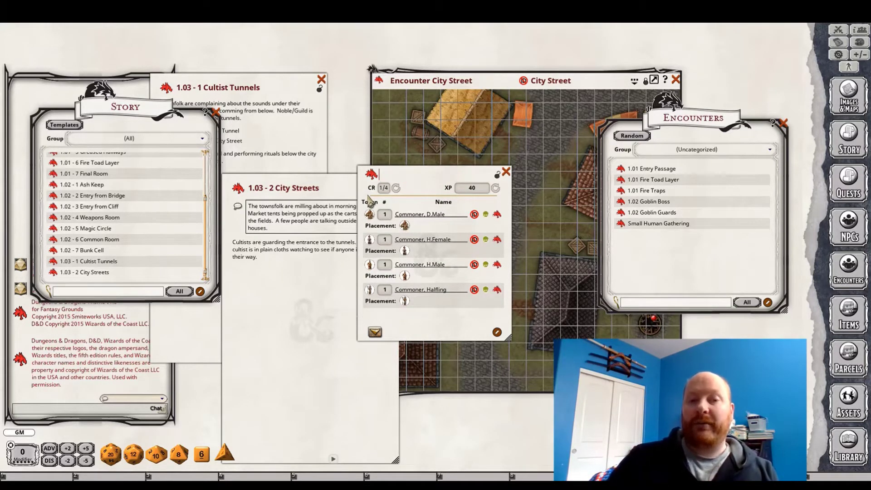
{"action": "type", "text": "1.03 Ci"}
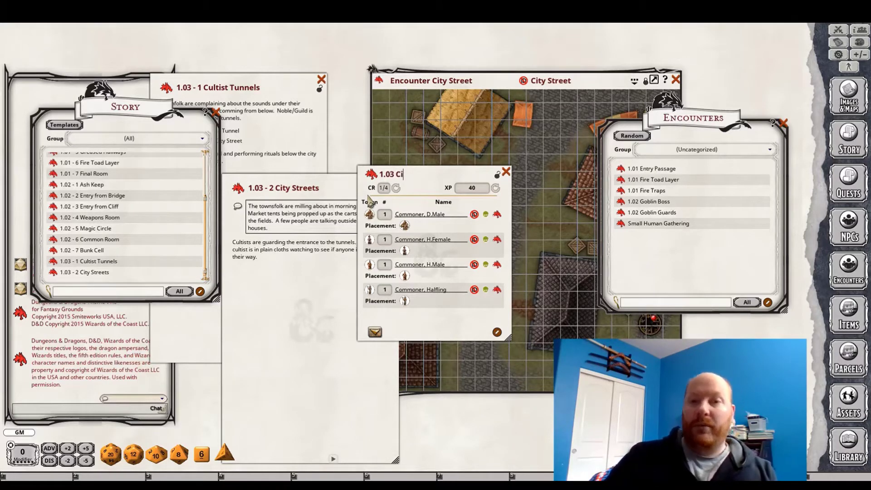
{"action": "key", "text": "BackSpace"}
{"action": "type", "text": "C"}
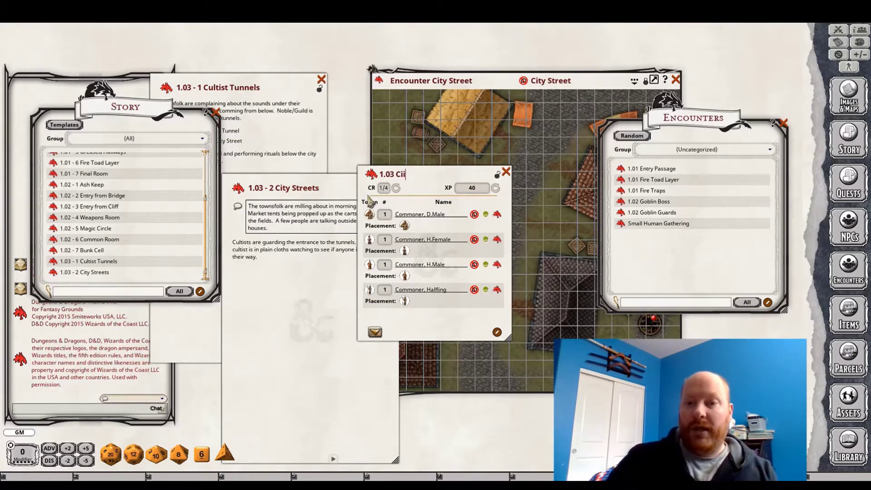
{"action": "type", "text": "il"}
{"action": "key", "text": "BackSpace"}
{"action": "type", "text": "vi"}
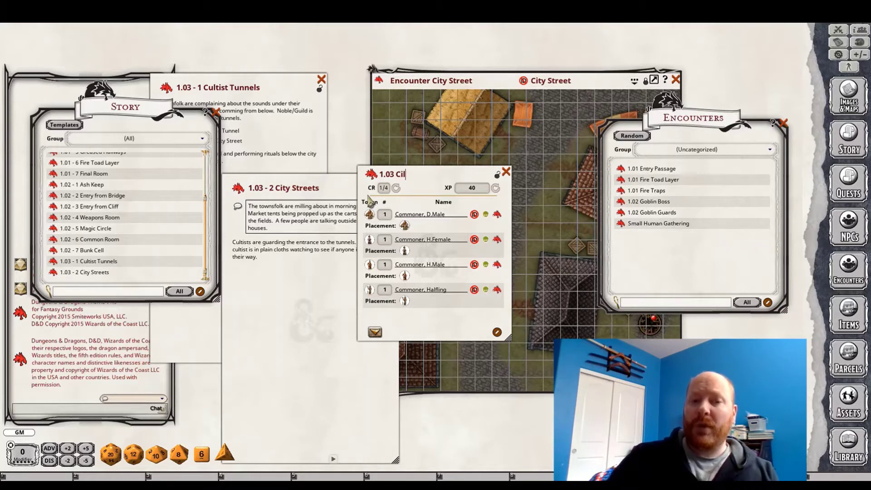
{"action": "type", "text": "lians on"}
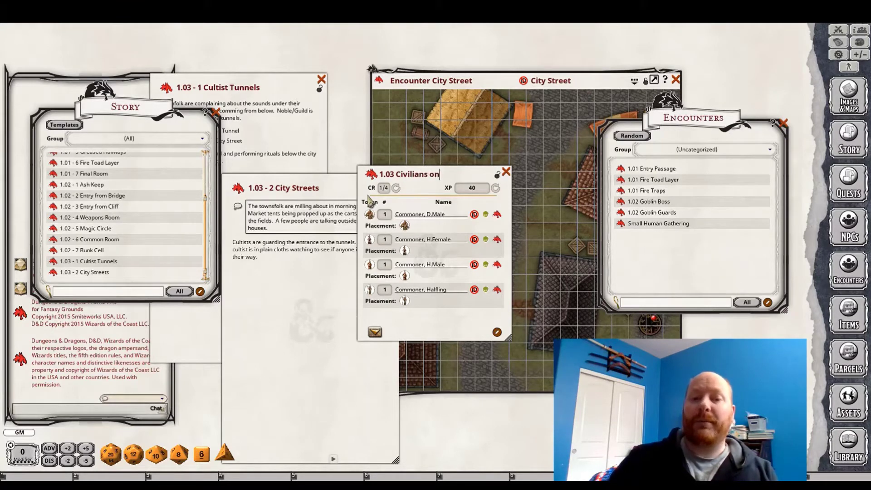
{"action": "type", "text": " Street"}
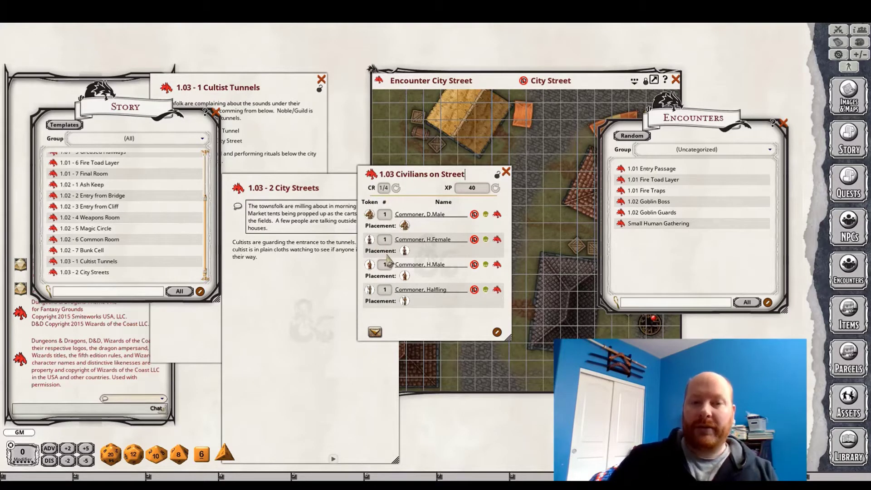
- Lock the 1.03 Civilians on Street encounter and move its window off the City Street map
{"action": "left_click", "coordinate": [497, 176]}
{"action": "left_click_drag", "start_coordinate": [436, 319], "coordinate": [306, 262]}
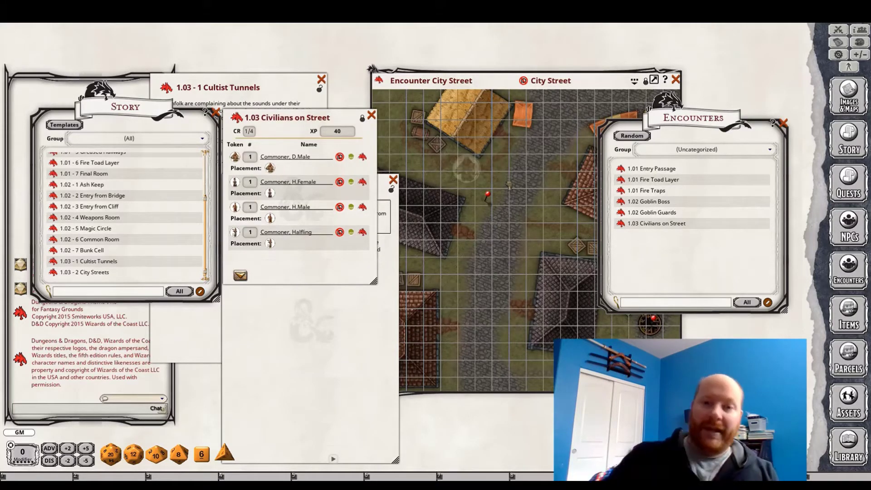
- Place the four commoners of the 1.03 Civilians on Street encounter on the City Street map, near the houses and market tents
{"action": "left_click_drag", "start_coordinate": [509, 185], "coordinate": [500, 145]}
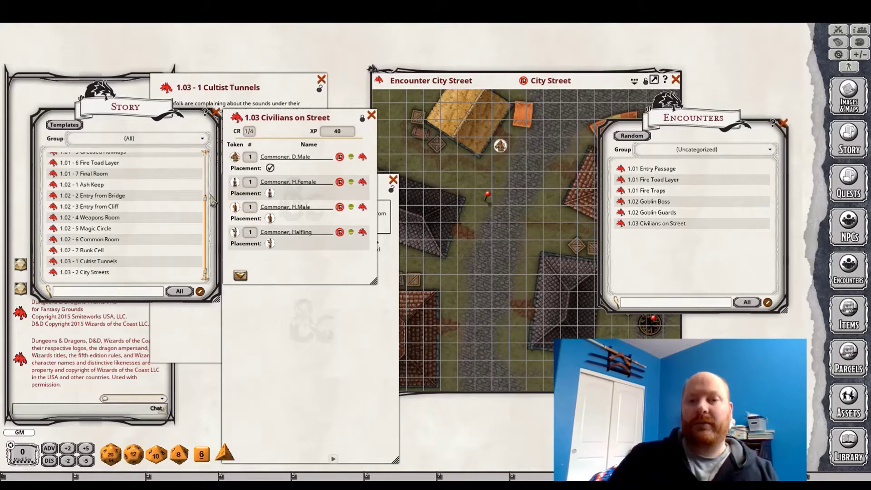
{"action": "left_click_drag", "start_coordinate": [270, 193], "coordinate": [503, 169]}
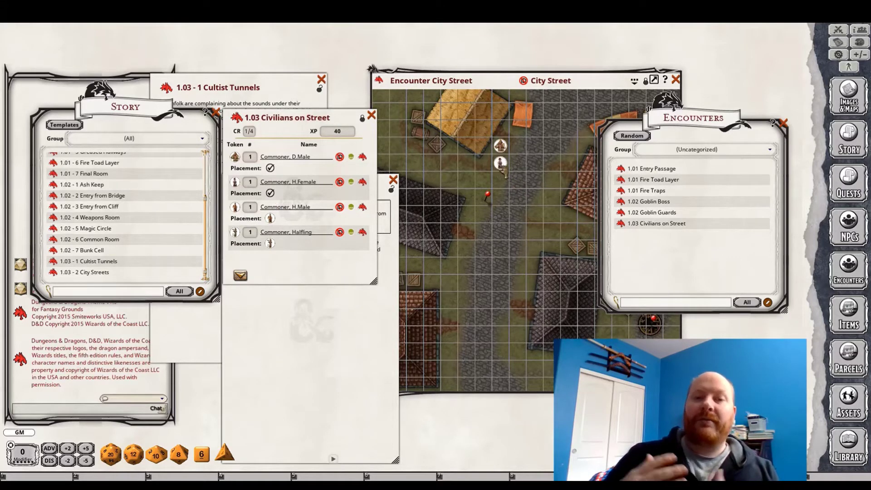
{"action": "left_click_drag", "start_coordinate": [269, 219], "coordinate": [448, 317]}
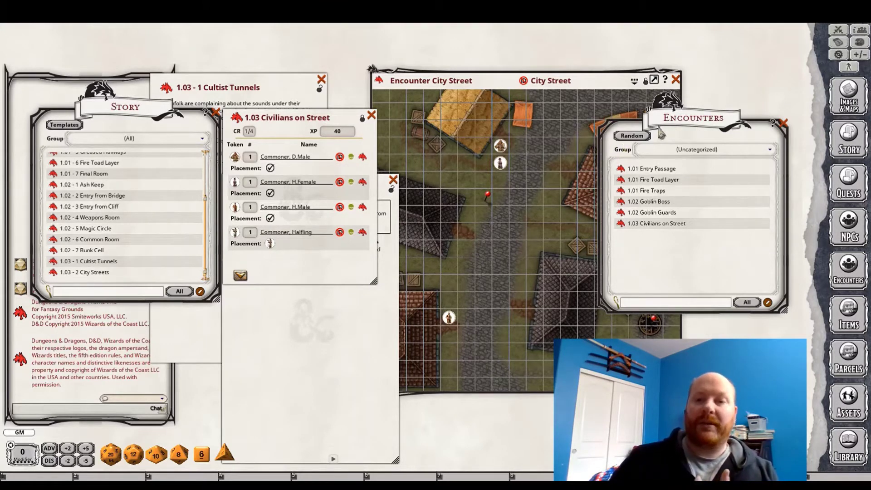
{"action": "left_click_drag", "start_coordinate": [661, 135], "coordinate": [729, 160]}
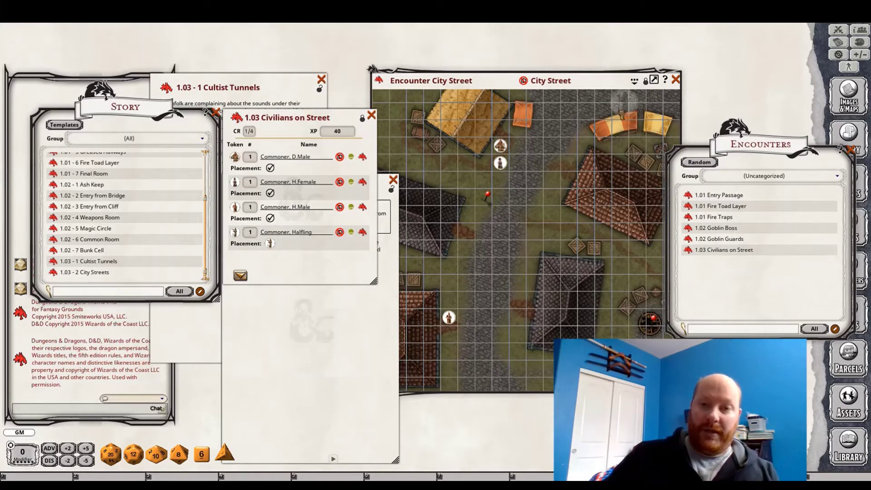
{"action": "left_click_drag", "start_coordinate": [624, 101], "coordinate": [603, 111]}
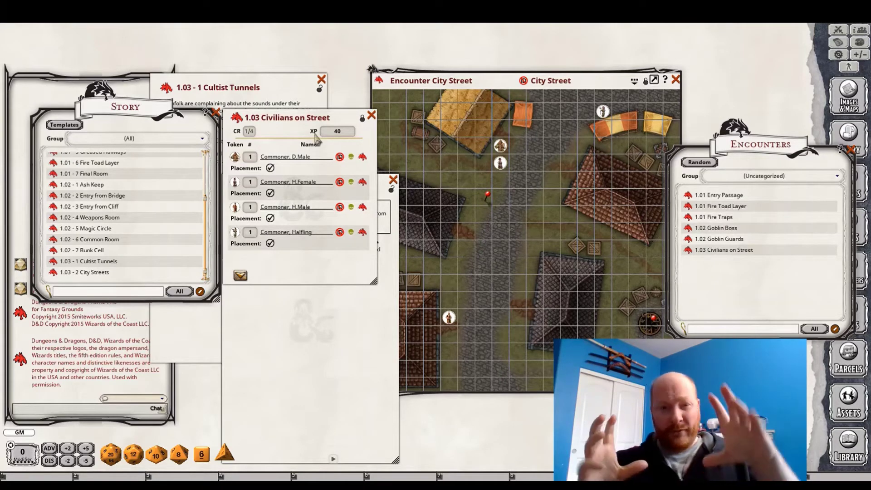
- Link the 1.03 Civilians on Street encounter below the text of the 1.03 - 2 City Streets story entry and close the encounter
{"action": "left_click_drag", "start_coordinate": [233, 261], "coordinate": [478, 312]}
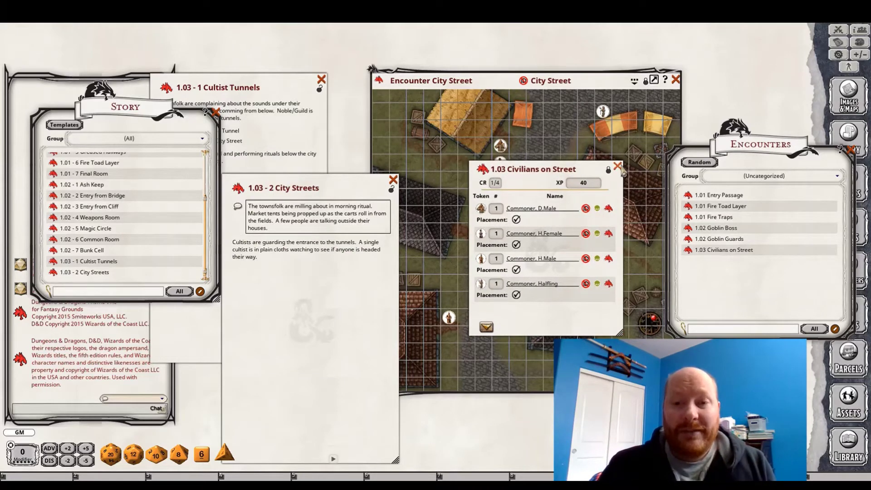
{"action": "left_click", "coordinate": [618, 167]}
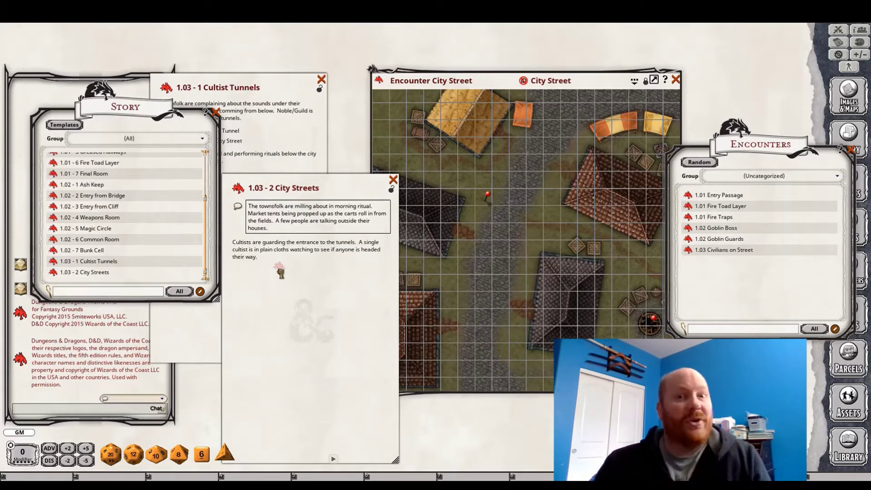
{"action": "left_click_drag", "start_coordinate": [280, 272], "coordinate": [275, 273]}
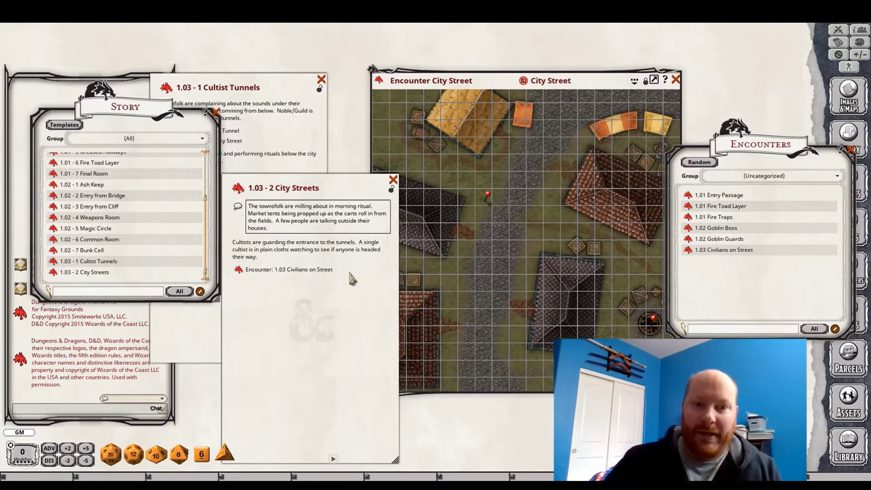
{"action": "key", "text": "Return"}
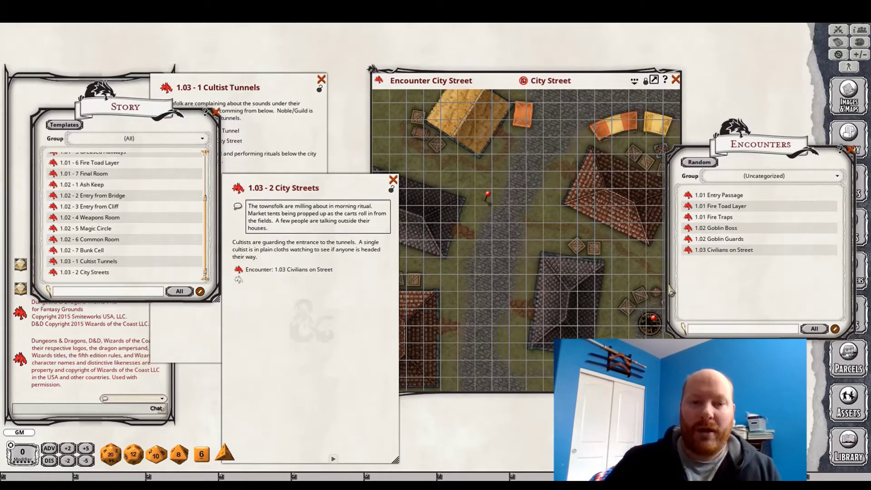
- Filter the encounters list to the MCC - Urban Combat group, then review and copy the Cultist Cell encounter
{"action": "left_click", "coordinate": [785, 178]}
{"action": "left_click", "coordinate": [763, 227]}
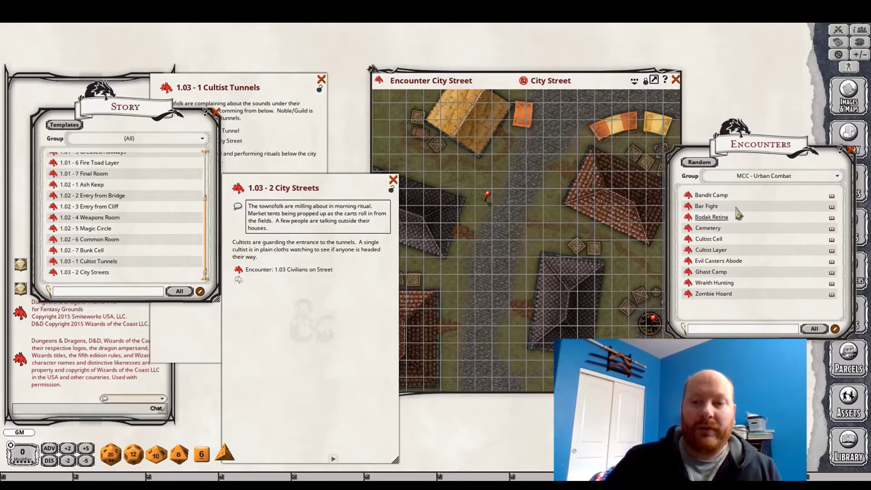
{"action": "left_click", "coordinate": [712, 240]}
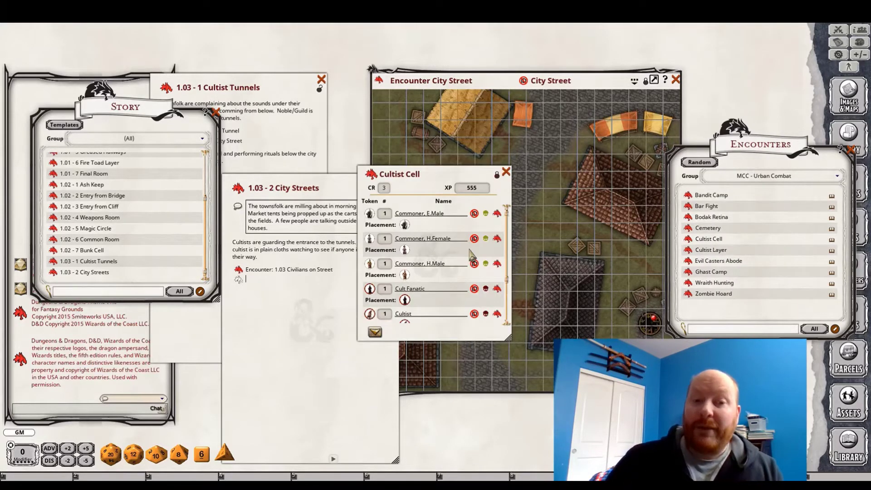
{"action": "scroll", "coordinate": [470, 251], "scroll_direction": "down", "scroll_amount": 1}
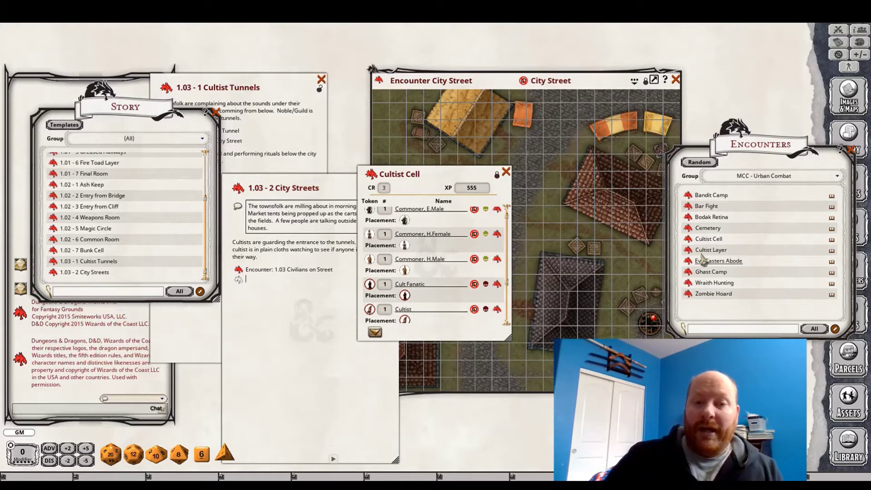
{"action": "left_click_drag", "start_coordinate": [727, 268], "coordinate": [726, 267]}
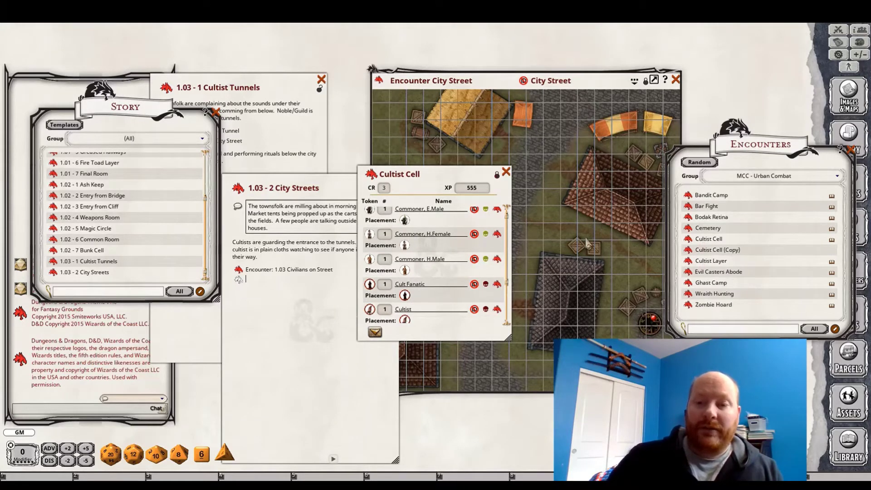
- Close the original Cultist Cell encounter, then open its copy from the uncategorized group and review the creatures in it
{"action": "left_click", "coordinate": [506, 172]}
{"action": "left_click", "coordinate": [774, 179]}
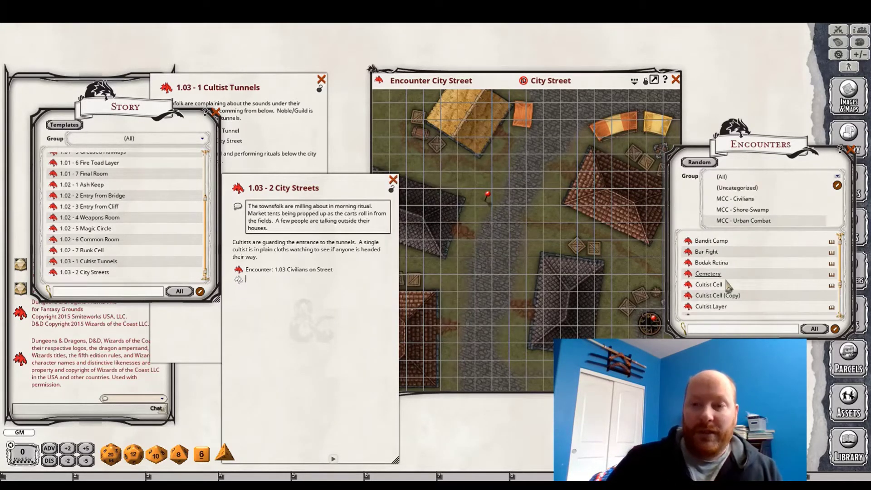
{"action": "left_click", "coordinate": [738, 187]}
{"action": "left_click", "coordinate": [738, 263]}
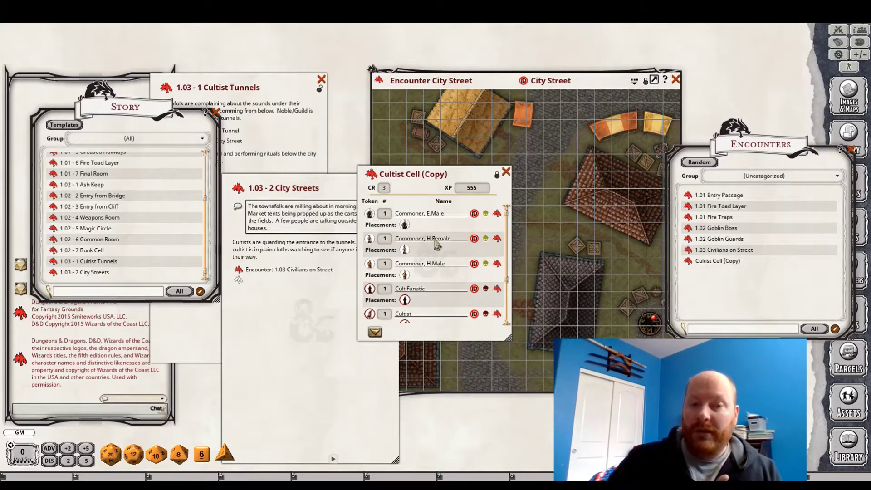
{"action": "scroll", "coordinate": [447, 259], "scroll_direction": "down", "scroll_amount": 1}
{"action": "scroll", "coordinate": [447, 259], "scroll_direction": "down", "scroll_amount": 2}
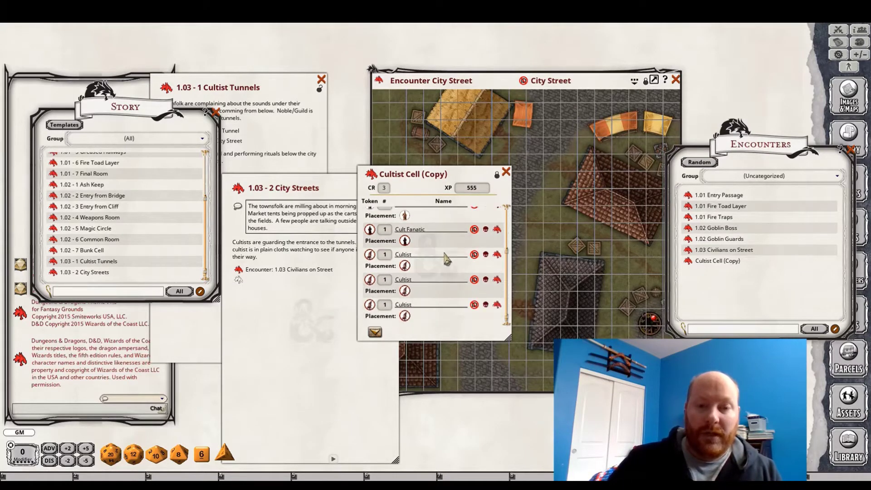
{"action": "scroll", "coordinate": [433, 291], "scroll_direction": "up", "scroll_amount": 3}
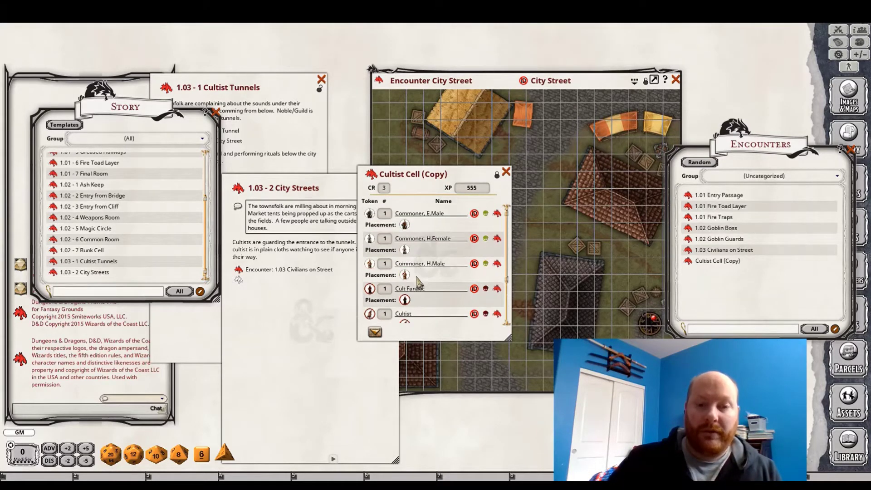
- Check the creatures of the original Cultist Cell encounter in the MCC - Urban Combat group against the copy
{"action": "left_click", "coordinate": [735, 182]}
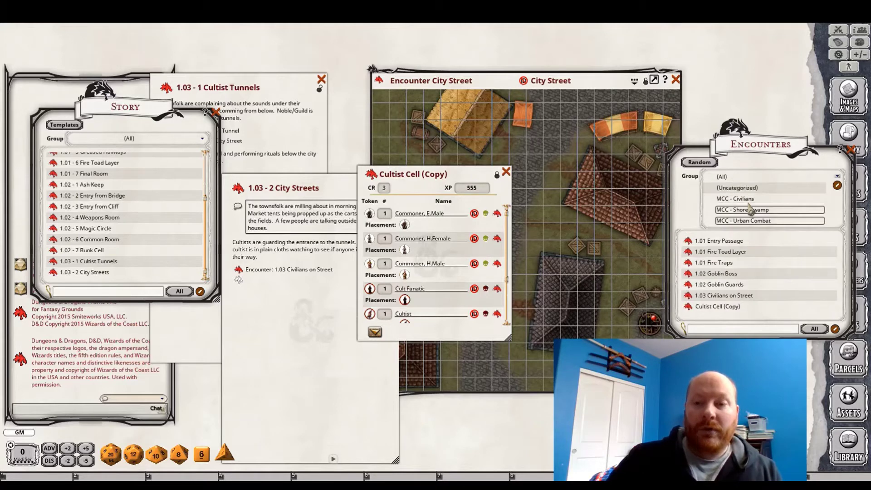
{"action": "left_click", "coordinate": [751, 227]}
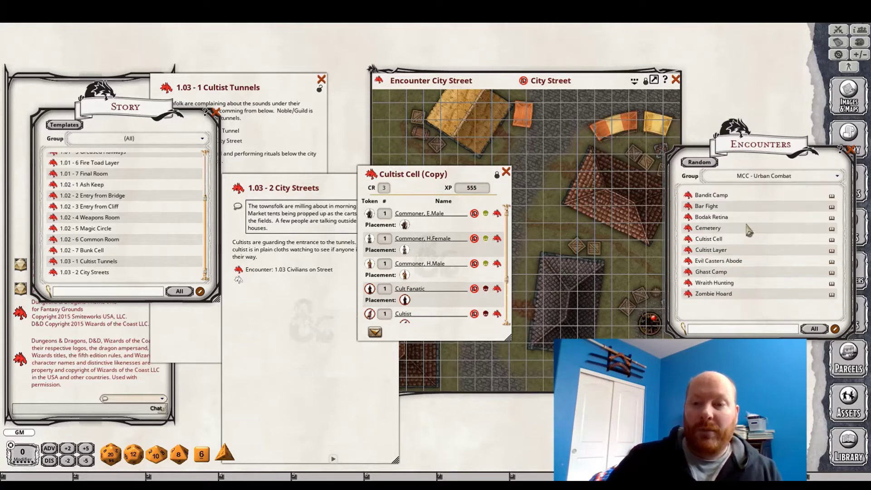
{"action": "left_click", "coordinate": [721, 239]}
{"action": "scroll", "coordinate": [454, 218], "scroll_direction": "down", "scroll_amount": 3}
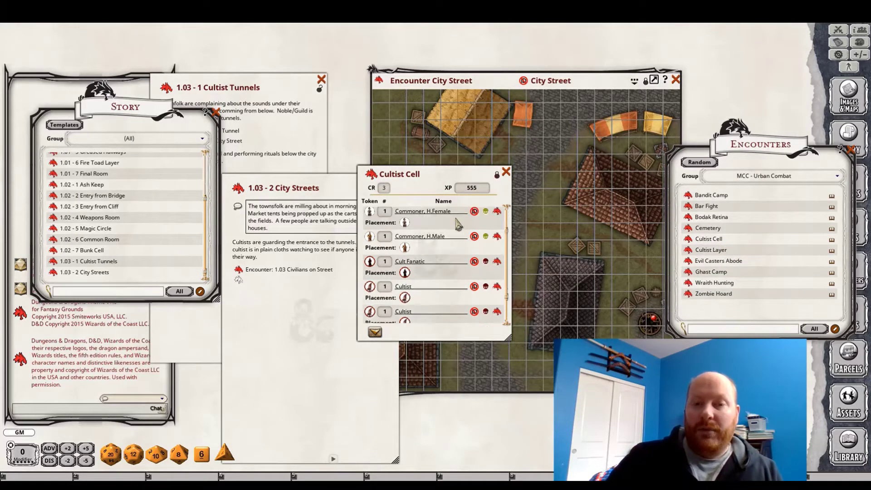
{"action": "left_click", "coordinate": [506, 172]}
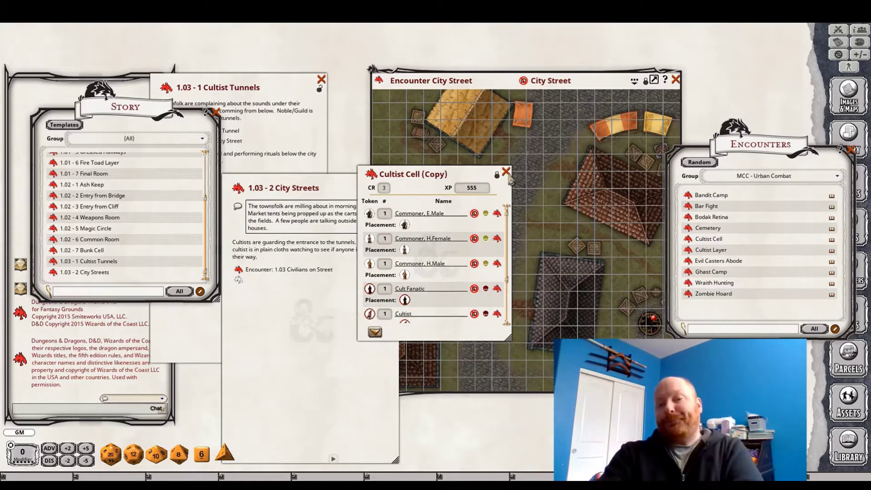
- Review the Bar / Guild encounter in the MCC - Civilians group and look through the Cultist Cell copy's creatures again
{"action": "left_click", "coordinate": [810, 179]}
{"action": "left_click", "coordinate": [749, 200]}
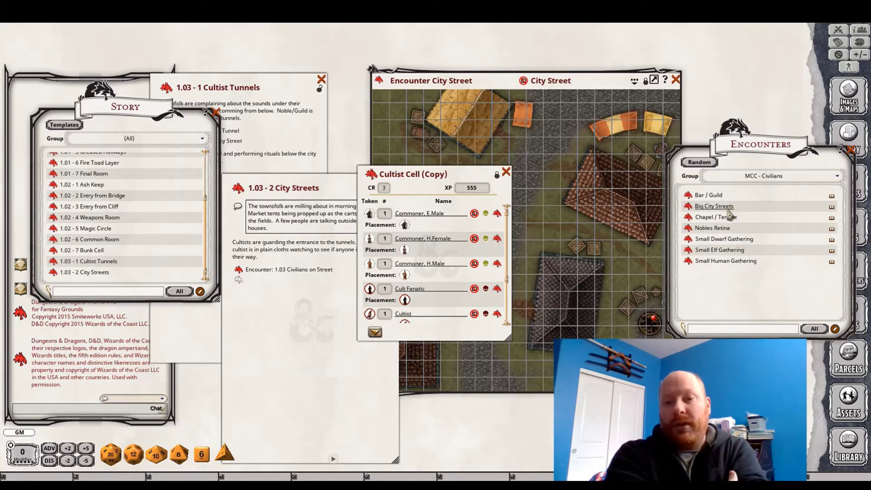
{"action": "left_click", "coordinate": [708, 195]}
{"action": "scroll", "coordinate": [456, 241], "scroll_direction": "down", "scroll_amount": 2}
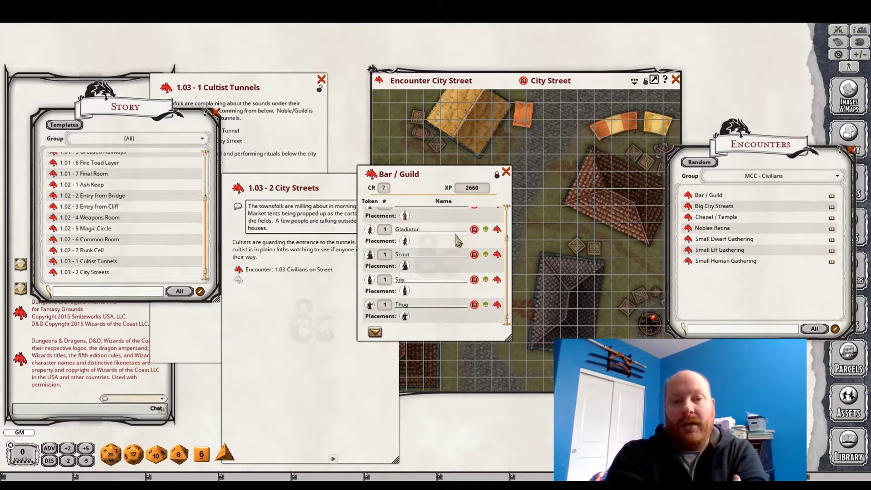
{"action": "scroll", "coordinate": [460, 239], "scroll_direction": "up", "scroll_amount": 2}
{"action": "left_click", "coordinate": [506, 171]}
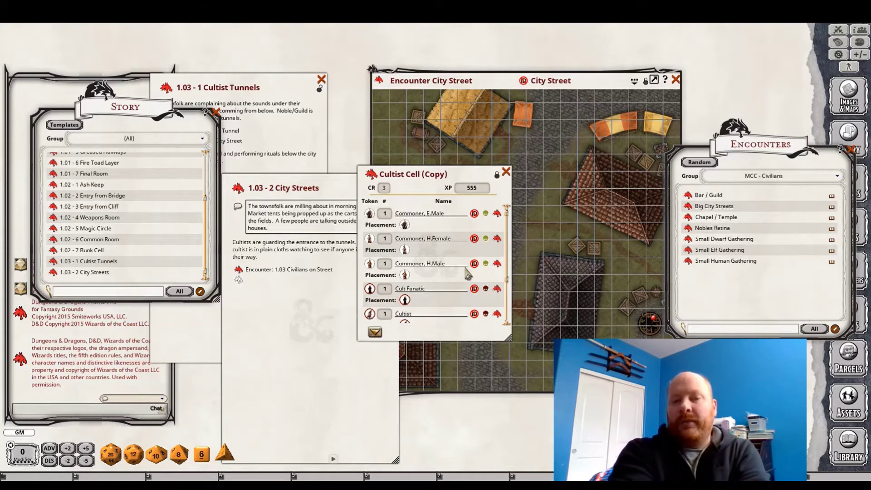
{"action": "scroll", "coordinate": [443, 295], "scroll_direction": "down", "scroll_amount": 2}
{"action": "scroll", "coordinate": [441, 294], "scroll_direction": "down", "scroll_amount": 1}
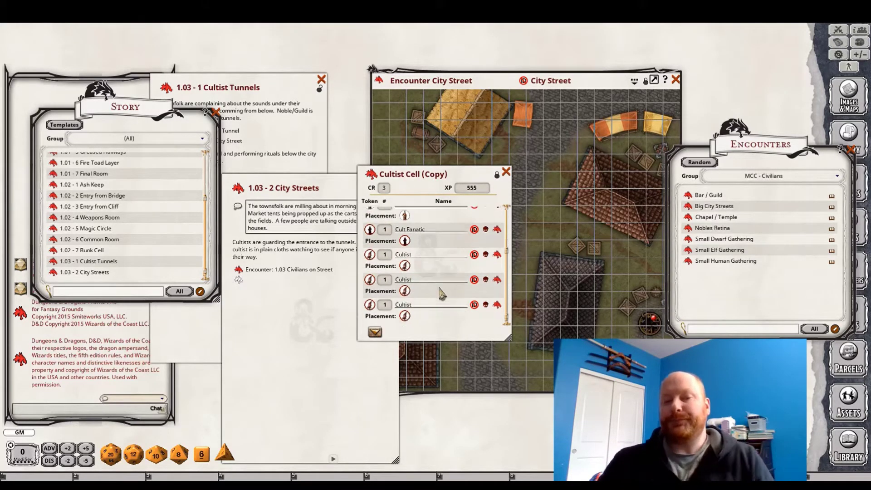
{"action": "scroll", "coordinate": [439, 283], "scroll_direction": "up", "scroll_amount": 3}
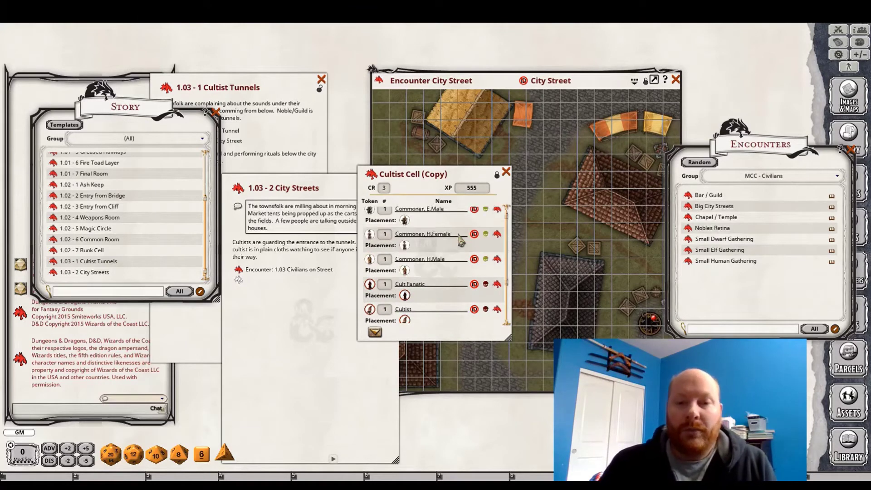
- Unlock the Cultist Cell copy and rename it "1.03 Cultist Watch Above", with the encounters list filtered to the uncategorized group
{"action": "left_click", "coordinate": [497, 175]}
{"action": "left_click", "coordinate": [459, 177]}
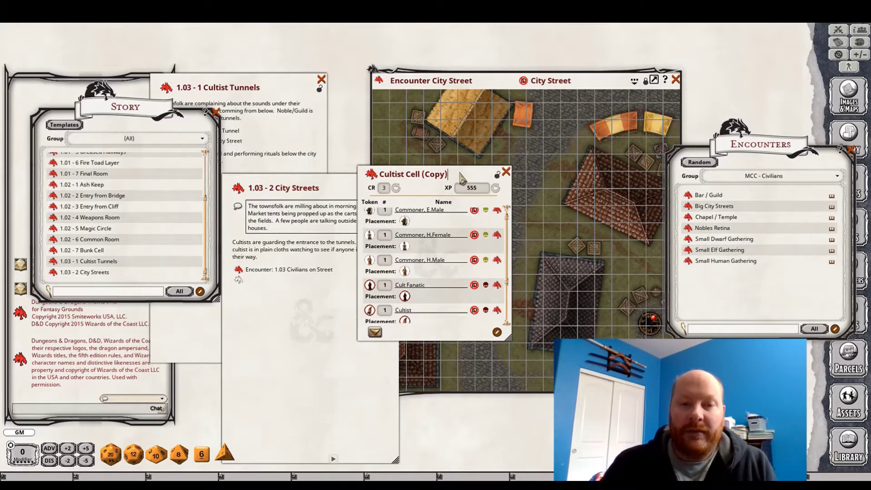
{"action": "left_click", "coordinate": [731, 176]}
{"action": "left_click", "coordinate": [735, 188]}
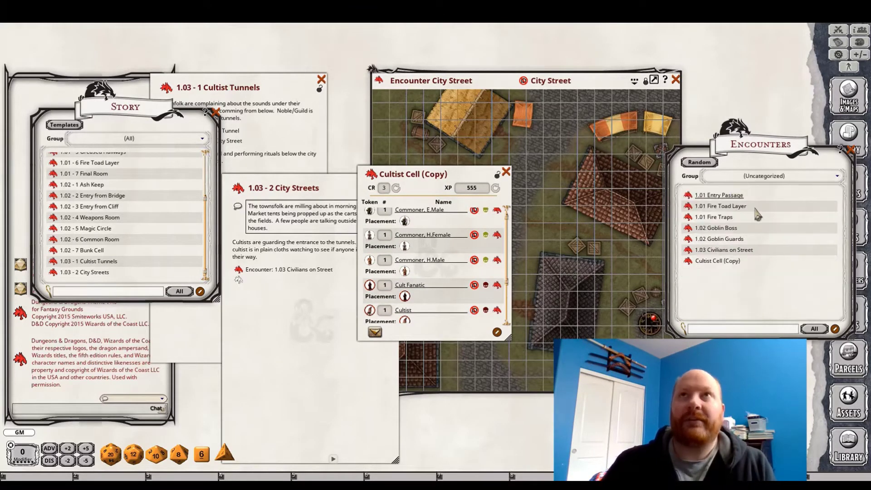
{"action": "left_click_drag", "start_coordinate": [467, 177], "coordinate": [386, 180]}
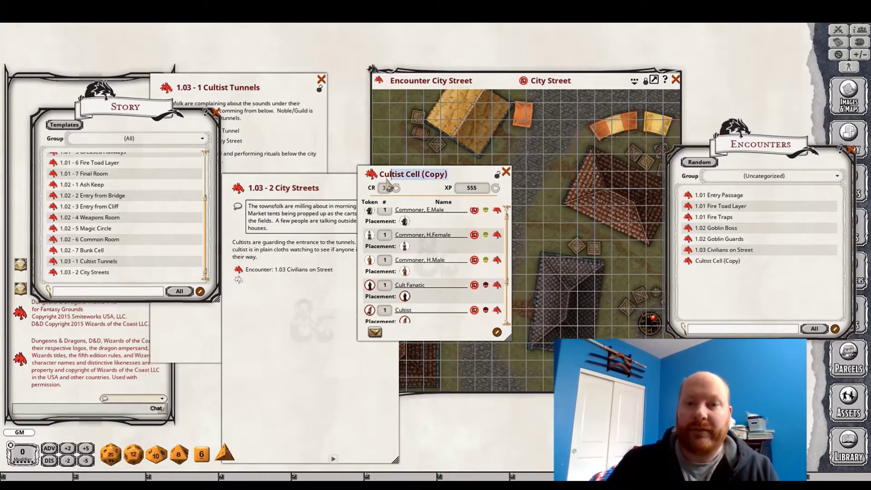
{"action": "type", "text": "1.03 Cul"}
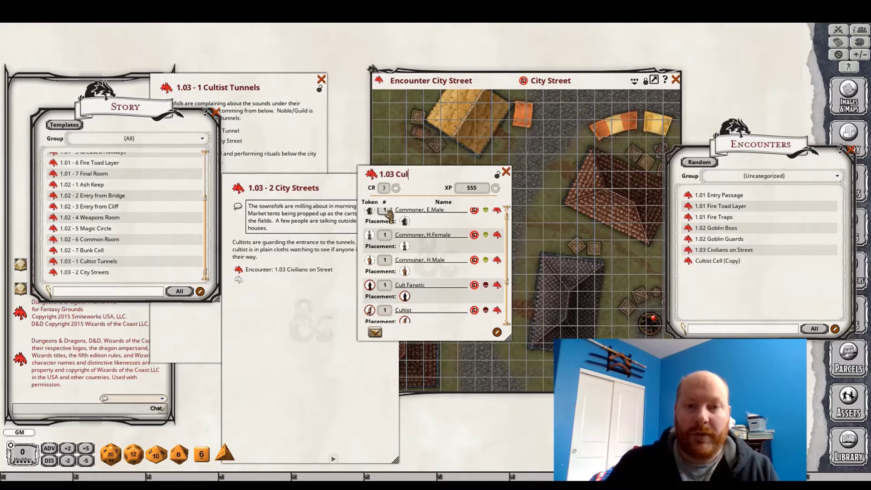
{"action": "type", "text": "tist w"}
{"action": "key", "text": "BackSpace"}
{"action": "type", "text": "Watch"}
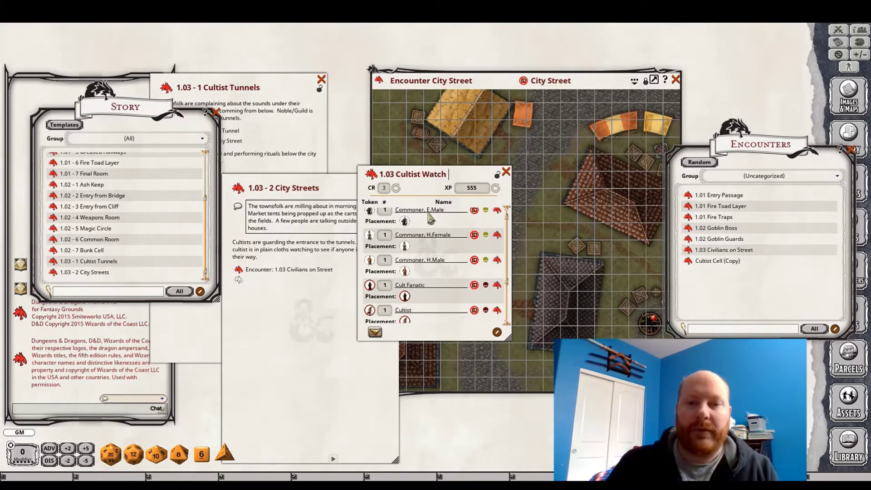
{"action": "type", "text": " Above"}
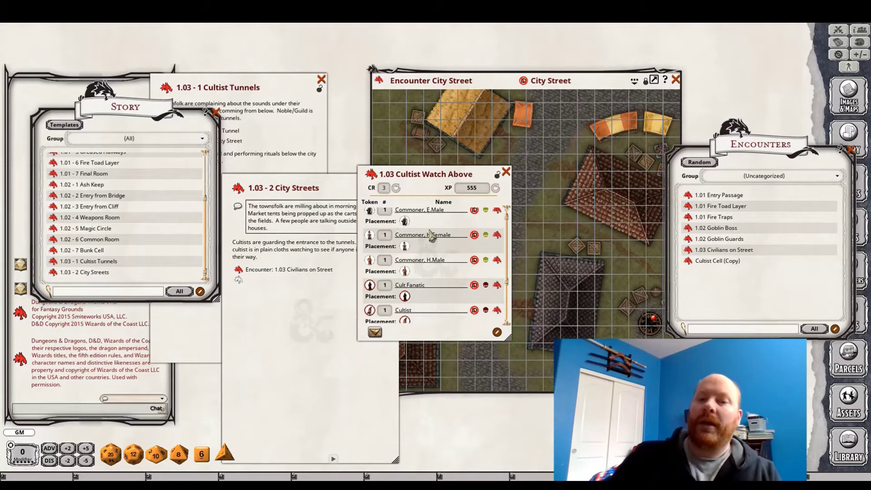
- Delete the three commoners from the 1.03 Cultist Watch Above encounter
{"action": "scroll", "coordinate": [428, 236], "scroll_direction": "up", "scroll_amount": 1}
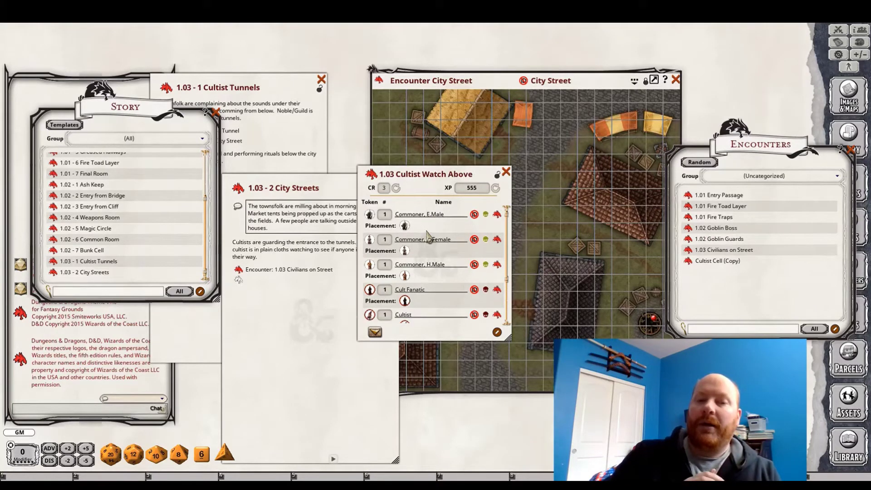
{"action": "left_click", "coordinate": [497, 331]}
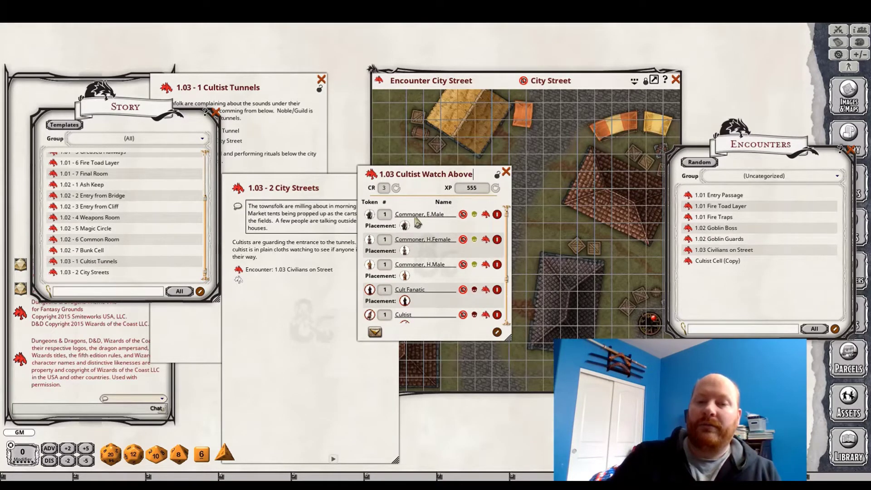
{"action": "left_click", "coordinate": [498, 215]}
{"action": "left_click", "coordinate": [497, 215]}
{"action": "left_click", "coordinate": [498, 215]}
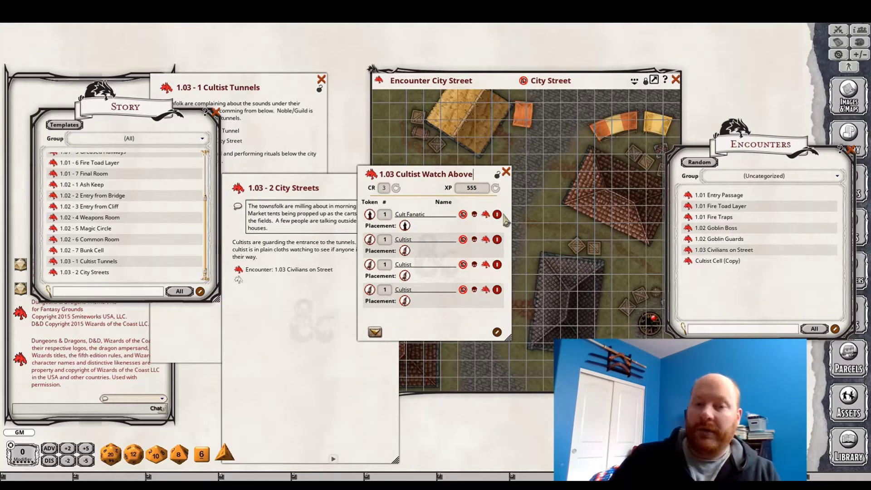
- Delete the Cult Fanatic from the 1.03 Cultist Watch Above encounter and add the Cultist NPC whose non-ID name is Commoner
{"action": "left_click", "coordinate": [497, 214]}
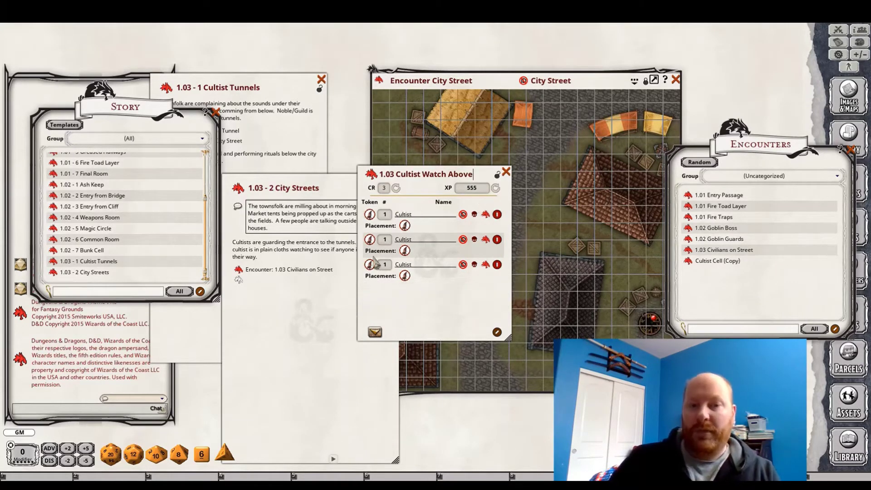
{"action": "left_click_drag", "start_coordinate": [814, 162], "coordinate": [753, 182]}
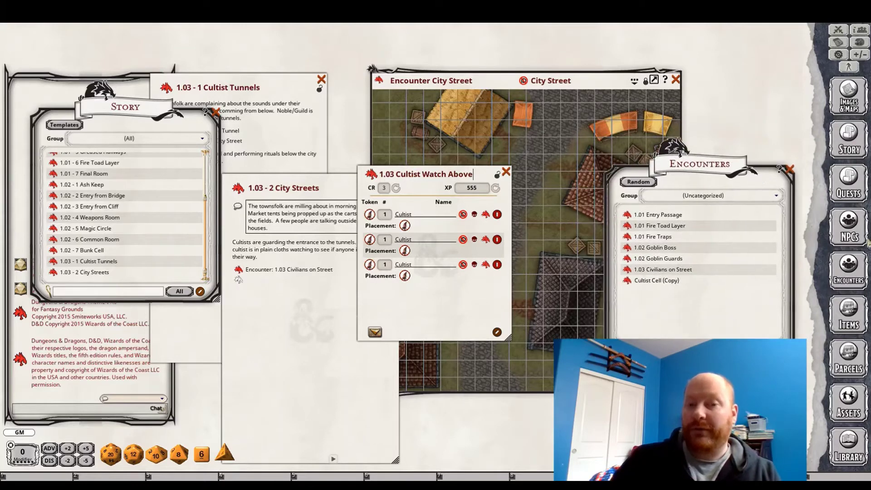
{"action": "left_click", "coordinate": [848, 229]}
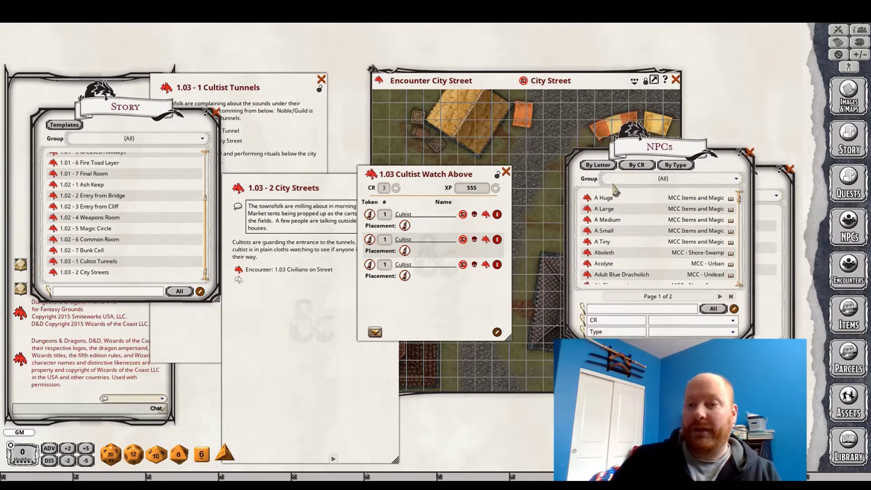
{"action": "left_click", "coordinate": [623, 310]}
{"action": "type", "text": "cultis"}
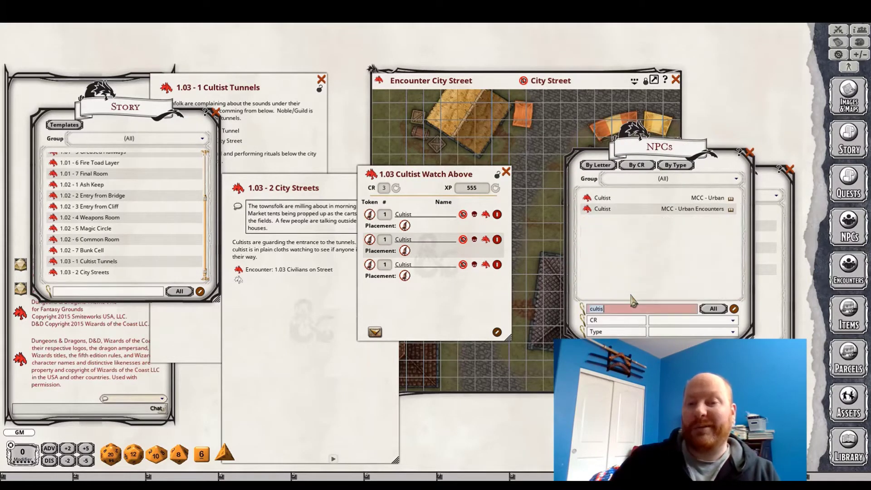
{"action": "left_click", "coordinate": [607, 200]}
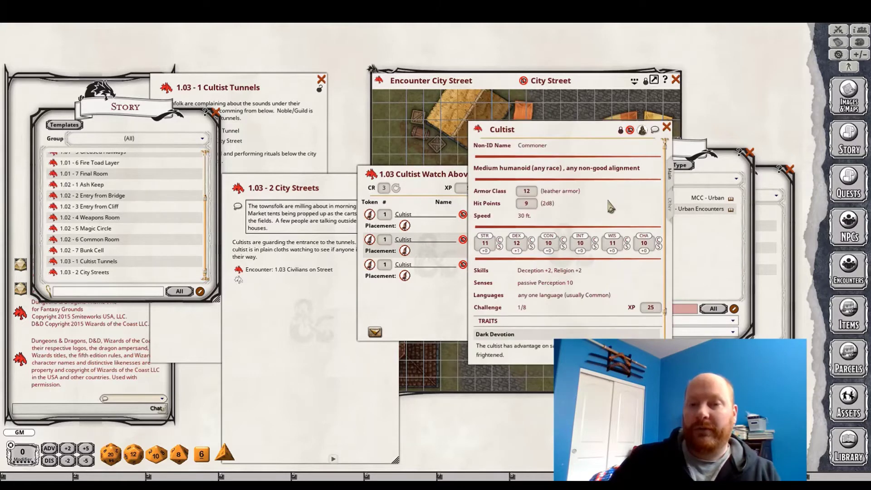
{"action": "left_click_drag", "start_coordinate": [514, 186], "coordinate": [660, 207]}
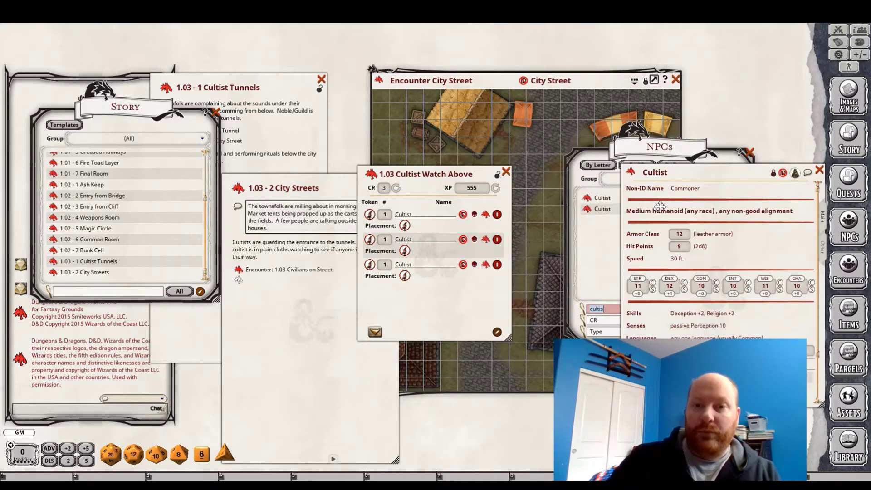
{"action": "left_click_drag", "start_coordinate": [633, 175], "coordinate": [437, 310]}
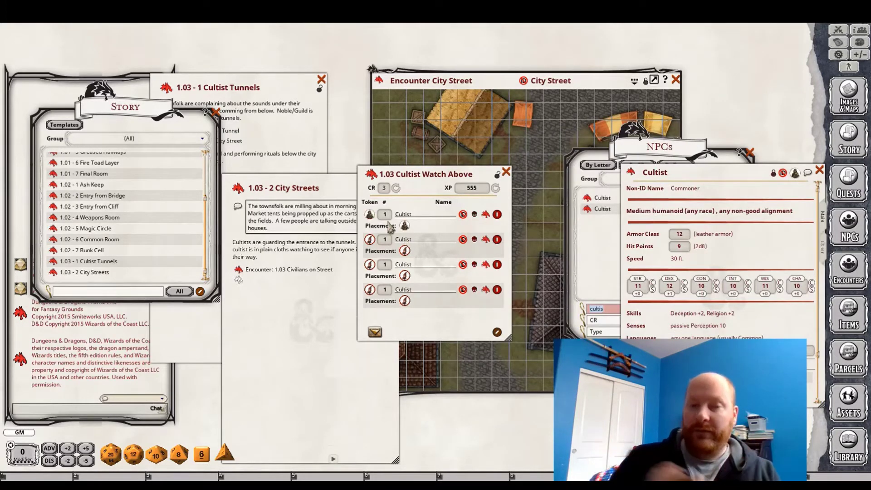
- Delete one of the three original cultists from the encounter, then lock it with its CR recalculated
{"action": "left_click", "coordinate": [497, 239]}
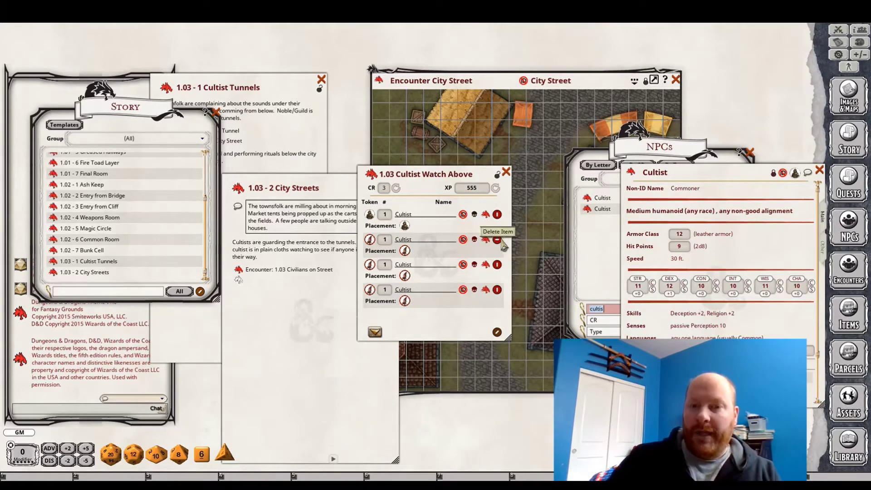
{"action": "left_click", "coordinate": [497, 239]}
{"action": "left_click", "coordinate": [819, 170]}
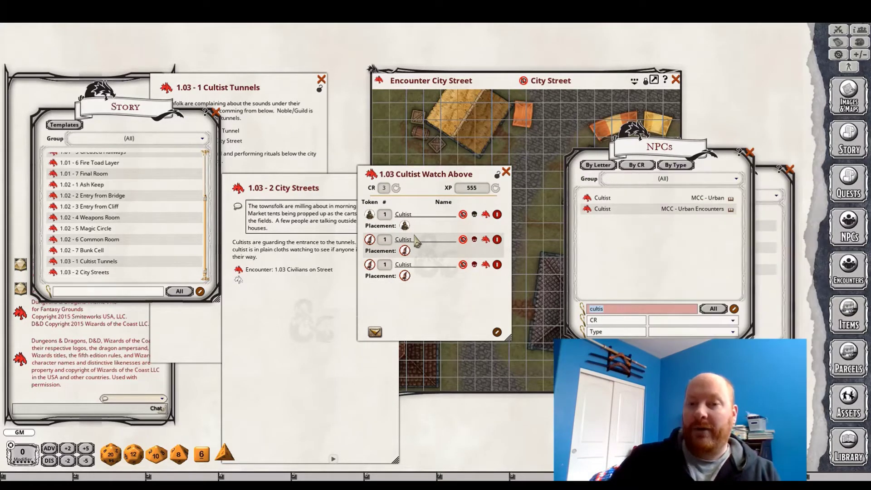
{"action": "left_click", "coordinate": [396, 188]}
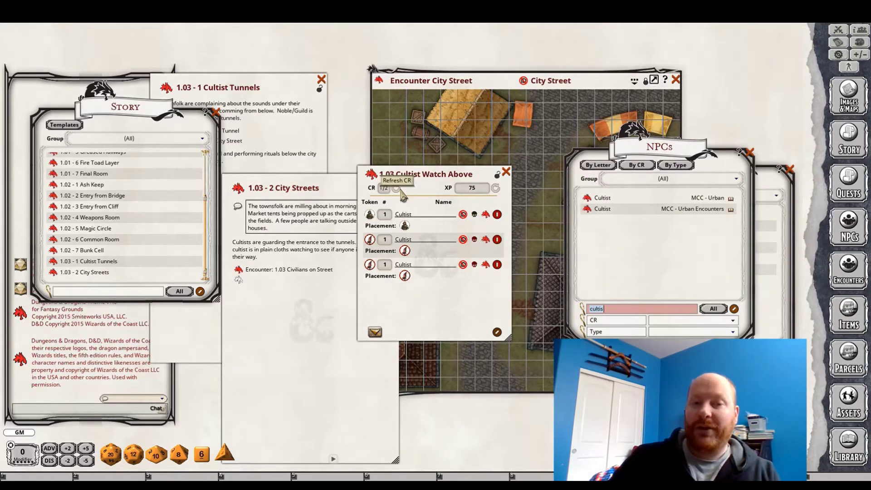
{"action": "left_click", "coordinate": [498, 175]}
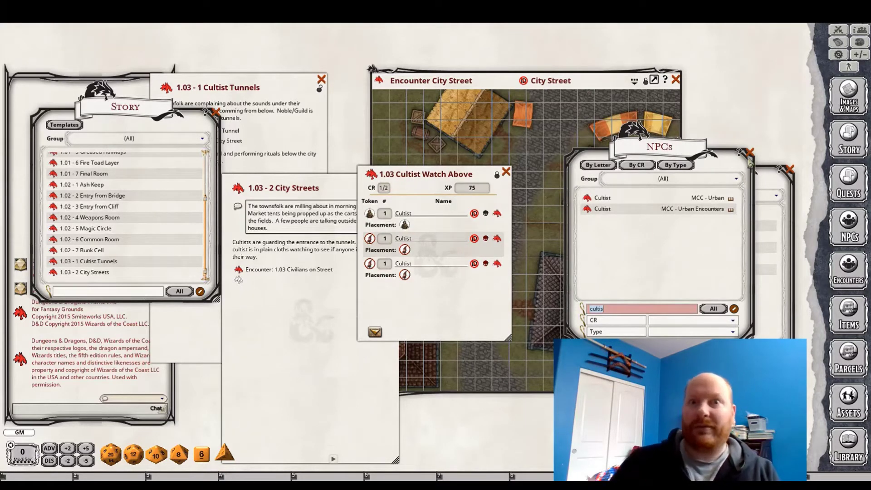
- Place the disguised cultist on the City Street map beside the crates near the red-roofed house, and the other two cultists around the tunnel entrance
{"action": "left_click", "coordinate": [750, 152]}
{"action": "left_click_drag", "start_coordinate": [427, 288], "coordinate": [420, 196]}
{"action": "left_click_drag", "start_coordinate": [685, 186], "coordinate": [774, 243]}
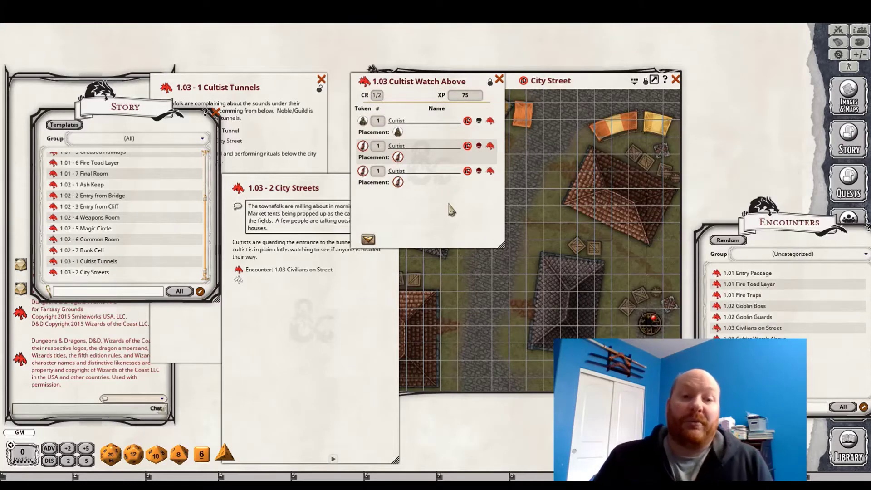
{"action": "left_click_drag", "start_coordinate": [448, 200], "coordinate": [380, 228]}
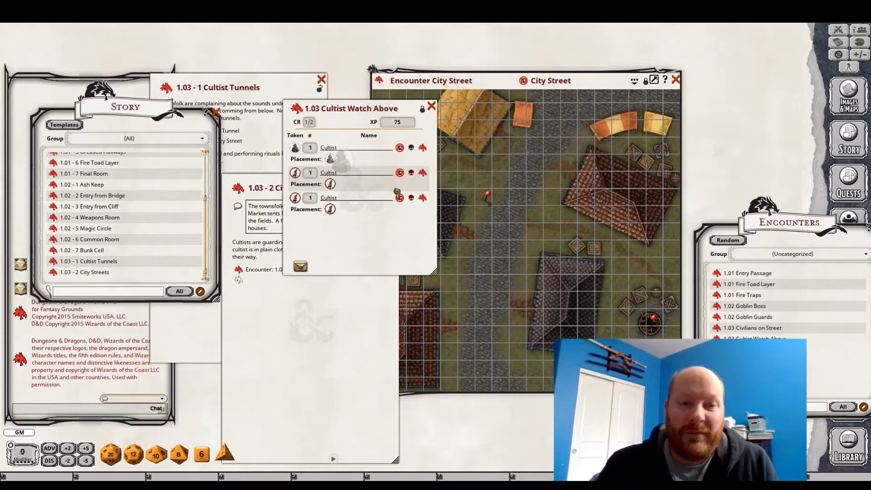
{"action": "left_click_drag", "start_coordinate": [329, 158], "coordinate": [603, 232]}
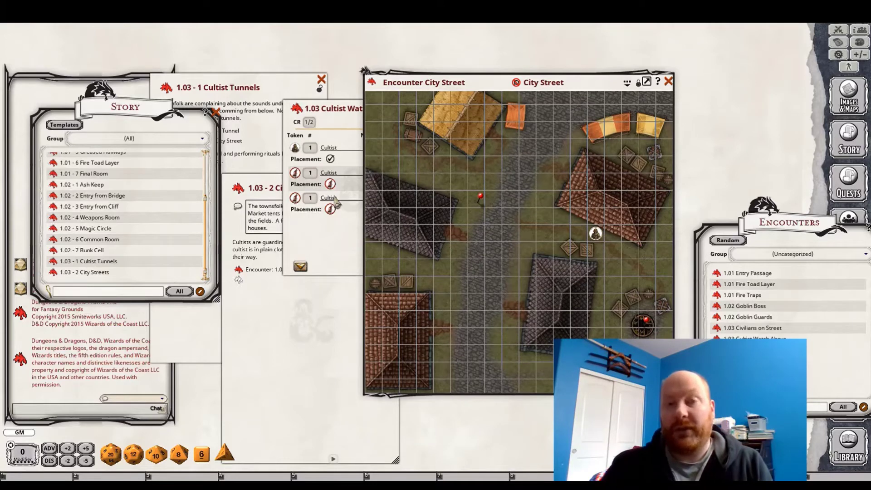
{"action": "left_click_drag", "start_coordinate": [330, 184], "coordinate": [614, 319]}
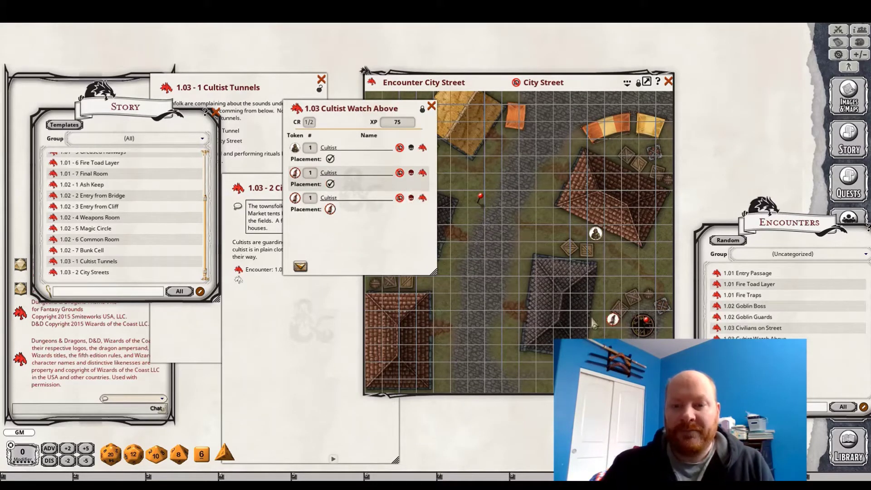
{"action": "left_click_drag", "start_coordinate": [332, 213], "coordinate": [664, 285]}
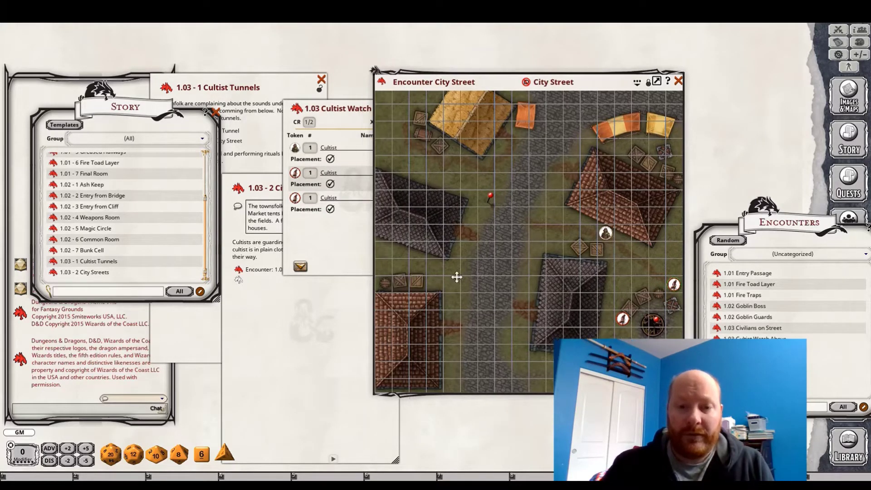
{"action": "left_click_drag", "start_coordinate": [431, 279], "coordinate": [474, 267]}
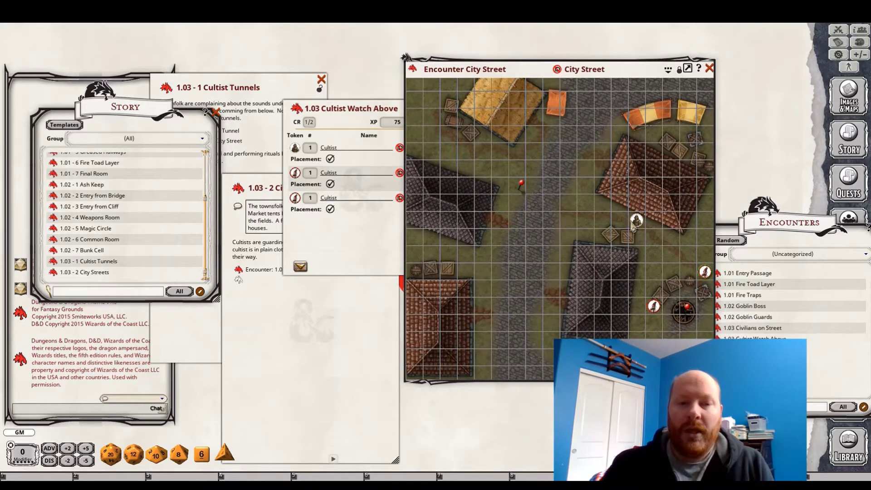
{"action": "mouse_move", "coordinate": [637, 221]}
{"action": "left_mouse_down"}
{"action": "mouse_move", "coordinate": [681, 273]}
{"action": "mouse_move", "coordinate": [701, 271]}
{"action": "mouse_move", "coordinate": [688, 307]}
{"action": "left_mouse_up"}
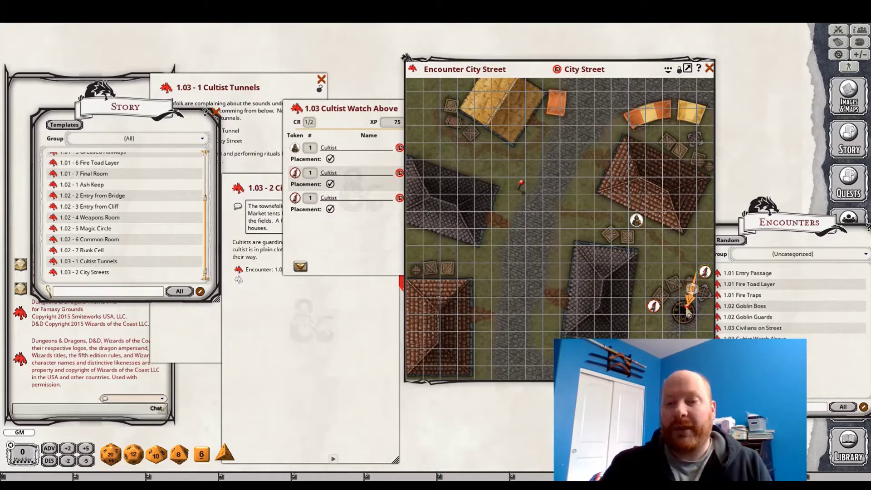
- Close the 1.03 Cultist Watch Above encounter and link it below the civilians encounter in the 1.03 - 2 City Streets story entry
{"action": "left_click", "coordinate": [351, 257]}
{"action": "left_click_drag", "start_coordinate": [298, 234], "coordinate": [530, 282]}
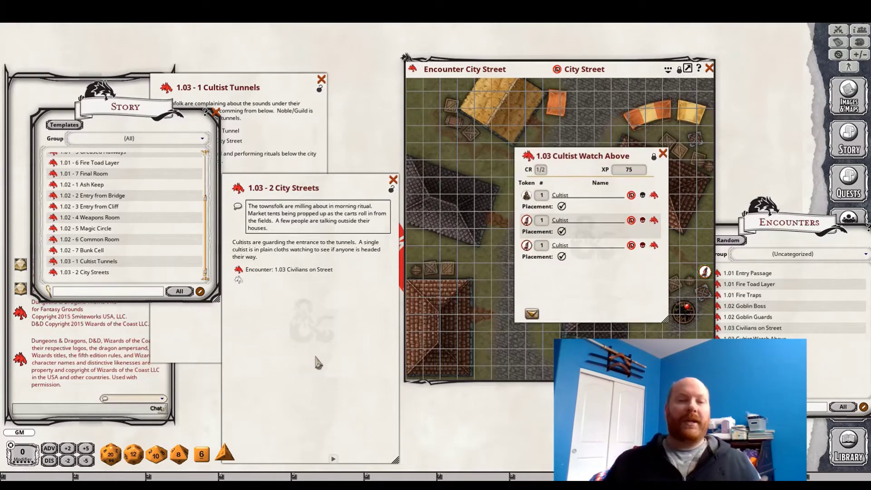
{"action": "left_click", "coordinate": [765, 334]}
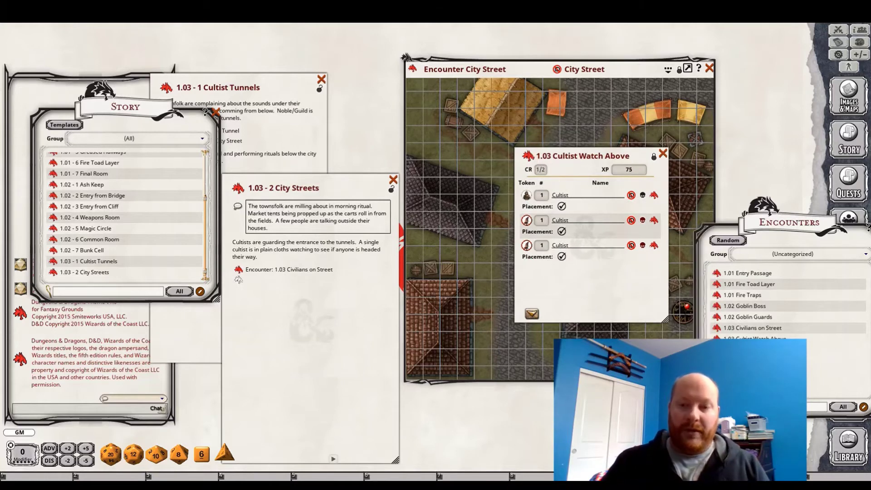
{"action": "left_click", "coordinate": [661, 154]}
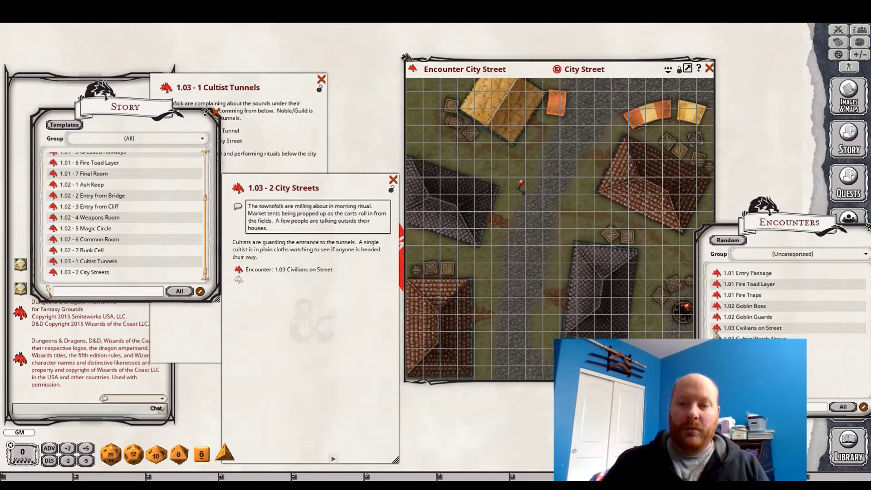
{"action": "left_click_drag", "start_coordinate": [238, 279], "coordinate": [266, 283]}
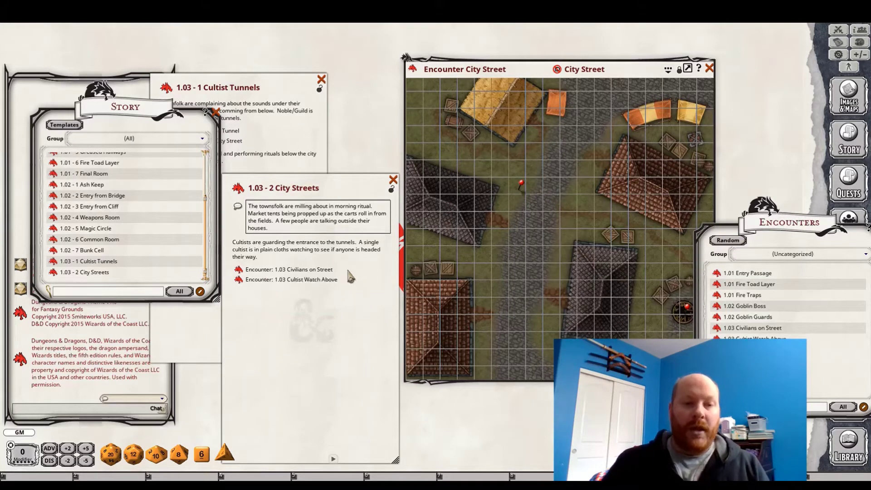
- Add to City Streets: "Cultist lookout will tell them to warn the cult leader if the guards or players (well armed or obvious) head this direction."
{"action": "key", "text": "Return"}
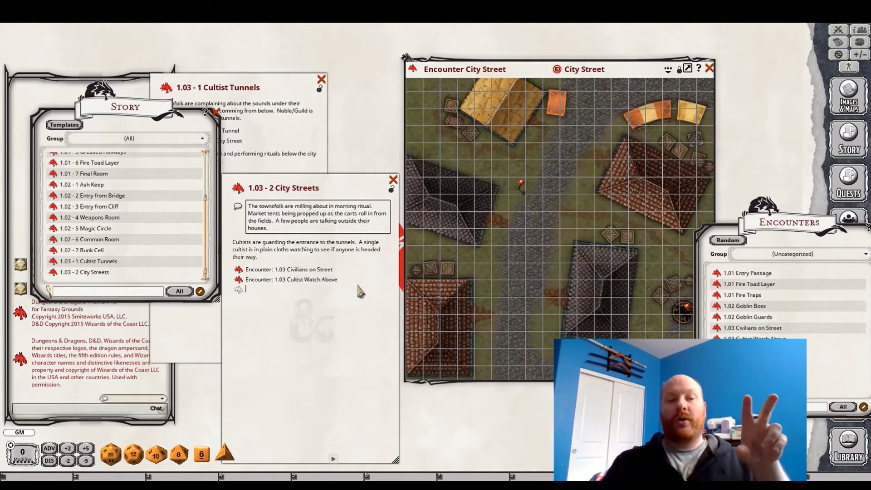
{"action": "right_click", "coordinate": [255, 295]}
{"action": "left_click", "coordinate": [264, 313]}
{"action": "left_click", "coordinate": [273, 312]}
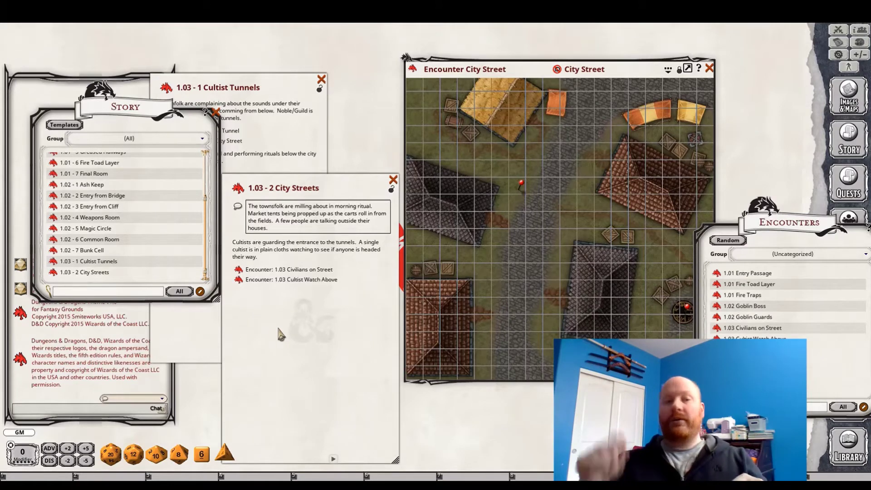
{"action": "type", "text": "Cu"}
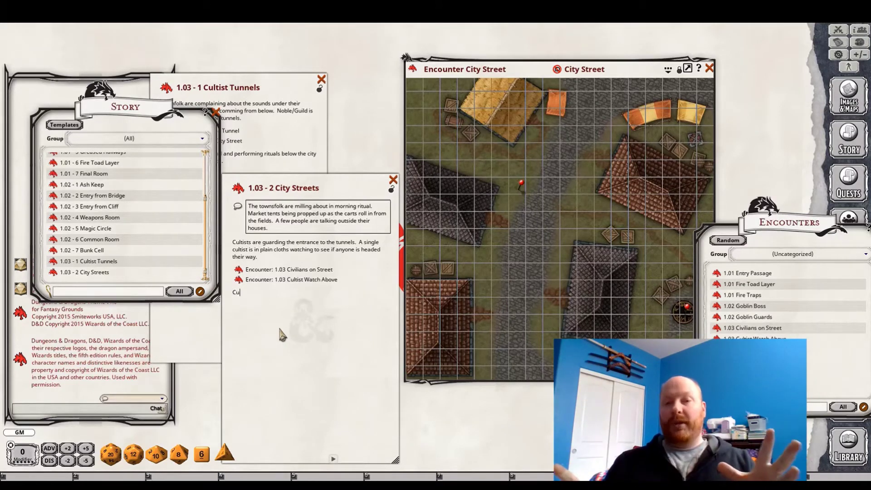
{"action": "type", "text": "ltist lookout"}
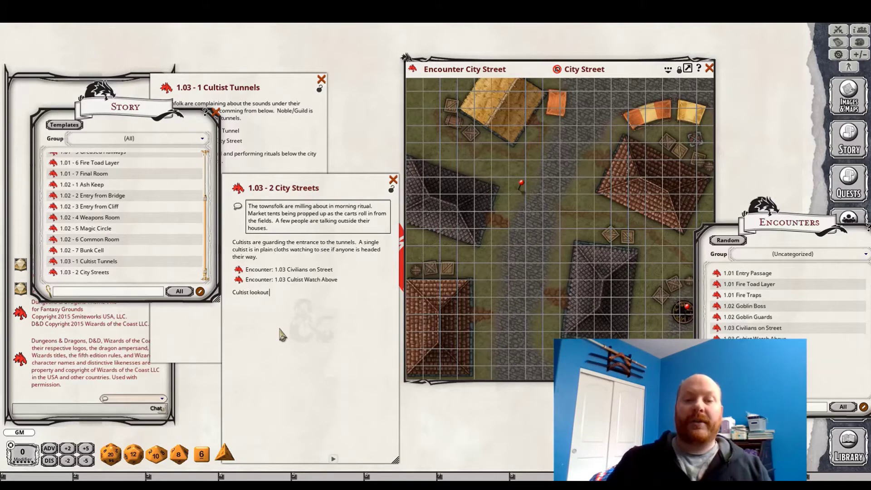
{"action": "type", "text": " will te"}
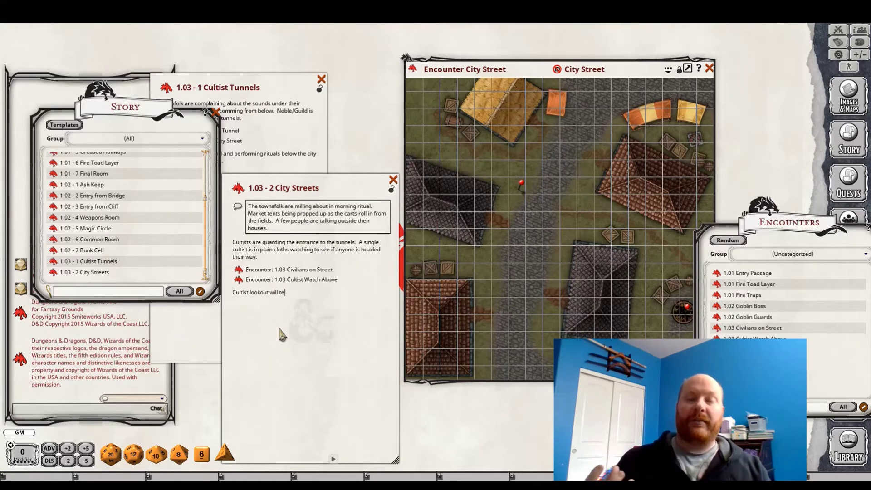
{"action": "type", "text": "ll them to warn the "}
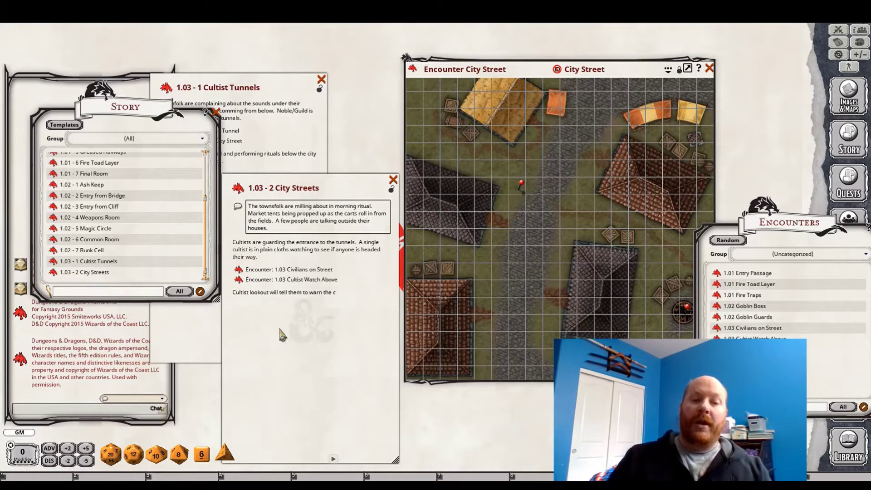
{"action": "type", "text": "cult leade"}
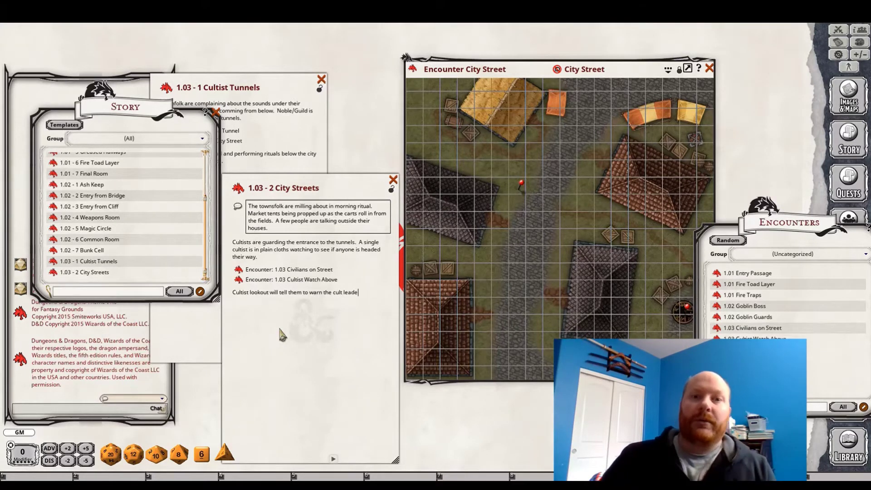
{"action": "type", "text": "r if the guards or pla"}
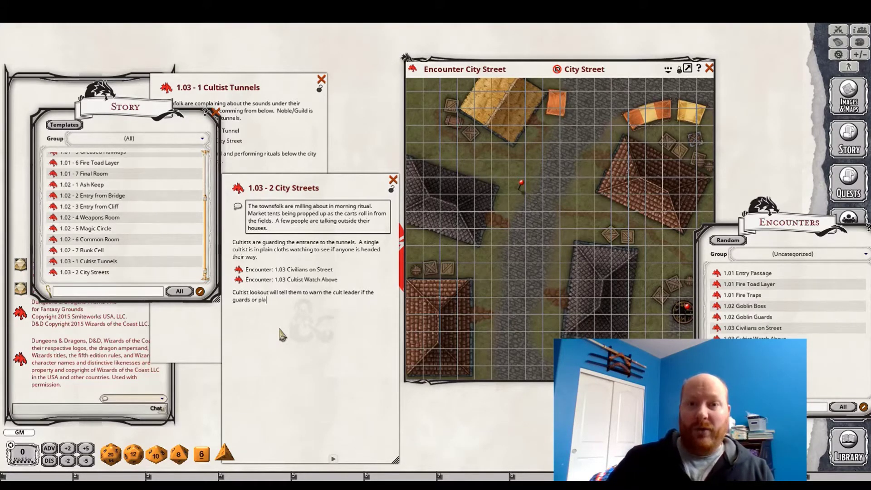
{"action": "type", "text": "yers (well a"}
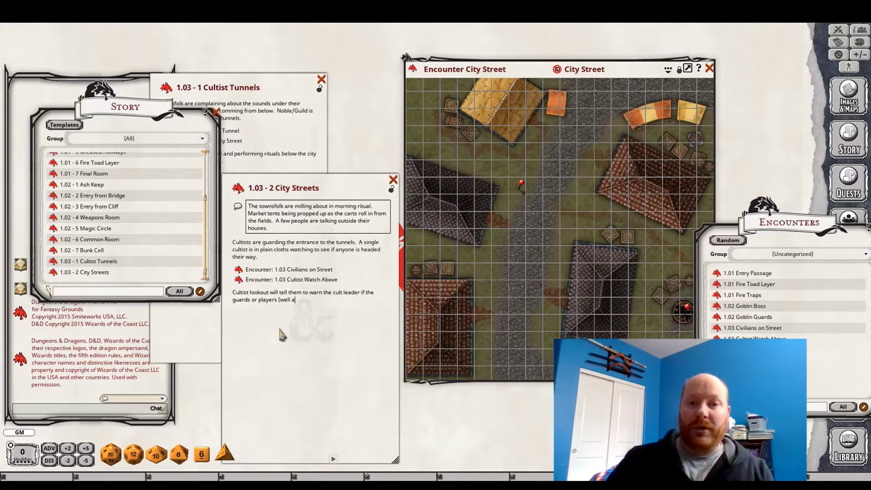
{"action": "type", "text": "rmed or ob"}
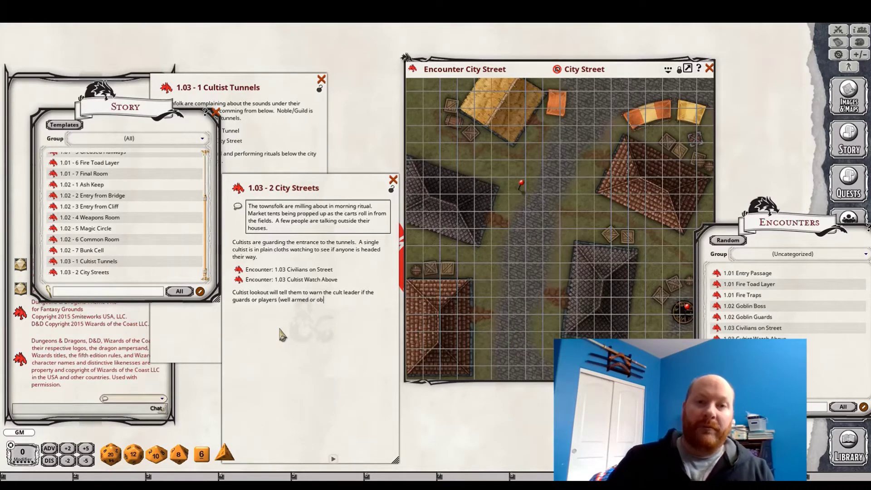
{"action": "type", "text": "vious) "}
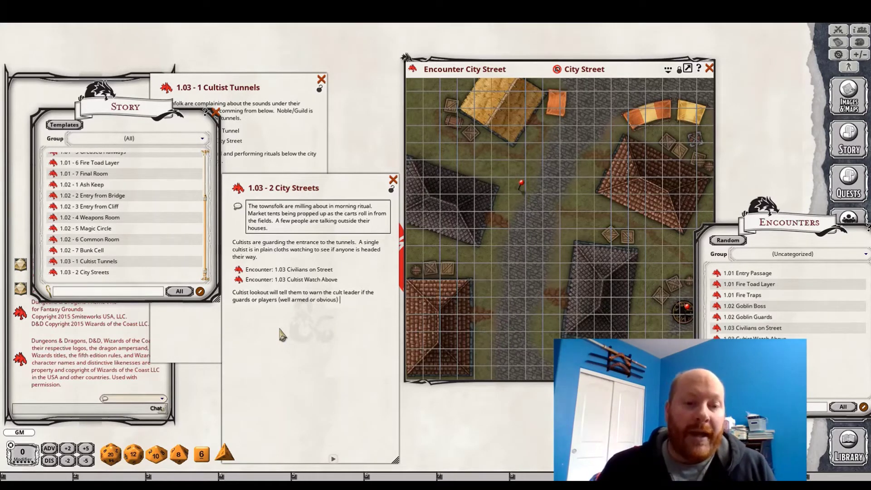
{"action": "type", "text": "head t"}
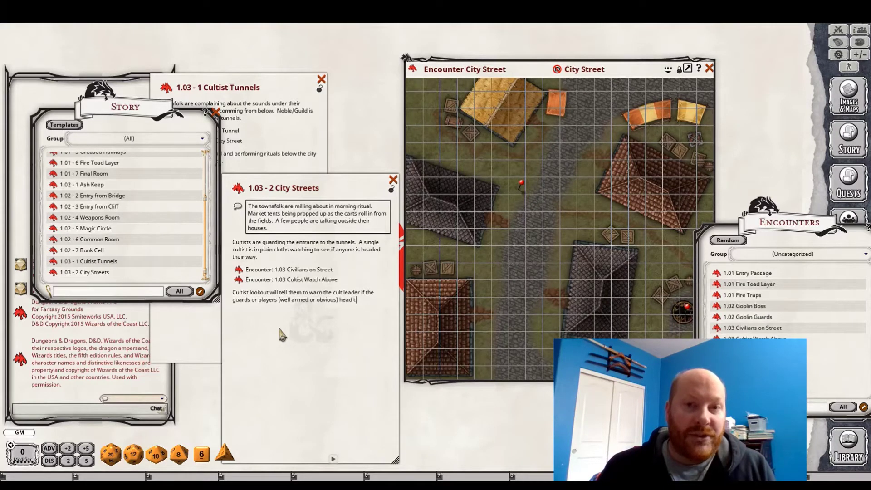
{"action": "type", "text": "his direction. "}
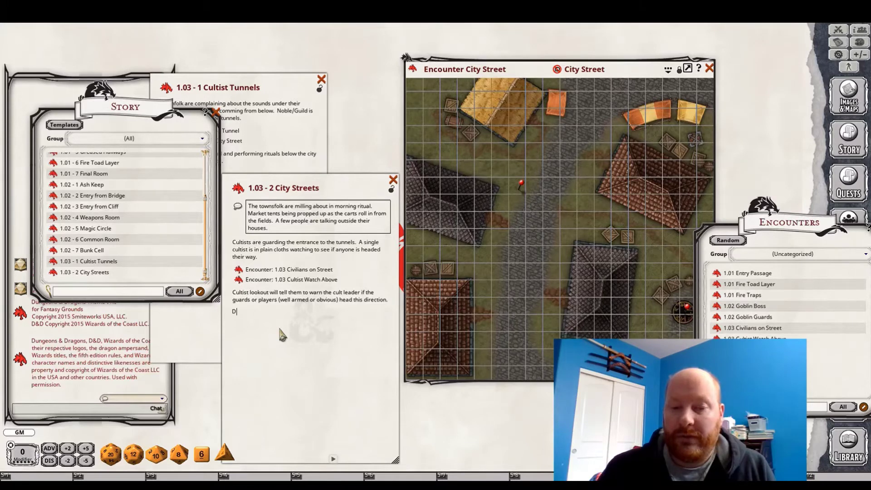
- Add the stealth check line "DC Dex (Stealth) 15 to avoid being spotted" to the City Streets entry
{"action": "type", "text": "DC De"}
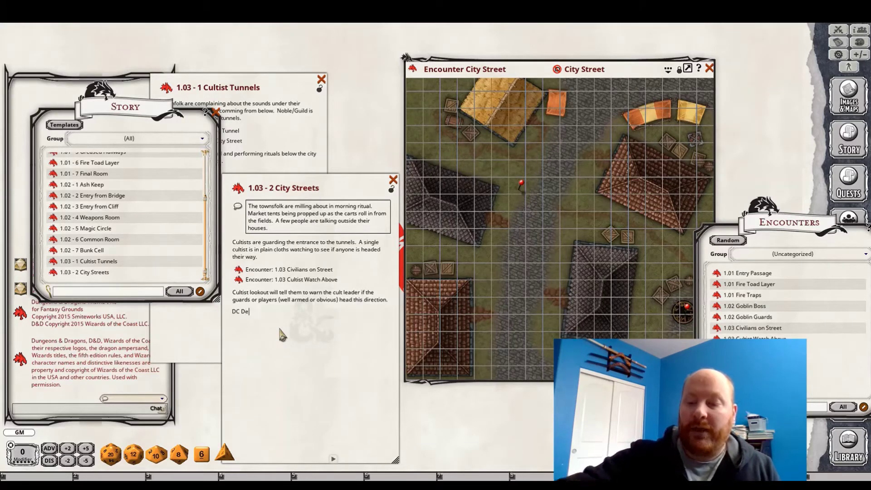
{"action": "type", "text": "x (Stealth) 15"}
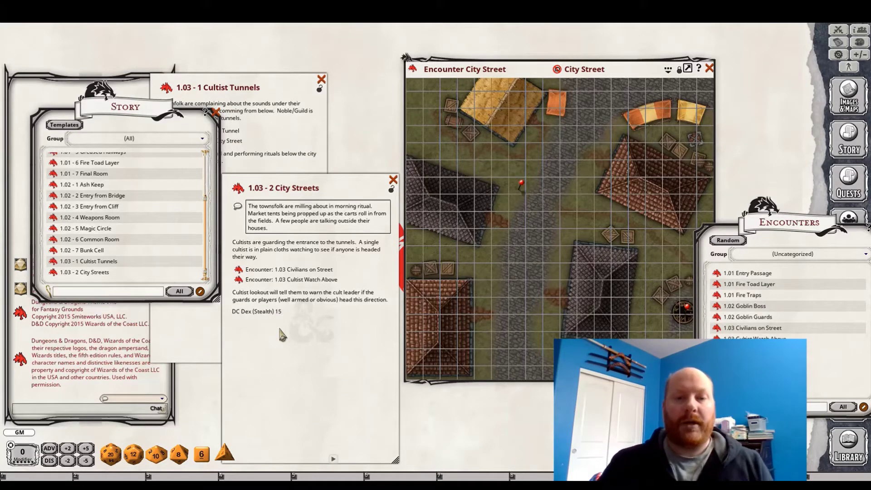
{"action": "type", "text": " to avo"}
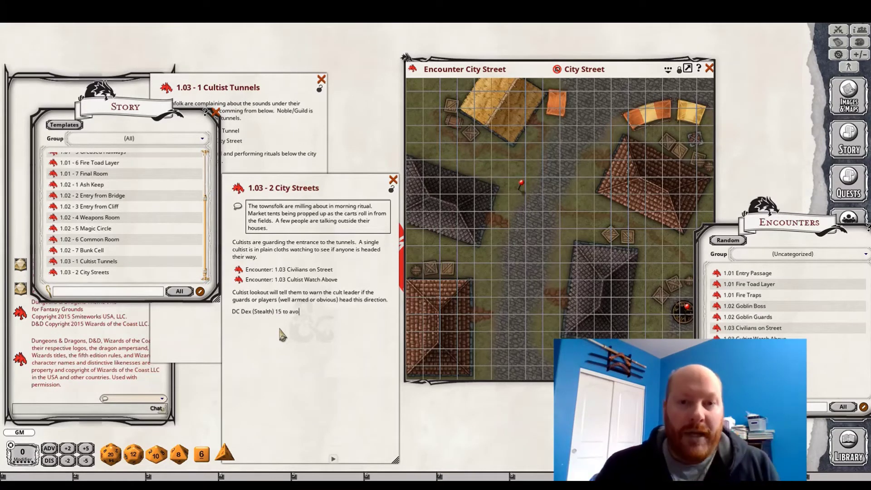
{"action": "type", "text": "id being spot"}
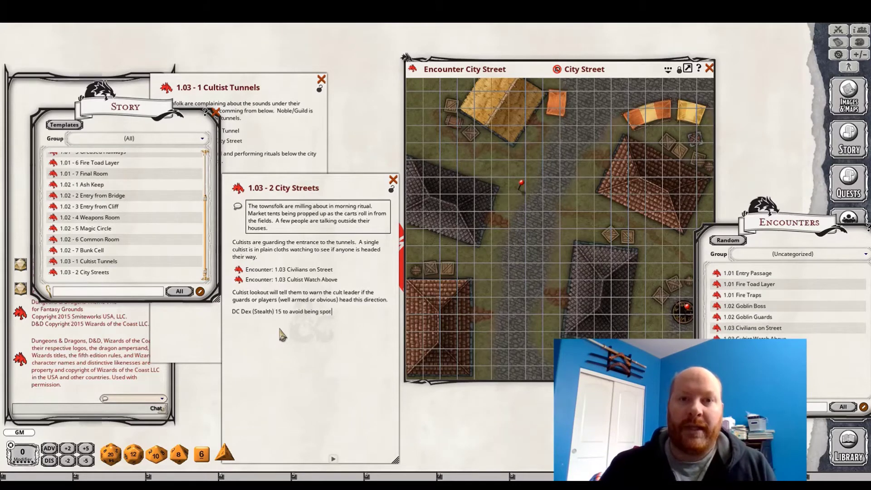
{"action": "type", "text": "ted"}
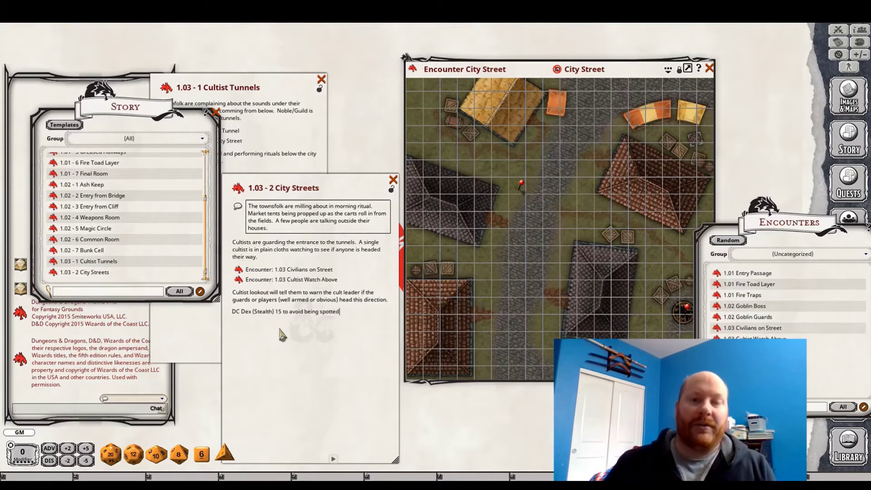
- Add a separate line to City Streets reading "DC Wis/Int (Inv/Ins) 15 to spot the lookout"
{"action": "key", "text": "Return"}
{"action": "type", "text": "DC "}
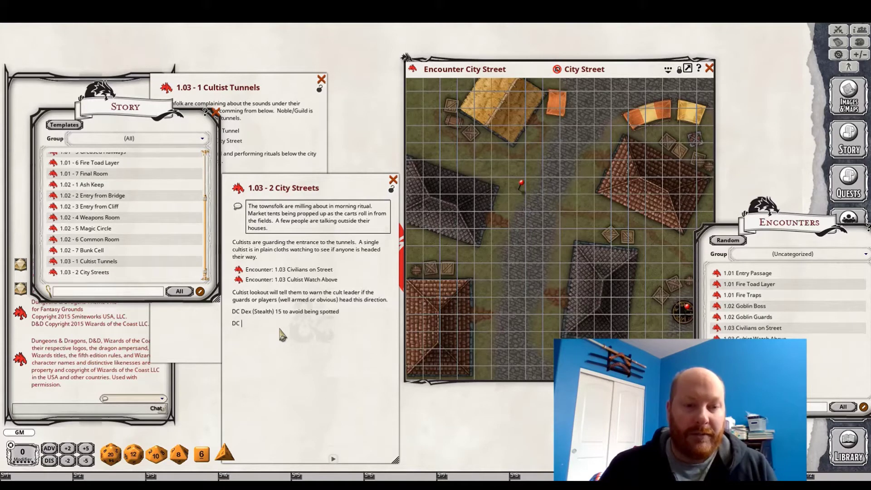
{"action": "type", "text": "Wis"}
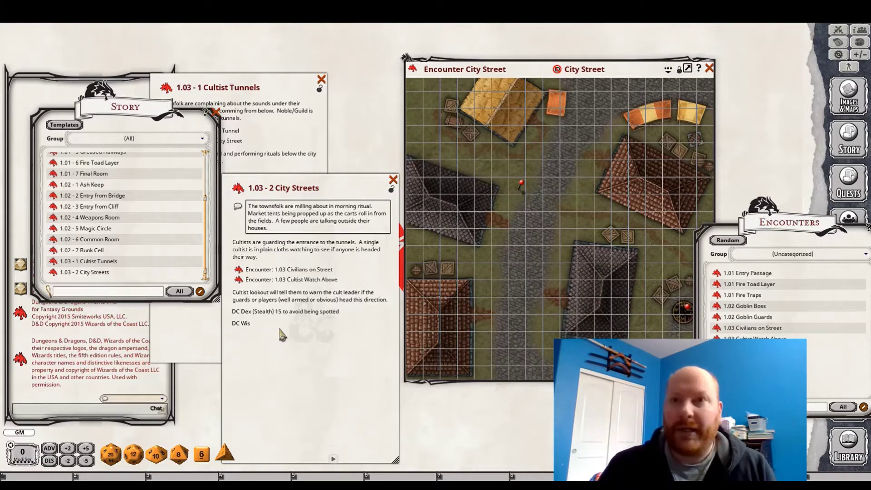
{"action": "type", "text": "/I"}
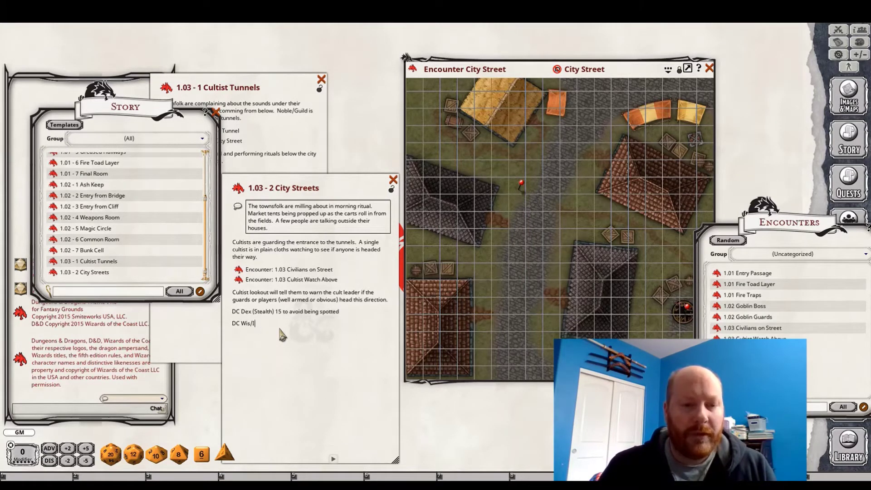
{"action": "type", "text": "Nt ("}
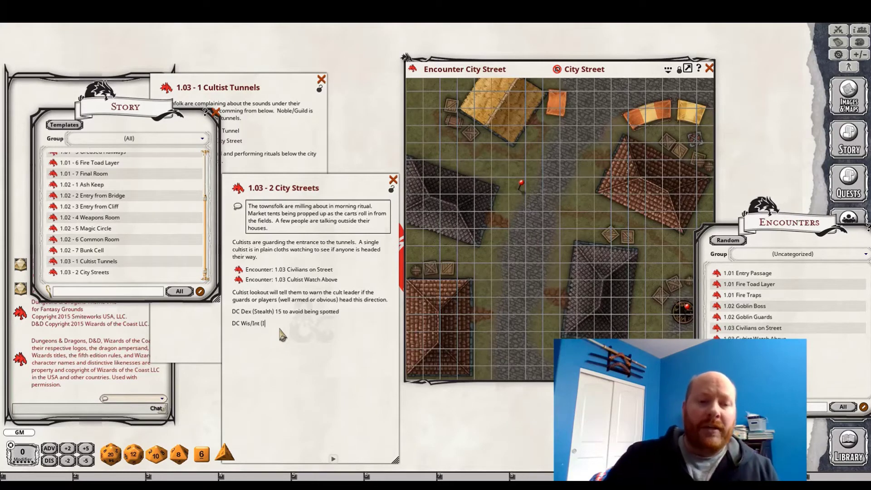
{"action": "type", "text": "Inv/Ins"}
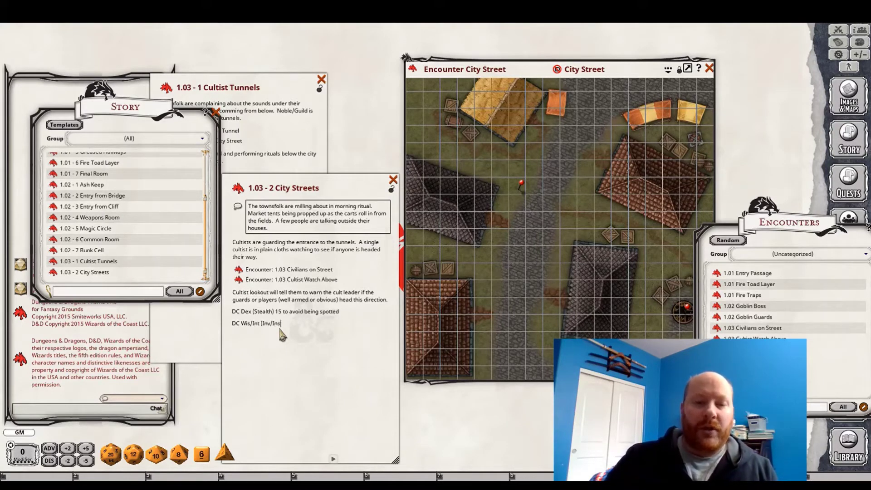
{"action": "type", "text": ") "}
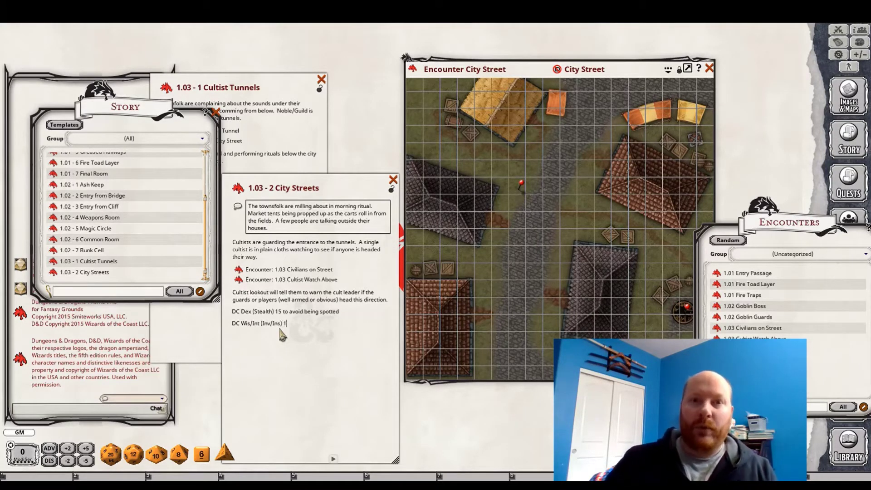
{"action": "type", "text": "15 to s"}
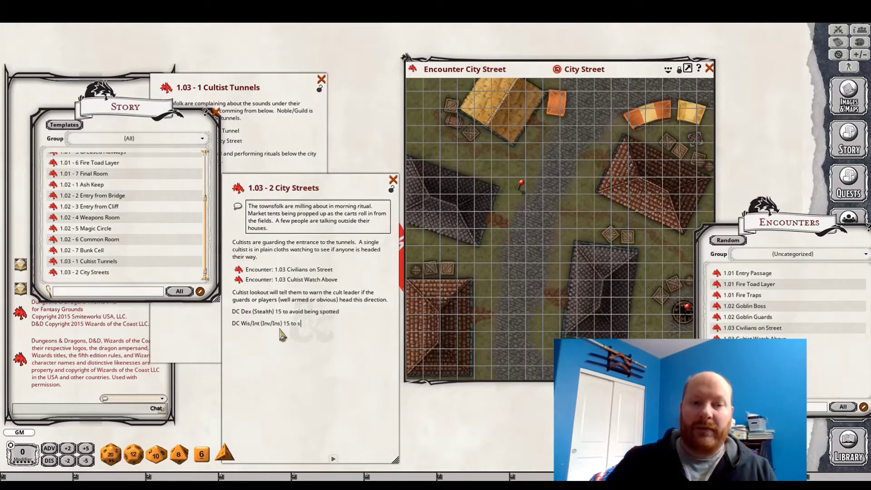
{"action": "type", "text": "pot the looko"}
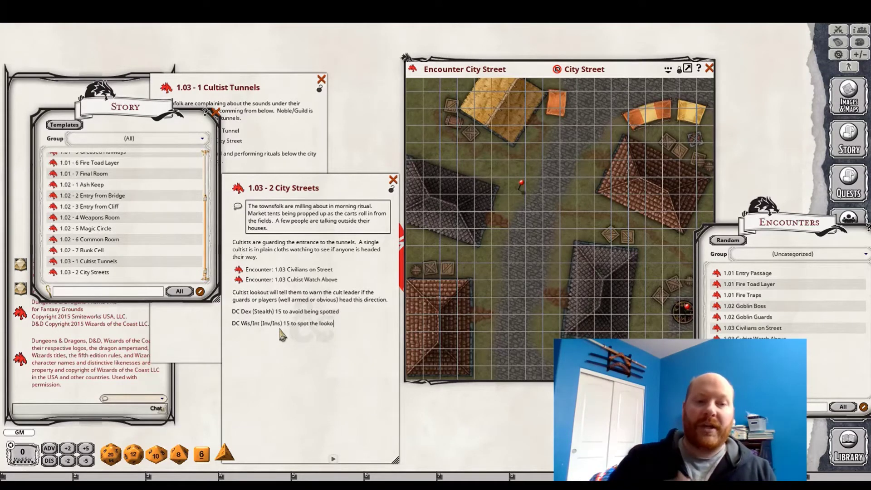
{"action": "type", "text": "ut"}
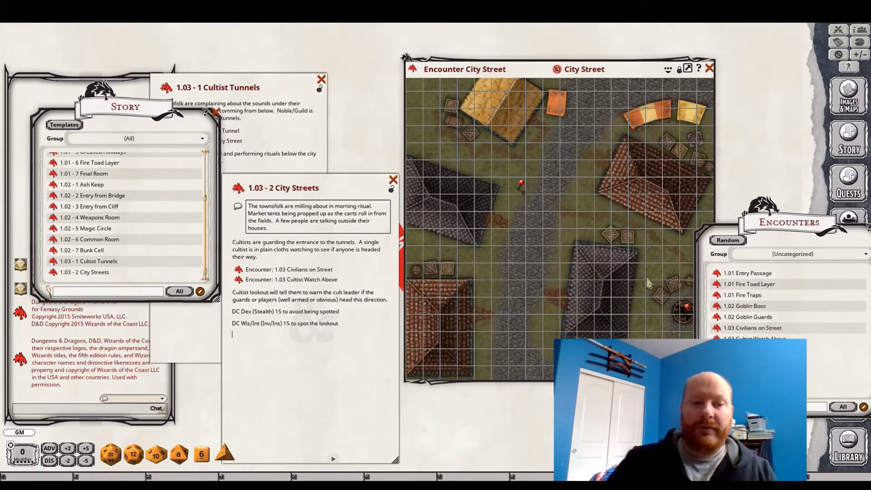
{"action": "type", "text": "Even if comba"}
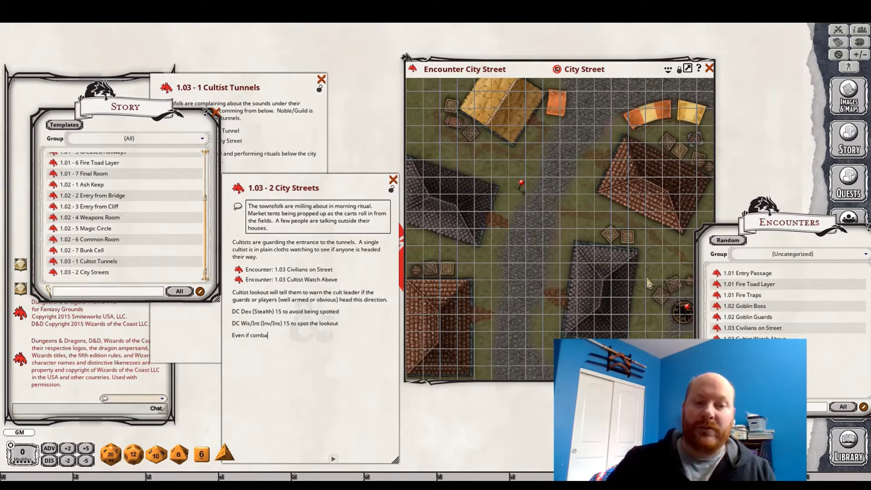
{"action": "key", "text": "BackSpace"}
{"action": "key", "text": "BackSpace"}
{"action": "key", "text": "BackSpace"}
{"action": "key", "text": "BackSpace"}
{"action": "key", "text": "BackSpace"}
{"action": "key", "text": "BackSpace"}
{"action": "key", "text": "BackSpace"}
{"action": "key", "text": "BackSpace"}
{"action": "key", "text": "BackSpace"}
{"action": "key", "text": "BackSpace"}
{"action": "key", "text": "BackSpace"}
{"action": "key", "text": "BackSpace"}
{"action": "key", "text": "BackSpace"}
{"action": "key", "text": "BackSpace"}
{"action": "key", "text": "BackSpace"}
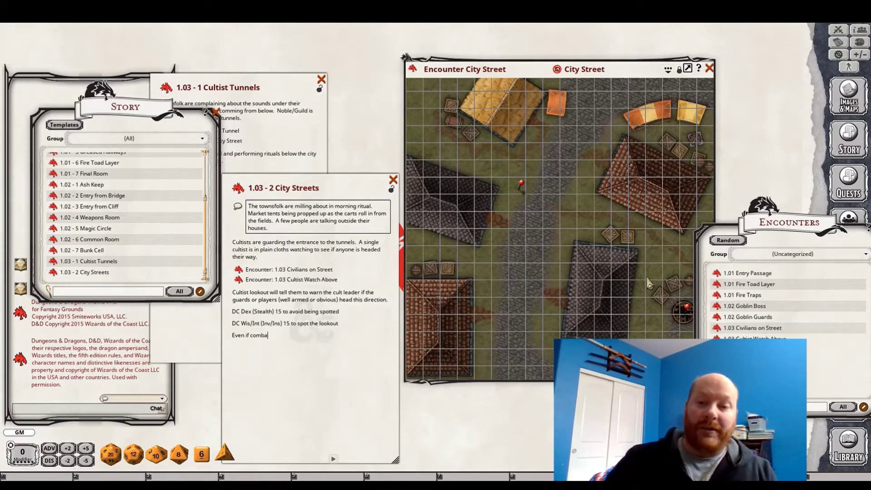
- Add to City Streets: "When combat breaks out with the players, one of the cultists will flee into the tunnels unless they are stopped."
{"action": "type", "text": "Wh"}
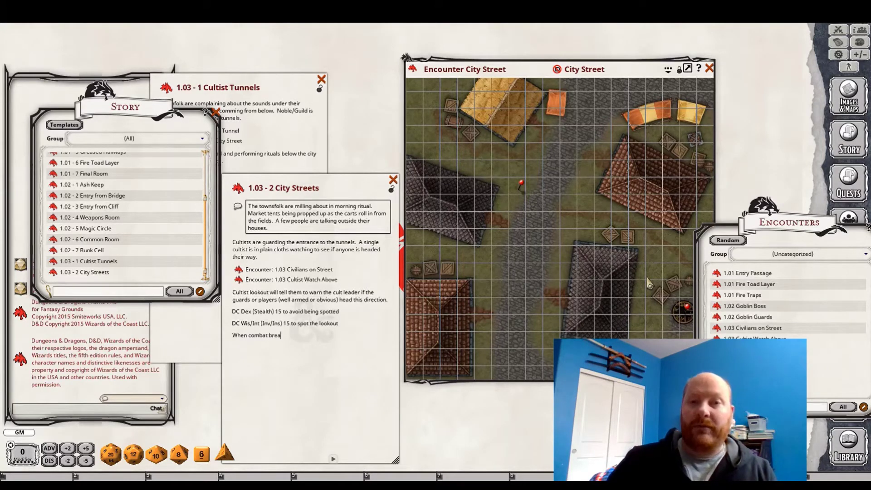
{"action": "type", "text": "en combat breaks out with the"}
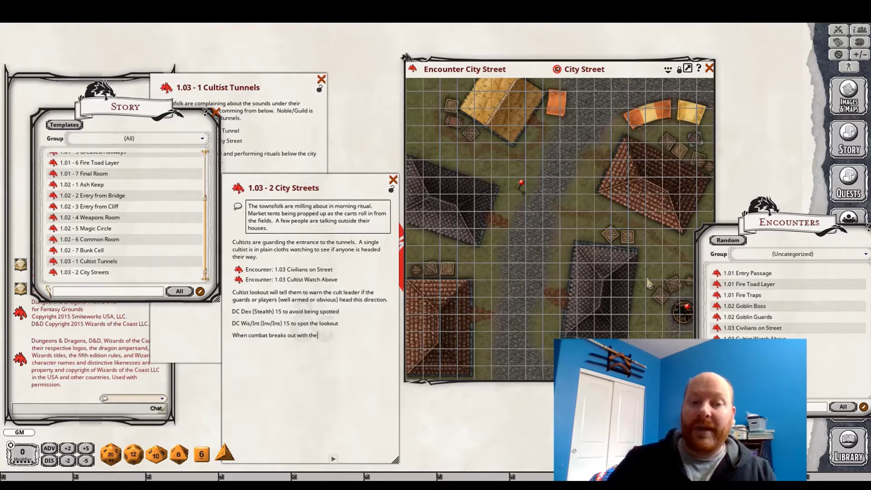
{"action": "type", "text": " players,"}
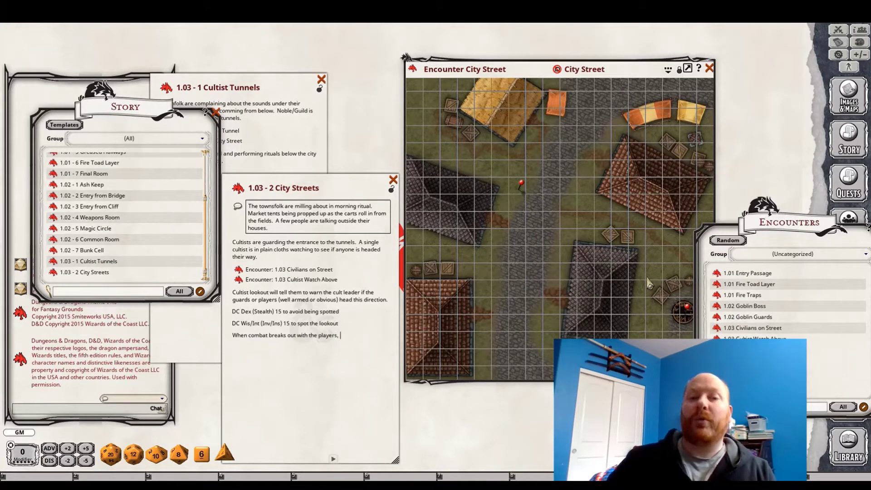
{"action": "type", "text": " one of the culti"}
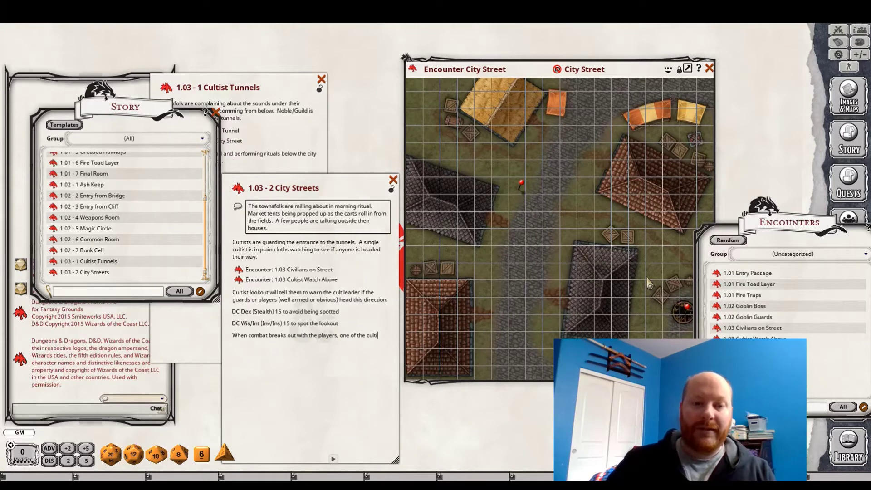
{"action": "type", "text": "sts will flee"}
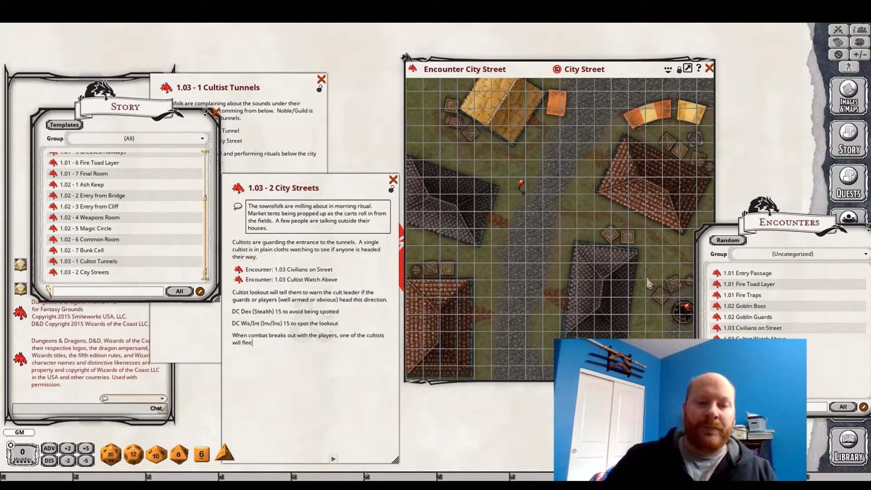
{"action": "type", "text": " into the tunne"}
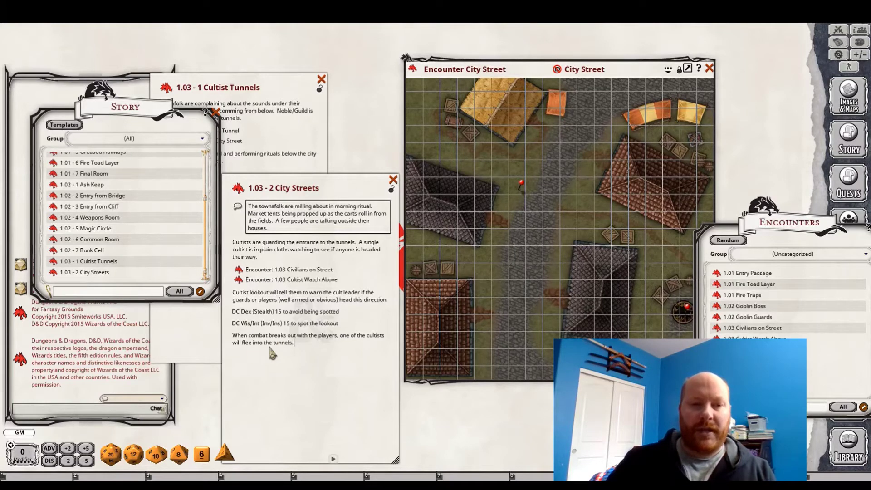
{"action": "type", "text": "ls unless they"}
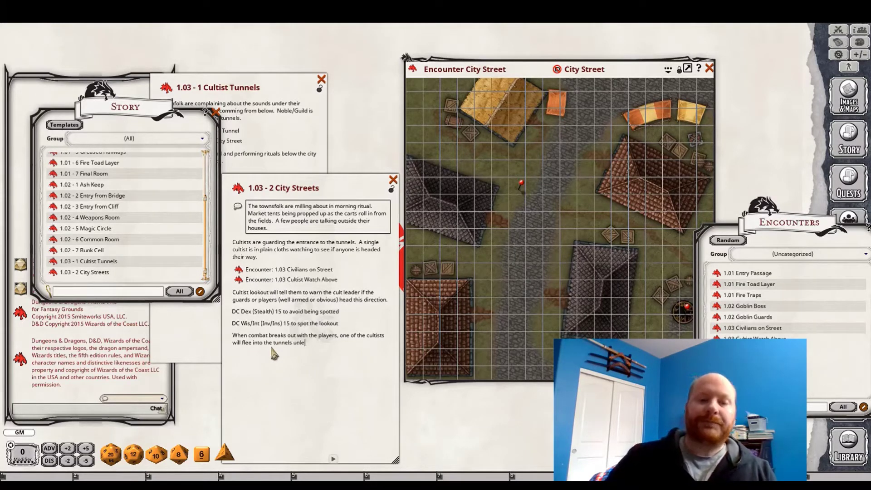
{"action": "type", "text": "stopped."}
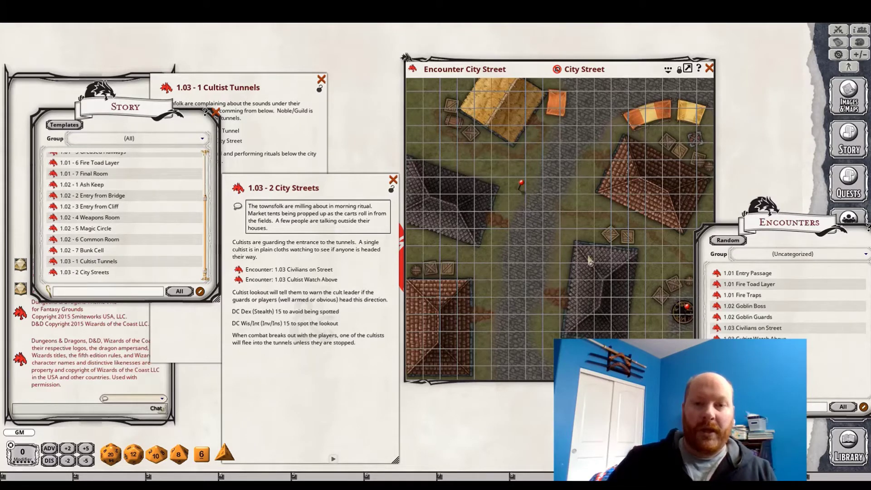
- Lock and close the City Streets entry, and replace the street map with the Encounter City Sewer Alter map linked at the tunnel entrance
{"action": "left_click", "coordinate": [604, 255]}
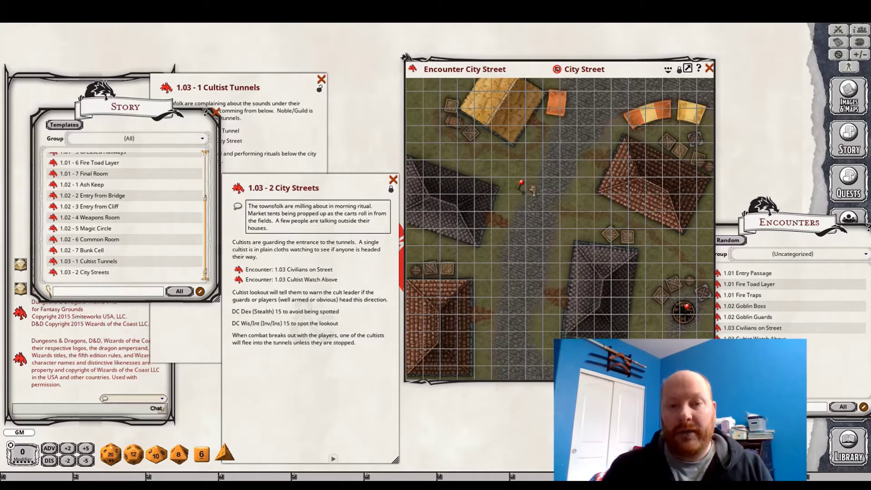
{"action": "left_click", "coordinate": [392, 179]}
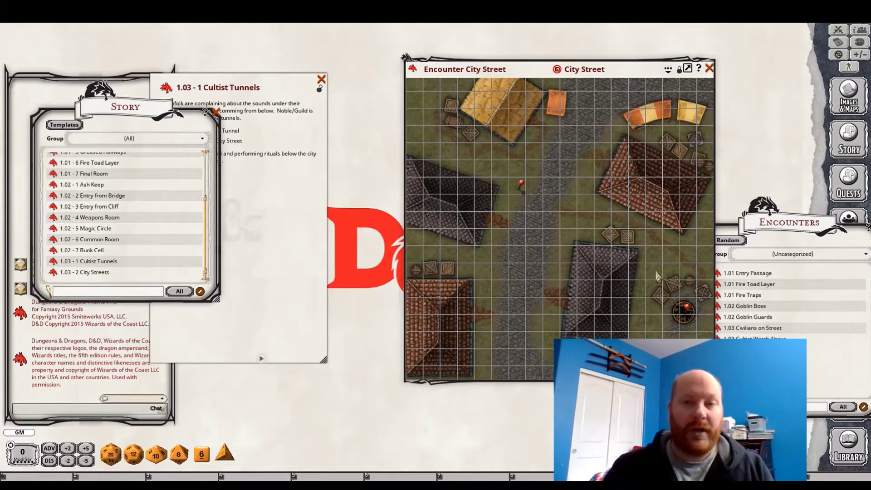
{"action": "double_click", "coordinate": [694, 309]}
{"action": "left_click_drag", "start_coordinate": [304, 320], "coordinate": [305, 257]}
{"action": "left_click", "coordinate": [630, 245]}
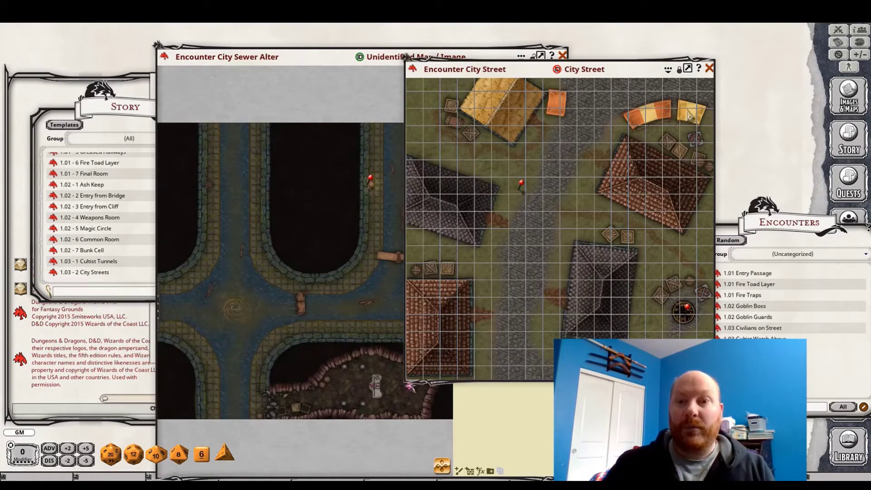
{"action": "left_click", "coordinate": [709, 68]}
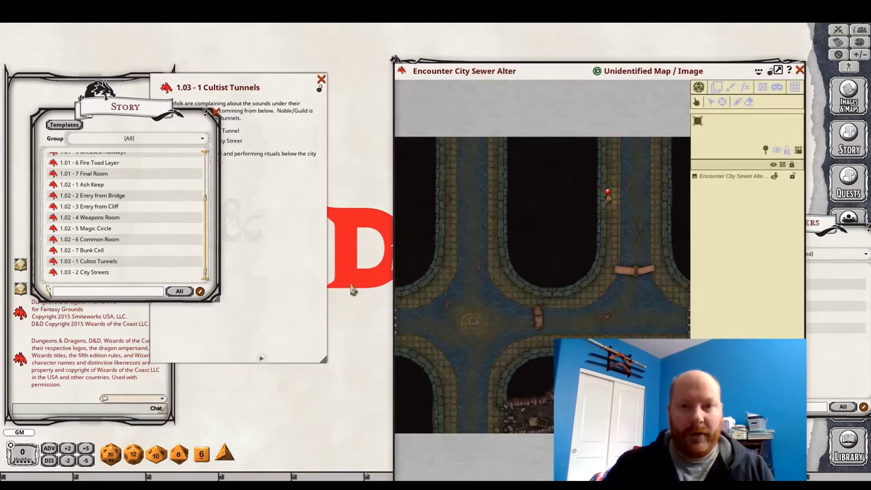
{"action": "left_click_drag", "start_coordinate": [561, 245], "coordinate": [540, 206]}
- Check the City Street map link in the Cultist Tunnels entry and the map's City Streets pin, closing both again
{"action": "left_click", "coordinate": [284, 155]}
{"action": "left_click", "coordinate": [171, 143]}
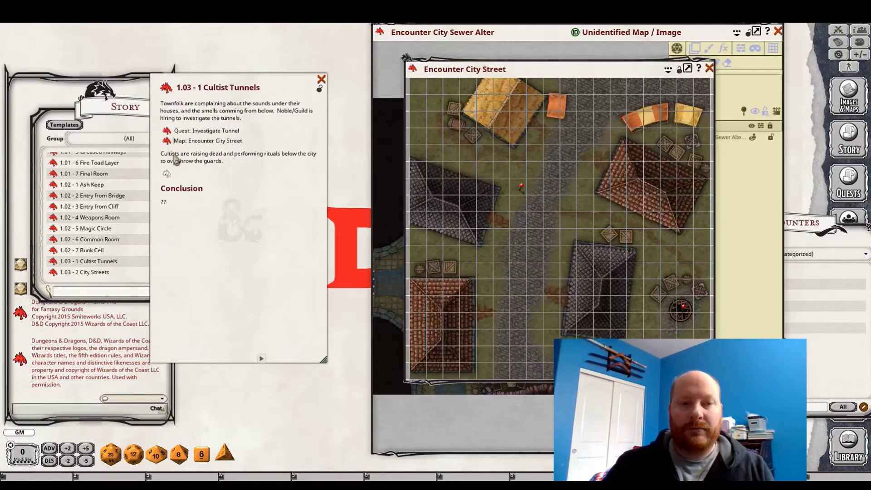
{"action": "left_click", "coordinate": [524, 187]}
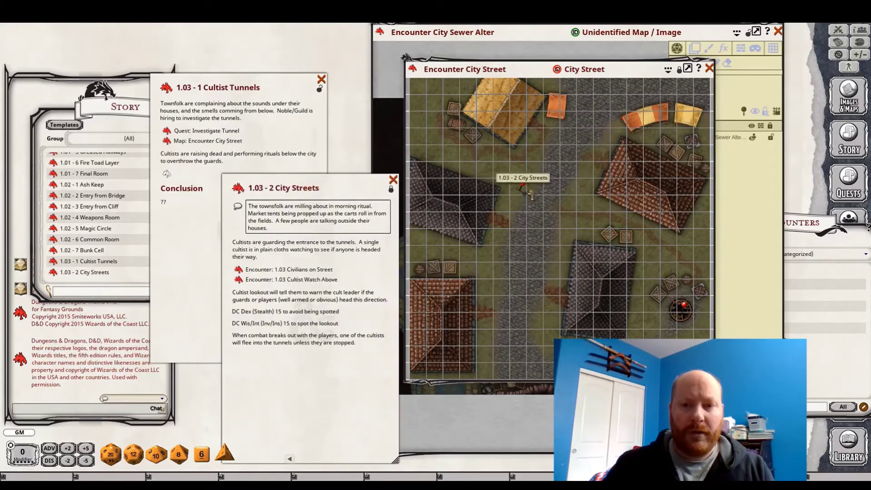
{"action": "left_click", "coordinate": [392, 180]}
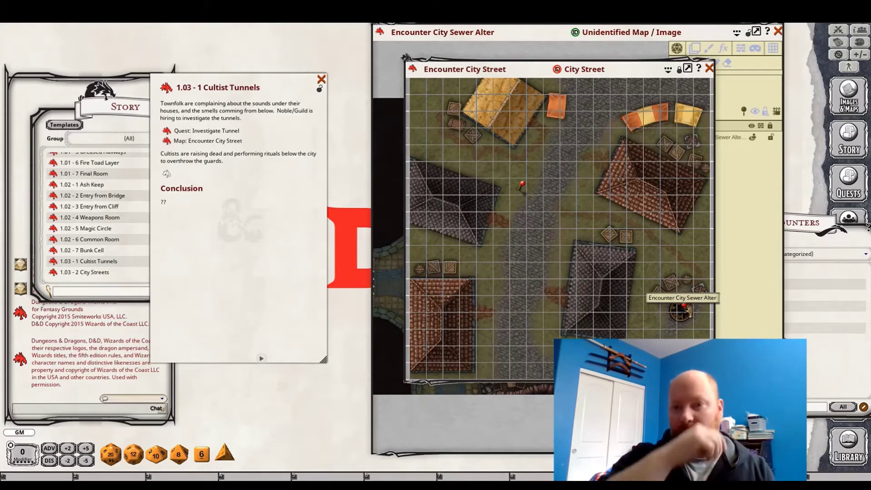
{"action": "left_click", "coordinate": [709, 68]}
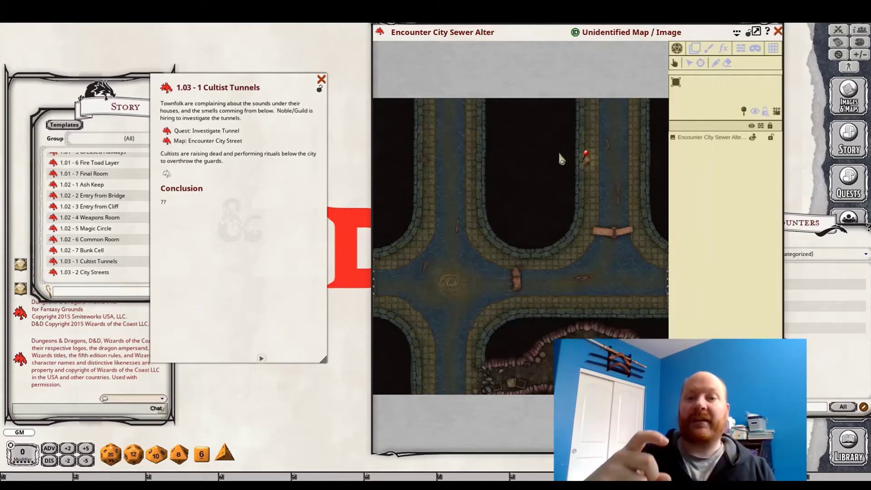
- Place the sewer map beside the Cultist Tunnels entry and give the map the unidentified name "Sewers"
{"action": "left_click_drag", "start_coordinate": [519, 275], "coordinate": [434, 278]}
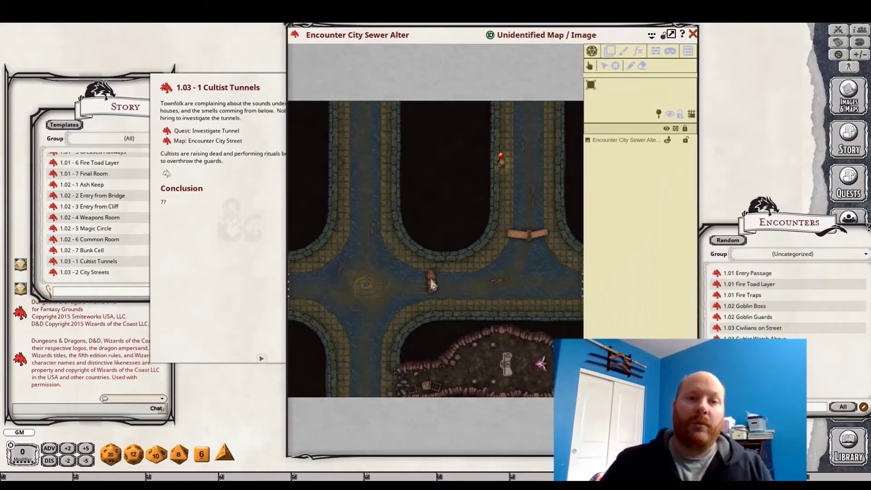
{"action": "left_click", "coordinate": [156, 211]}
{"action": "left_click_drag", "start_coordinate": [156, 213], "coordinate": [130, 222]}
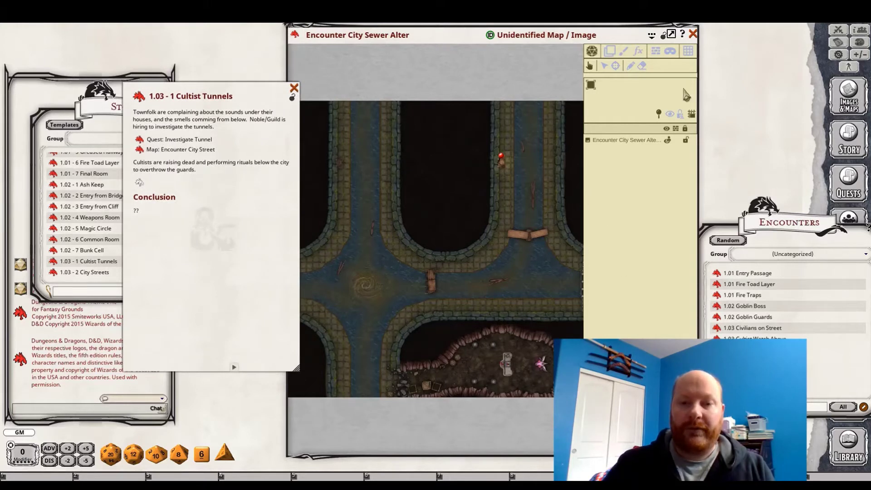
{"action": "left_click", "coordinate": [688, 52]}
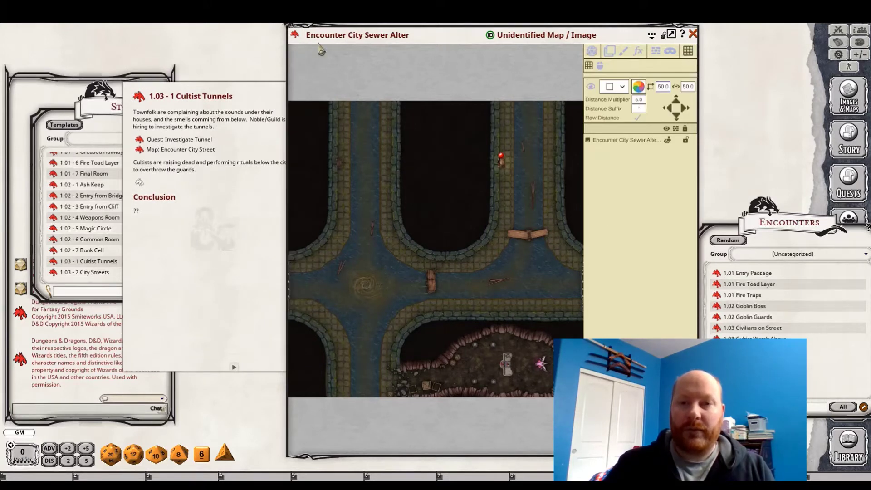
{"action": "left_click", "coordinate": [491, 35]}
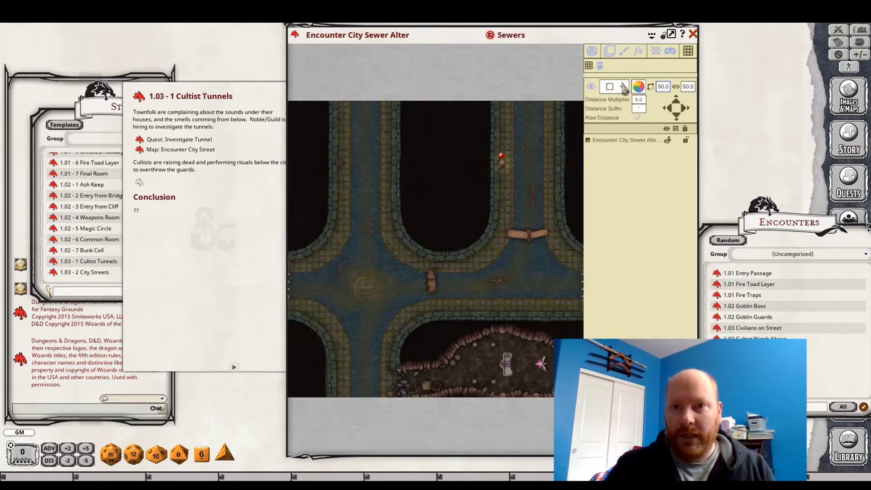
- Show the square grid on the sewer map and redraw it to a size of 47, matching the map's floor tiles
{"action": "left_click", "coordinate": [590, 86]}
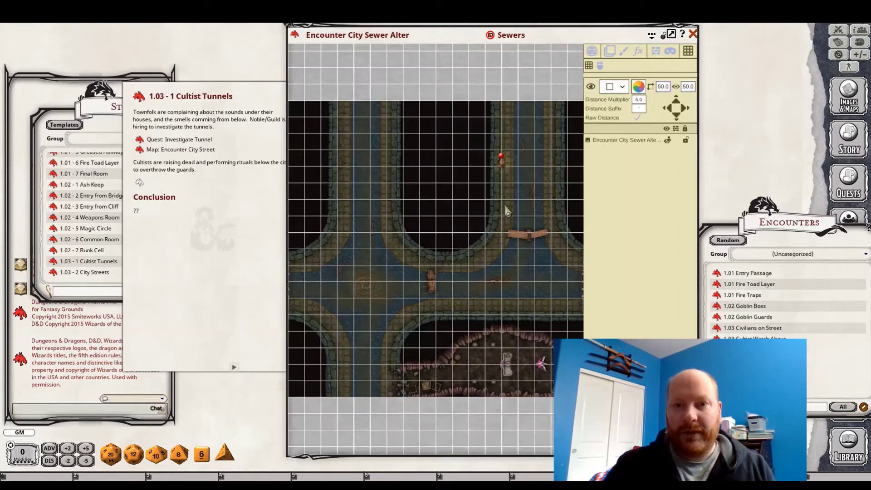
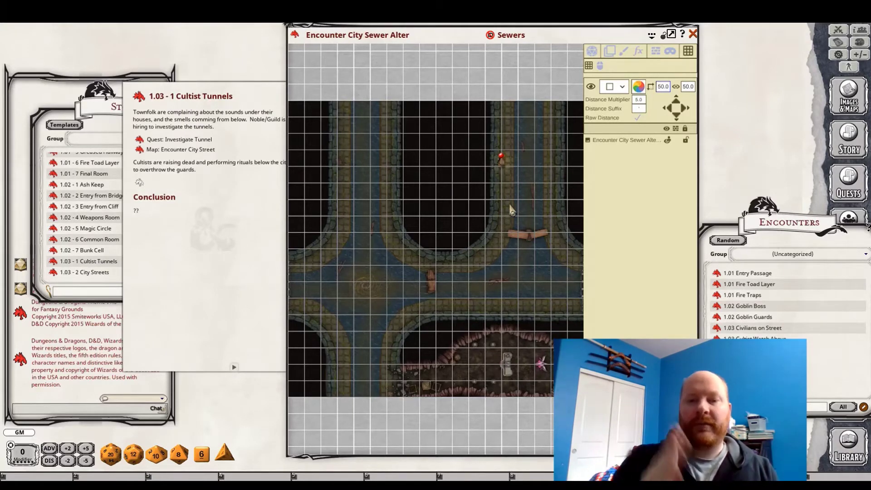
{"action": "scroll", "coordinate": [508, 186], "scroll_direction": "up", "scroll_amount": 5}
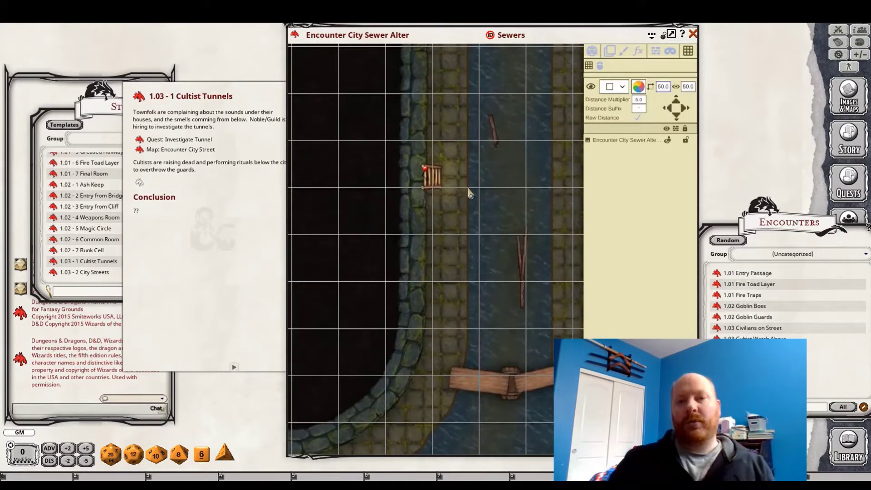
{"action": "right_click", "coordinate": [474, 186]}
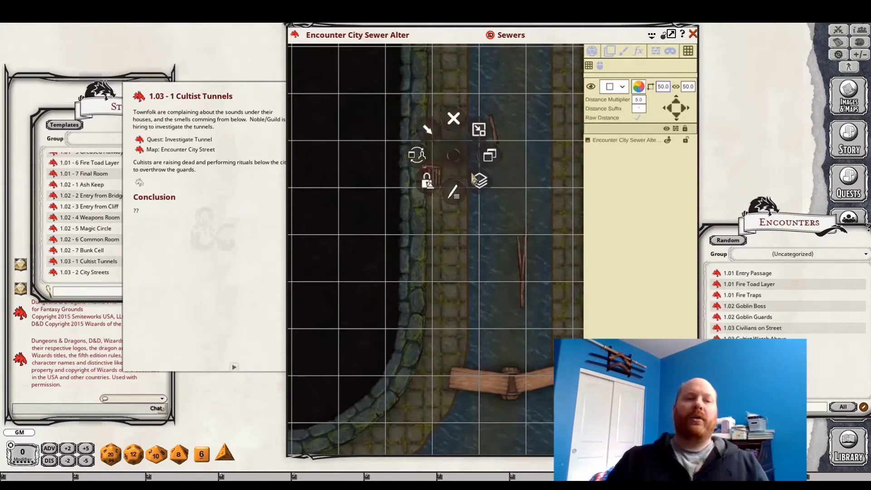
{"action": "left_click", "coordinate": [472, 214]}
{"action": "right_click", "coordinate": [445, 144]}
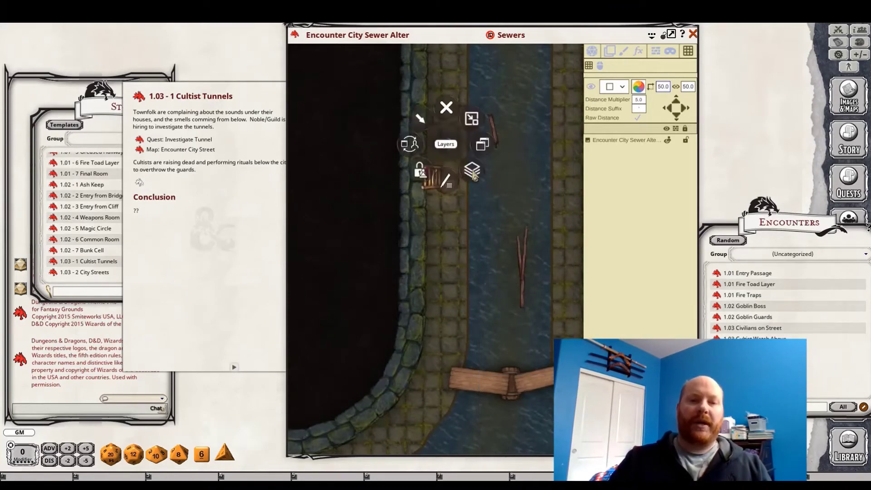
{"action": "right_click", "coordinate": [470, 186]}
{"action": "left_click", "coordinate": [471, 205]}
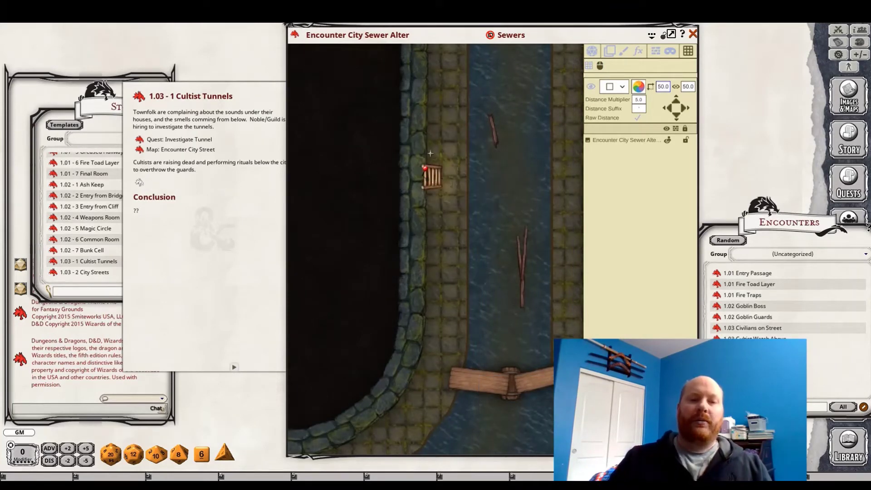
{"action": "left_click_drag", "start_coordinate": [426, 148], "coordinate": [534, 160]}
{"action": "scroll", "coordinate": [455, 193], "scroll_direction": "down", "scroll_amount": 3}
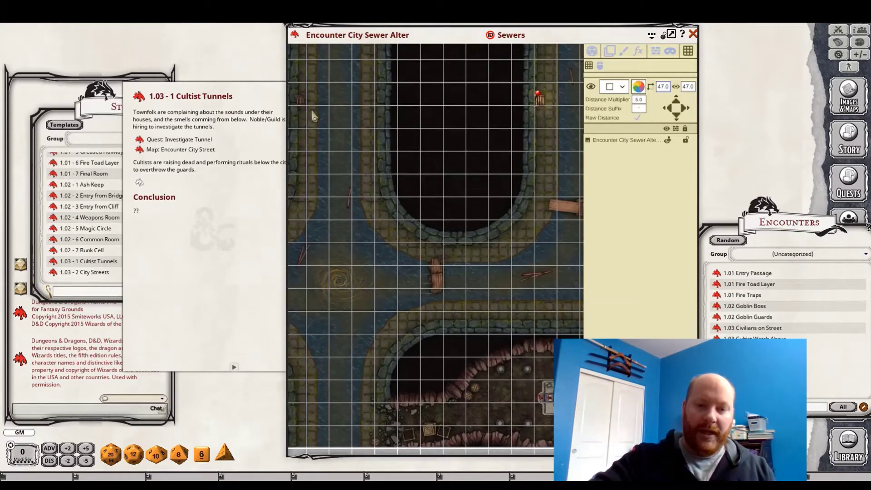
- Check the grid alignment across the sewer map, lock the map and fit the image to its window
{"action": "left_click_drag", "start_coordinate": [520, 217], "coordinate": [507, 194]}
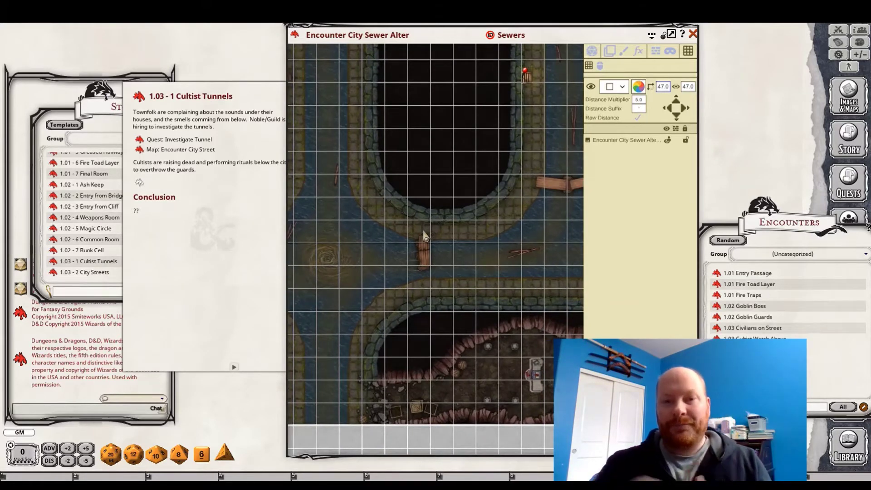
{"action": "left_click_drag", "start_coordinate": [416, 314], "coordinate": [470, 230]}
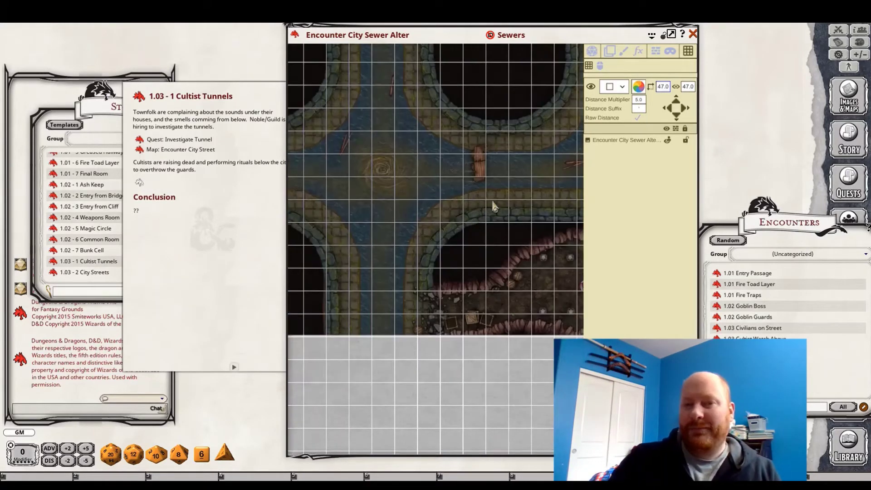
{"action": "left_click_drag", "start_coordinate": [524, 156], "coordinate": [426, 290]}
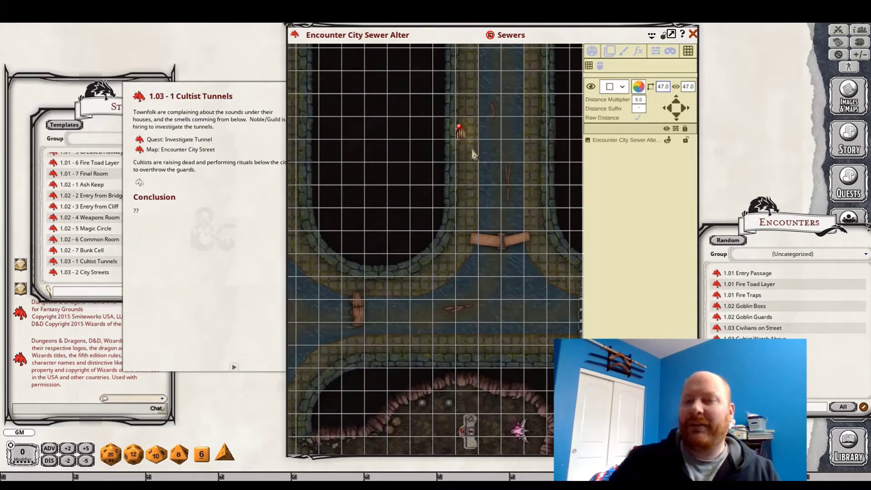
{"action": "left_click_drag", "start_coordinate": [413, 292], "coordinate": [499, 185]}
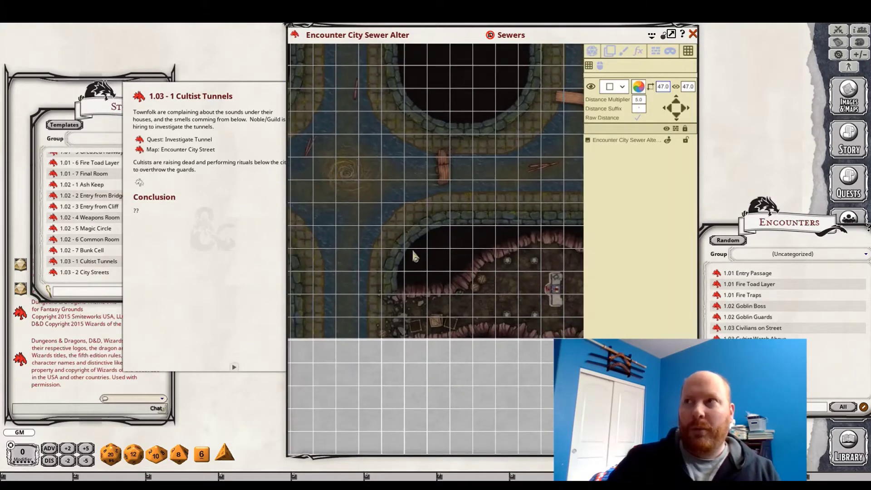
{"action": "left_click_drag", "start_coordinate": [427, 257], "coordinate": [438, 326]}
{"action": "scroll", "coordinate": [462, 232], "scroll_direction": "down", "scroll_amount": 3}
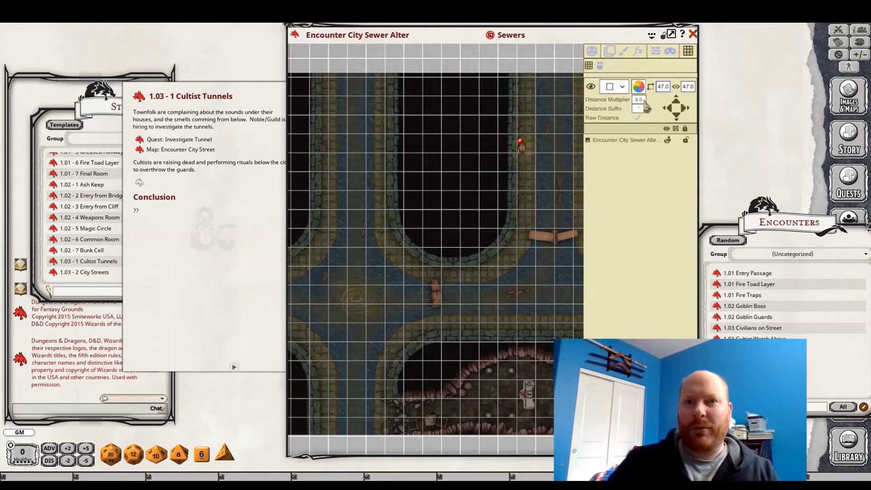
{"action": "left_click", "coordinate": [663, 36]}
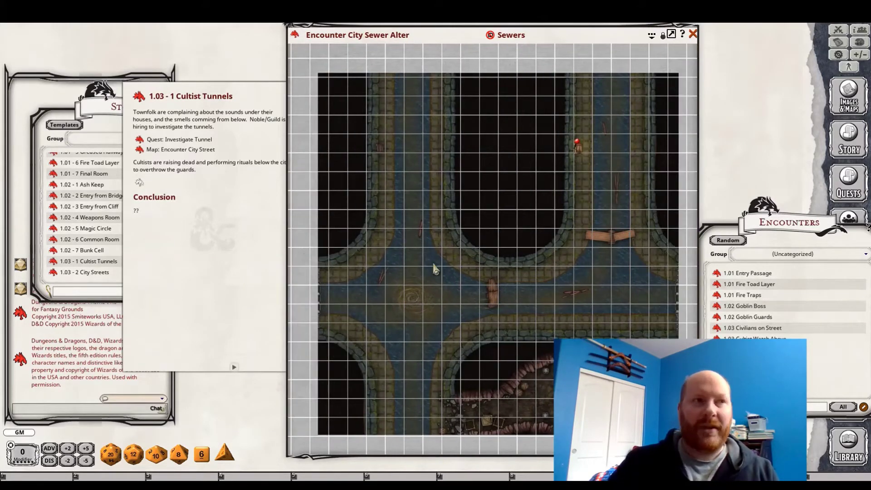
{"action": "right_click", "coordinate": [463, 249]}
{"action": "left_click", "coordinate": [499, 241]}
{"action": "left_click", "coordinate": [530, 249]}
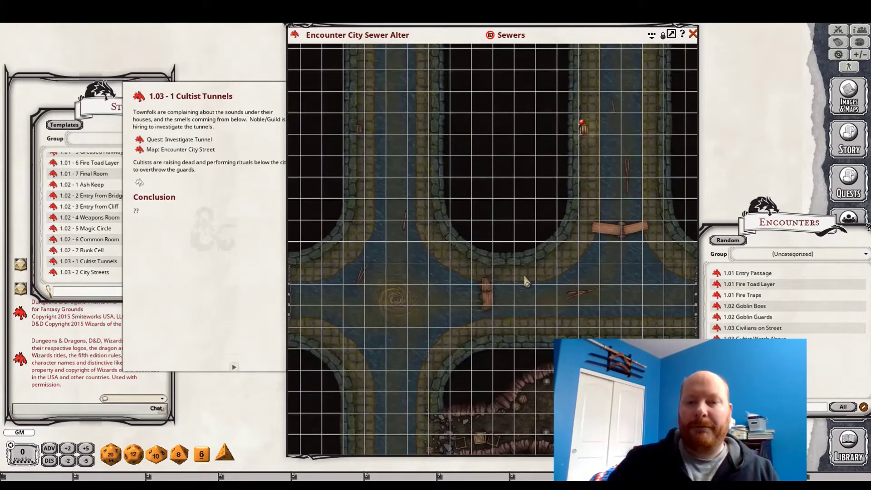
- Arrange the sewer map and the Encounters list so that both are accessible next to the story entries
{"action": "left_click_drag", "start_coordinate": [560, 253], "coordinate": [521, 238]}
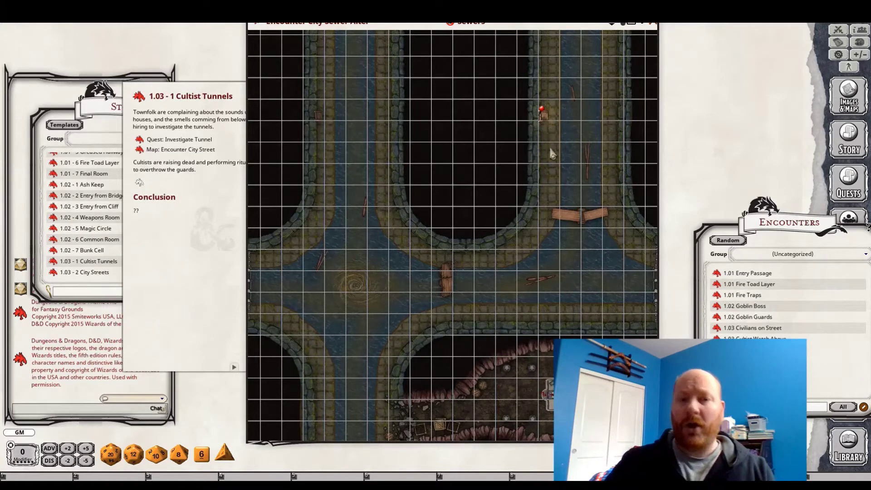
{"action": "left_click_drag", "start_coordinate": [487, 350], "coordinate": [475, 305]}
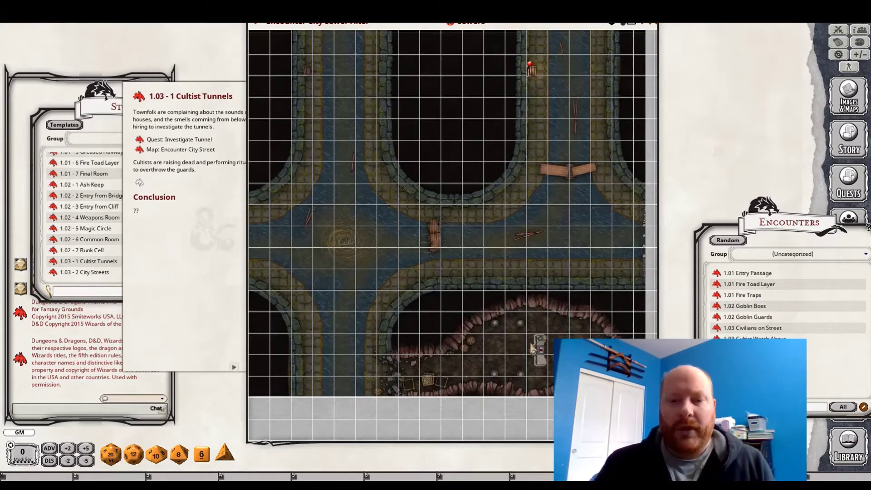
{"action": "left_click_drag", "start_coordinate": [488, 136], "coordinate": [496, 168]}
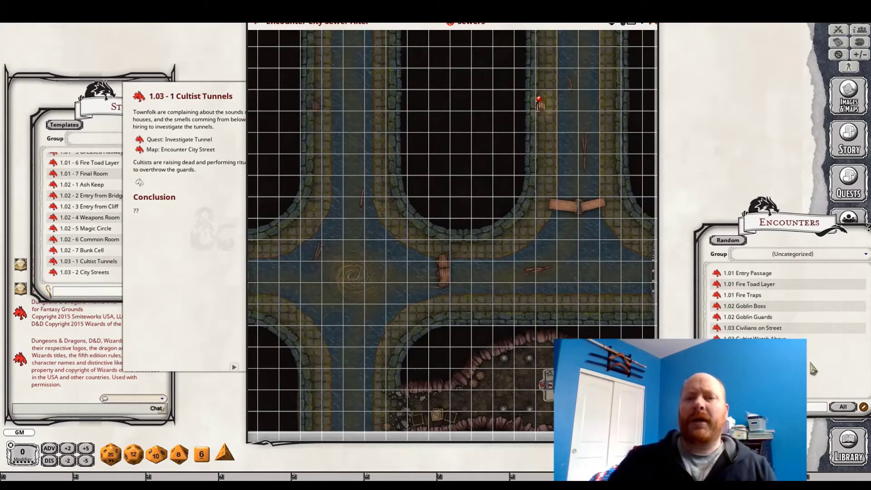
{"action": "mouse_move", "coordinate": [776, 233]}
{"action": "left_click_drag", "start_coordinate": [775, 232], "coordinate": [691, 173]}
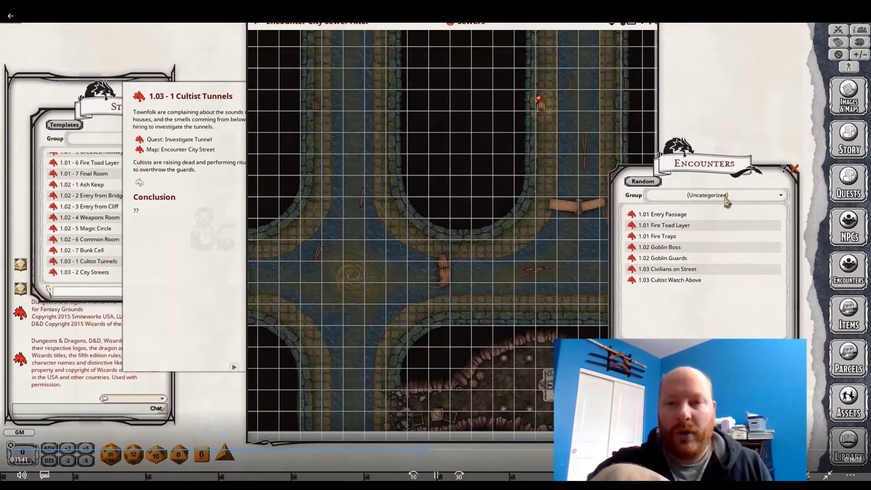
- Create a new story entry titled "1.03 - 3 Tunnel Entrance"
{"action": "left_click", "coordinate": [135, 185]}
{"action": "left_click", "coordinate": [200, 291]}
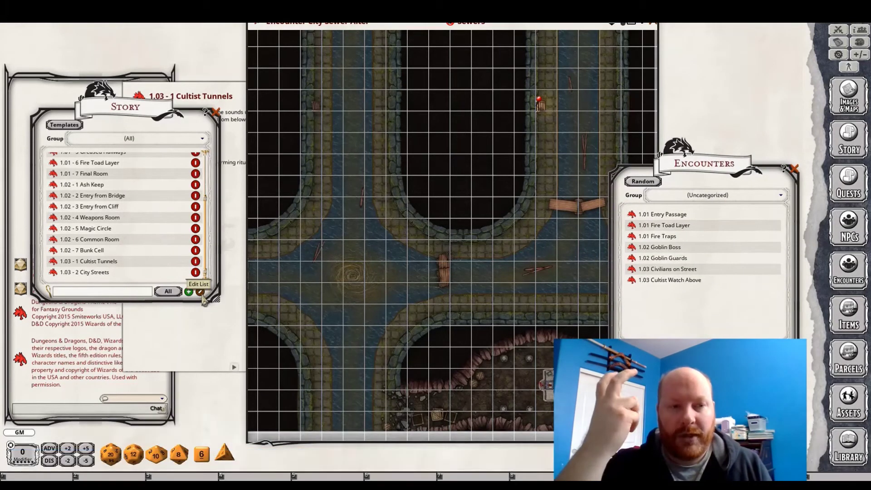
{"action": "left_click", "coordinate": [180, 292]}
{"action": "left_click", "coordinate": [180, 293]}
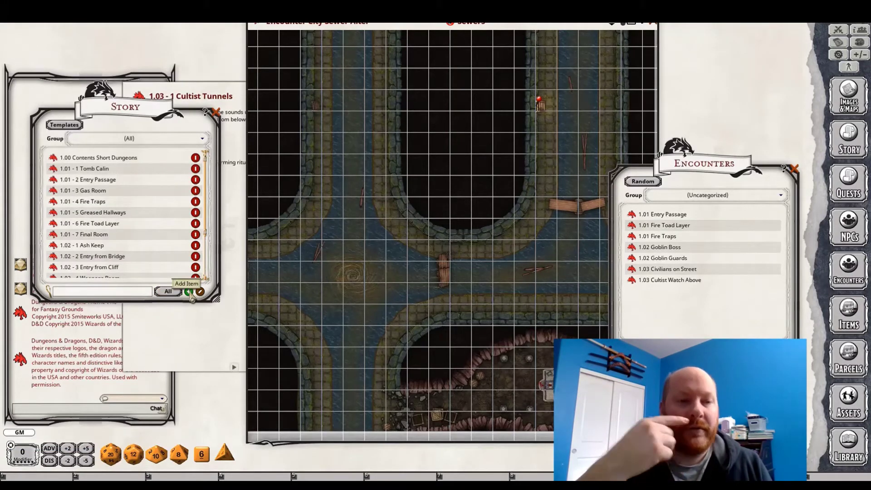
{"action": "left_click", "coordinate": [189, 292]}
{"action": "scroll", "coordinate": [162, 216], "scroll_direction": "down", "scroll_amount": 3}
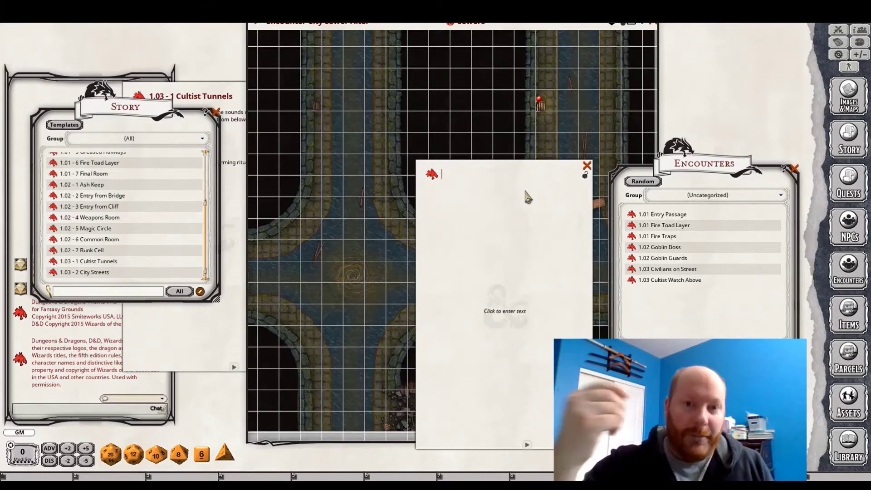
{"action": "type", "text": "1.03 "}
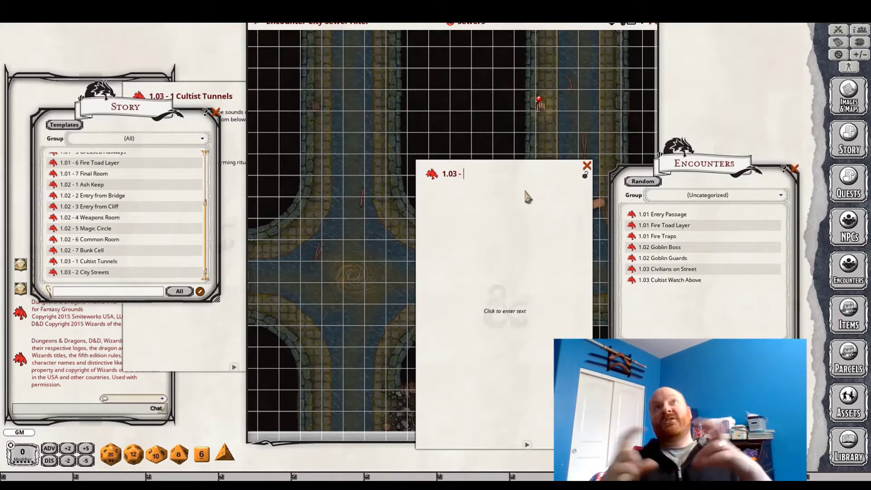
{"action": "type", "text": "- 3"}
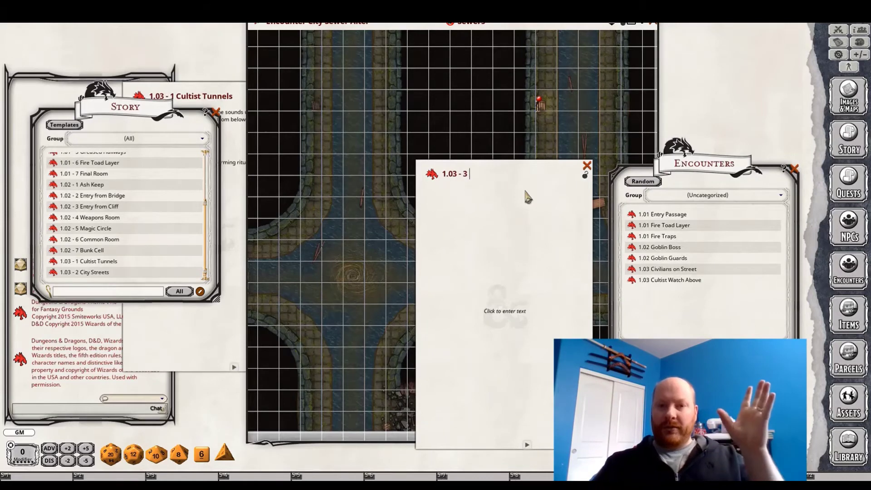
{"action": "type", "text": " Tunne"}
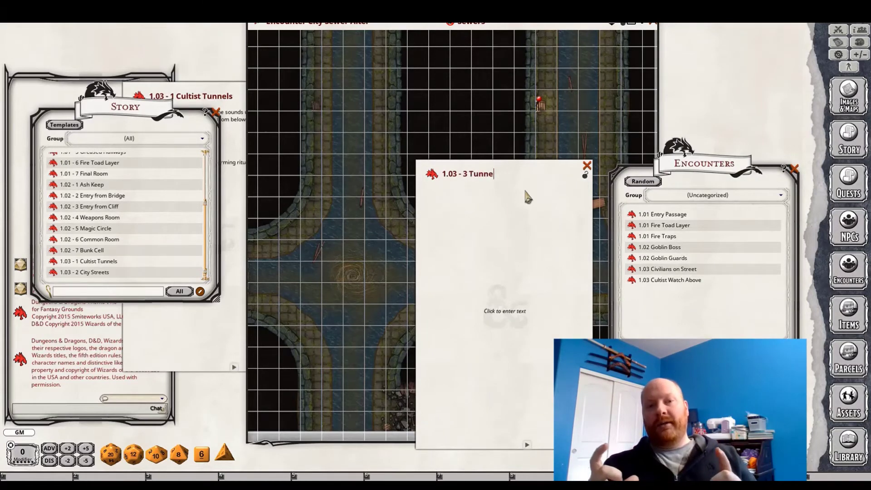
{"action": "type", "text": "l Entrance"}
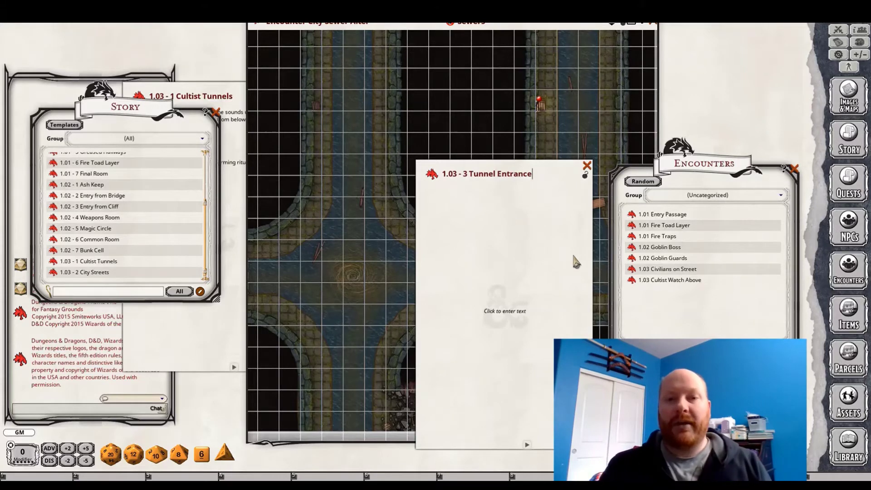
- Add a chat frame to the Tunnel Entrance entry with text starting "The suprisingly clean ladder is easy to"
{"action": "left_click_drag", "start_coordinate": [417, 208], "coordinate": [231, 184]}
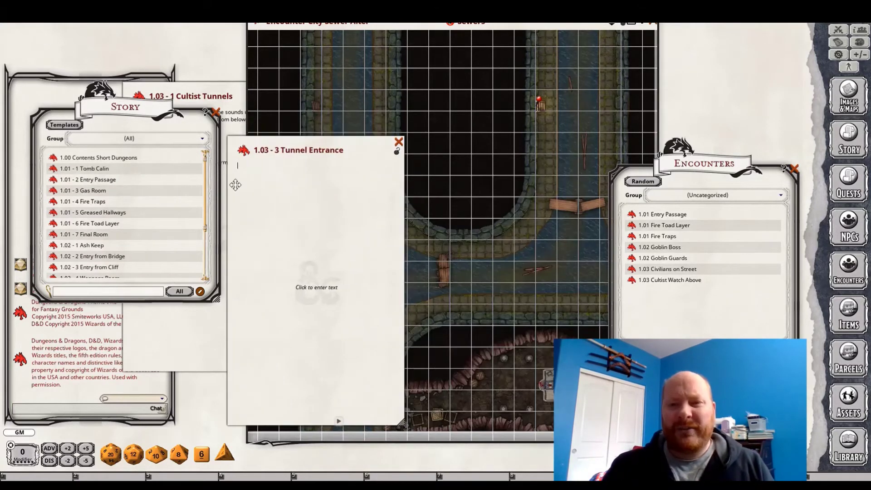
{"action": "left_click", "coordinate": [376, 208]}
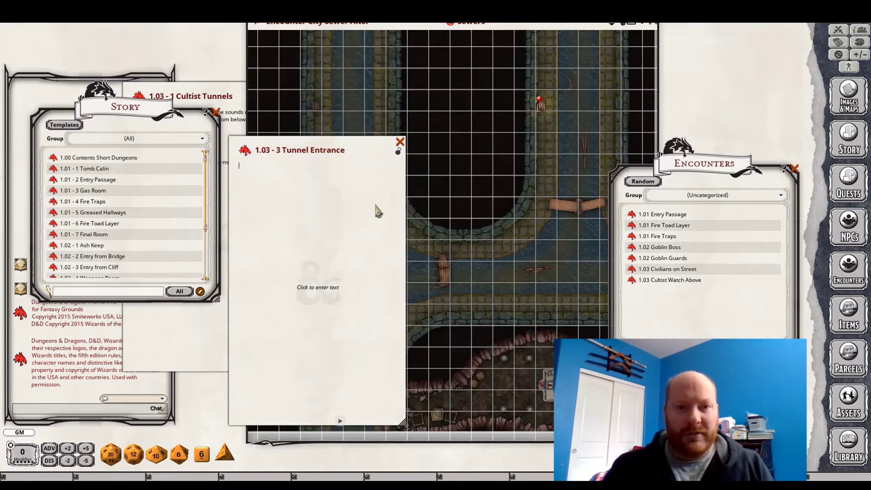
{"action": "right_click", "coordinate": [268, 172]}
{"action": "left_click", "coordinate": [289, 204]}
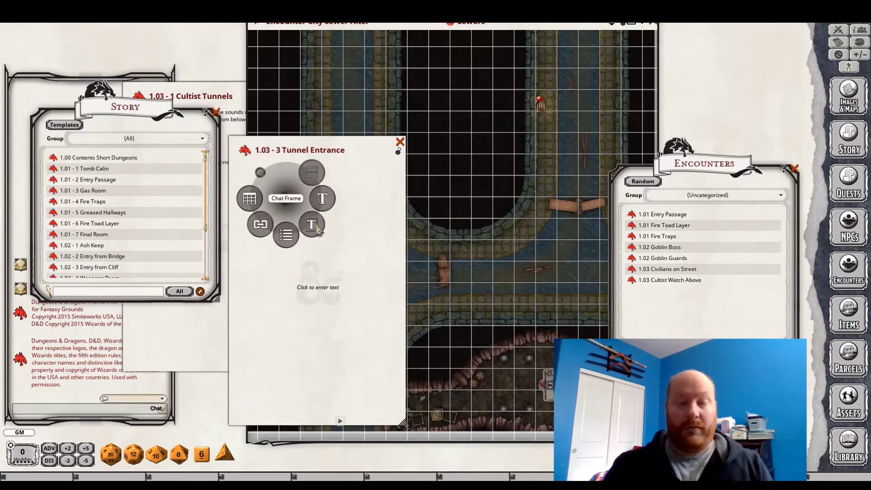
{"action": "left_click", "coordinate": [331, 181]}
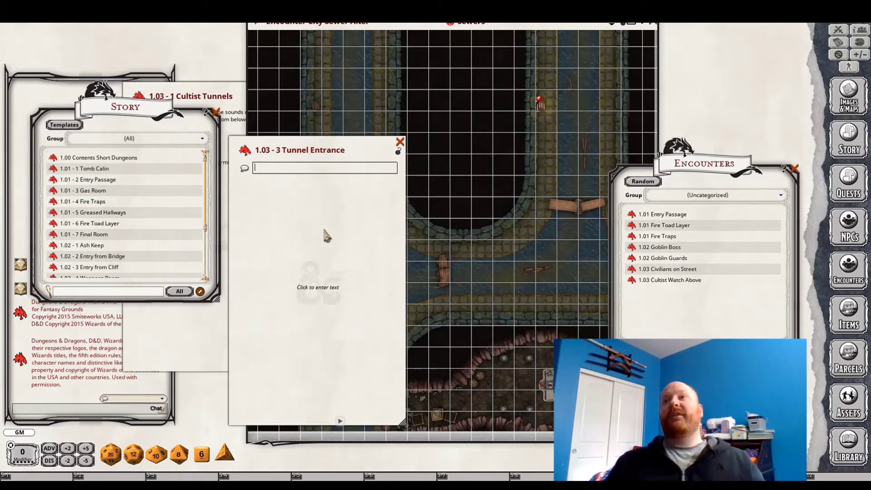
{"action": "type", "text": "The suprisi"}
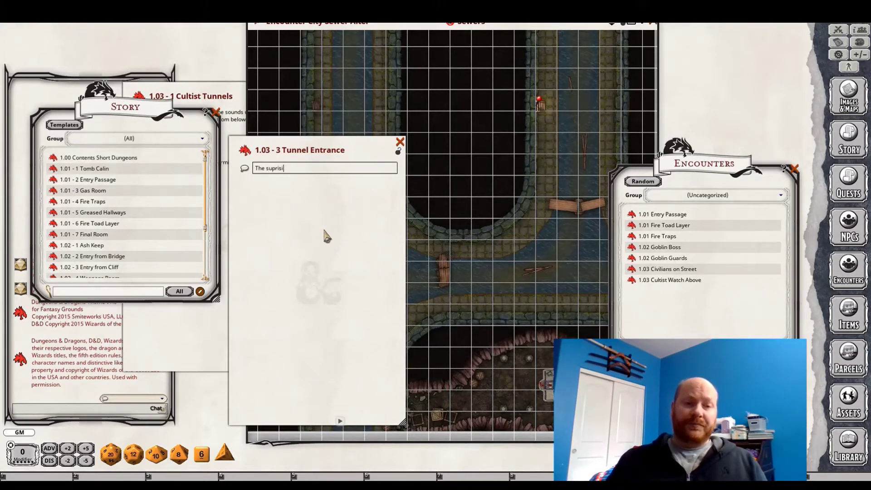
{"action": "type", "text": "ngly clean ladd"}
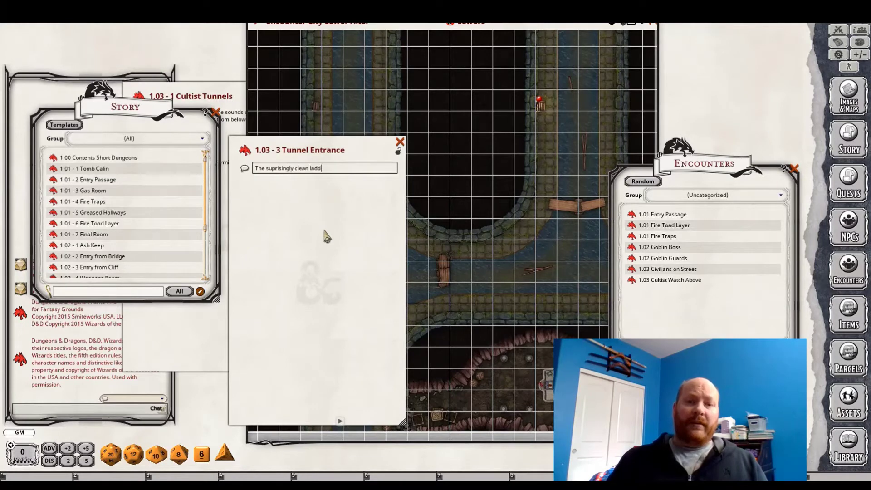
{"action": "type", "text": "er"}
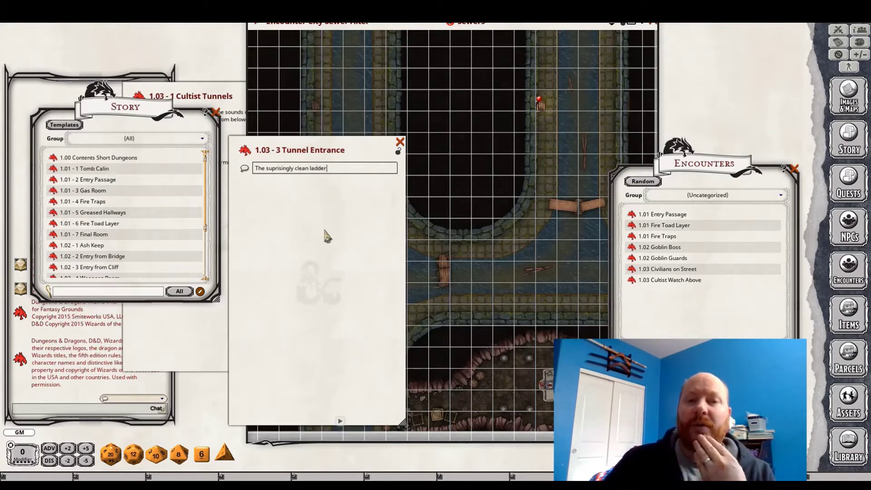
{"action": "type", "text": " is easy to"}
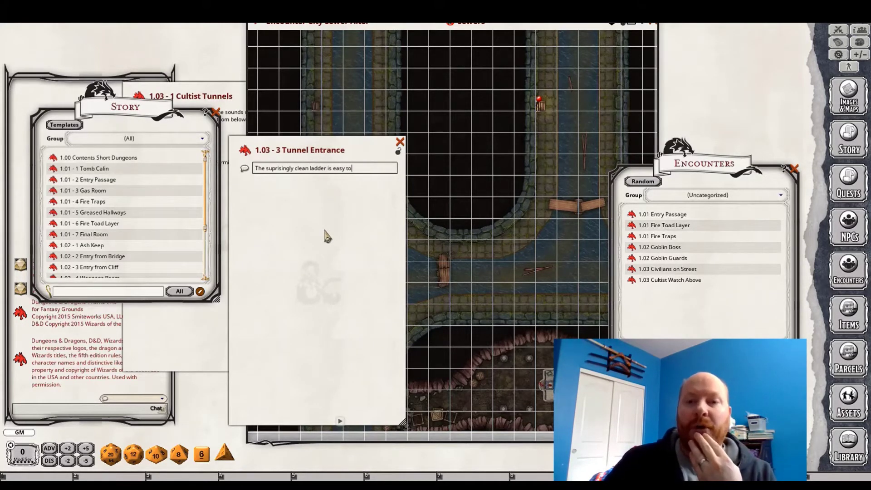
- Remove the draft wording after "The" from the boxed read-aloud text of the Tunnel Entrance story entry
{"action": "type", "text": " use"}
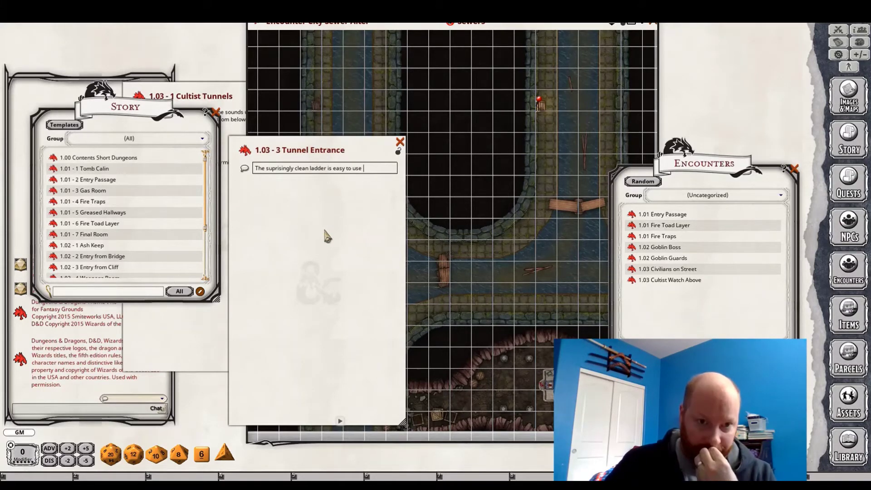
{"action": "key", "text": "BackSpace"}
{"action": "key", "text": "BackSpace"}
{"action": "key", "text": "BackSpace"}
{"action": "key", "text": "BackSpace"}
{"action": "key", "text": "BackSpace"}
{"action": "key", "text": "BackSpace"}
{"action": "key", "text": "BackSpace"}
{"action": "key", "text": "BackSpace"}
{"action": "key", "text": "BackSpace"}
{"action": "key", "text": "BackSpace"}
{"action": "key", "text": "BackSpace"}
{"action": "key", "text": "BackSpace"}
{"action": "key", "text": "BackSpace"}
{"action": "key", "text": "BackSpace"}
{"action": "key", "text": "BackSpace"}
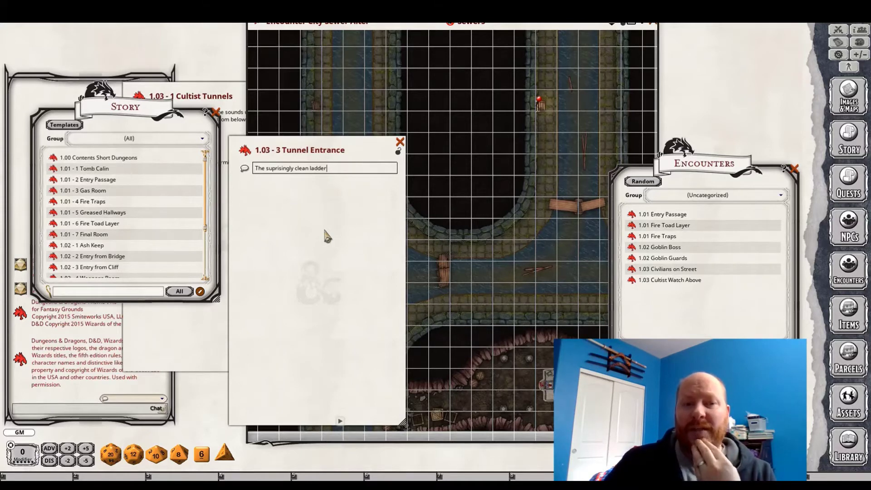
{"action": "key", "text": "BackSpace"}
{"action": "key", "text": "BackSpace"}
{"action": "key", "text": "BackSpace"}
{"action": "key", "text": "BackSpace"}
{"action": "key", "text": "BackSpace"}
{"action": "key", "text": "BackSpace"}
{"action": "key", "text": "BackSpace"}
{"action": "key", "text": "BackSpace"}
{"action": "key", "text": "BackSpace"}
{"action": "key", "text": "BackSpace"}
{"action": "key", "text": "BackSpace"}
{"action": "key", "text": "BackSpace"}
{"action": "key", "text": "BackSpace"}
{"action": "key", "text": "BackSpace"}
{"action": "key", "text": "BackSpace"}
{"action": "key", "text": "BackSpace"}
{"action": "key", "text": "BackSpace"}
{"action": "key", "text": "BackSpace"}
{"action": "key", "text": "BackSpace"}
{"action": "key", "text": "BackSpace"}
- Write the boxed text's opening sentence: "The ladder is suprisingly clean as compared to the muck covered walls and tiles."
{"action": "type", "text": "lad"}
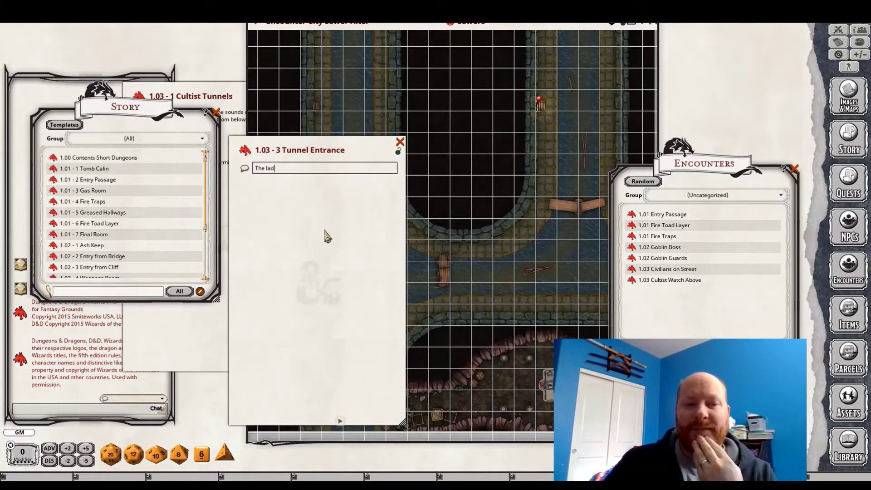
{"action": "type", "text": "der is supris"}
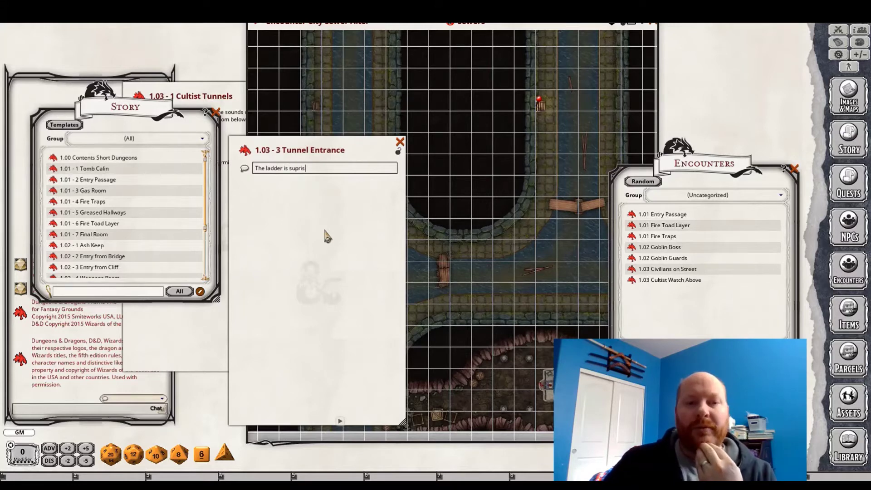
{"action": "type", "text": "ing"}
{"action": "key", "text": "BackSpace"}
{"action": "key", "text": "BackSpace"}
{"action": "key", "text": "BackSpace"}
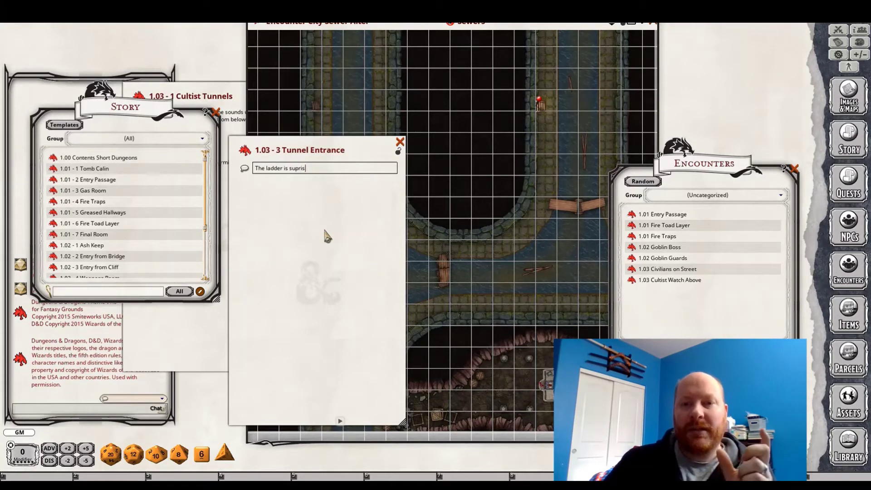
{"action": "type", "text": "ingly clean "}
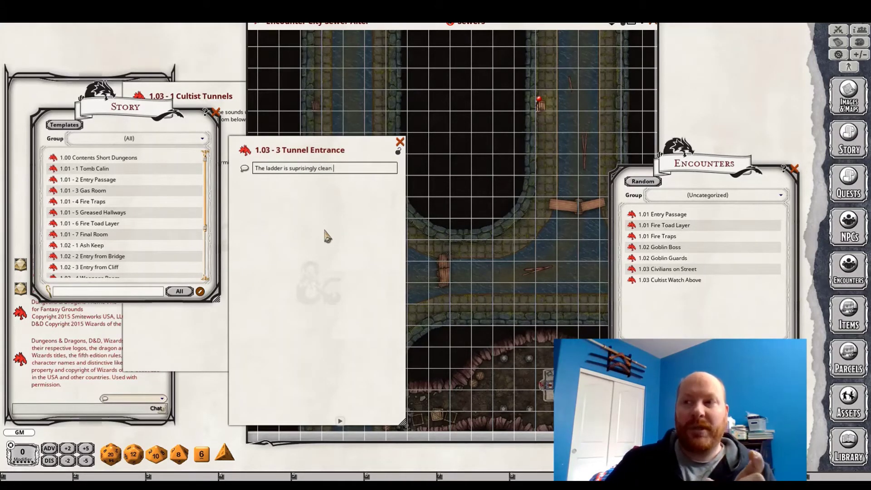
{"action": "type", "text": "as compared to t"}
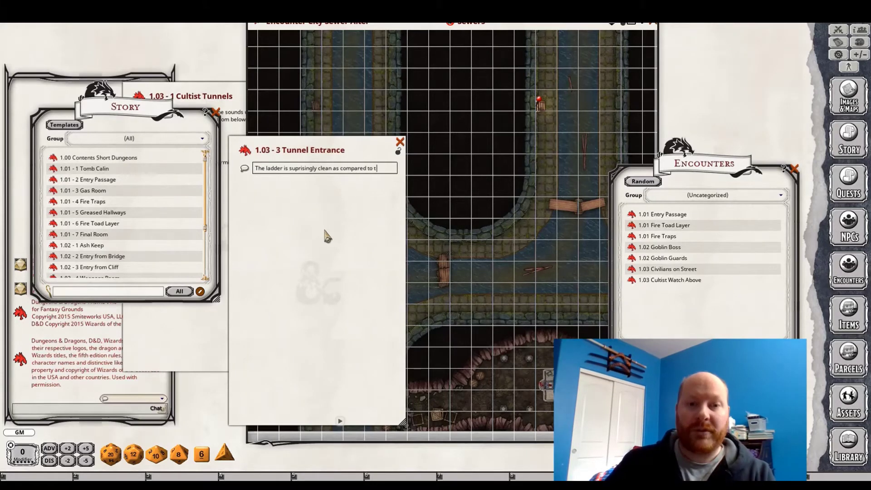
{"action": "type", "text": "he muck covere"}
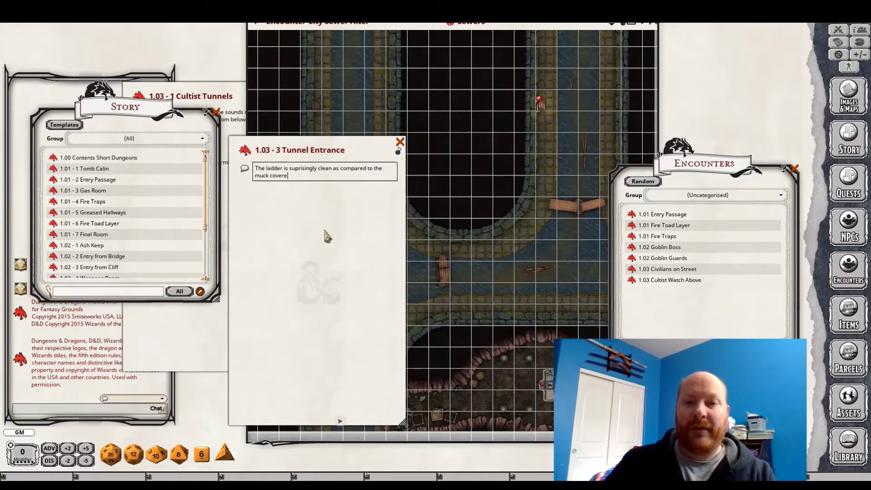
{"action": "type", "text": "d walls and "}
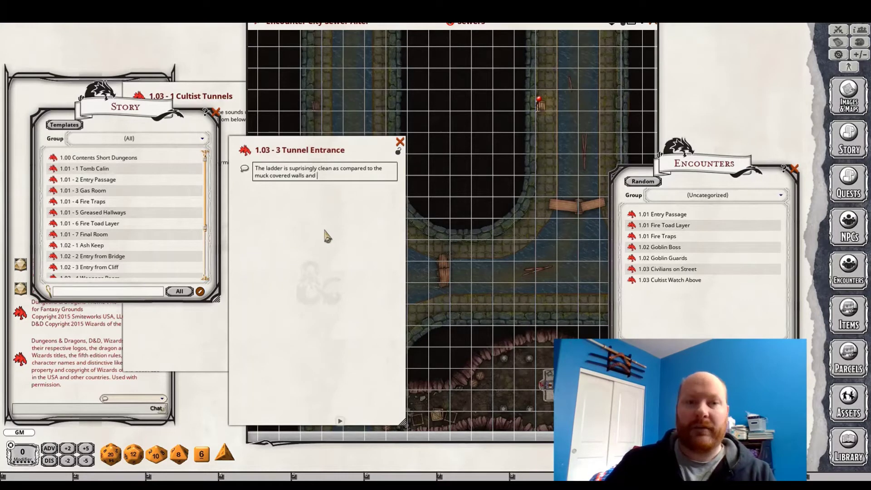
{"action": "type", "text": "tiles. "}
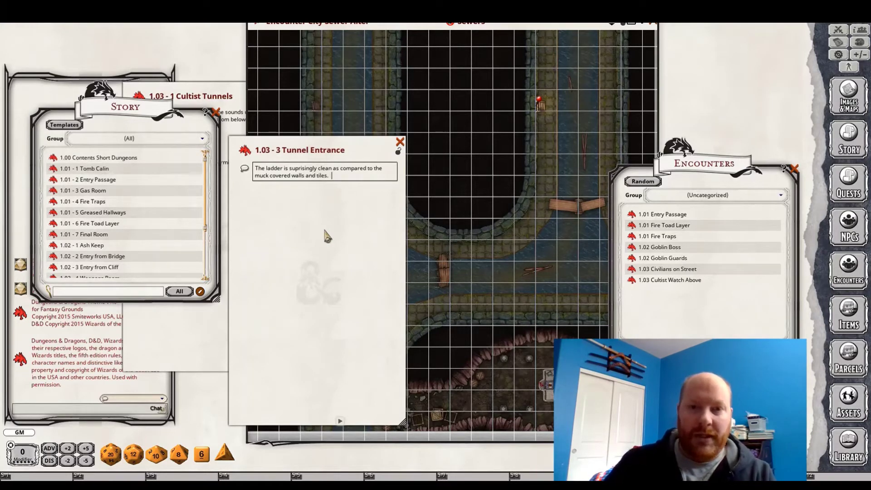
- Add the sentence "Slow moving water drifts towards an unknown destination." to the boxed text
{"action": "type", "text": " Slow movin"}
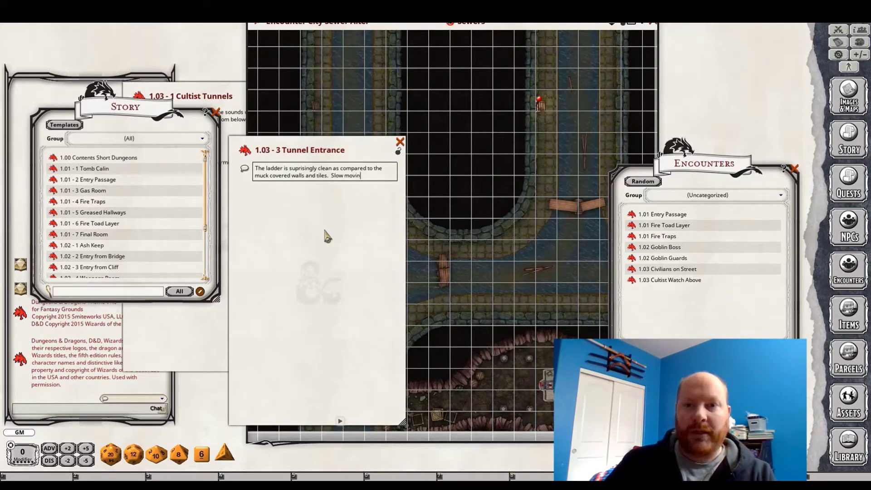
{"action": "type", "text": "g water dri"}
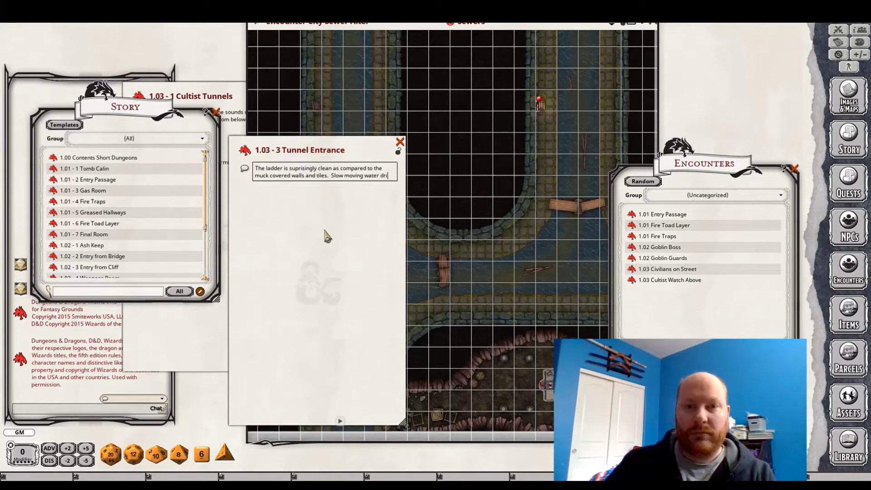
{"action": "type", "text": "fts"}
{"action": "type", "text": "towards and"}
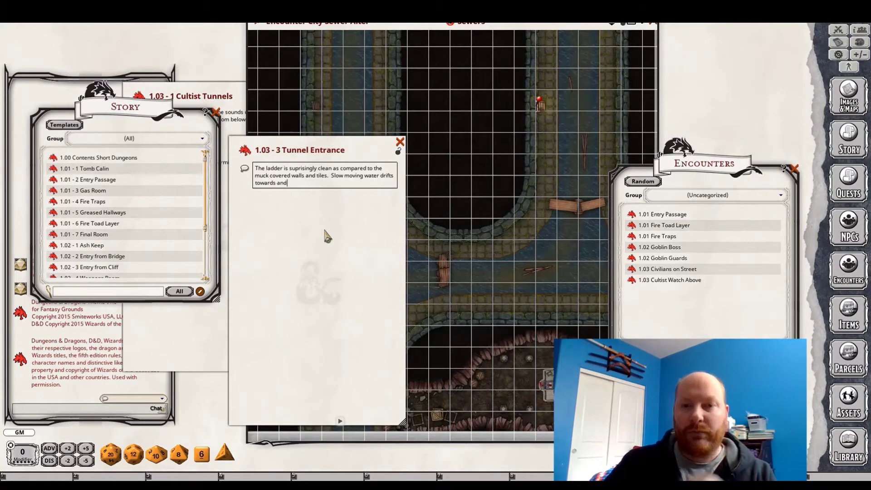
{"action": "key", "text": "BackSpace"}
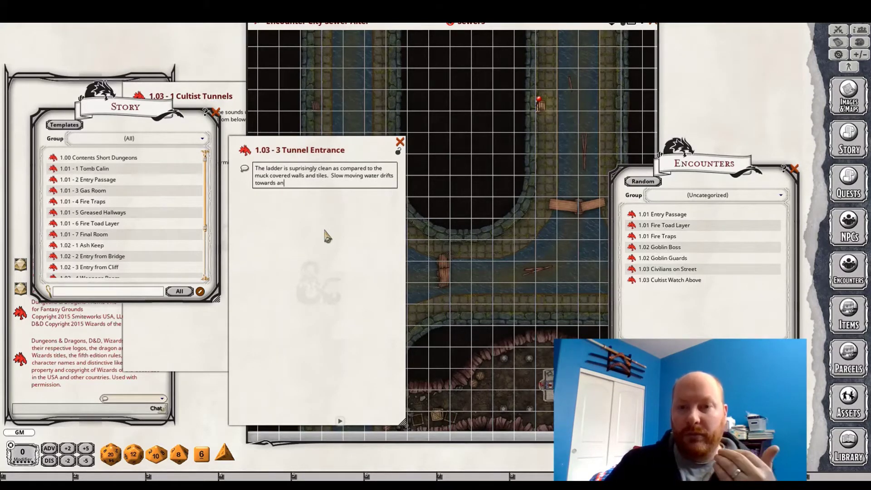
{"action": "type", "text": "unknown"}
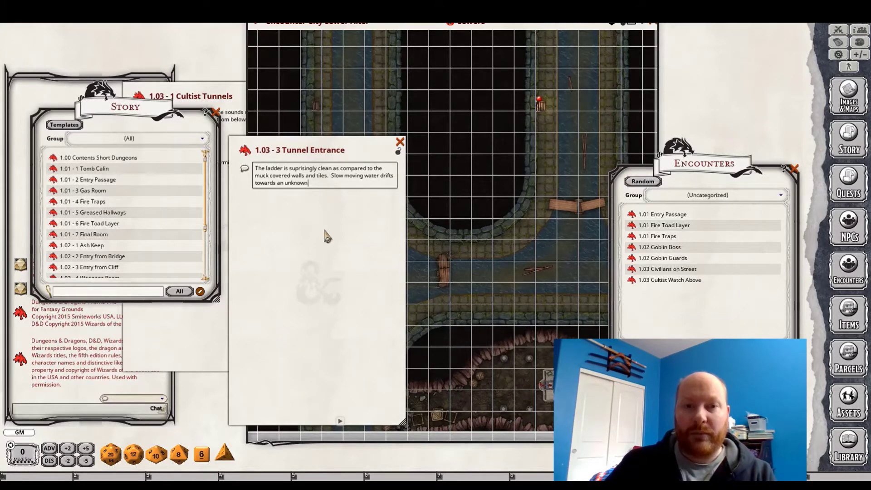
{"action": "type", "text": " destination"}
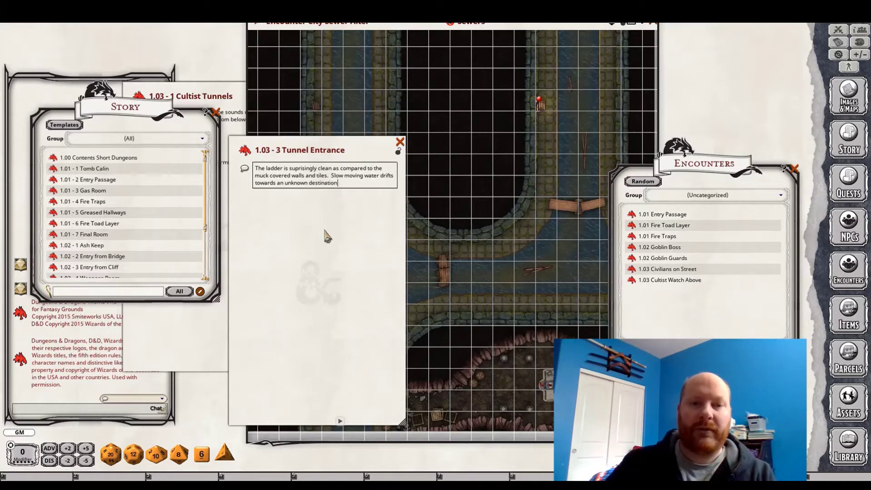
{"action": "type", "text": "."}
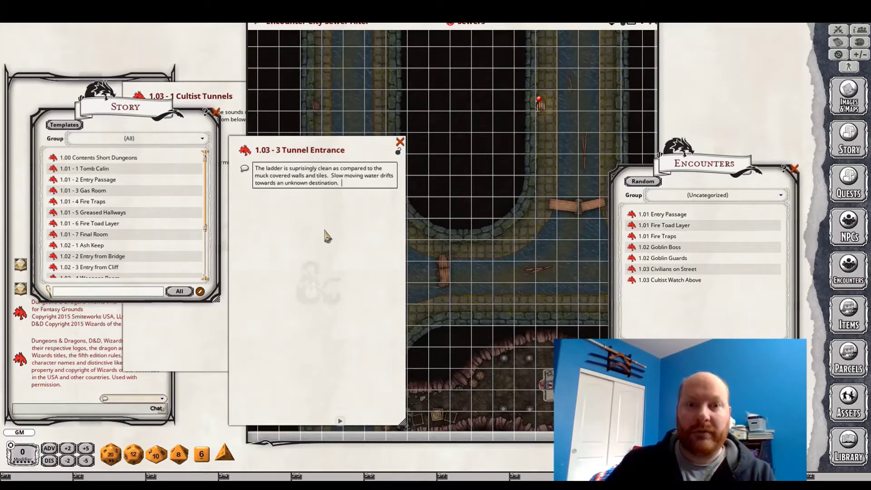
- Finish the boxed text with the sentence "Sounds of grinding and low murmors echo softly."
{"action": "type", "text": "  Sounds o"}
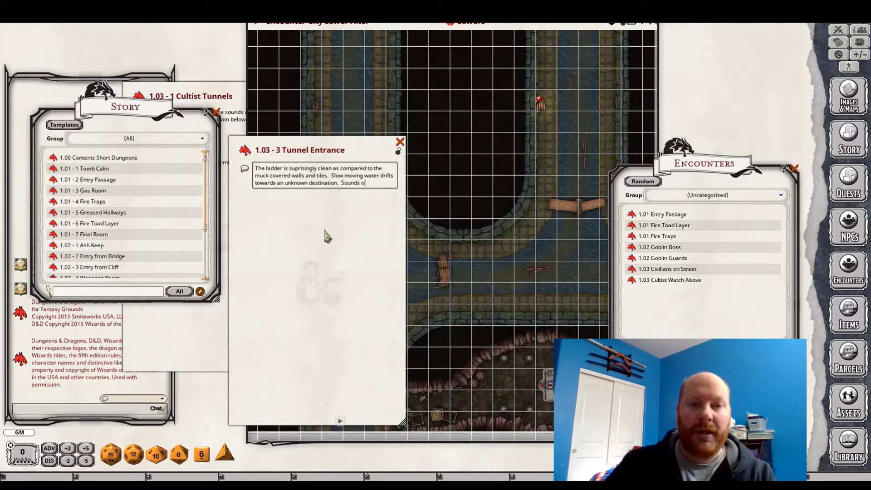
{"action": "type", "text": "f s"}
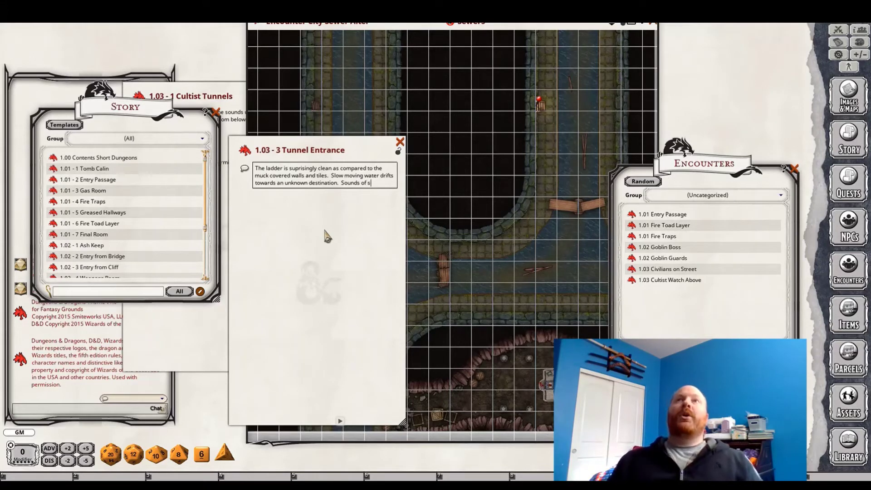
{"action": "type", "text": "liding"}
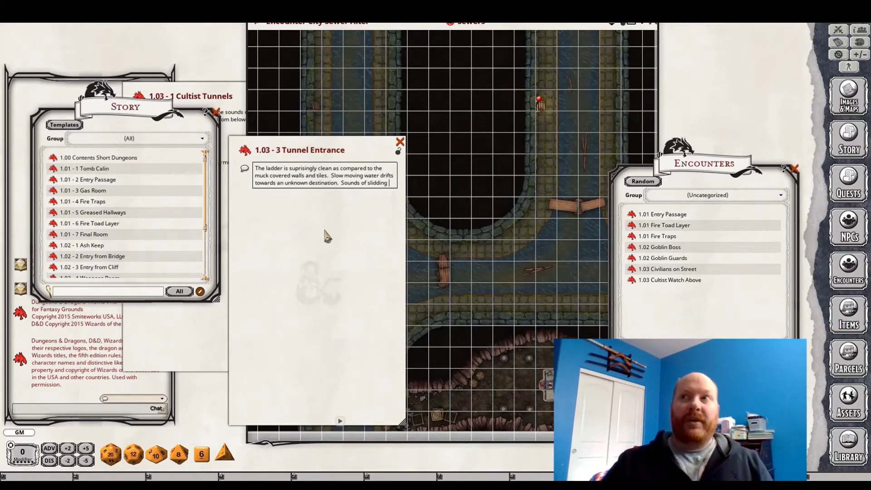
{"action": "key", "text": "BackSpace"}
{"action": "key", "text": "BackSpace"}
{"action": "key", "text": "BackSpace"}
{"action": "key", "text": "BackSpace"}
{"action": "key", "text": "BackSpace"}
{"action": "key", "text": "BackSpace"}
{"action": "key", "text": "BackSpace"}
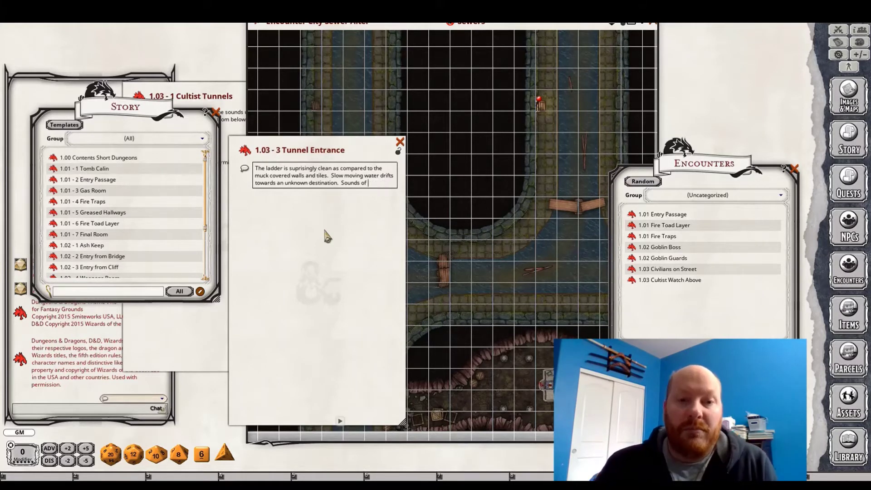
{"action": "type", "text": "grinding and"}
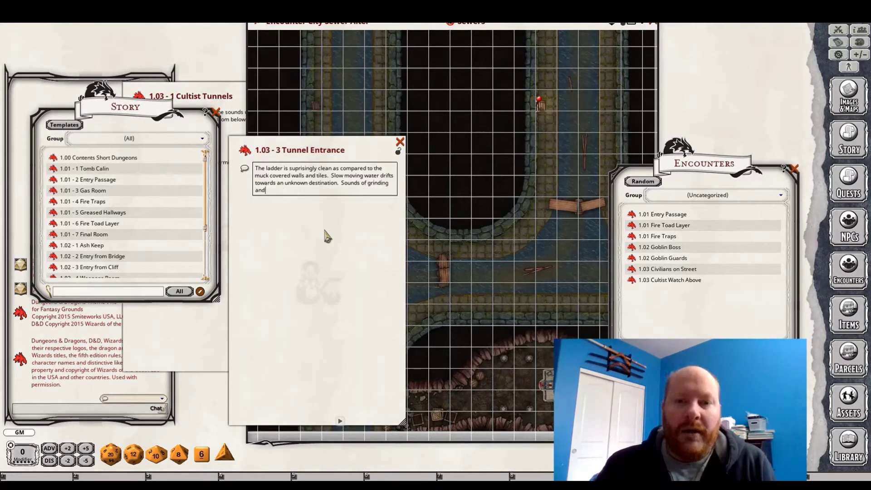
{"action": "type", "text": " low murmers"}
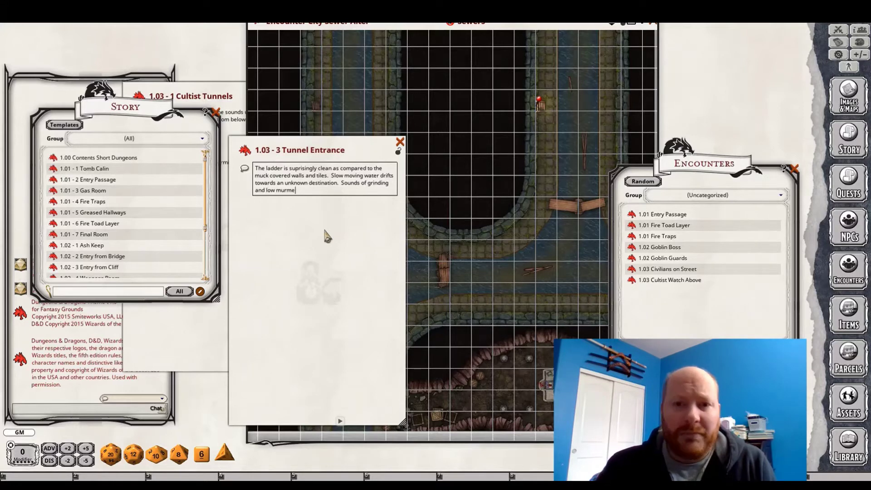
{"action": "key", "text": "BackSpace"}
{"action": "key", "text": "BackSpace"}
{"action": "key", "text": "BackSpace"}
{"action": "type", "text": "ors e"}
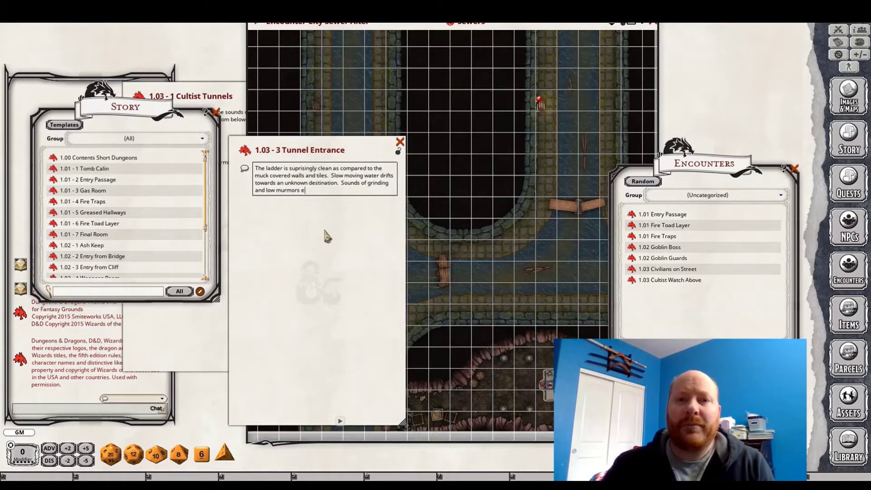
{"action": "type", "text": "cho softly"}
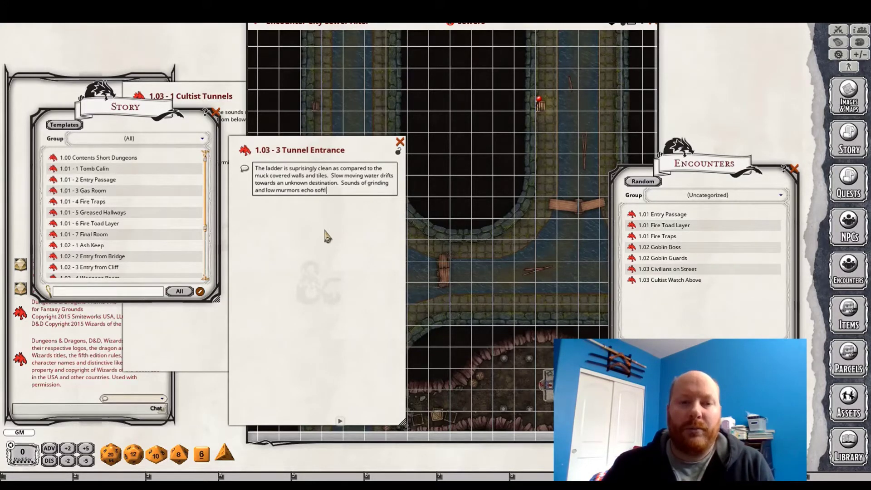
{"action": "type", "text": ". "}
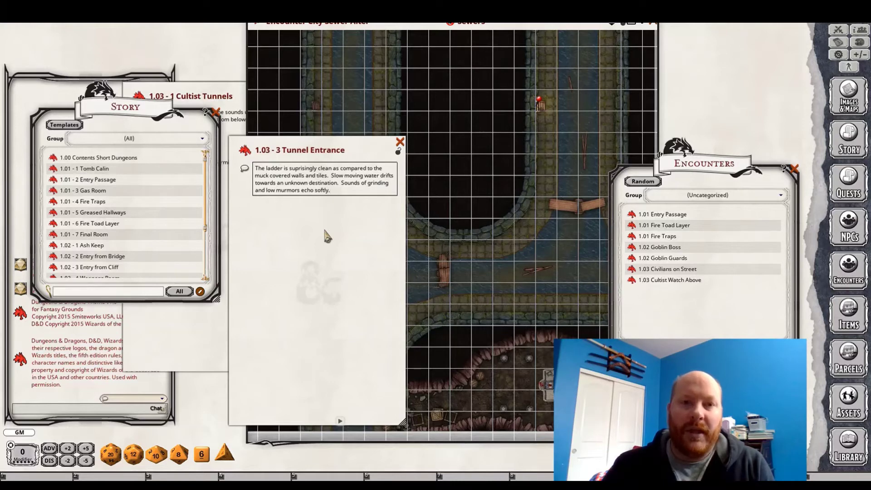
- Below the boxed text, write "Two cultists wait below to warn their leader, undead has been raised and are currently milling about."
{"action": "type", "text": "Two c"}
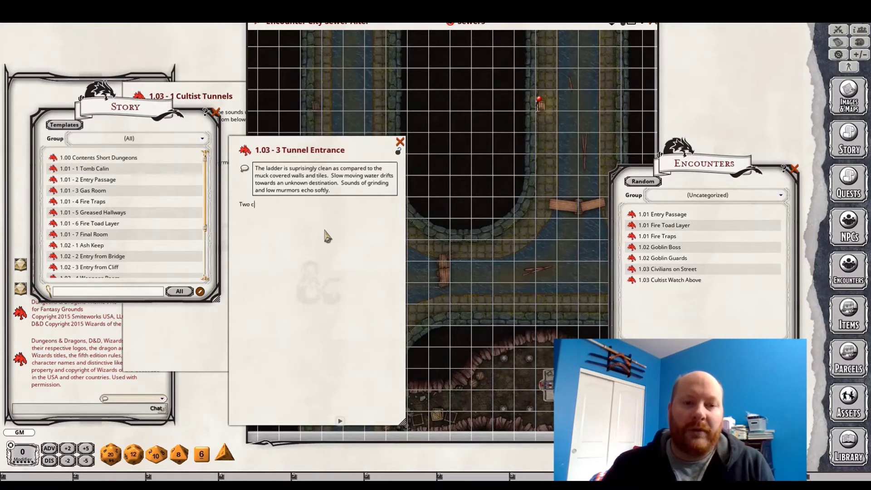
{"action": "type", "text": "ultists w"}
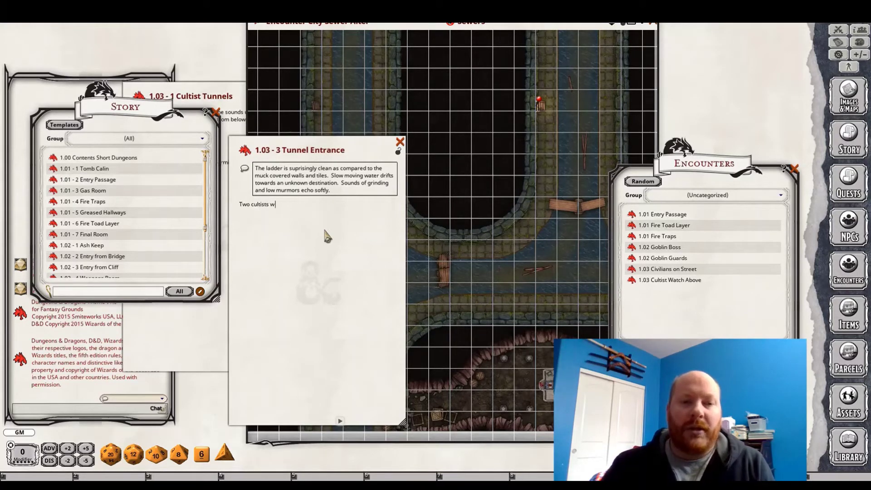
{"action": "type", "text": "ait below to warn their leader"}
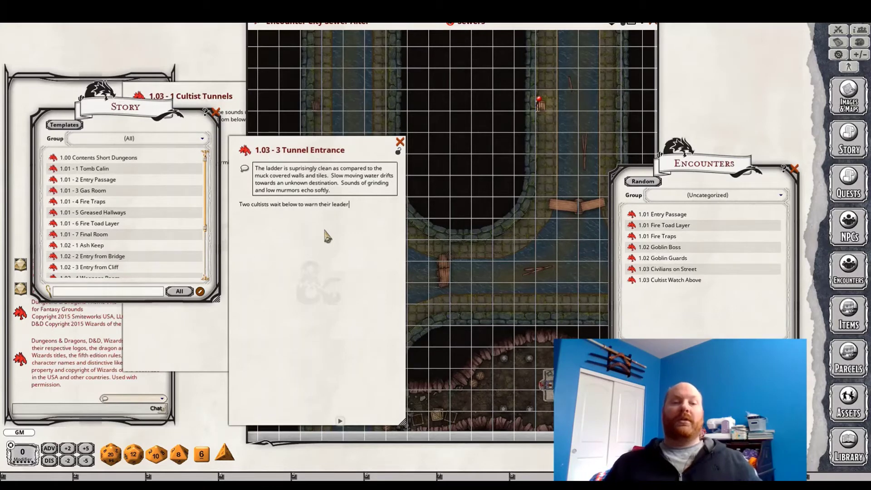
{"action": "type", "text": ", "}
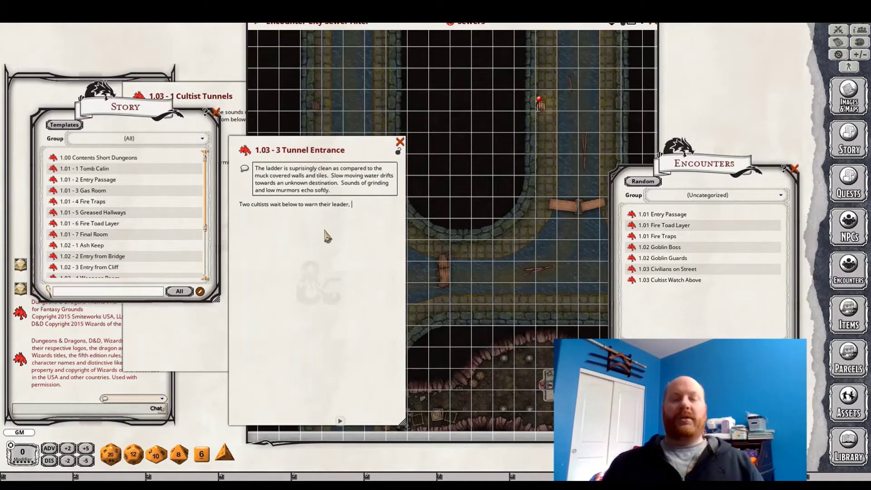
{"action": "type", "text": "undead has been"}
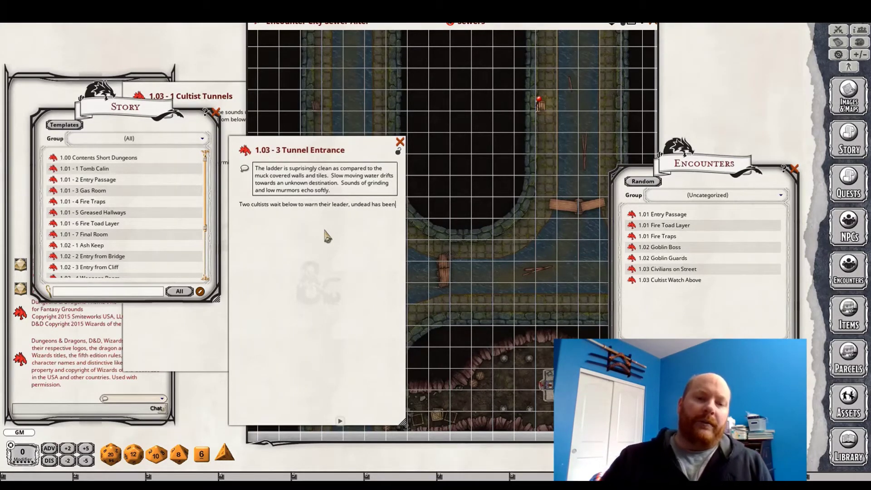
{"action": "type", "text": " raised and"}
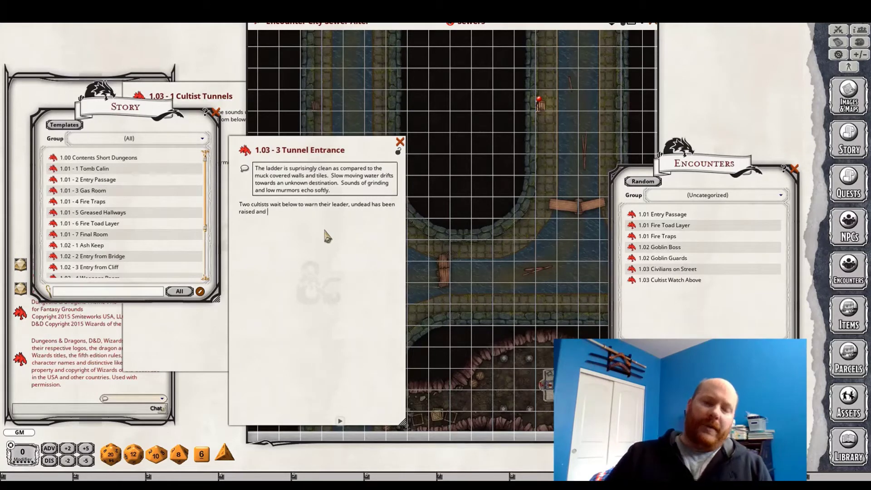
{"action": "type", "text": " are v"}
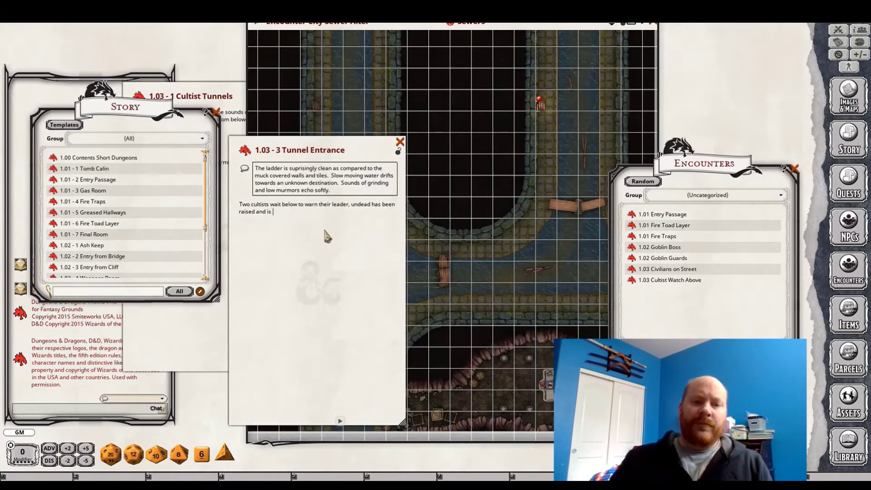
{"action": "key", "text": "BackSpace"}
{"action": "type", "text": "currently milling ab"}
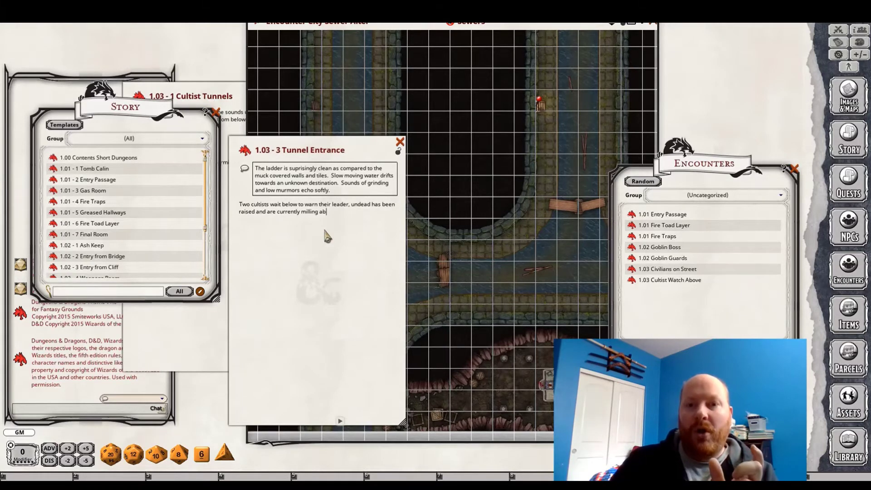
{"action": "type", "text": "out."}
- In a new paragraph of the notes, write "The cultists can command the undead when they are within 15 feet, but"
{"action": "key", "text": "Return"}
{"action": "type", "text": "The"}
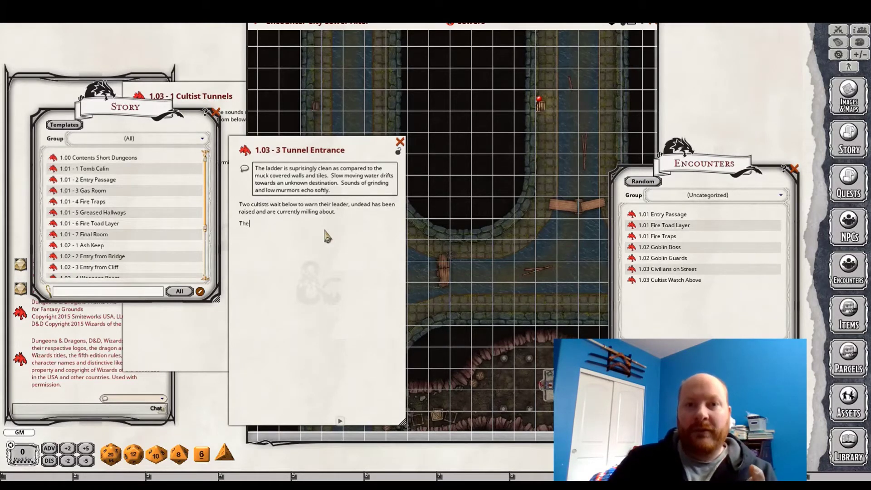
{"action": "type", "text": " cultists can command the und"}
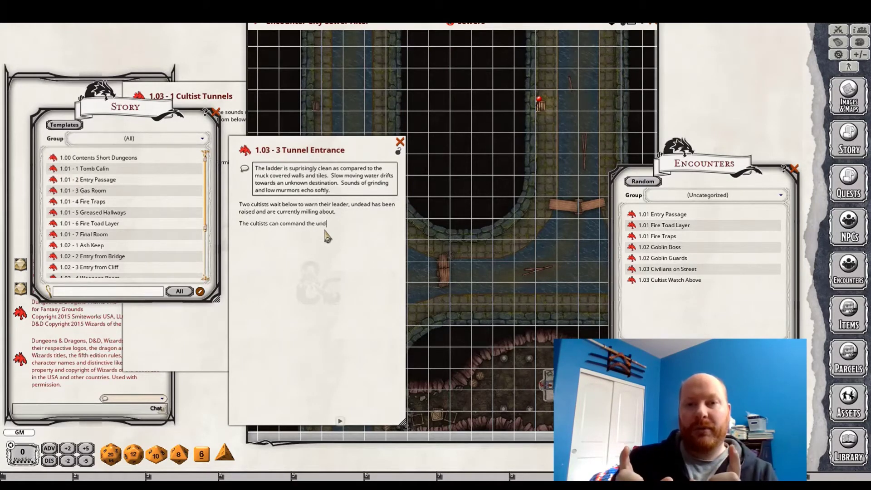
{"action": "type", "text": "ead when they are "}
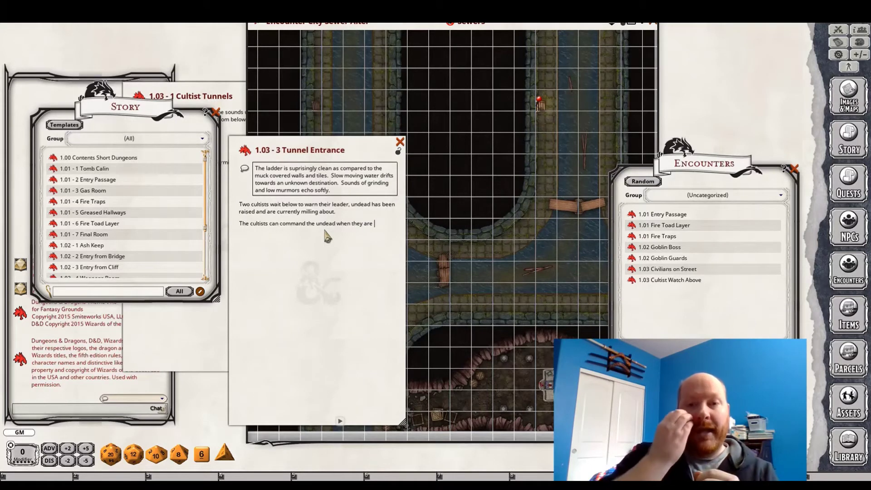
{"action": "type", "text": "within "}
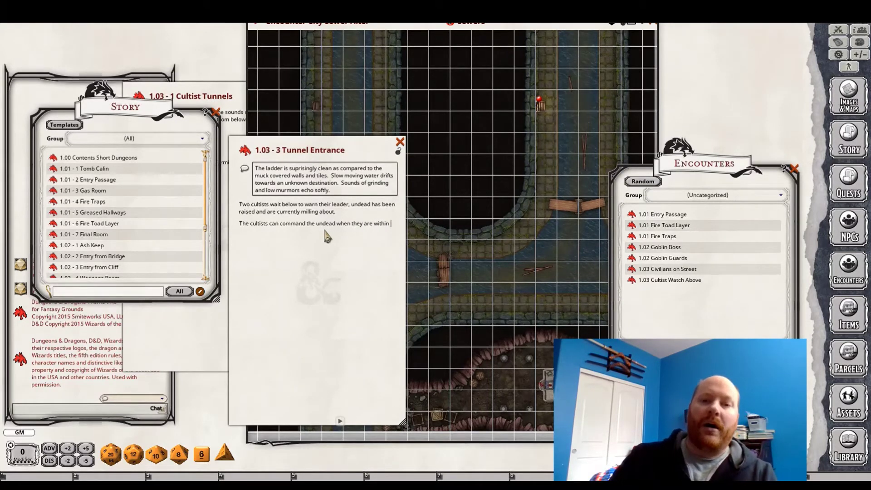
{"action": "type", "text": "15 fe"}
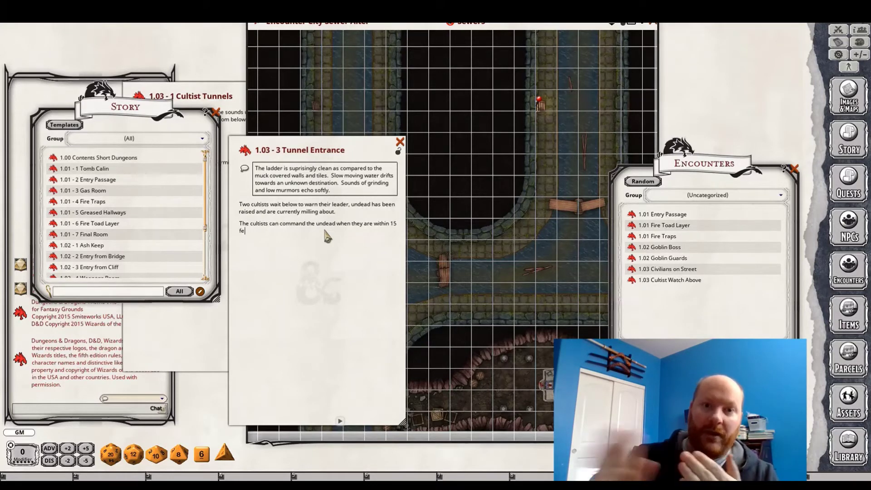
{"action": "type", "text": "et, bu"}
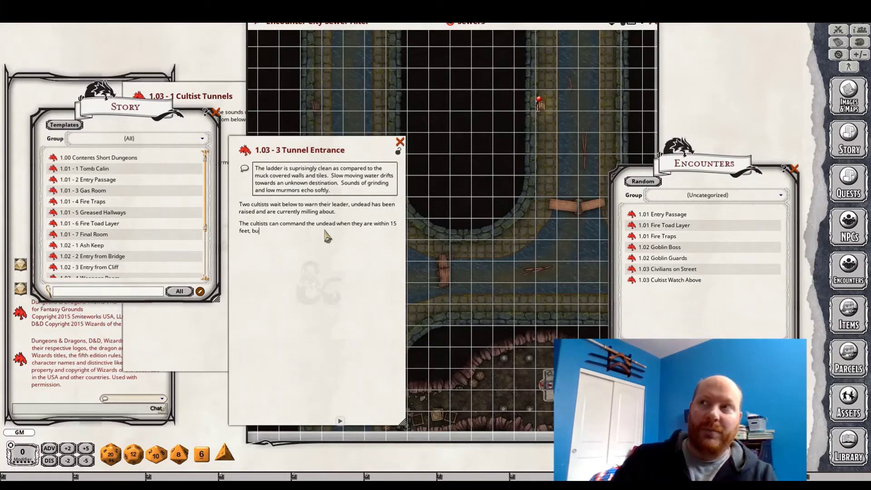
- Complete the sentence with "the undead will attack non cultists if they are within 10 feet."
{"action": "type", "text": "t the undead will "}
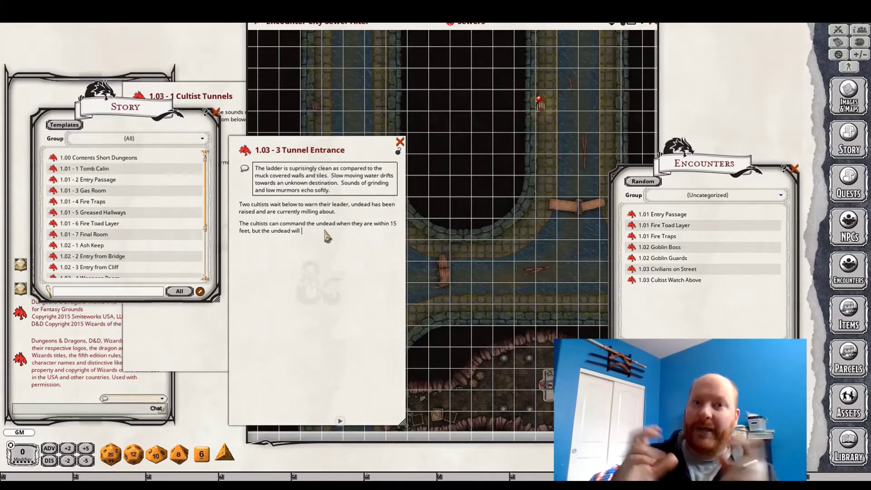
{"action": "type", "text": "attack no"}
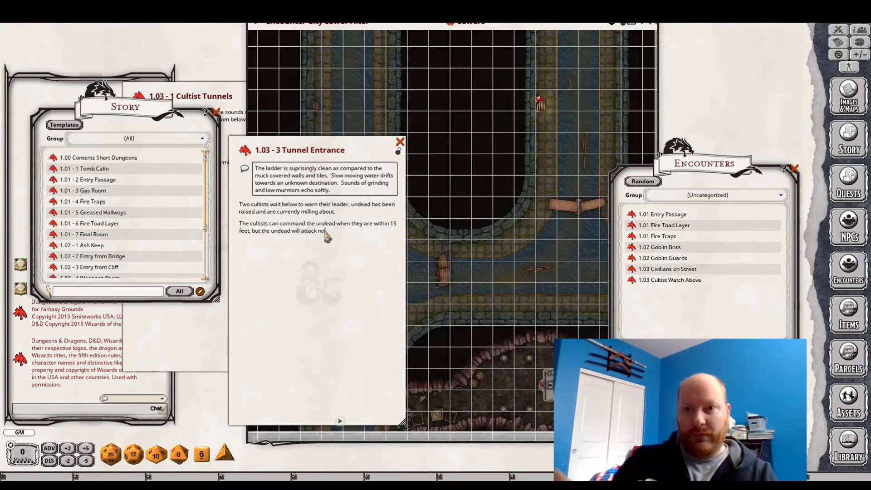
{"action": "type", "text": "n cultists"}
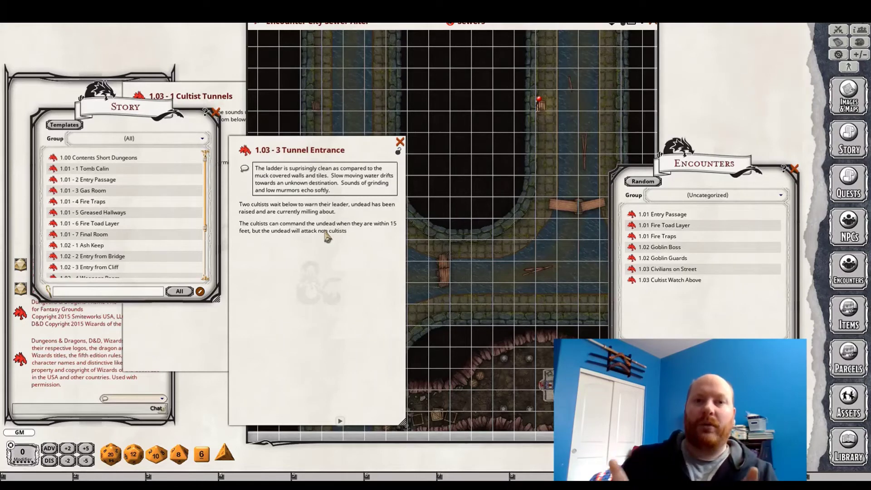
{"action": "type", "text": " if they are "}
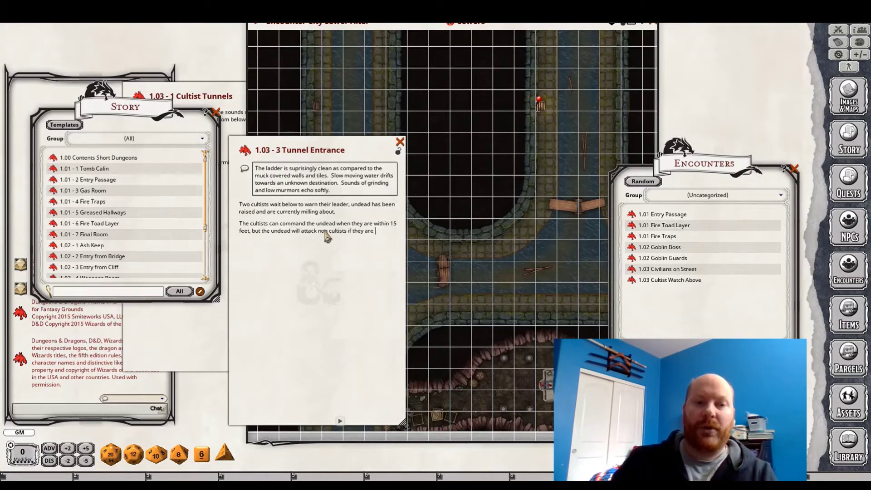
{"action": "type", "text": "within 10 feet."}
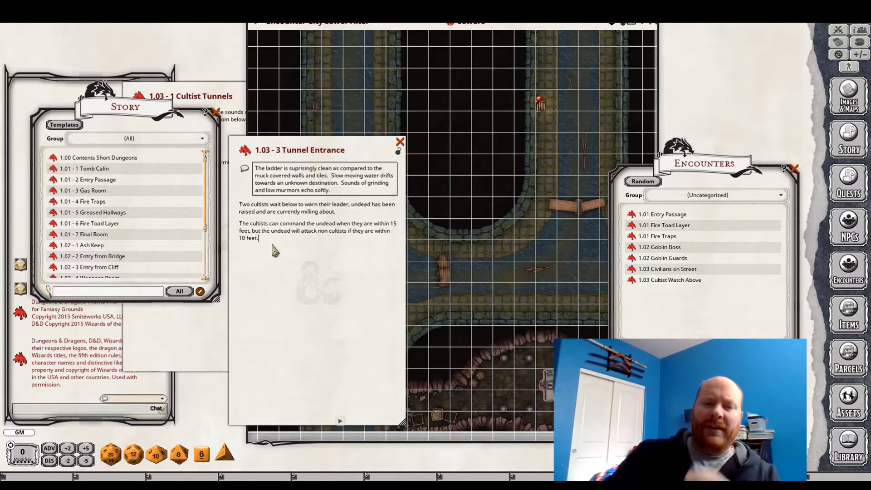
- Replace the sentence's closing words "within 10 feet" so that it ends "if they are spotted."
{"action": "left_click_drag", "start_coordinate": [263, 239], "coordinate": [241, 242]}
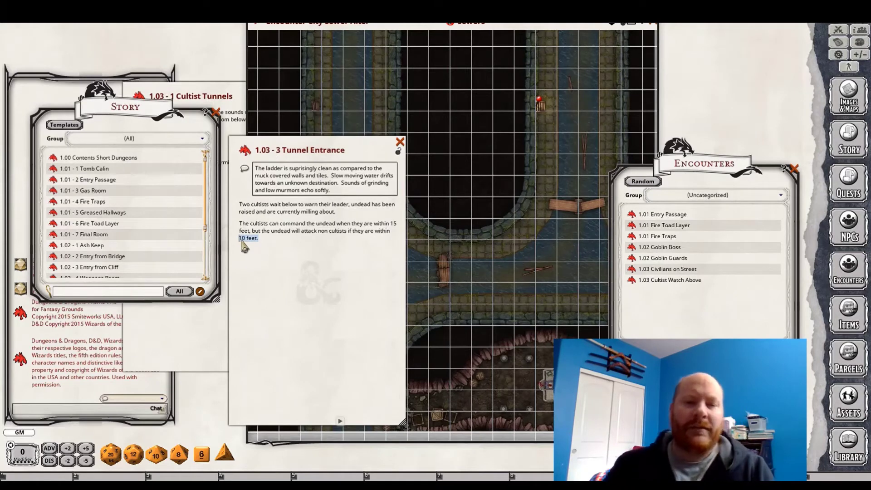
{"action": "key", "text": "BackSpace"}
{"action": "key", "text": "BackSpace"}
{"action": "key", "text": "BackSpace"}
{"action": "key", "text": "BackSpace"}
{"action": "key", "text": "BackSpace"}
{"action": "key", "text": "BackSpace"}
{"action": "key", "text": "BackSpace"}
{"action": "key", "text": "BackSpace"}
{"action": "key", "text": "BackSpace"}
{"action": "key", "text": "BackSpace"}
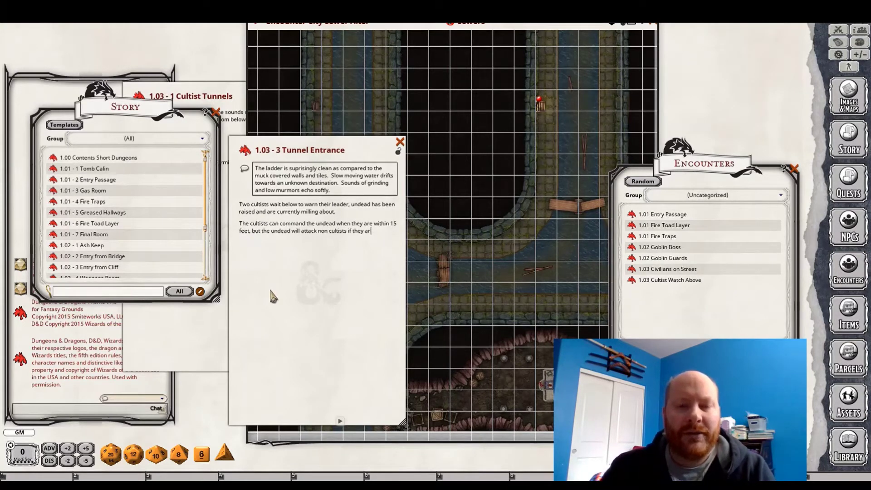
{"action": "key", "text": "BackSpace"}
{"action": "key", "text": "BackSpace"}
{"action": "type", "text": "are sp"}
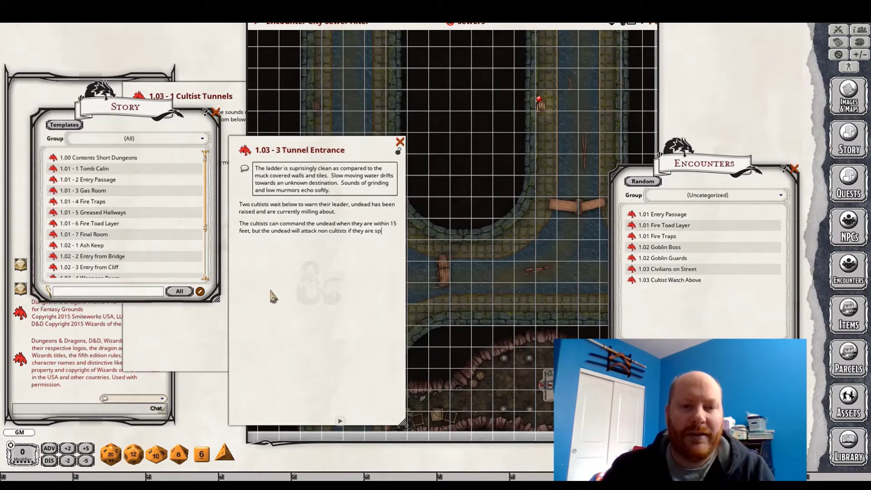
{"action": "type", "text": "otted."}
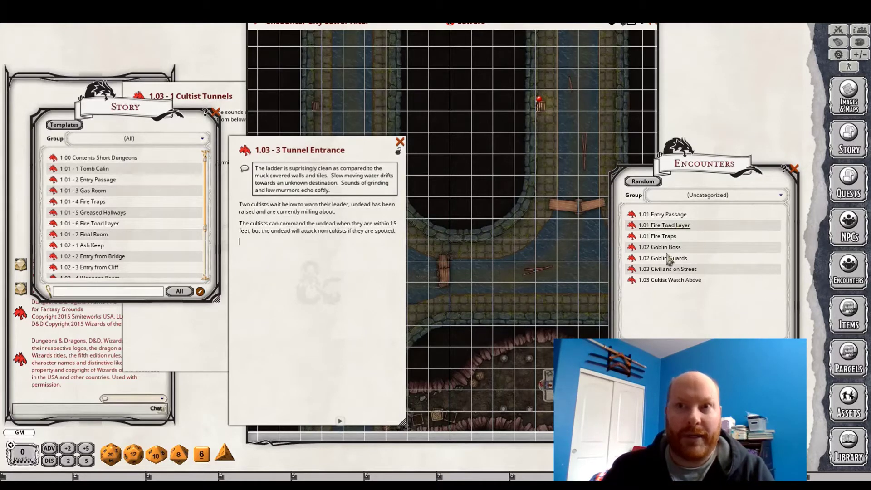
- Check the "1.03 Cultist Watch Above" encounter and duplicate it within the uncategorized encounters
{"action": "left_click", "coordinate": [673, 280]}
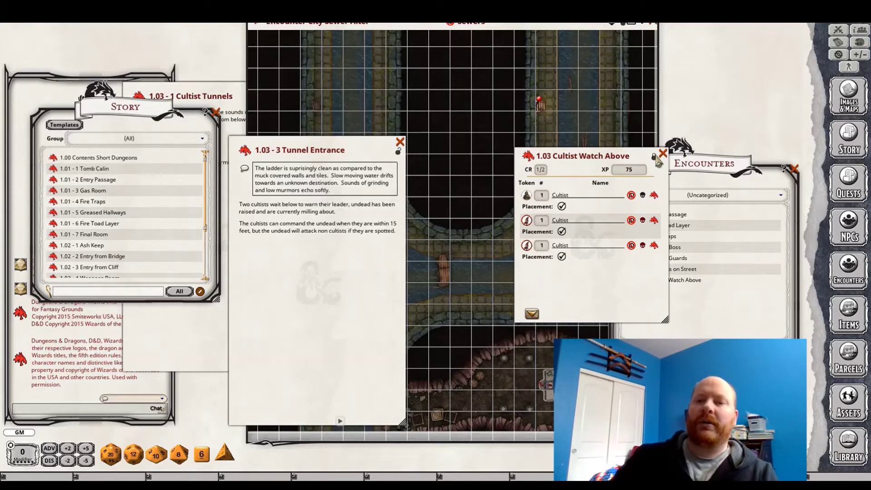
{"action": "left_click", "coordinate": [663, 154]}
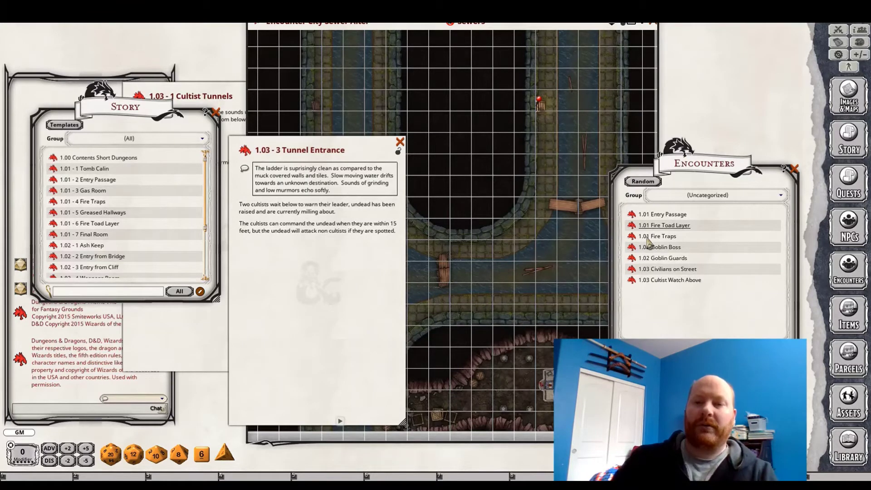
{"action": "left_click", "coordinate": [722, 196]}
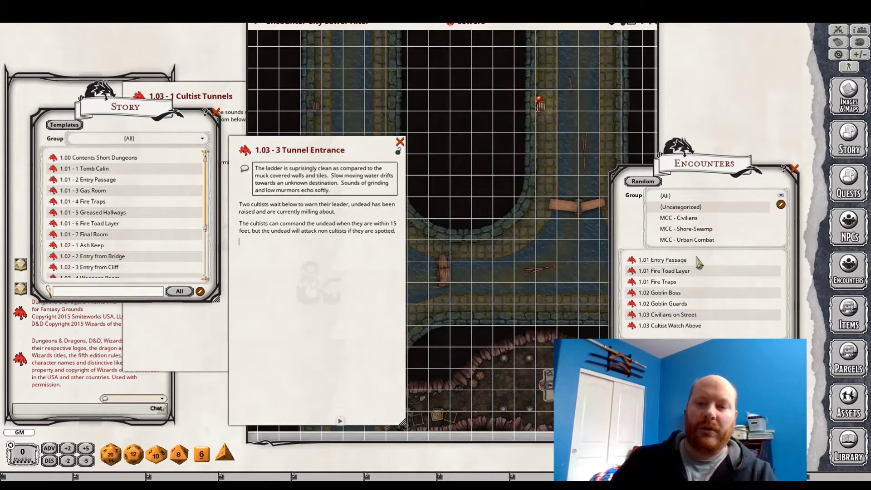
{"action": "left_click", "coordinate": [690, 207]}
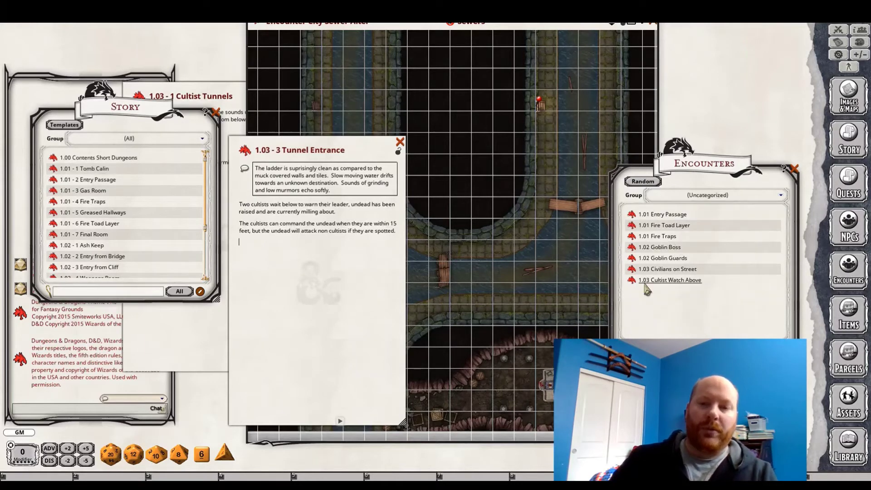
{"action": "left_click_drag", "start_coordinate": [671, 280], "coordinate": [690, 299]}
{"action": "left_click", "coordinate": [690, 293]}
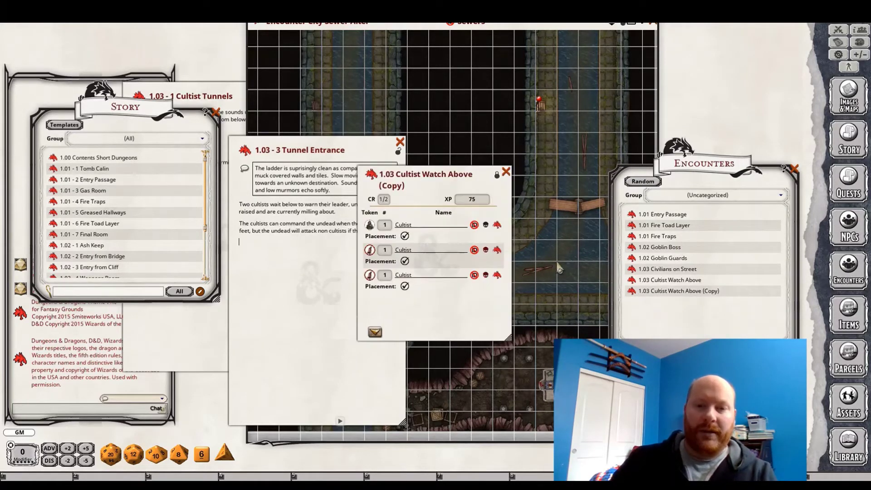
- Rename the copied encounter as "1.03 Cultist Watch Below"
{"action": "left_click", "coordinate": [413, 185]}
{"action": "left_click_drag", "start_coordinate": [408, 186], "coordinate": [443, 175]}
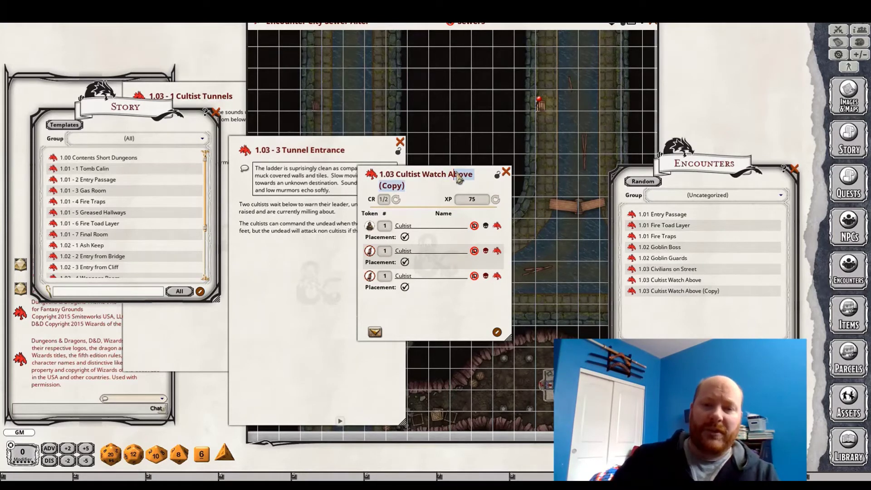
{"action": "type", "text": "Below"}
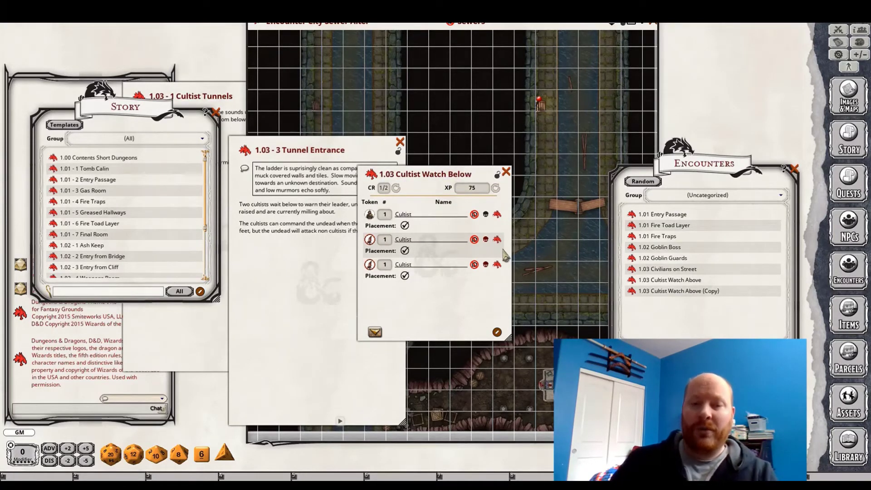
- Remove the first cultist from the "1.03 Cultist Watch Below" encounter and recalculate its CR, with the record locked again
{"action": "left_click", "coordinate": [497, 332]}
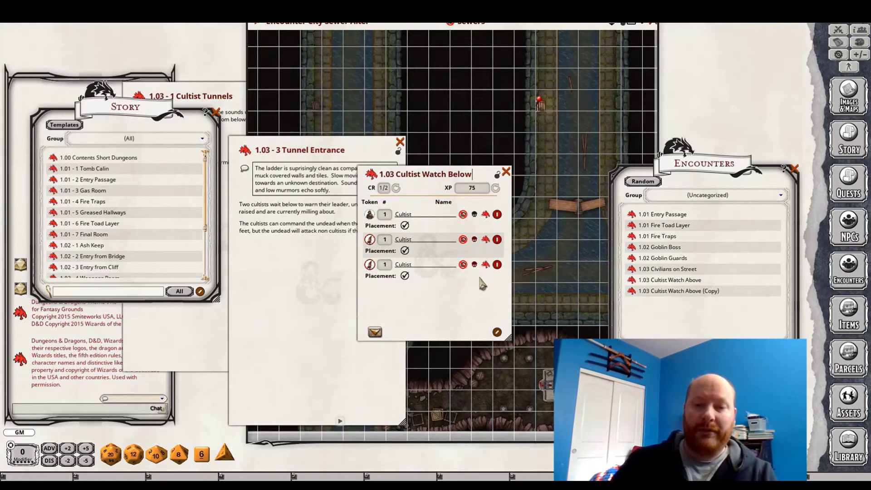
{"action": "left_click", "coordinate": [498, 214]}
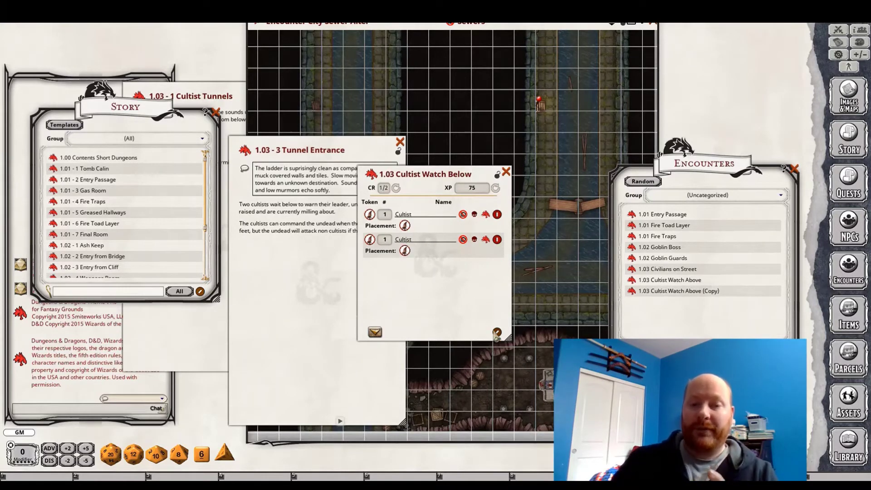
{"action": "left_click", "coordinate": [499, 176]}
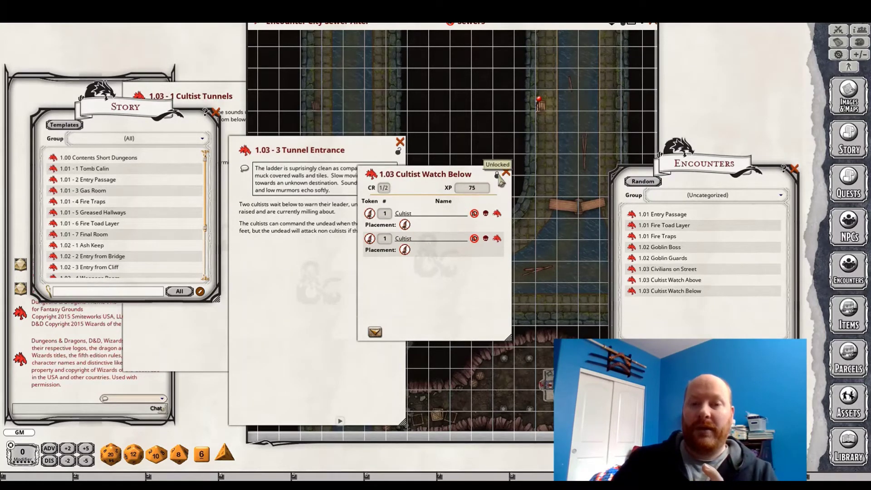
{"action": "left_click", "coordinate": [396, 188]}
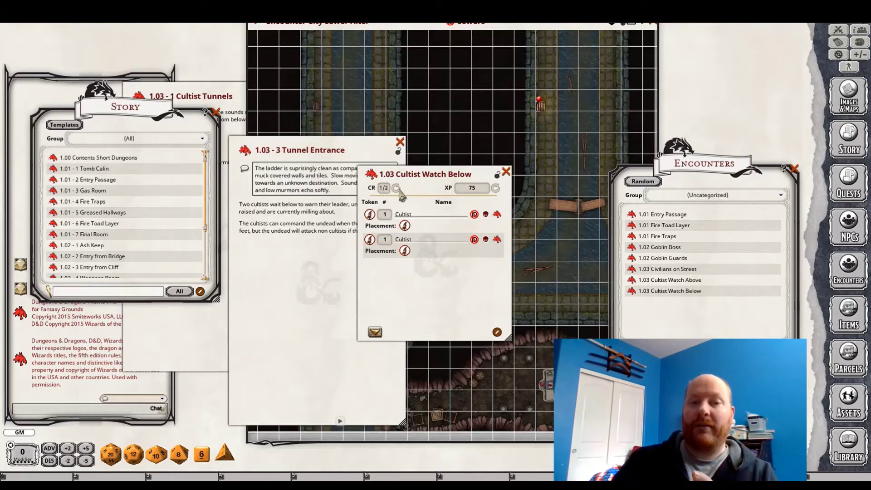
{"action": "left_click", "coordinate": [497, 174]}
{"action": "left_click", "coordinate": [663, 280]}
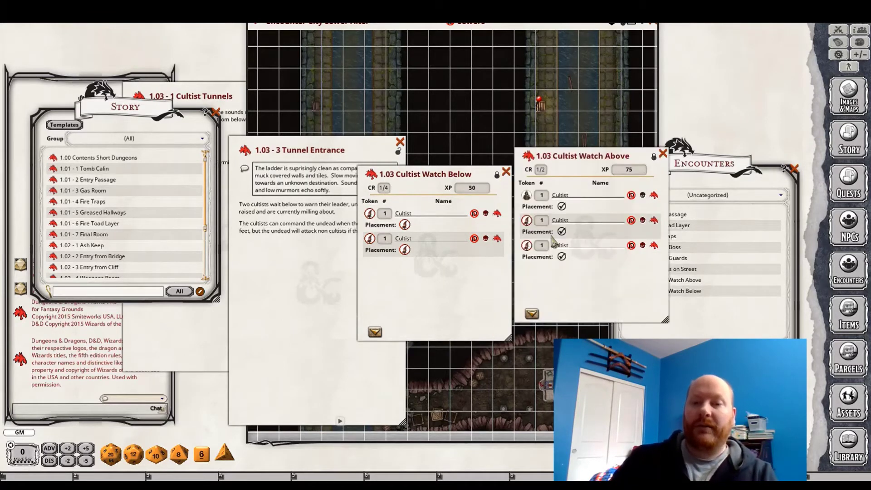
{"action": "left_click", "coordinate": [663, 154]}
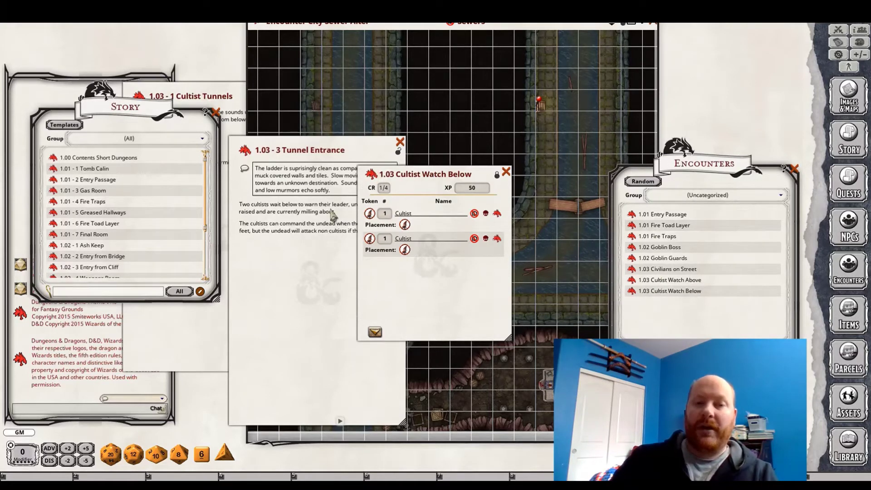
- Link the "1.03 Cultist Watch Below" encounter beneath the notes of the "1.03 - 3 Tunnel Entrance" story
{"action": "left_click", "coordinate": [309, 236]}
{"action": "left_click", "coordinate": [447, 249]}
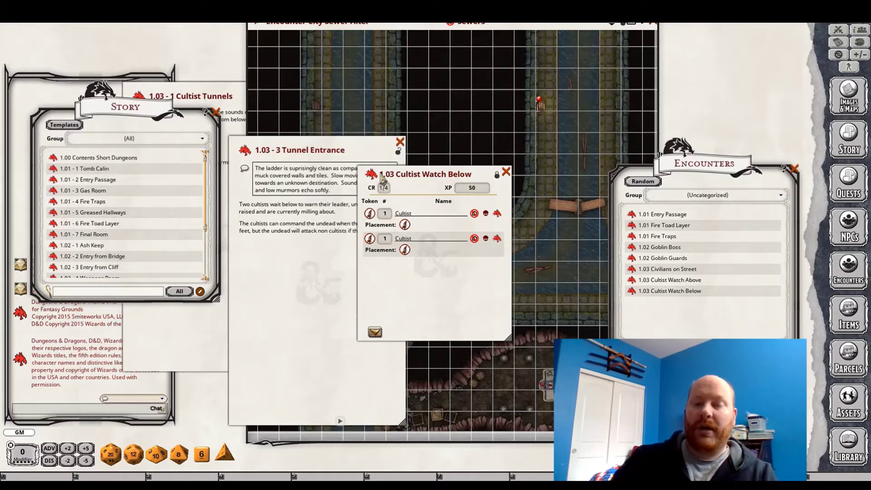
{"action": "left_click_drag", "start_coordinate": [373, 173], "coordinate": [327, 259]}
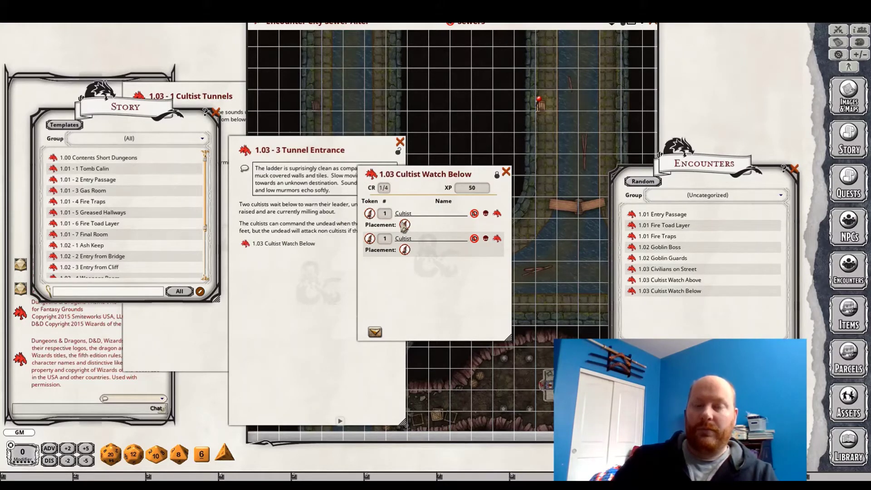
- Place the encounter's two cultist tokens on the sewer map, on adjacent walkway squares just south of the pinned ladder
{"action": "left_click_drag", "start_coordinate": [405, 226], "coordinate": [546, 122]}
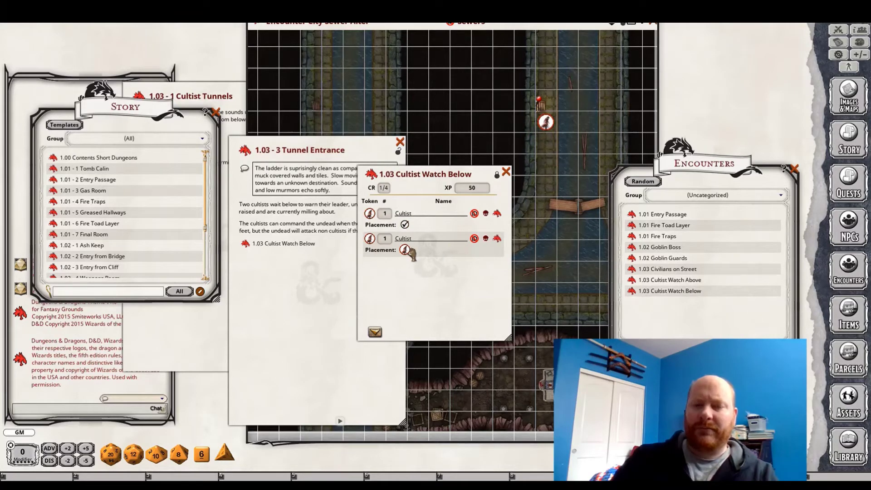
{"action": "left_click_drag", "start_coordinate": [410, 253], "coordinate": [548, 166]}
{"action": "left_click", "coordinate": [551, 154]}
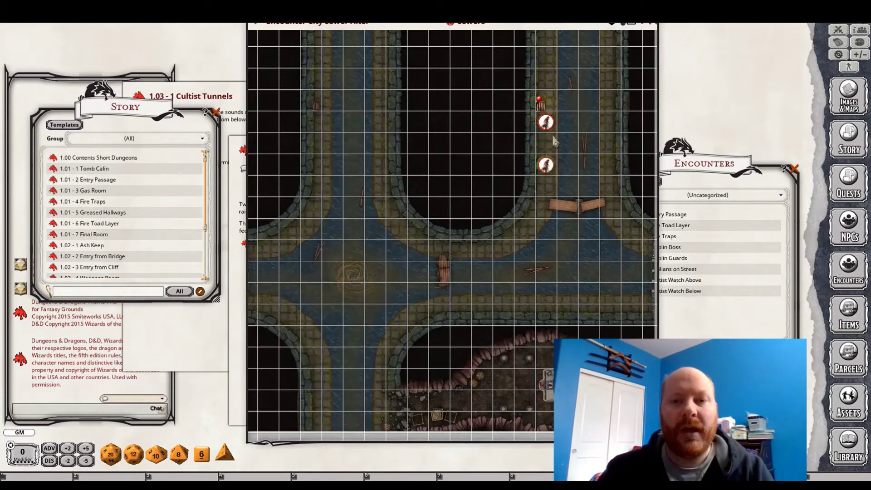
{"action": "left_click_drag", "start_coordinate": [546, 123], "coordinate": [548, 145]}
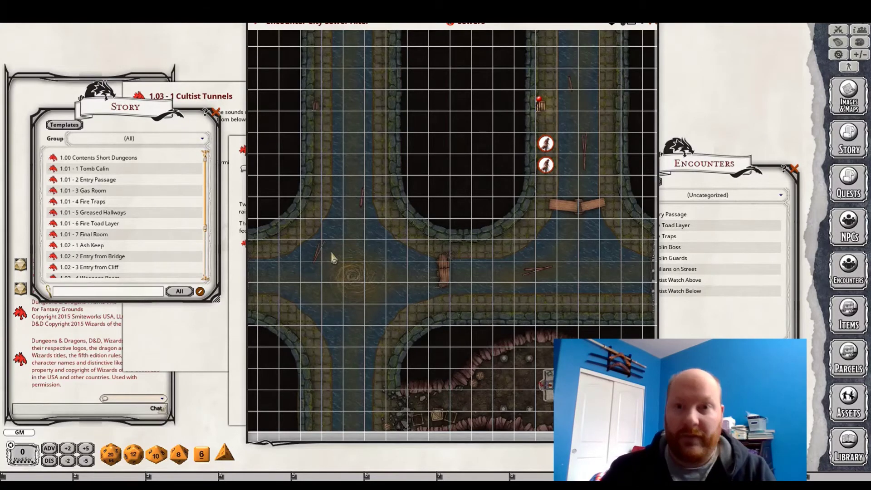
- Rearrange the windows so the sewer map sits beside the "1.03 - 3 Tunnel Entrance" story and its encounter
{"action": "left_click_drag", "start_coordinate": [331, 252], "coordinate": [310, 304]}
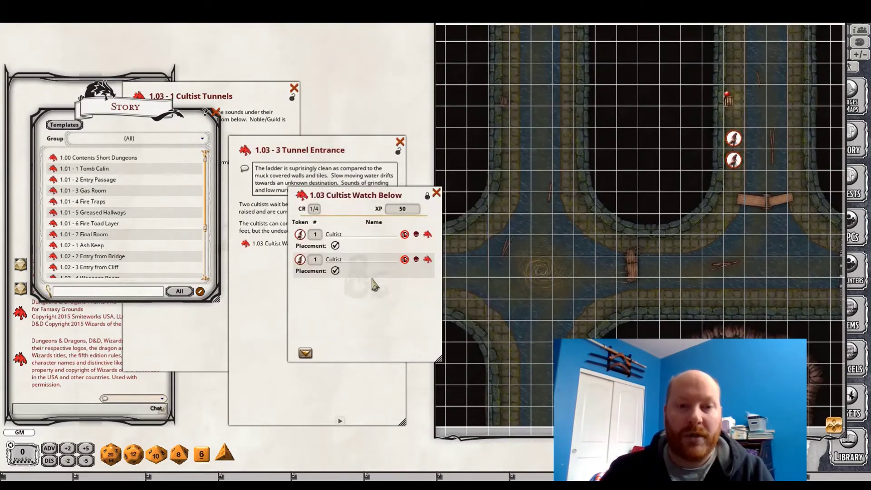
{"action": "left_click", "coordinate": [701, 128]}
{"action": "mouse_move", "coordinate": [702, 128]}
{"action": "left_mouse_down"}
{"action": "mouse_move", "coordinate": [728, 105]}
{"action": "mouse_move", "coordinate": [711, 125]}
{"action": "mouse_move", "coordinate": [722, 148]}
{"action": "left_mouse_up"}
{"action": "left_click", "coordinate": [707, 164]}
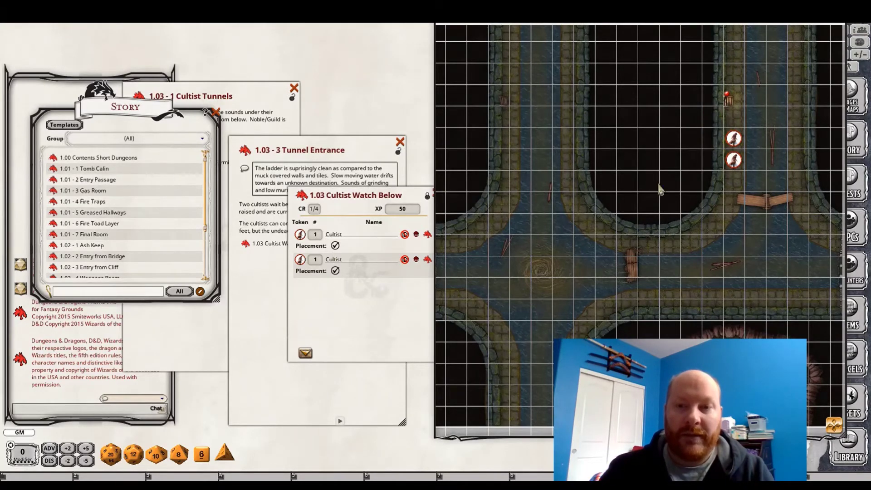
- Close the "1.03 Cultist Watch Below" encounter and position the sewer map window beside the encounters list
{"action": "left_click", "coordinate": [345, 312]}
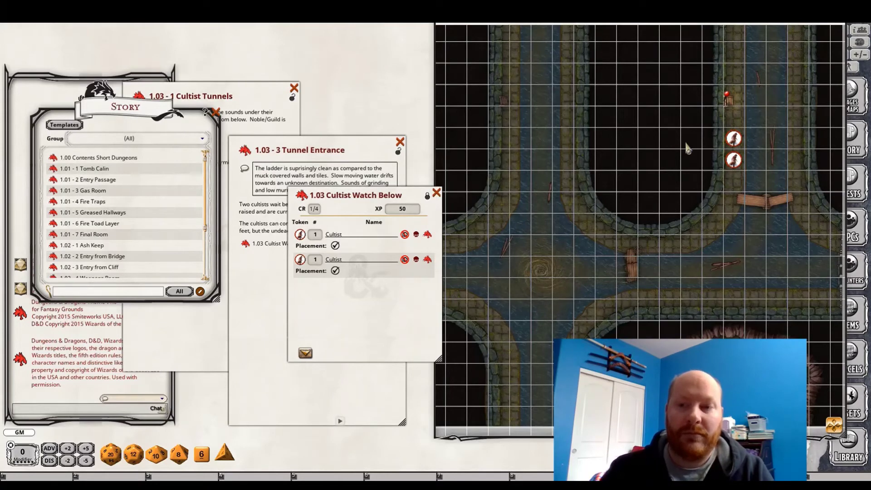
{"action": "left_click", "coordinate": [738, 165]}
{"action": "left_click_drag", "start_coordinate": [738, 165], "coordinate": [582, 406]}
{"action": "left_click", "coordinate": [742, 146]}
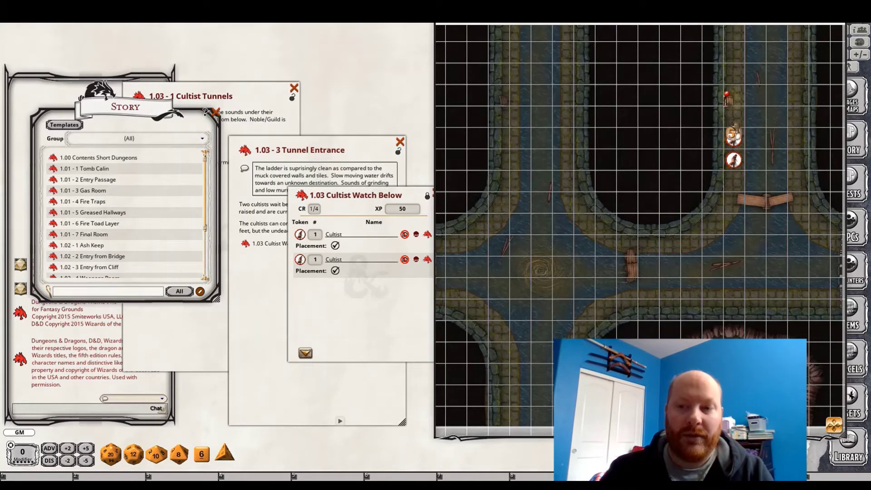
{"action": "left_click_drag", "start_coordinate": [734, 127], "coordinate": [732, 104]}
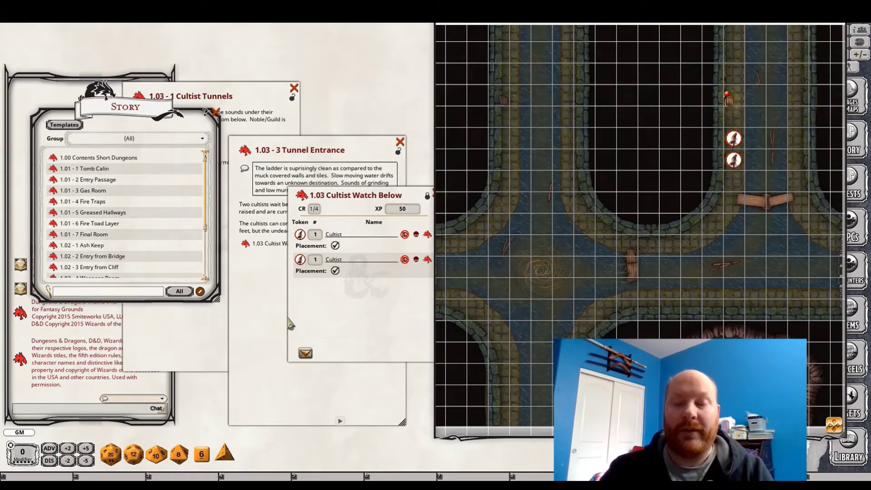
{"action": "left_click", "coordinate": [435, 194]}
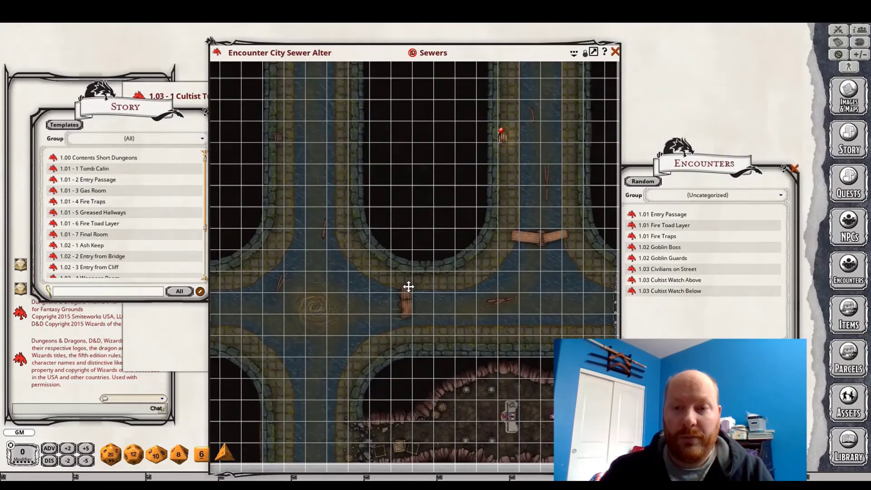
{"action": "left_click_drag", "start_coordinate": [408, 287], "coordinate": [383, 286]}
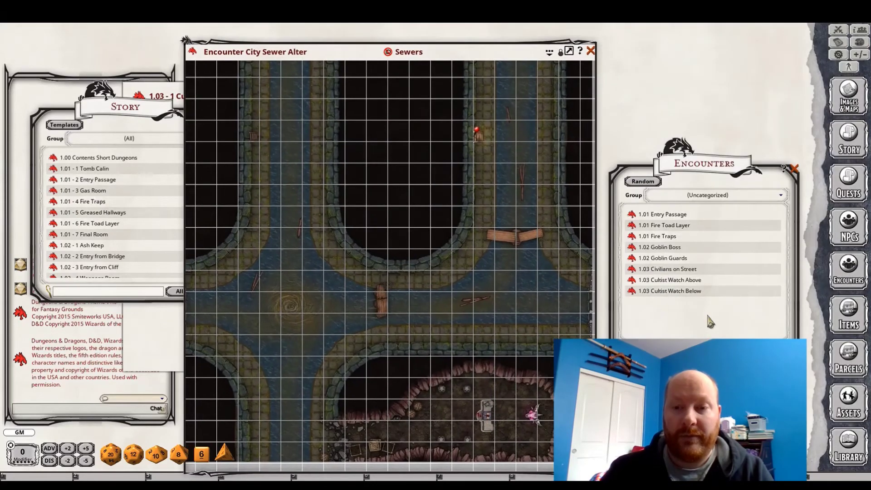
- Filter the encounters to the "MCC - Urban Combat" group and review the creatures in the Zombie Hoard encounter
{"action": "left_click", "coordinate": [726, 195]}
{"action": "left_click", "coordinate": [694, 240]}
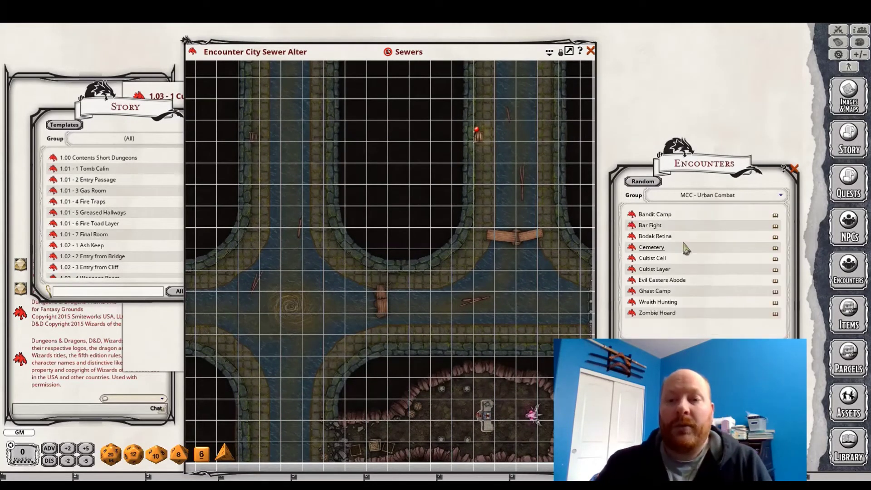
{"action": "left_click", "coordinate": [657, 313]}
{"action": "left_click_drag", "start_coordinate": [698, 303], "coordinate": [701, 138]}
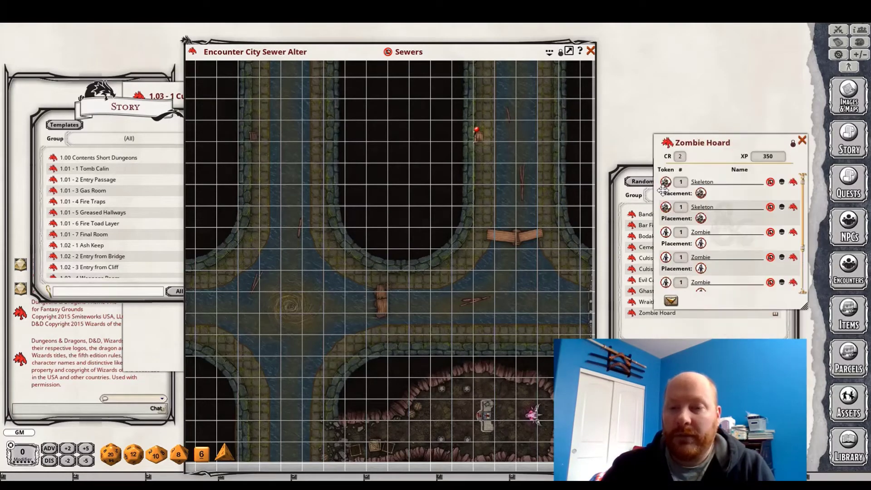
{"action": "scroll", "coordinate": [714, 207], "scroll_direction": "down", "scroll_amount": 1}
{"action": "scroll", "coordinate": [740, 223], "scroll_direction": "up", "scroll_amount": 1}
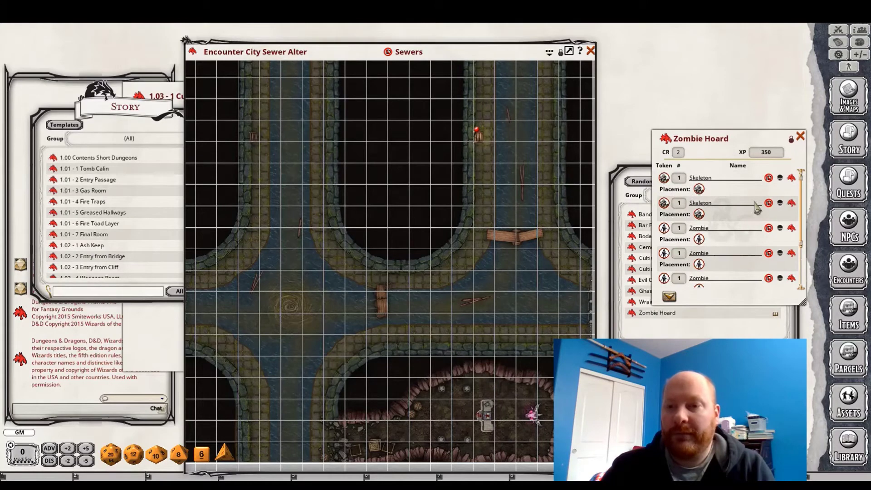
{"action": "left_click", "coordinate": [800, 136]}
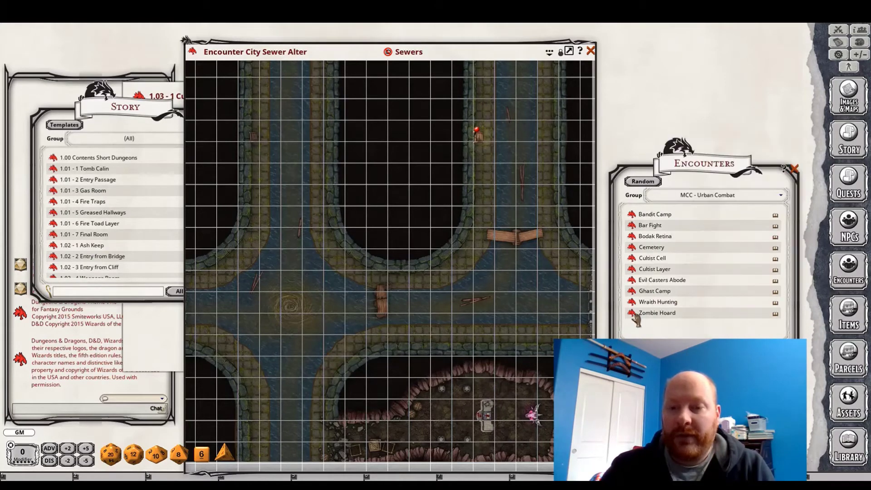
- Duplicate the Zombie Hoard encounter and open the copy from the uncategorized encounters
{"action": "left_click", "coordinate": [705, 196]}
{"action": "scroll", "coordinate": [710, 296], "scroll_direction": "down", "scroll_amount": 2}
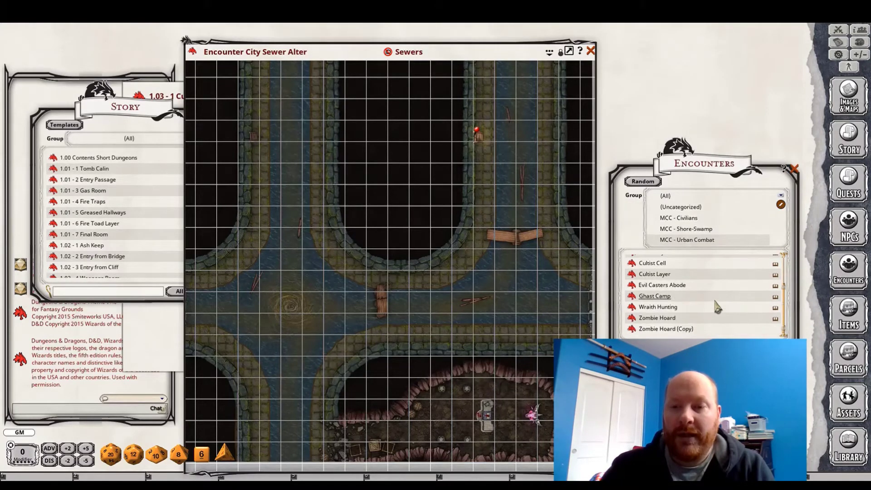
{"action": "left_click", "coordinate": [692, 207]}
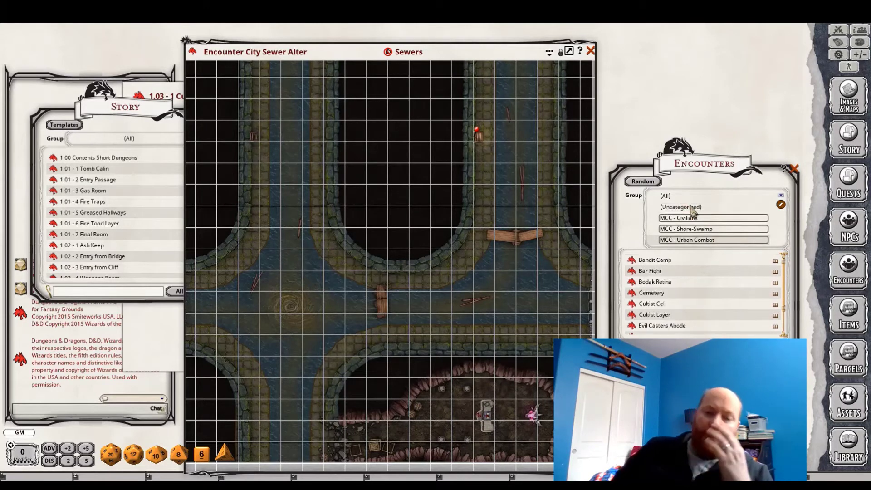
{"action": "left_click", "coordinate": [676, 302]}
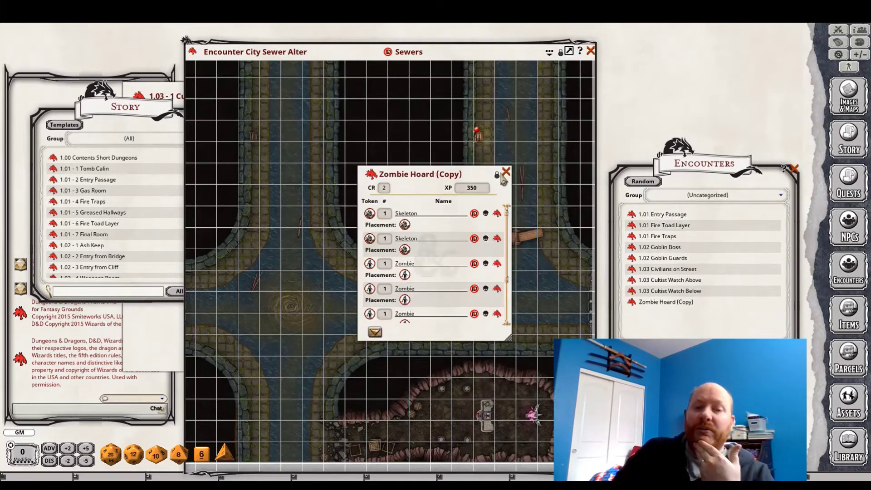
- Rename the copied Zombie Hoard encounter as "1.03 Undead in Sewer" and lock the record again
{"action": "left_click", "coordinate": [496, 174]}
{"action": "left_click_drag", "start_coordinate": [476, 177], "coordinate": [351, 190]}
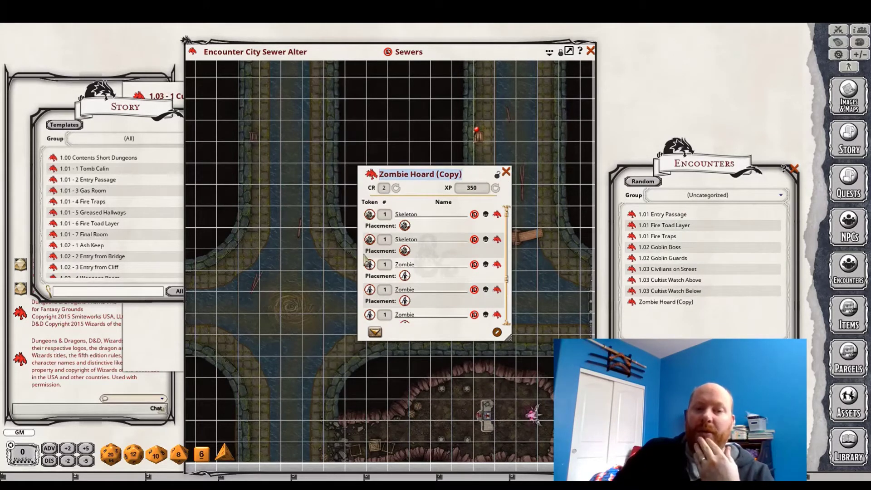
{"action": "type", "text": "1.03 "}
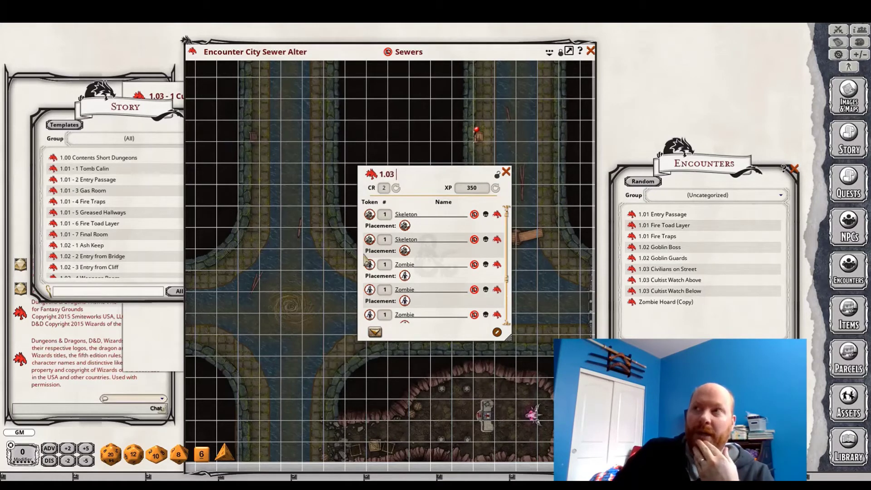
{"action": "type", "text": "Undead in Sw"}
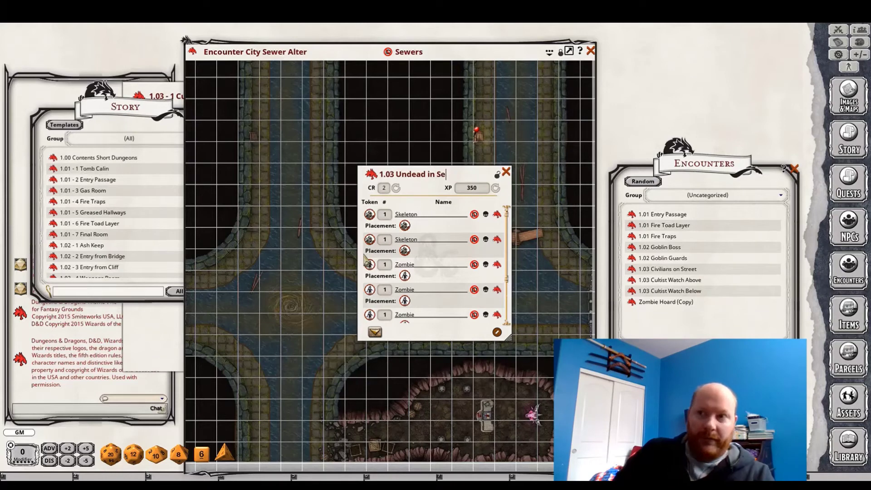
{"action": "type", "text": "wer"}
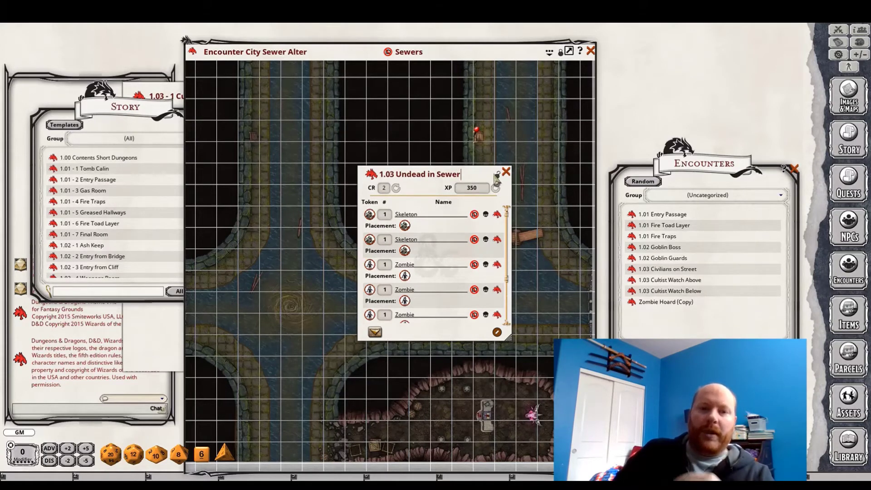
{"action": "left_click", "coordinate": [498, 174]}
- Place the two skeletons on the sewer map, one across the channel from the ladder and one on the walkway south of the horizontal channel
{"action": "mouse_move", "coordinate": [356, 196]}
{"action": "left_mouse_down"}
{"action": "mouse_move", "coordinate": [203, 130]}
{"action": "mouse_move", "coordinate": [202, 118]}
{"action": "left_mouse_up"}
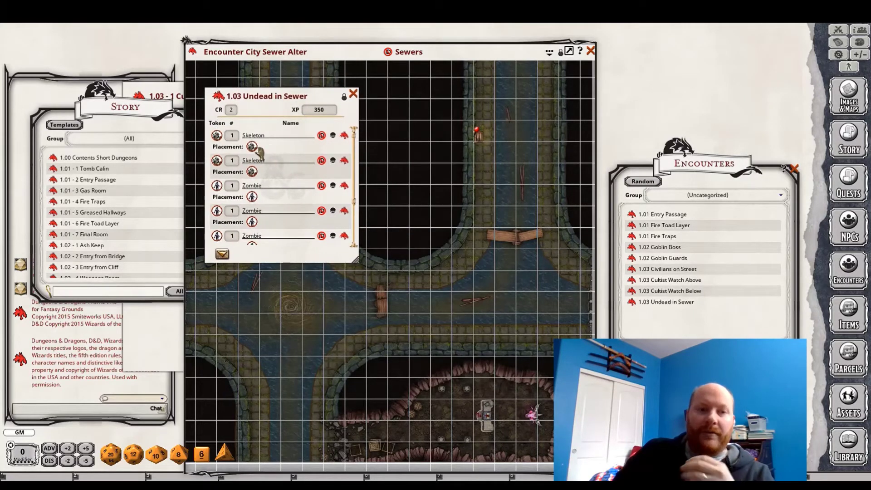
{"action": "left_click_drag", "start_coordinate": [288, 118], "coordinate": [296, 163]}
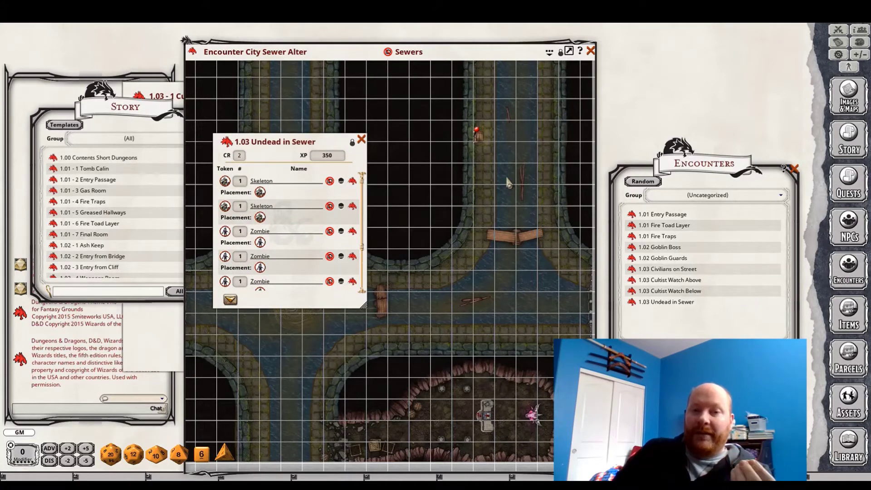
{"action": "left_click_drag", "start_coordinate": [261, 219], "coordinate": [549, 132]}
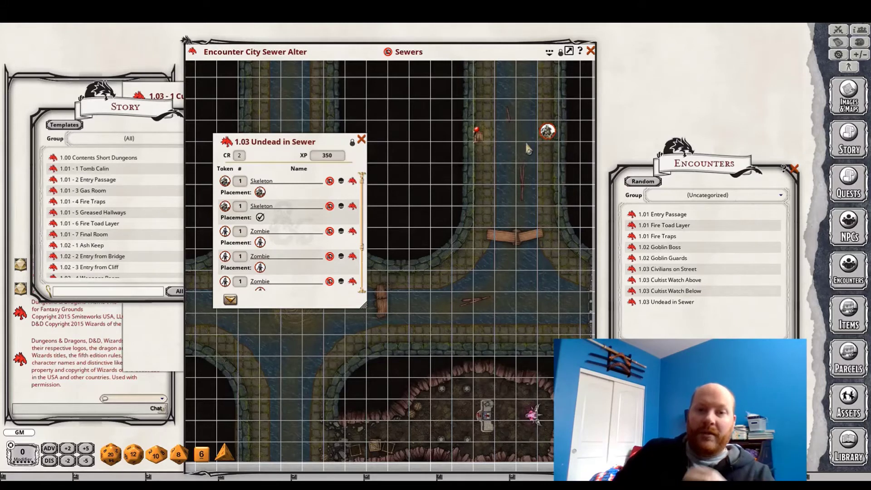
{"action": "left_click_drag", "start_coordinate": [262, 193], "coordinate": [484, 346]}
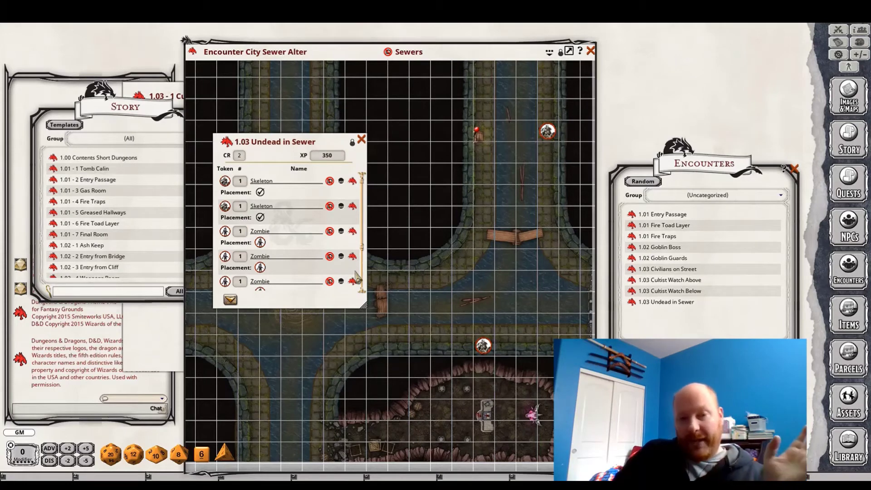
- Place the encounter's five zombies on the sewer map, spread along the walkways north and south of the horizontal channel and up the western tunnel
{"action": "left_click_drag", "start_coordinate": [261, 245], "coordinate": [528, 334]}
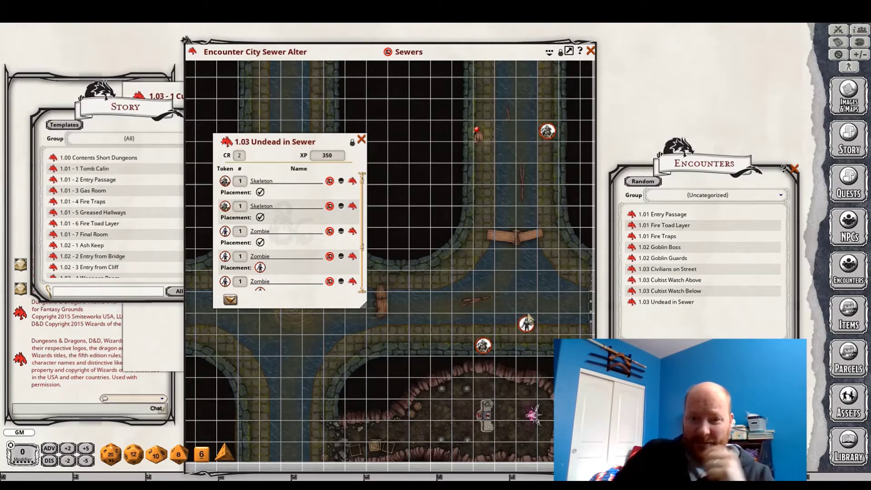
{"action": "left_click_drag", "start_coordinate": [260, 267], "coordinate": [451, 263]}
{"action": "left_click_drag", "start_coordinate": [287, 252], "coordinate": [447, 245]}
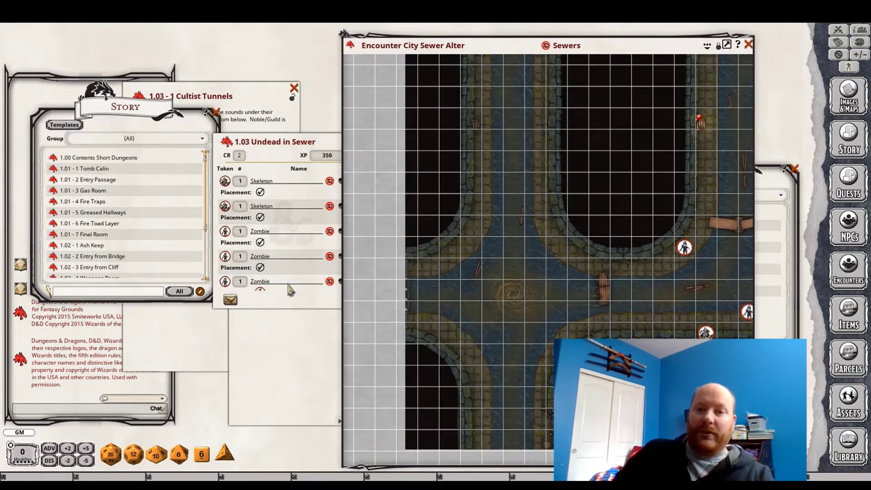
{"action": "left_click_drag", "start_coordinate": [267, 151], "coordinate": [167, 145]}
{"action": "scroll", "coordinate": [192, 231], "scroll_direction": "down", "scroll_amount": 3}
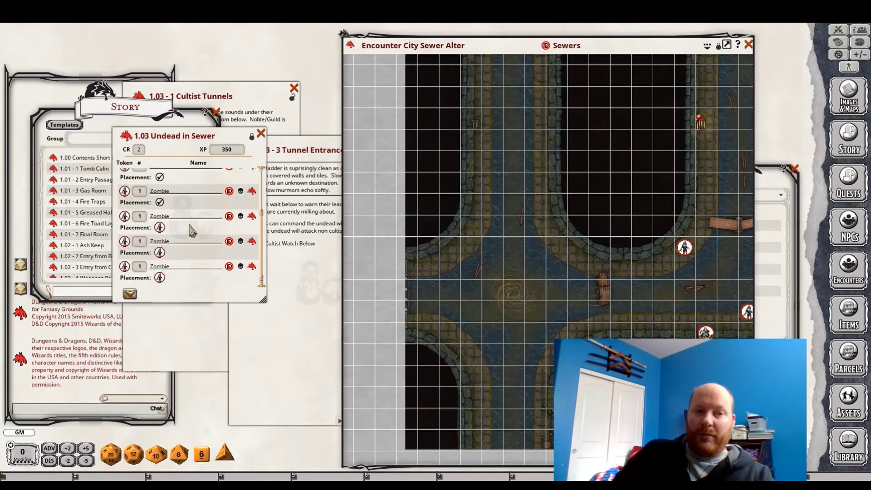
{"action": "left_click_drag", "start_coordinate": [160, 227], "coordinate": [583, 275]}
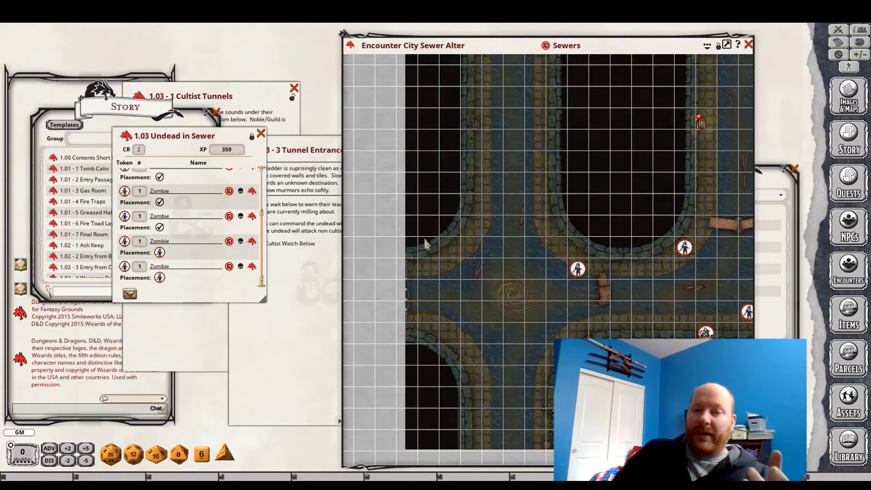
{"action": "left_click_drag", "start_coordinate": [159, 252], "coordinate": [544, 185]}
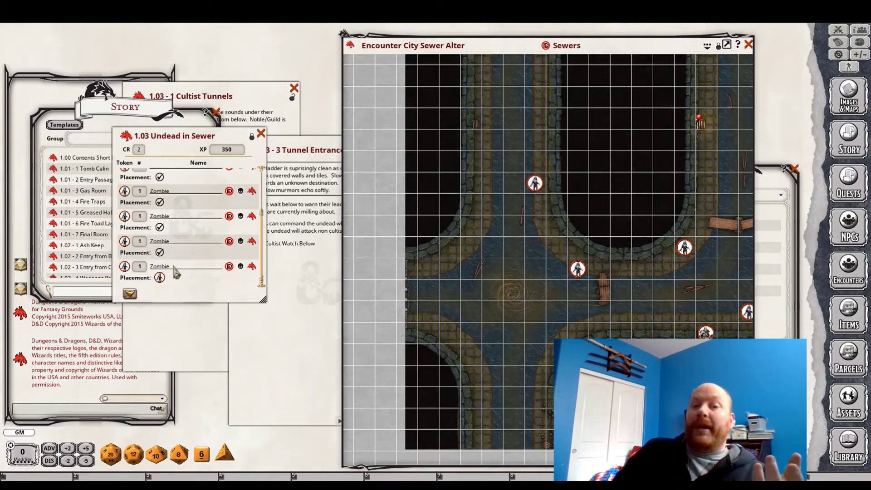
{"action": "left_click_drag", "start_coordinate": [160, 277], "coordinate": [620, 324]}
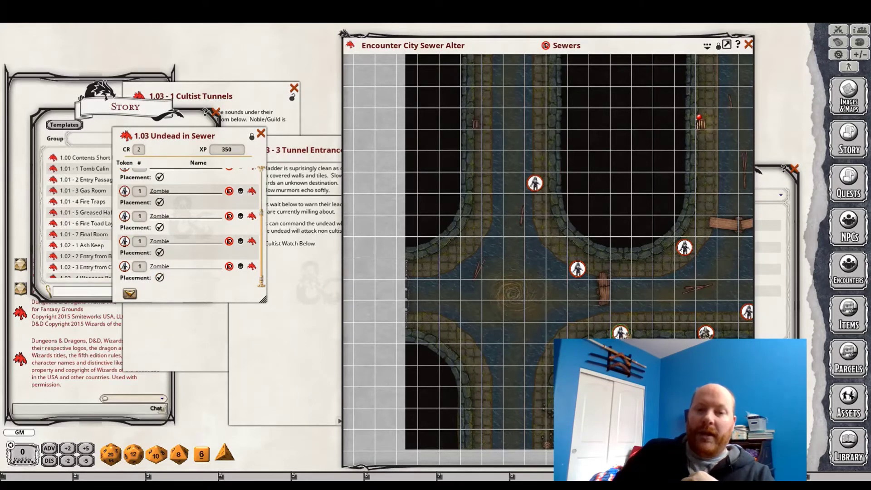
{"action": "left_click_drag", "start_coordinate": [625, 331], "coordinate": [582, 332]}
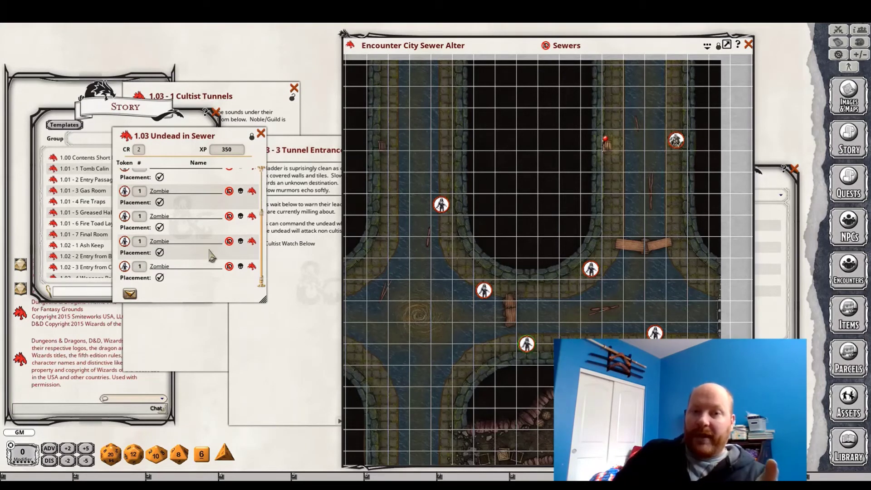
- Link the "1.03 Undead in Sewer" encounter beneath "1.03 Cultist Watch Below" in the "1.03 - 3 Tunnel Entrance" story and lock the story
{"action": "left_click", "coordinate": [276, 259]}
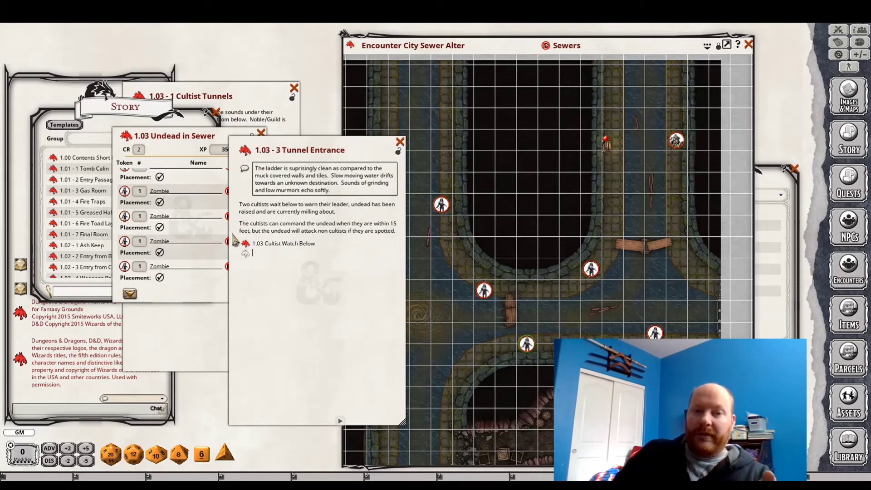
{"action": "left_click_drag", "start_coordinate": [126, 137], "coordinate": [274, 257]}
{"action": "left_click", "coordinate": [262, 133]}
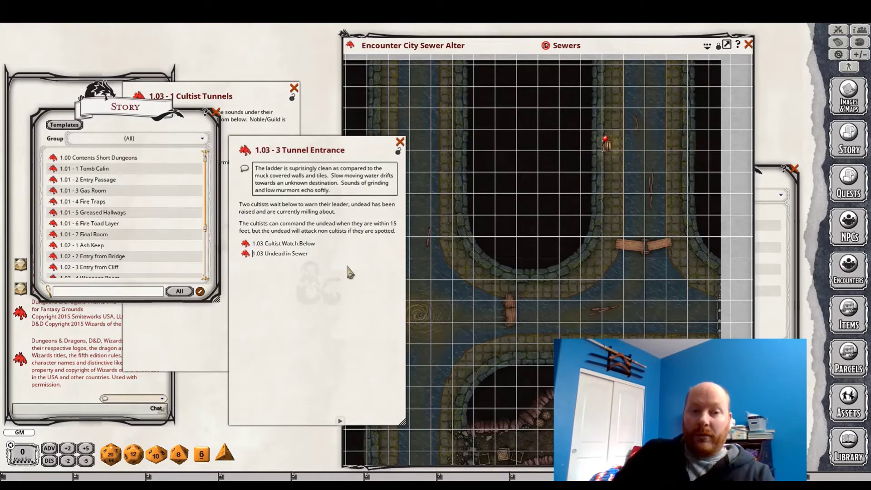
{"action": "key", "text": "Return"}
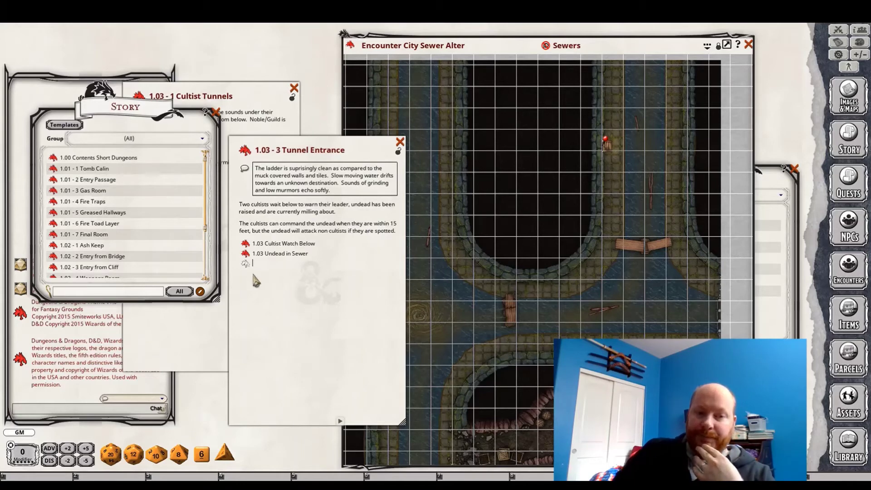
{"action": "key", "text": "BackSpace"}
{"action": "key", "text": "BackSpace"}
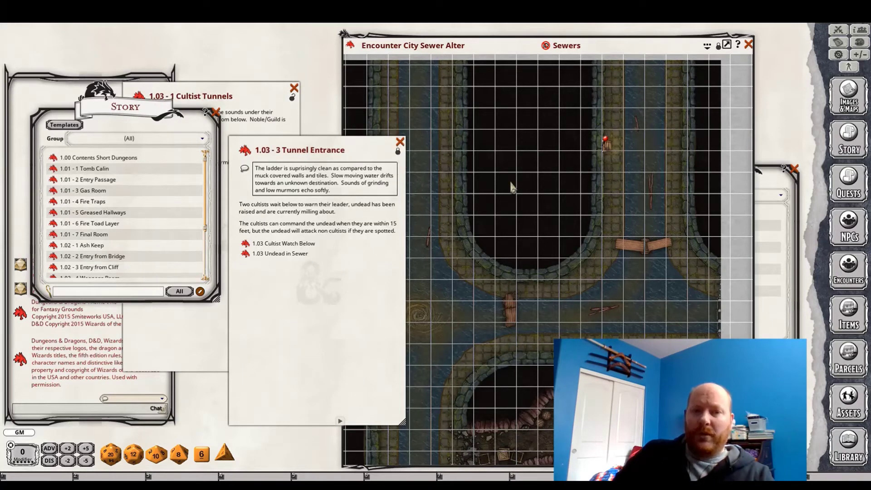
- Pin the "1.03 - 3 Tunnel Entrance" story on the sewer map just southwest of the ladder, and close the story
{"action": "left_click_drag", "start_coordinate": [245, 150], "coordinate": [595, 167]}
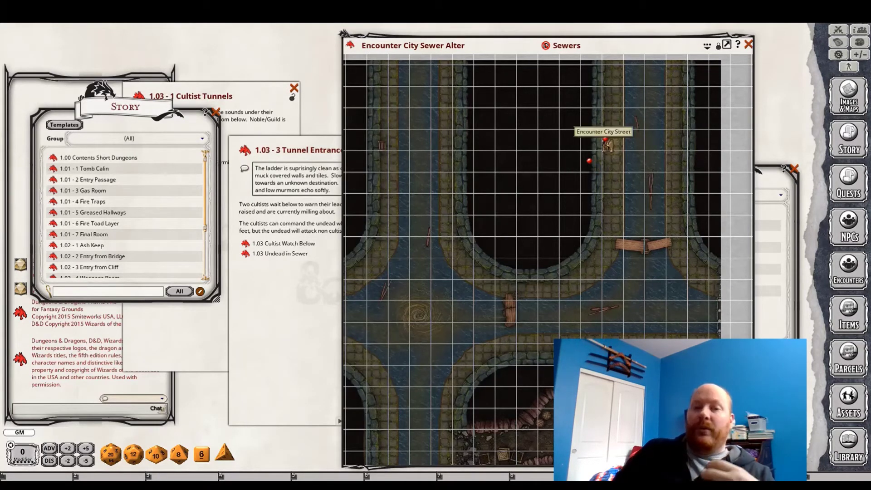
{"action": "left_click", "coordinate": [256, 340]}
{"action": "left_click", "coordinate": [398, 146]}
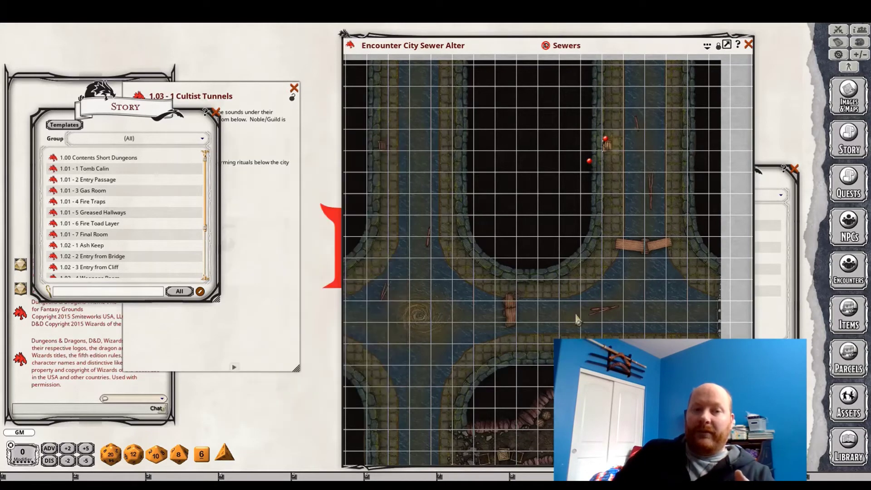
{"action": "left_click_drag", "start_coordinate": [574, 324], "coordinate": [544, 217]}
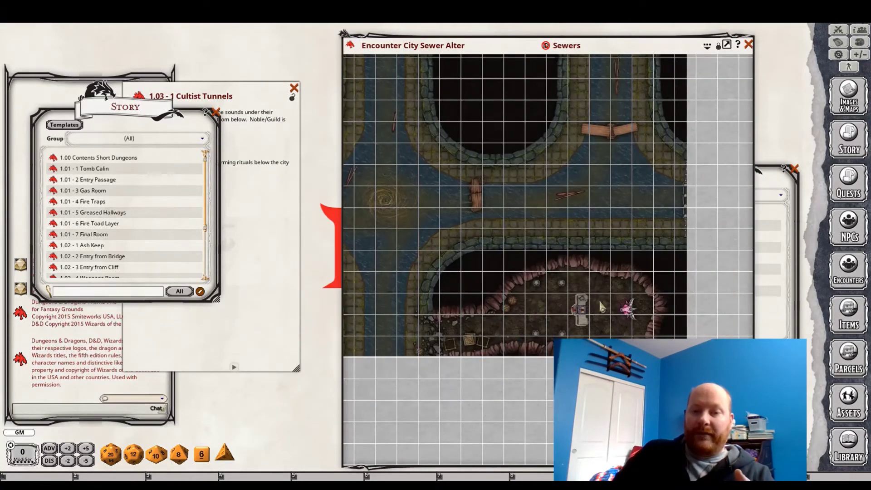
{"action": "left_click_drag", "start_coordinate": [459, 283], "coordinate": [496, 320]}
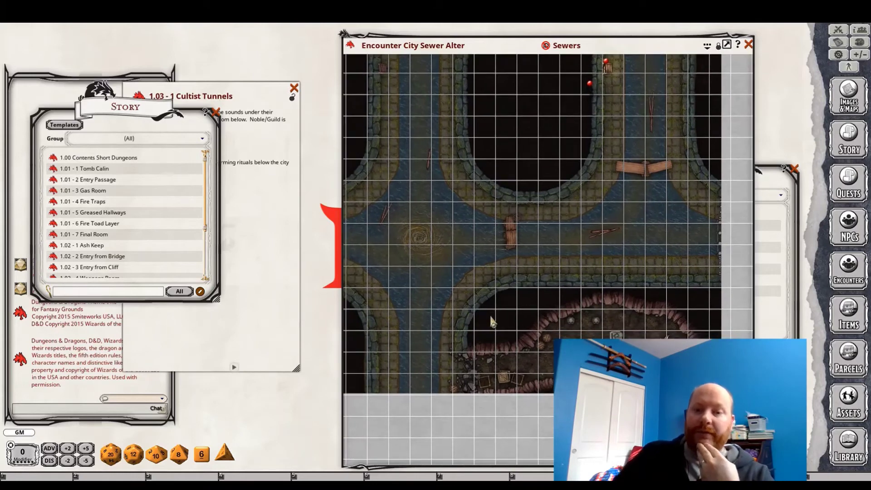
- Create a new story entry named "1.03 - 4 Cultist Layer"
{"action": "left_click", "coordinate": [279, 281]}
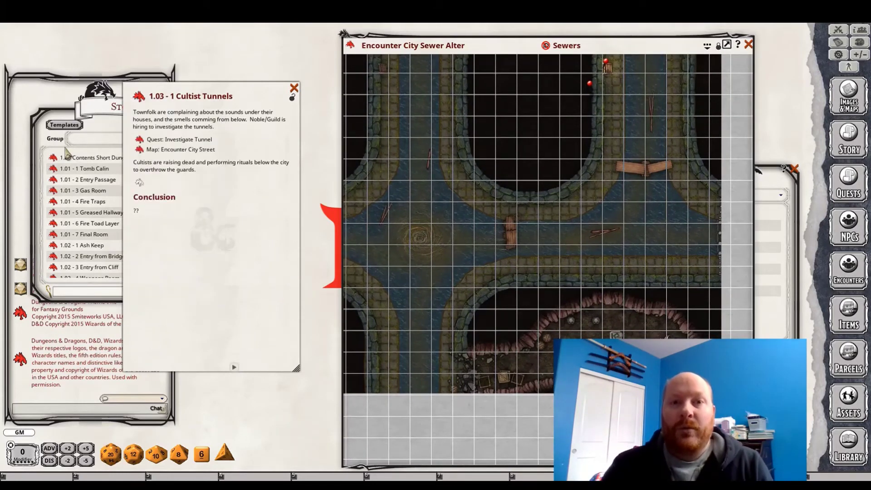
{"action": "left_click", "coordinate": [87, 127]}
{"action": "scroll", "coordinate": [165, 230], "scroll_direction": "down", "scroll_amount": 3}
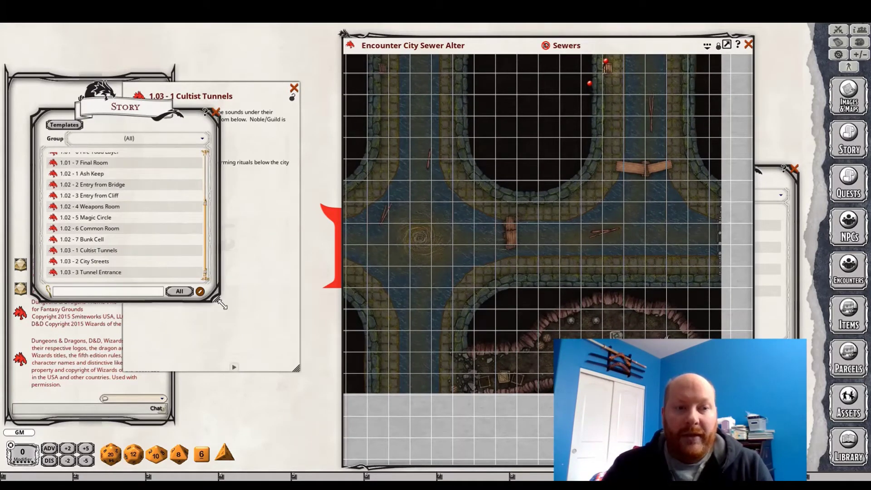
{"action": "left_click", "coordinate": [201, 292]}
{"action": "left_click", "coordinate": [195, 294]}
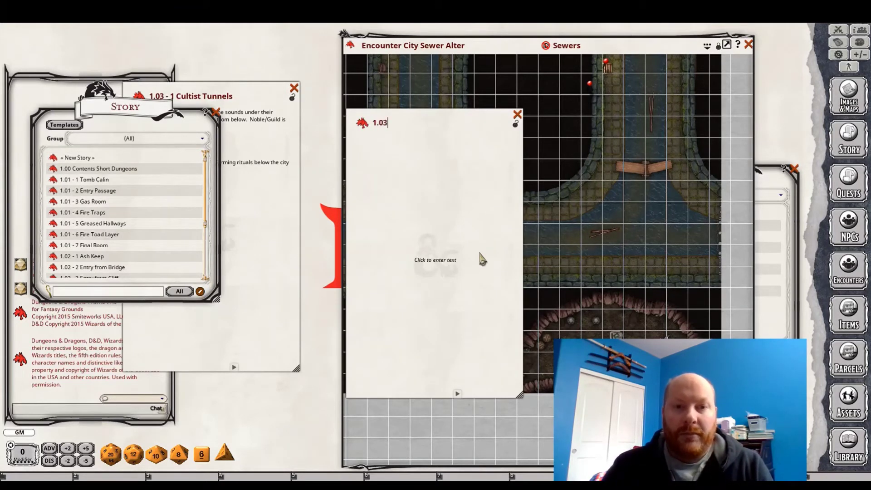
{"action": "type", "text": "1.03 - 4 "}
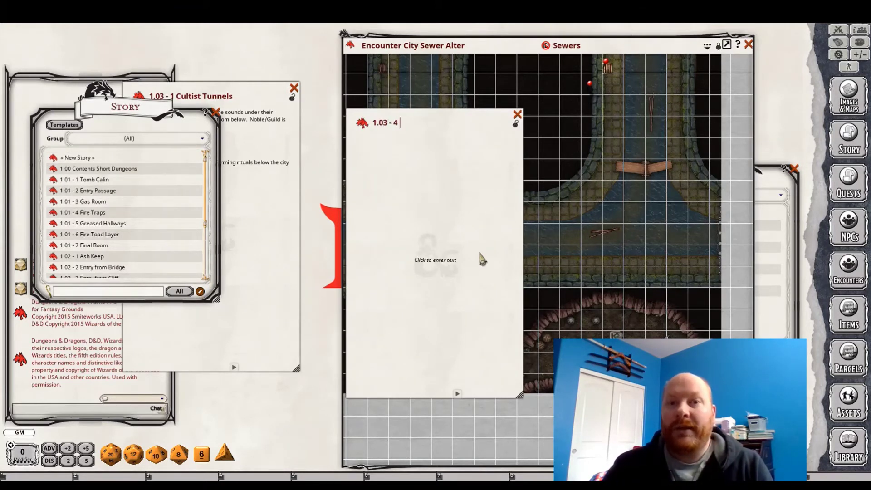
{"action": "type", "text": "Cultist "}
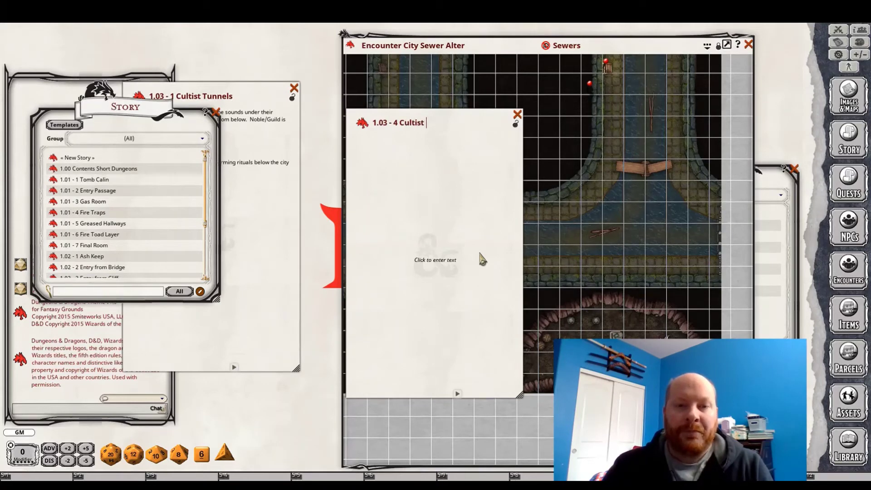
{"action": "type", "text": "Layer"}
{"action": "key", "text": "Tab"}
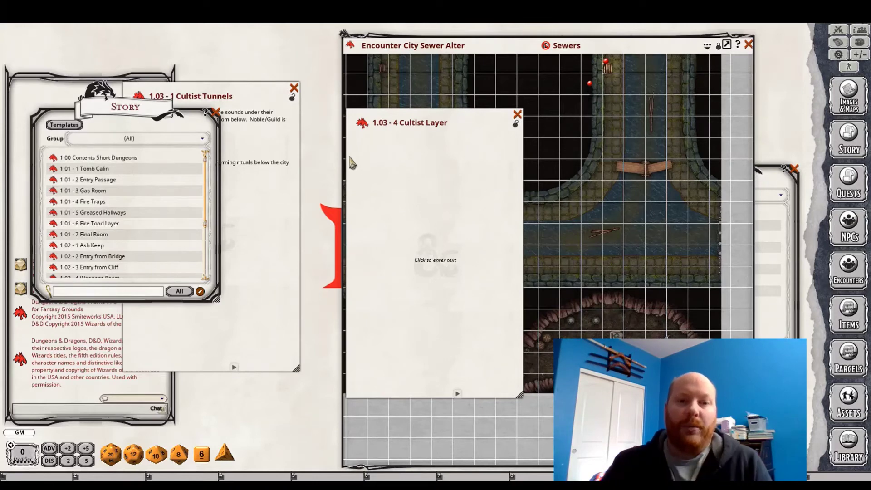
- Pin the "1.03 - 4 Cultist Layer" story on the sewer map, just inside the curved wall northwest of the cave
{"action": "left_click_drag", "start_coordinate": [350, 157], "coordinate": [209, 189]}
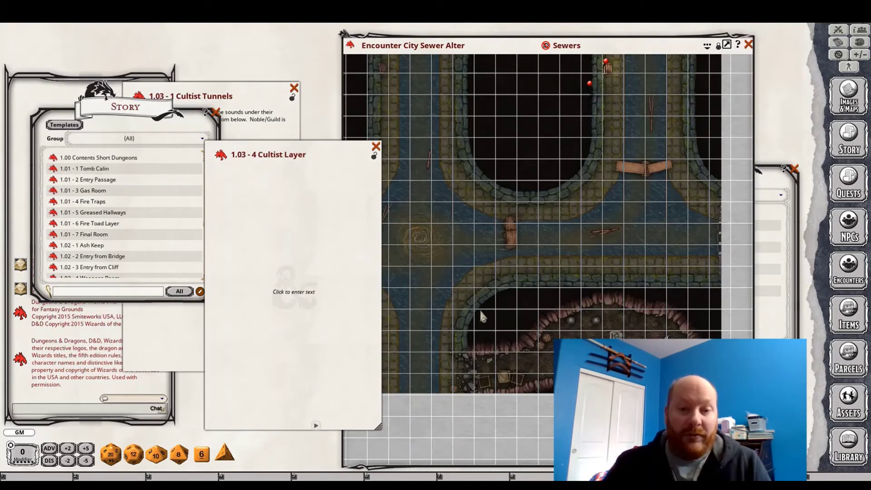
{"action": "left_click", "coordinate": [251, 179]}
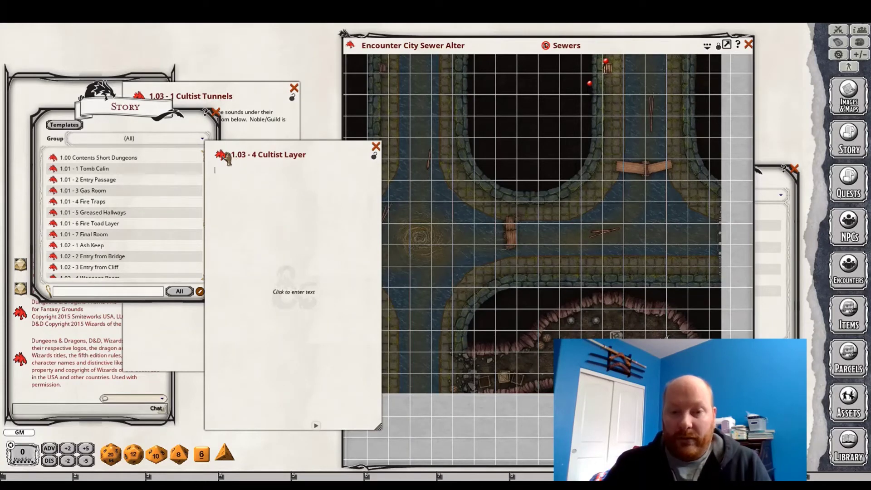
{"action": "left_click", "coordinate": [504, 309]}
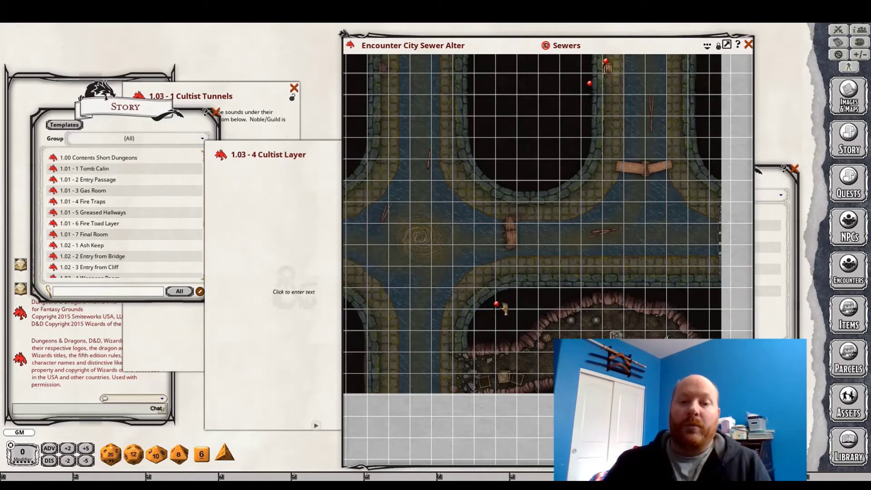
- Add a chat frame to the story's text and begin it with "The slick curve reveals segments of a broken wall"
{"action": "left_click", "coordinate": [275, 179]}
{"action": "right_click", "coordinate": [256, 168]}
{"action": "right_click", "coordinate": [285, 210]}
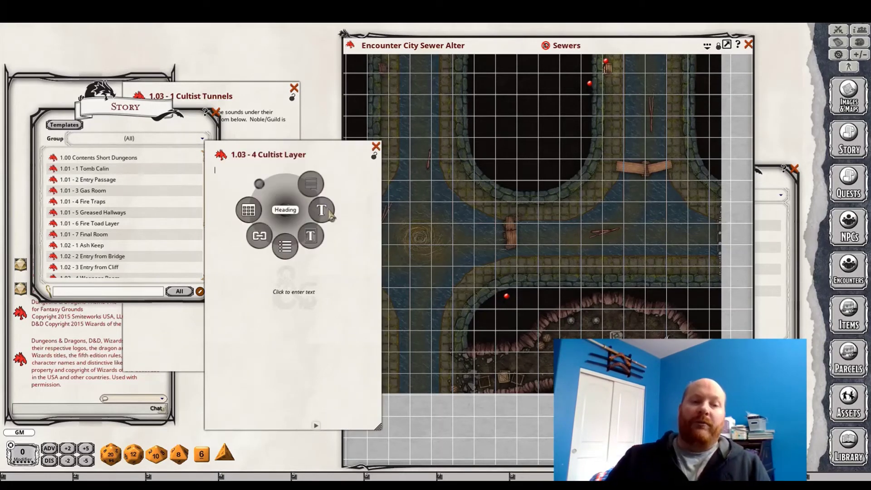
{"action": "left_click", "coordinate": [328, 213]}
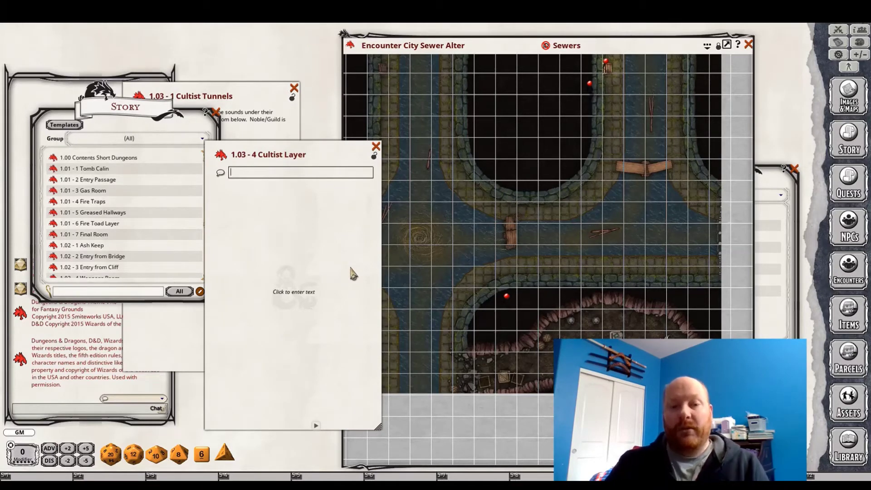
{"action": "type", "text": "The sl"}
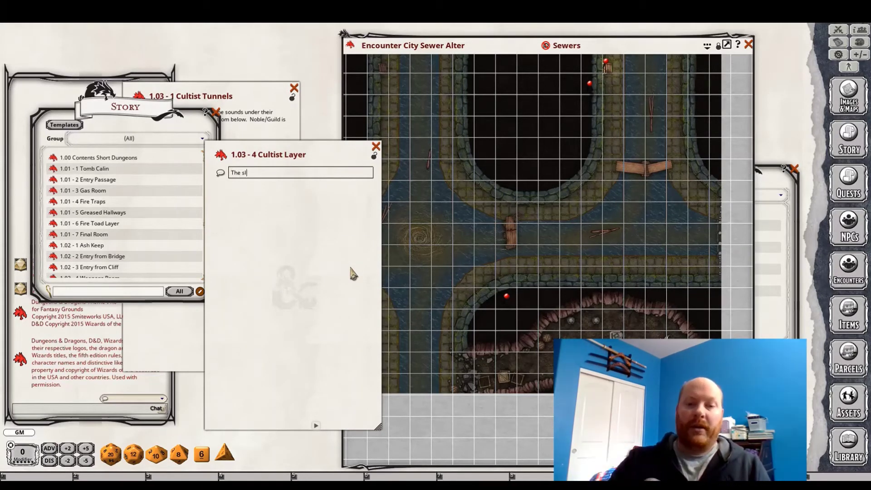
{"action": "type", "text": "ick curv"}
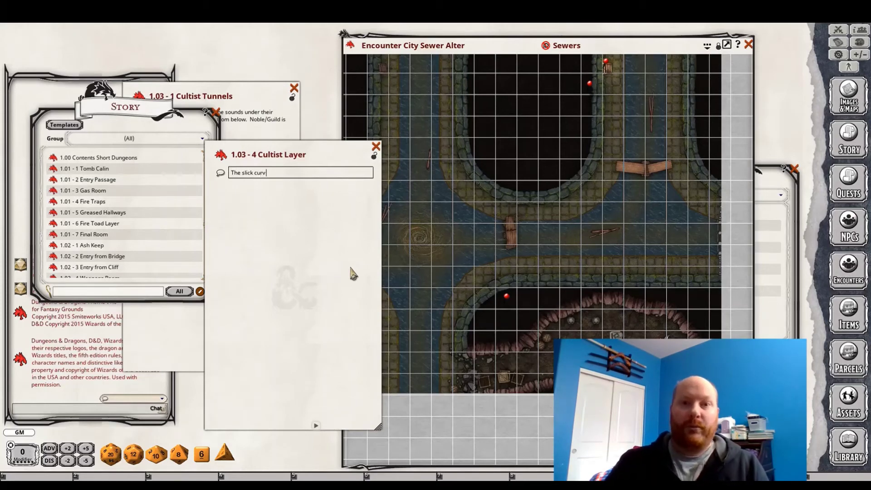
{"action": "type", "text": "e reveals "}
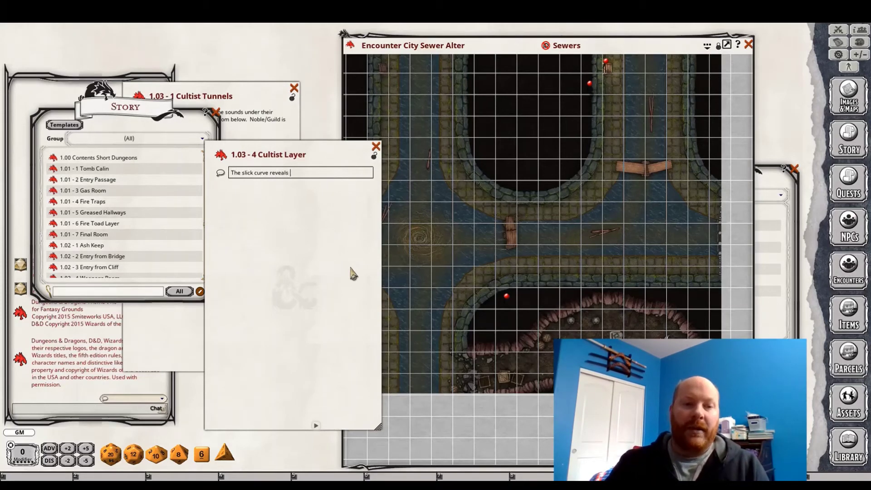
{"action": "type", "text": "seg"}
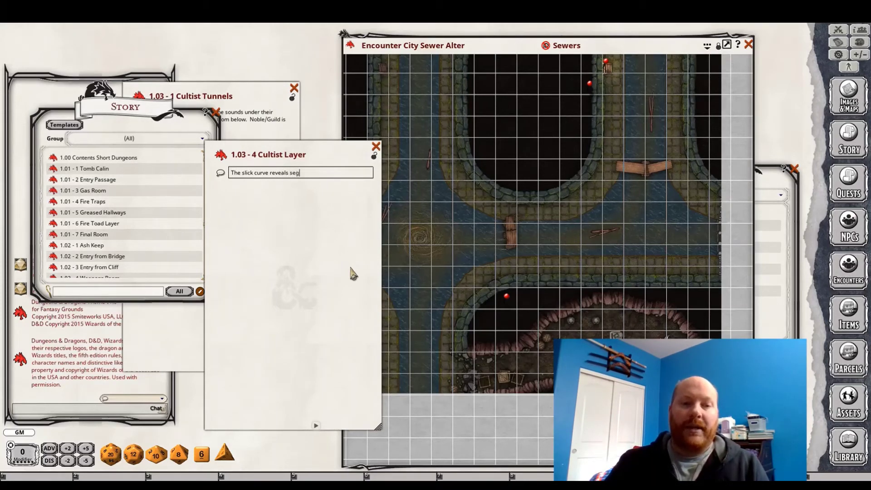
{"action": "type", "text": "ments of a b"}
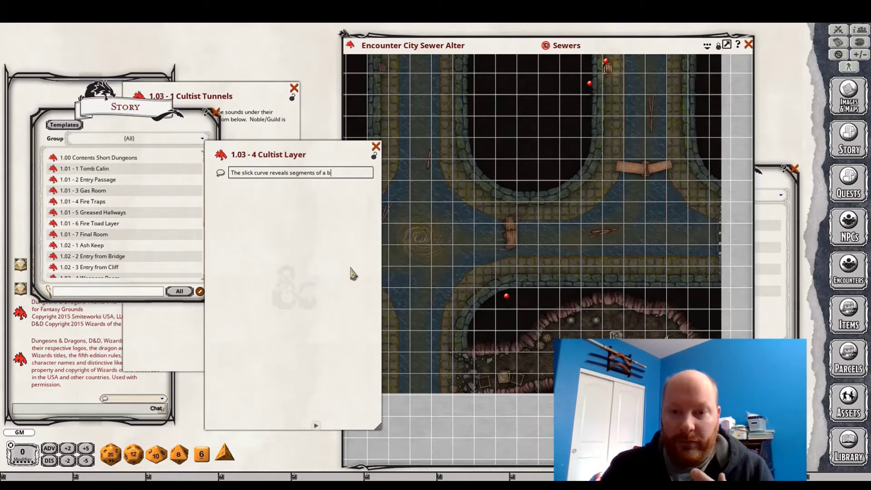
{"action": "type", "text": "roken wall"}
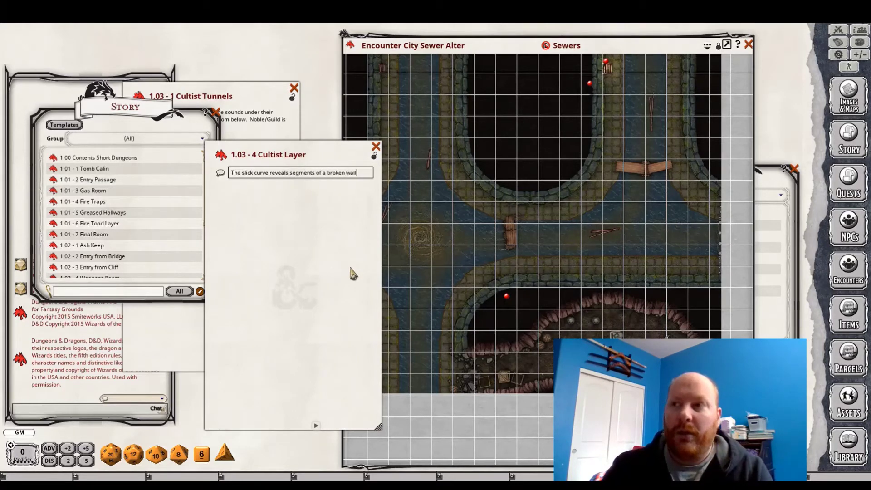
- Continue the boxed description with the sentence "Dirt and debrie are broken up by crates of rotting food."
{"action": "type", "text": ".  Dirk"}
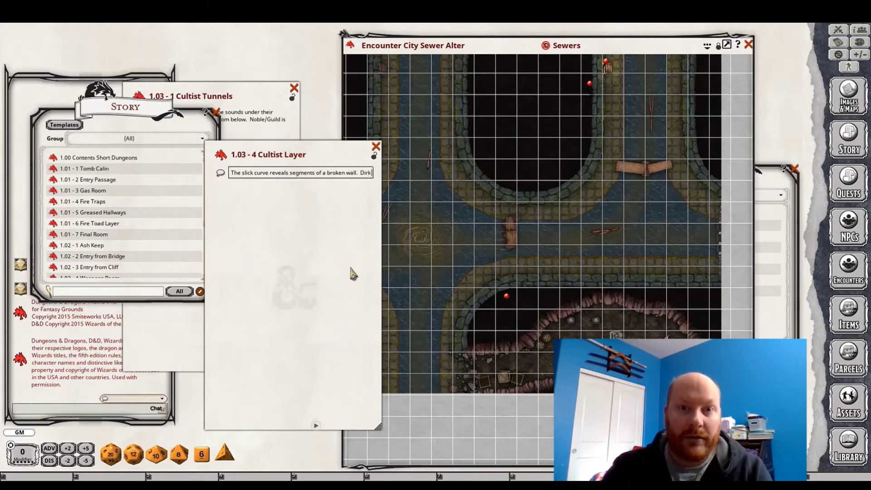
{"action": "key", "text": "BackSpace"}
{"action": "type", "text": "t and debrie"}
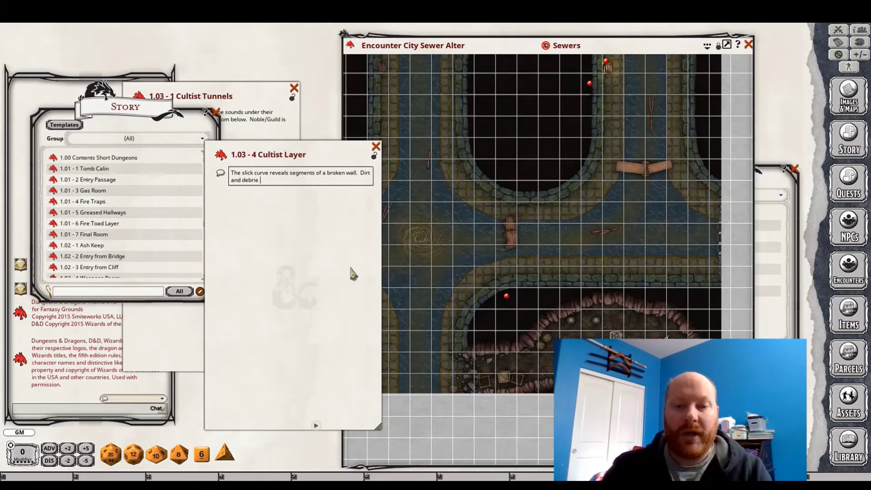
{"action": "type", "text": " are broken"}
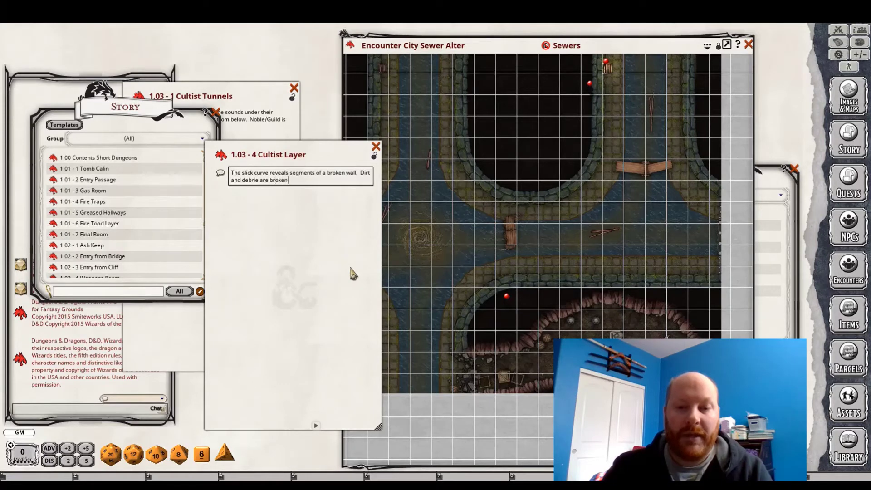
{"action": "type", "text": " up by crat"}
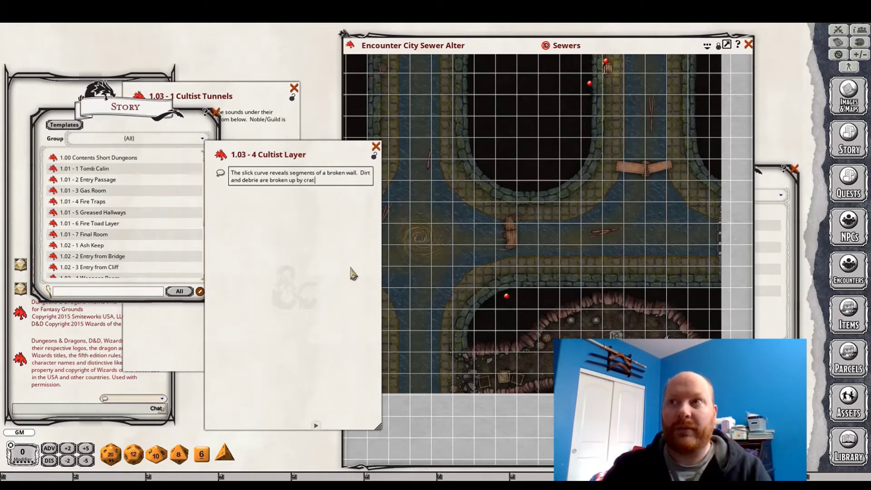
{"action": "type", "text": "es of rott"}
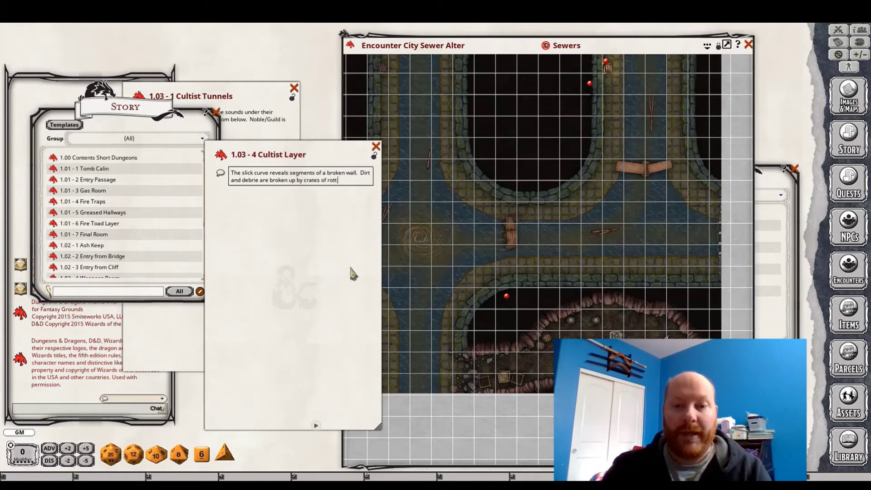
{"action": "type", "text": "ing food"}
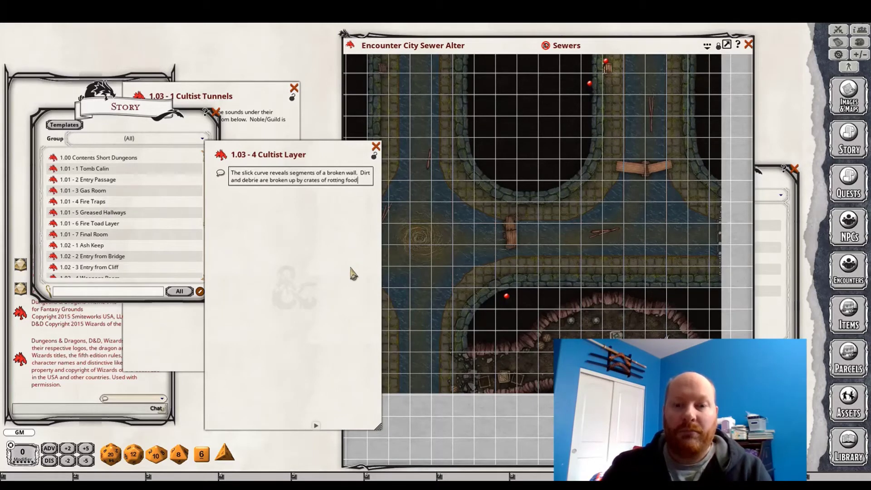
{"action": "type", "text": "."}
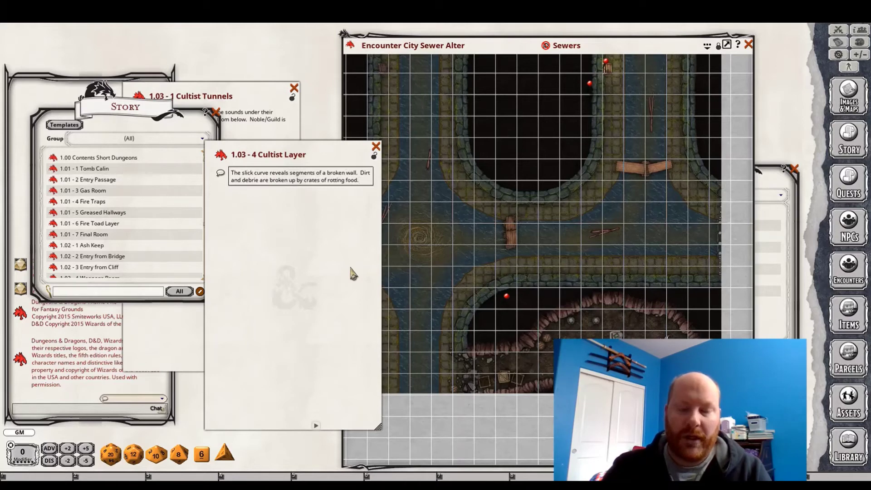
- Finish the boxed description with "Drag marks on the tile lead into the carved out opening."
{"action": "type", "text": "  Drag marks"}
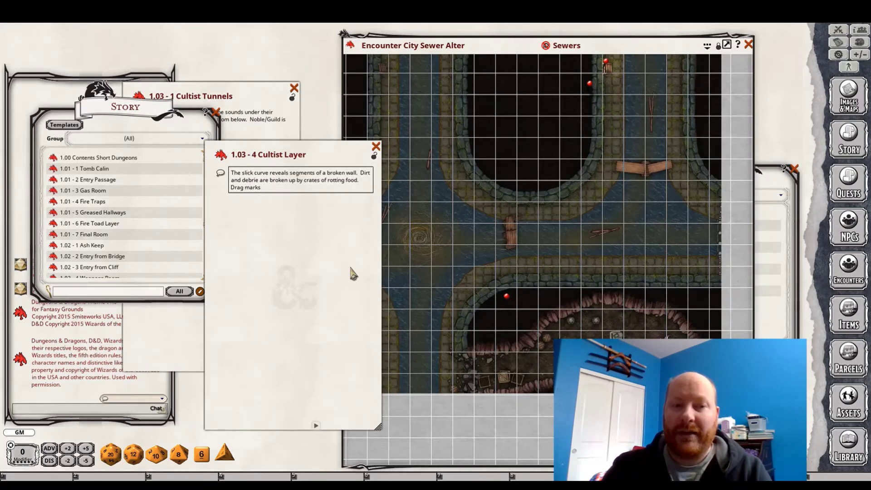
{"action": "type", "text": " on the tile "}
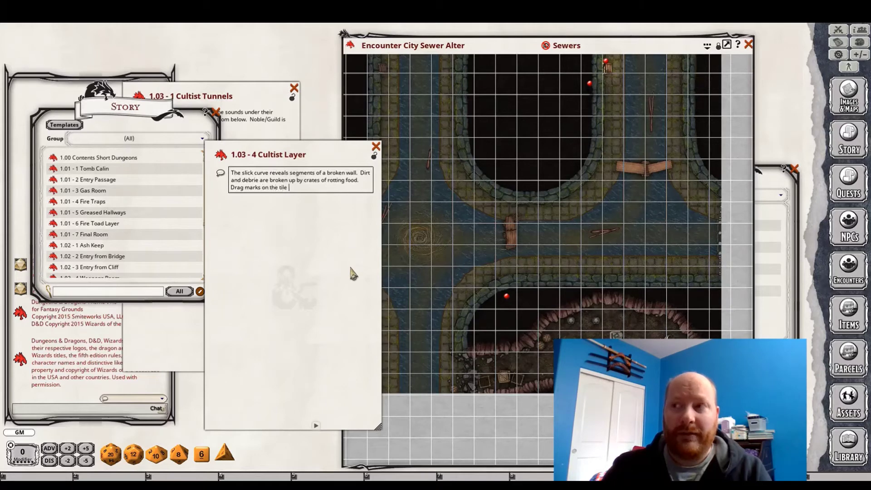
{"action": "type", "text": "lead into"}
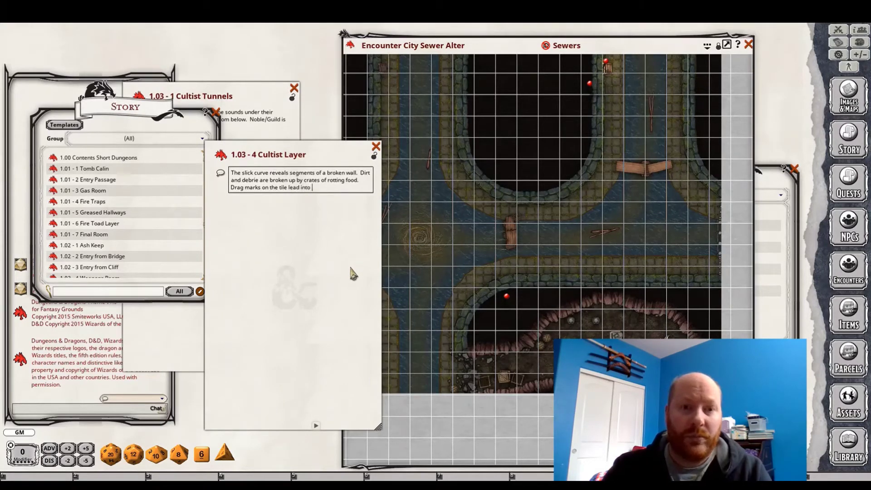
{"action": "type", "text": " the car"}
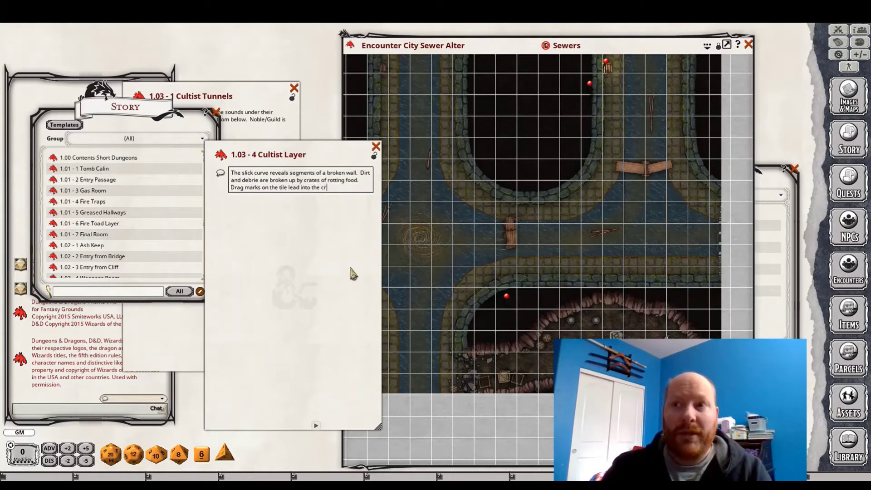
{"action": "type", "text": "ved out ope"}
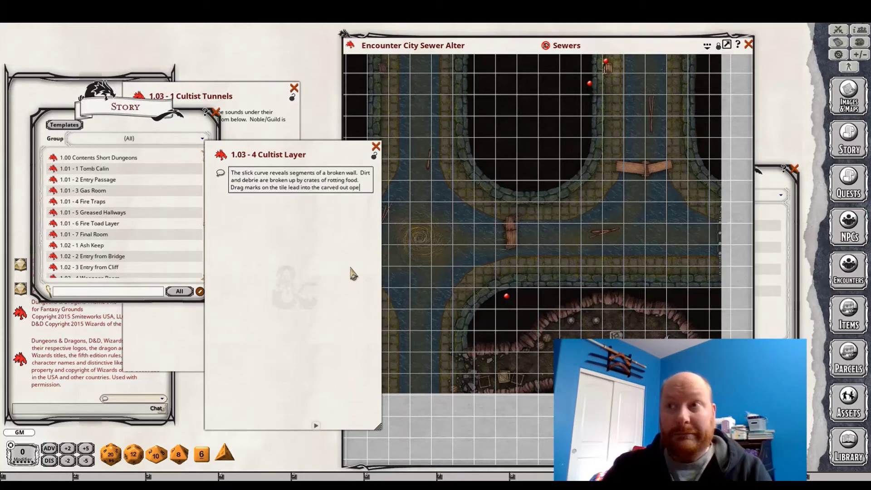
{"action": "type", "text": "ning."}
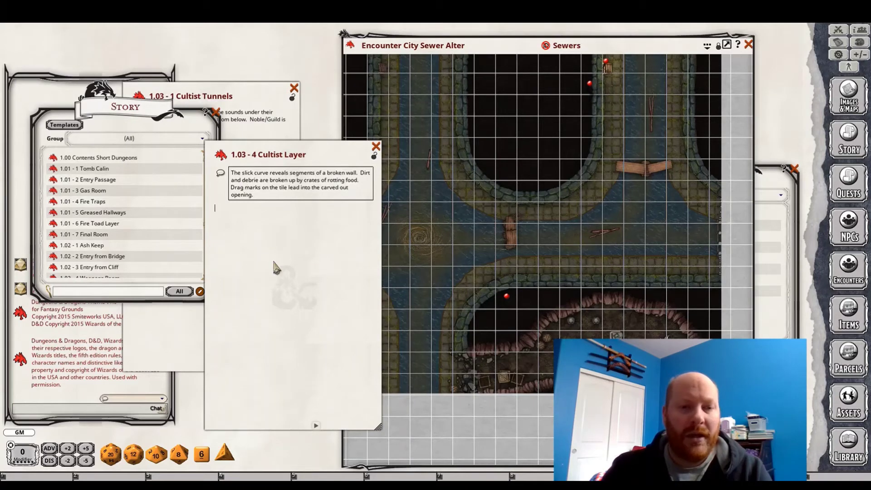
- Below the boxed description, start the story's body text with "Inside the cave are the cultist leaders and some undead."
{"action": "left_click", "coordinate": [269, 238]}
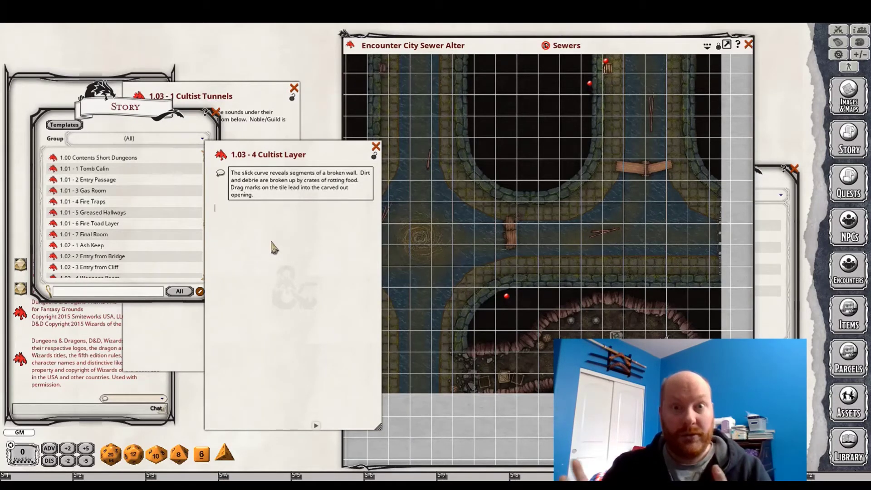
{"action": "type", "text": "Inside the "}
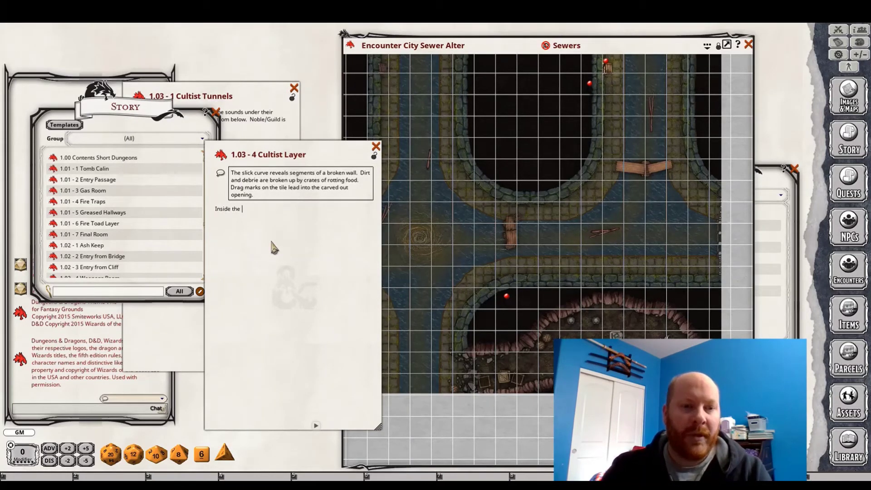
{"action": "type", "text": "ca"}
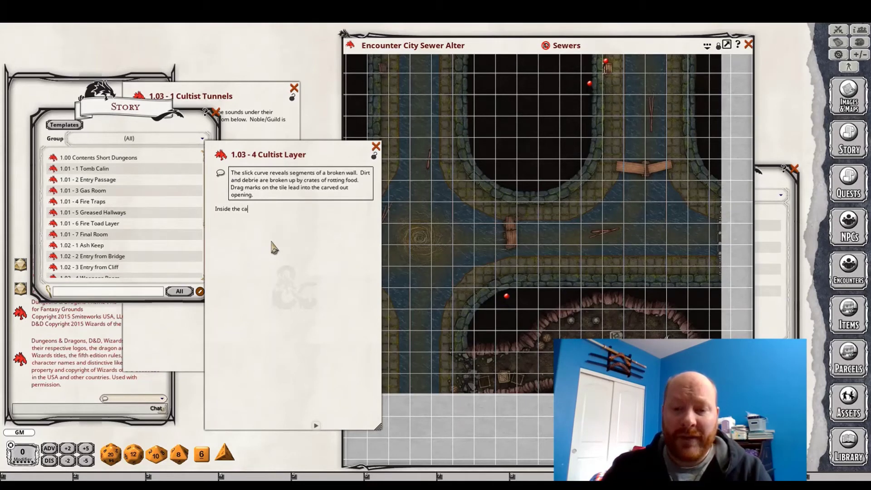
{"action": "type", "text": "ve are the cu"}
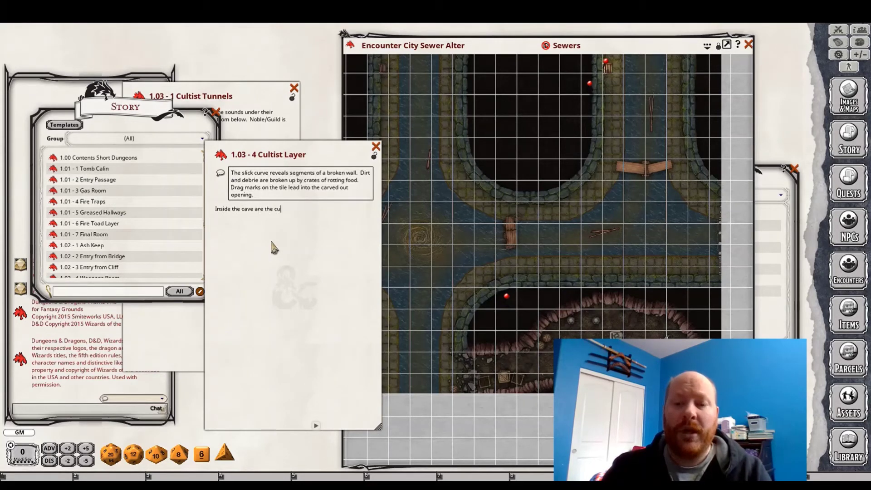
{"action": "type", "text": "ltist leader"}
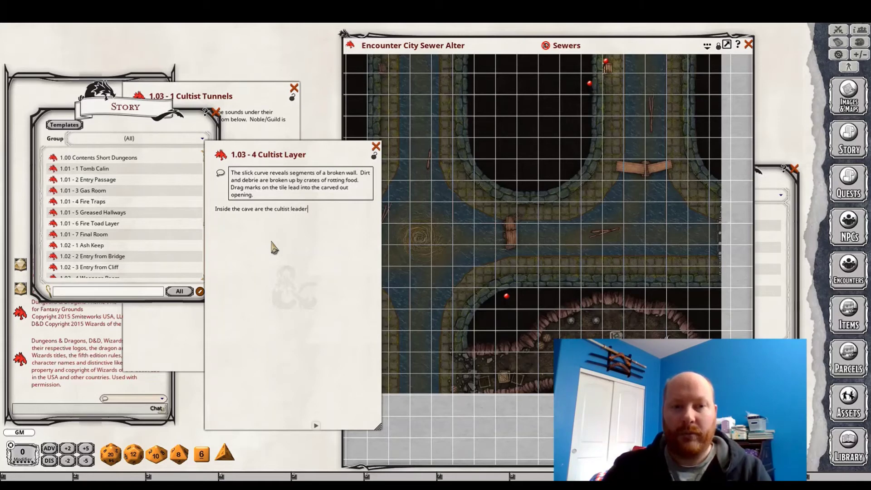
{"action": "type", "text": "s and some undead"}
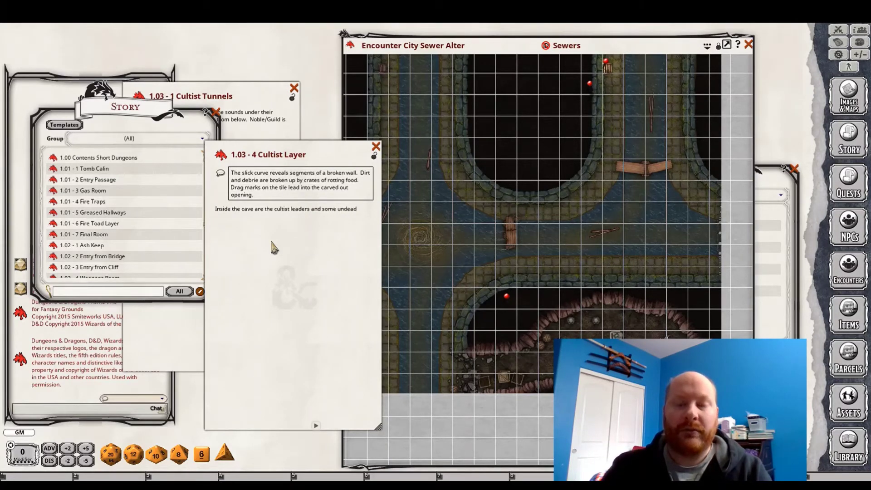
{"action": "type", "text": "."}
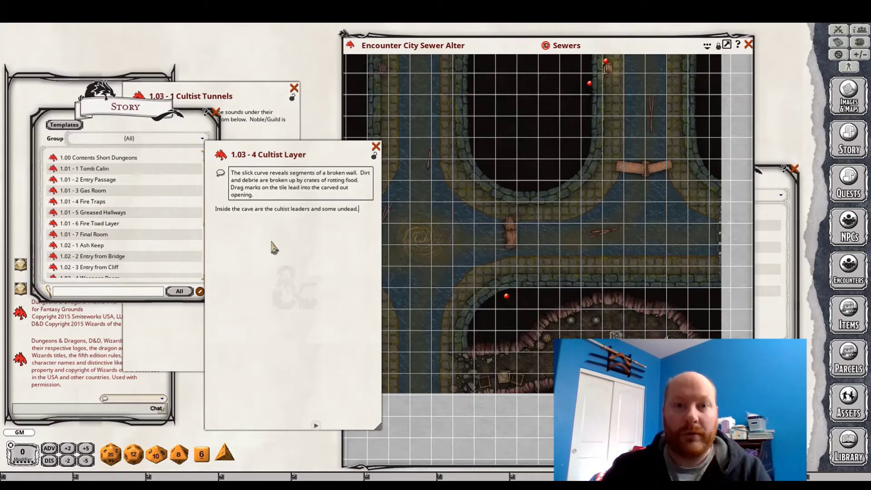
- Continue the body text with "They will fight to the death, calling any remaining undead in the sewer to their aid."
{"action": "type", "text": "  Th"}
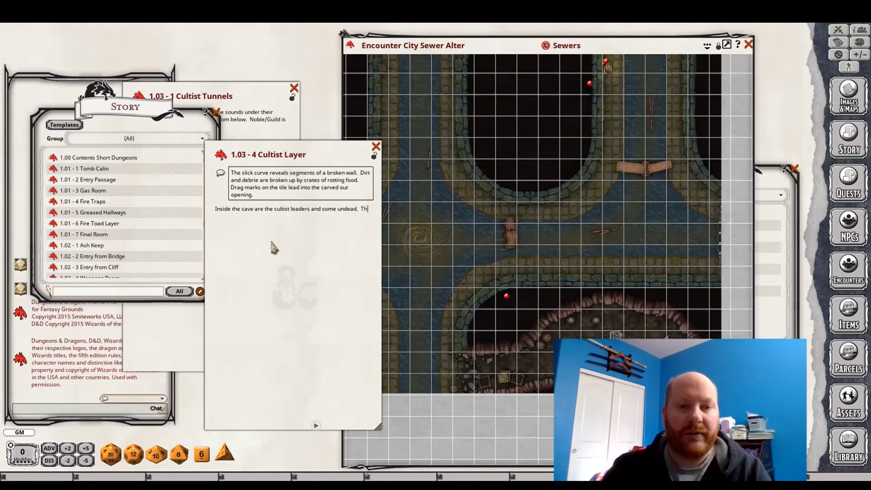
{"action": "type", "text": "ey will fight to the death, cal"}
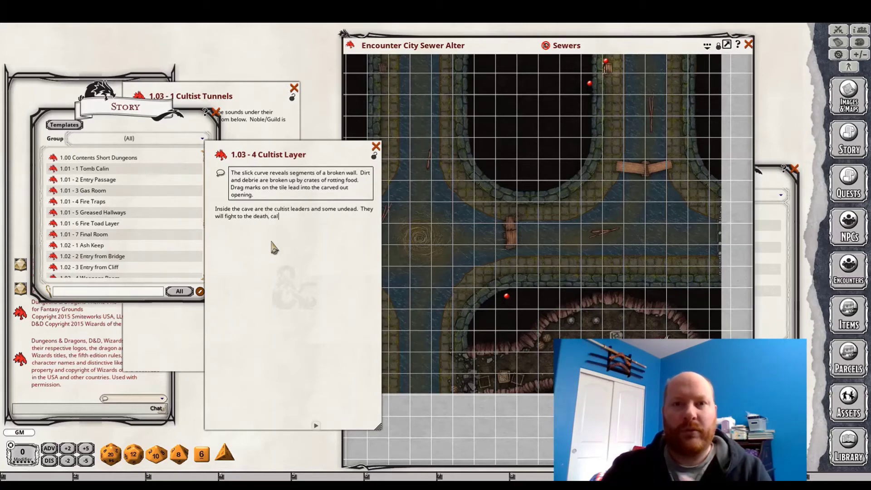
{"action": "type", "text": "ling any rema"}
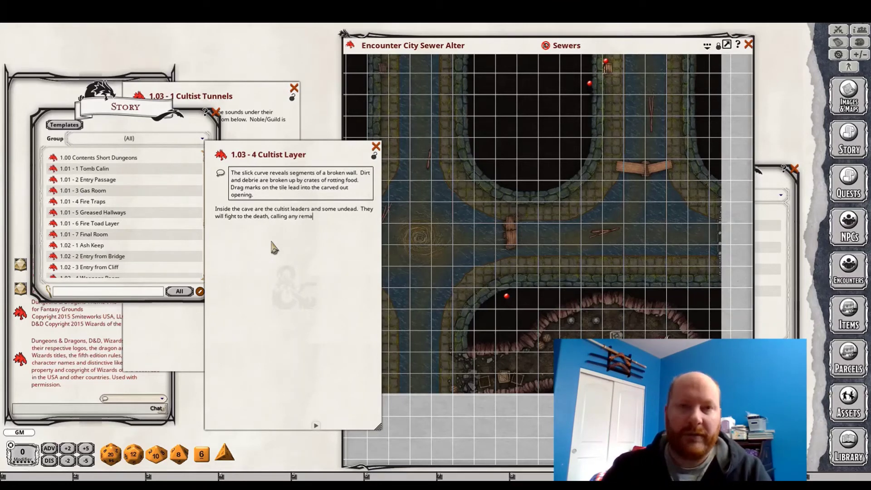
{"action": "type", "text": "ining undead "}
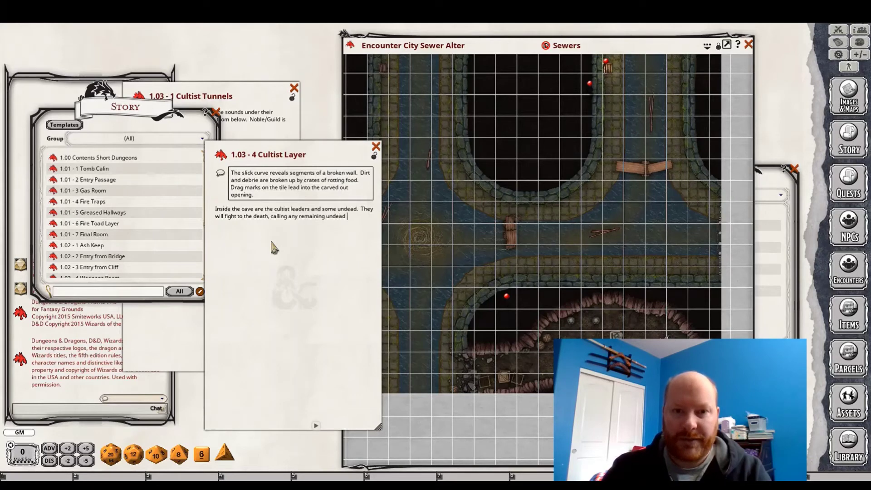
{"action": "type", "text": "in the sewer to their aid."}
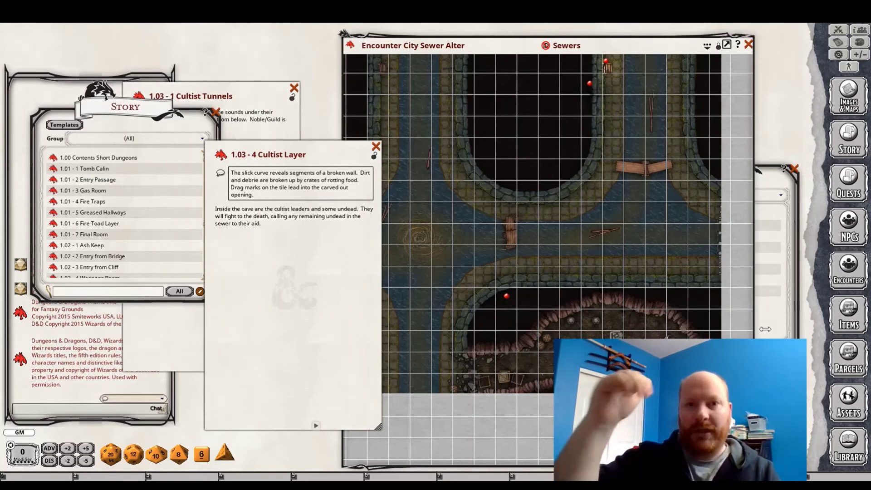
- Review the Cultist Layer encounter in the MCC - Urban Combat group and duplicate it
{"action": "left_click", "coordinate": [767, 204]}
{"action": "left_click", "coordinate": [725, 200]}
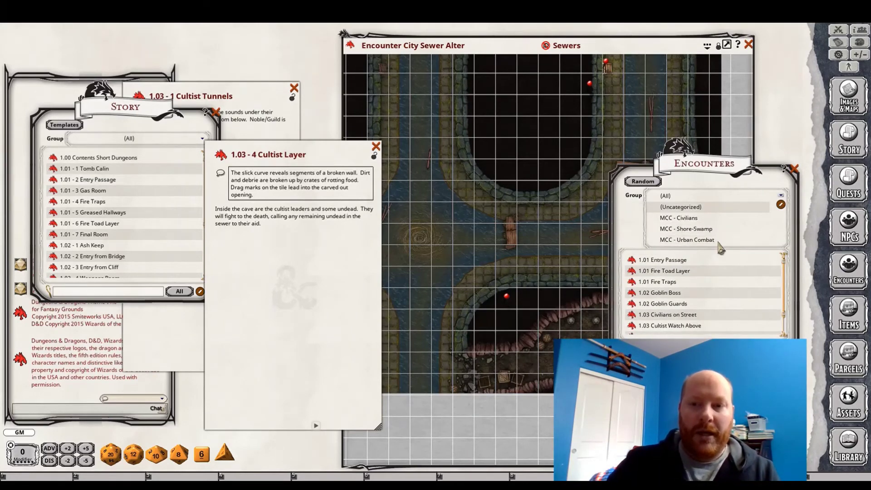
{"action": "left_click", "coordinate": [723, 245]}
{"action": "left_click", "coordinate": [655, 269]}
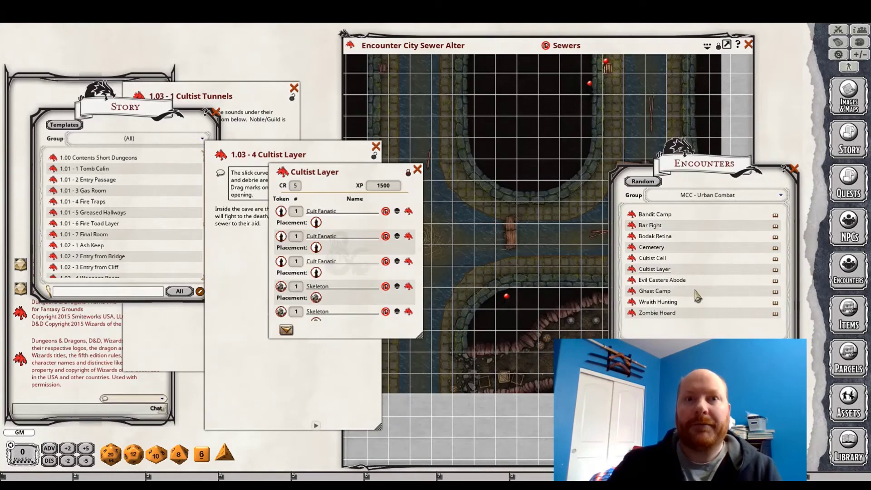
{"action": "scroll", "coordinate": [359, 262], "scroll_direction": "down", "scroll_amount": 2}
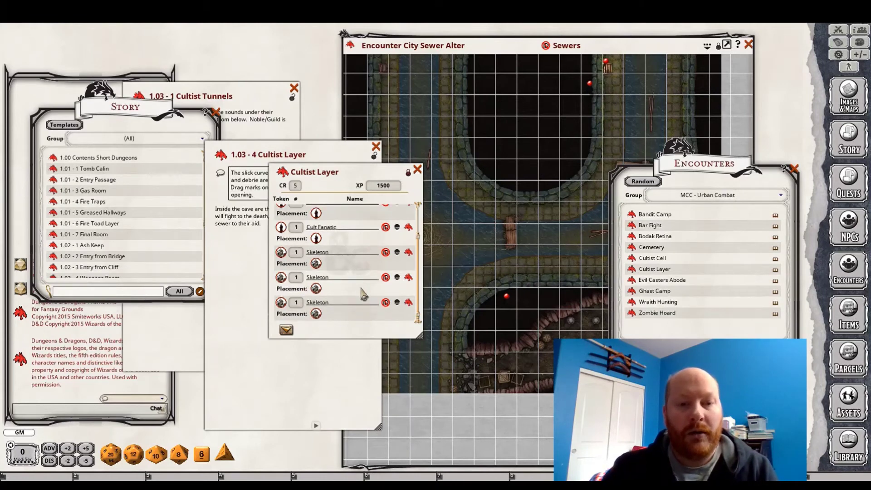
{"action": "scroll", "coordinate": [363, 273], "scroll_direction": "up", "scroll_amount": 2}
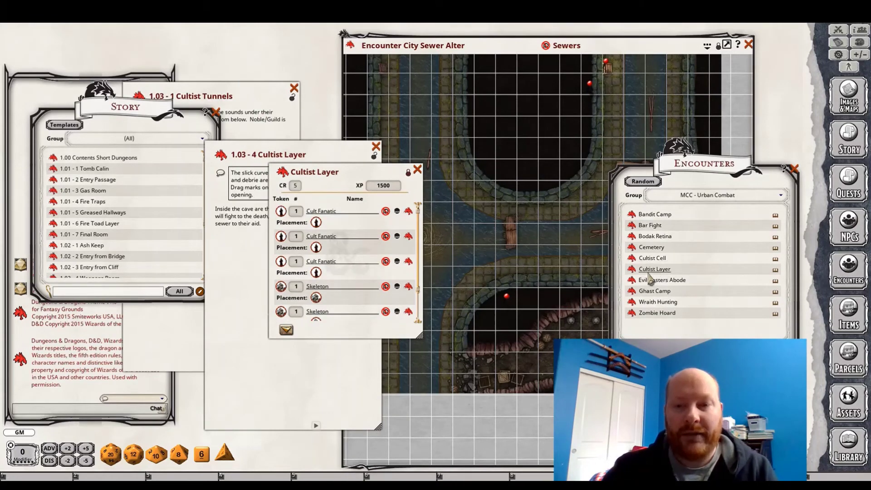
{"action": "left_click_drag", "start_coordinate": [653, 291], "coordinate": [654, 291]}
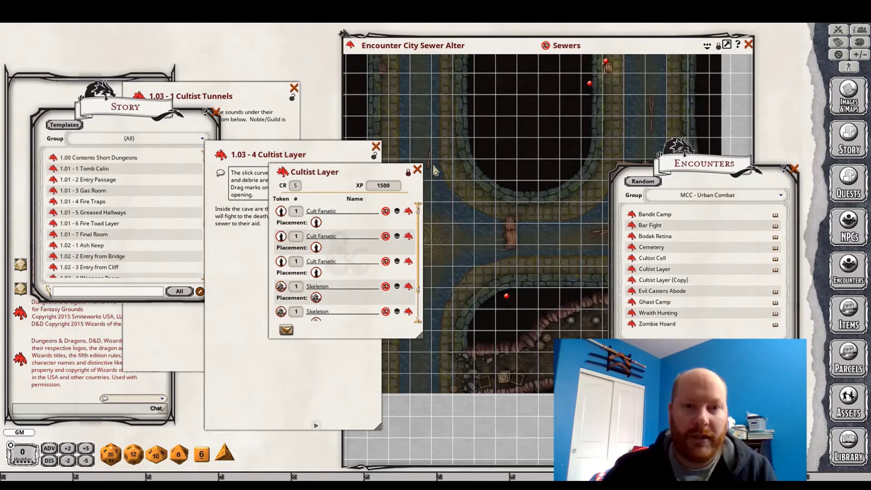
{"action": "left_click", "coordinate": [418, 169]}
- Move the copied Cultist Layer encounter to the uncategorized group and rename it "1.03 Cultist Layer"
{"action": "left_click", "coordinate": [706, 200]}
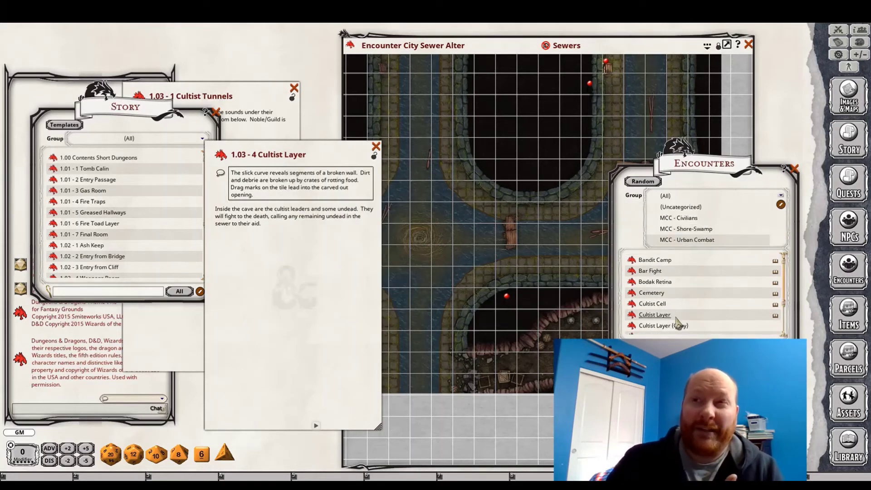
{"action": "left_click_drag", "start_coordinate": [636, 330], "coordinate": [689, 209]}
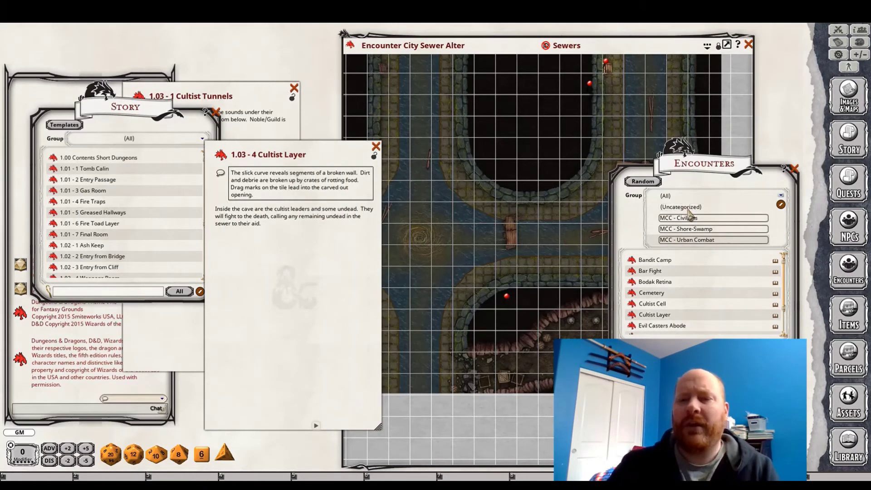
{"action": "left_click", "coordinate": [679, 317]}
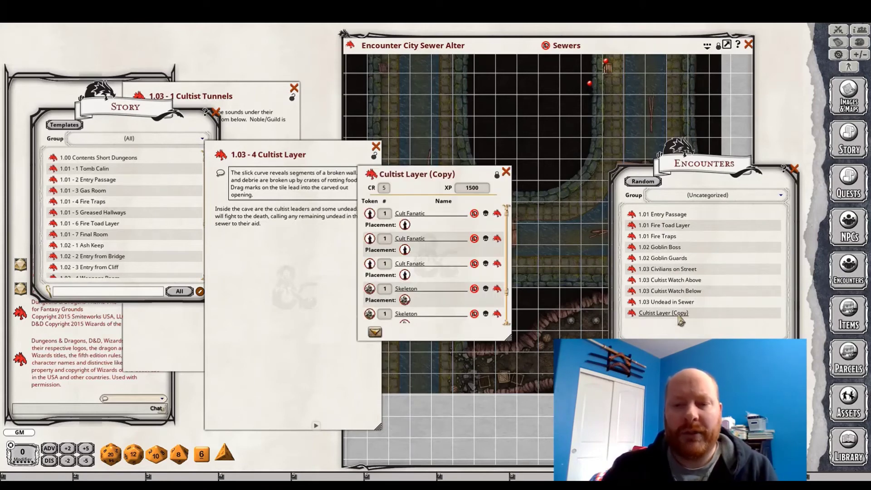
{"action": "triple_click", "coordinate": [453, 174]}
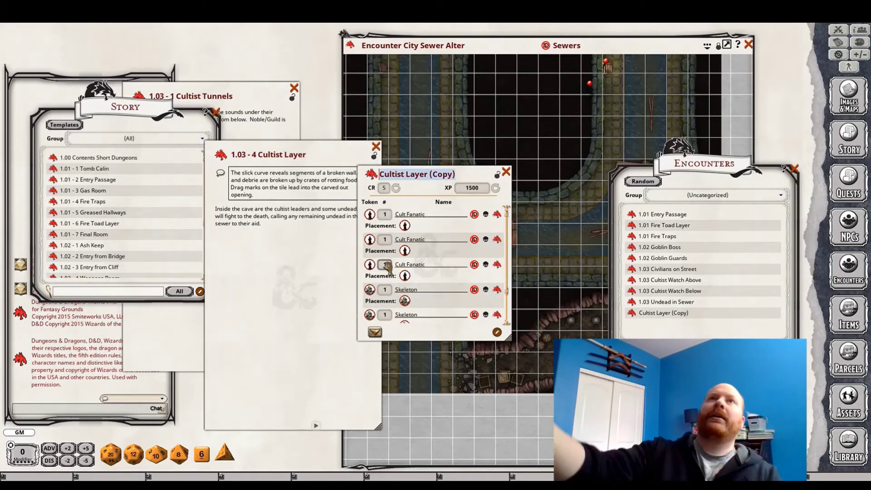
{"action": "type", "text": "1.03 Cultist La"}
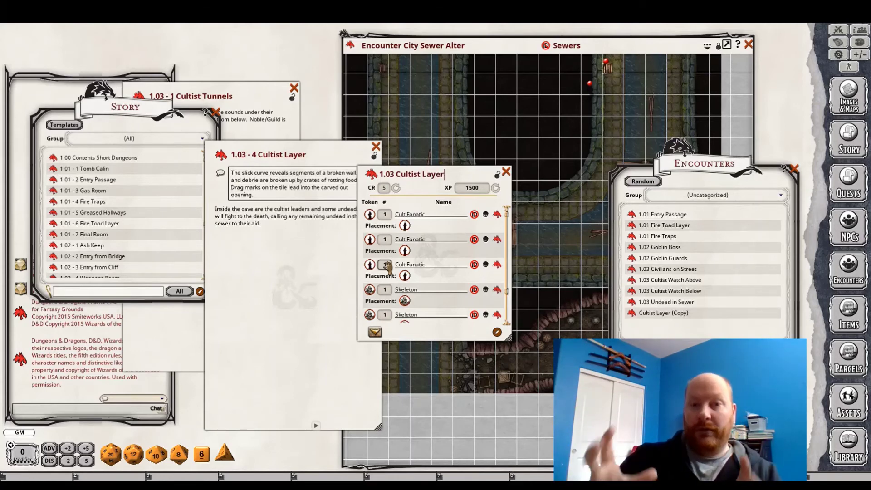
- Remove one Cult Fanatic from the 1.03 Cultist Layer encounter, refresh its challenge rating, and lock the record
{"action": "scroll", "coordinate": [428, 300], "scroll_direction": "down", "scroll_amount": 2}
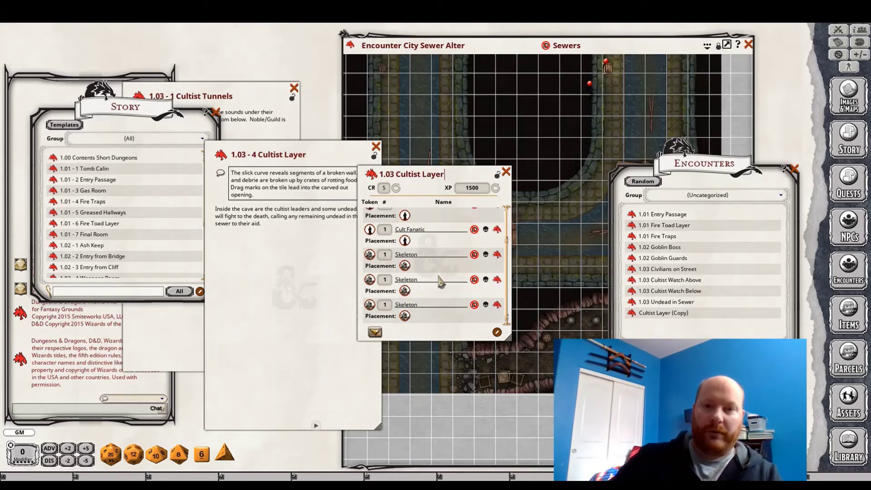
{"action": "scroll", "coordinate": [440, 282], "scroll_direction": "down", "scroll_amount": 4}
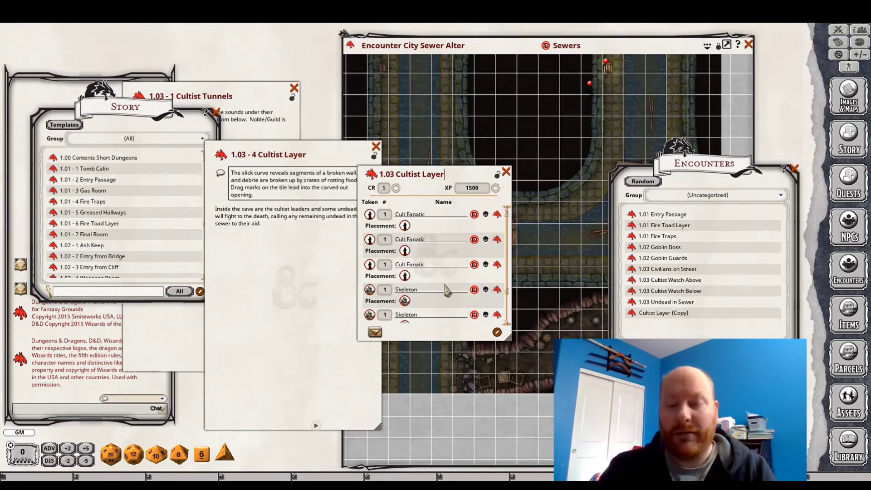
{"action": "left_click", "coordinate": [497, 332]}
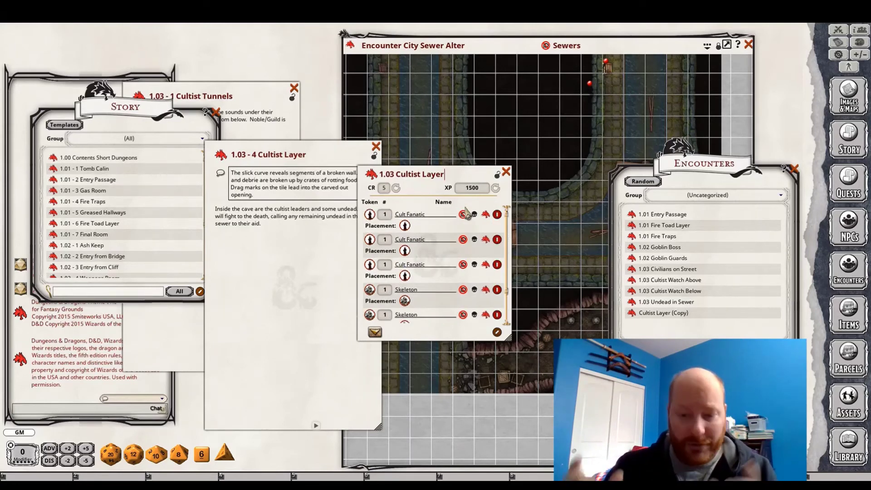
{"action": "left_click", "coordinate": [497, 215]}
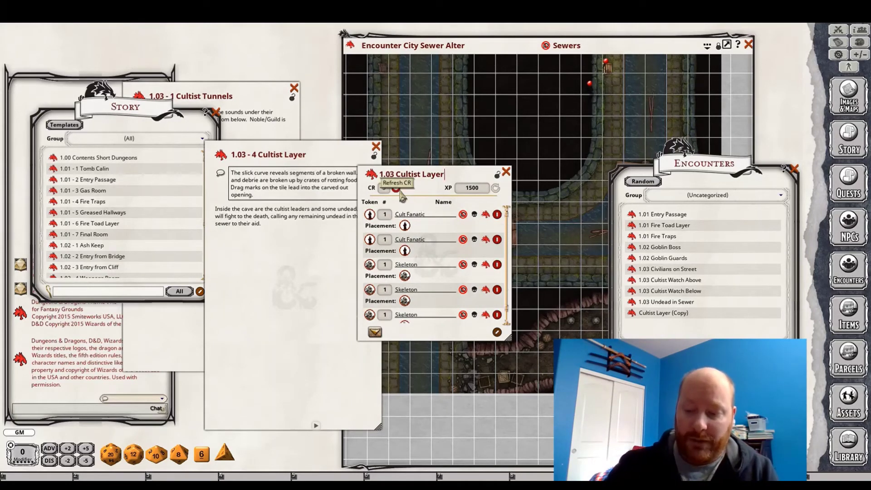
{"action": "left_click", "coordinate": [400, 191]}
{"action": "scroll", "coordinate": [463, 247], "scroll_direction": "down", "scroll_amount": 1}
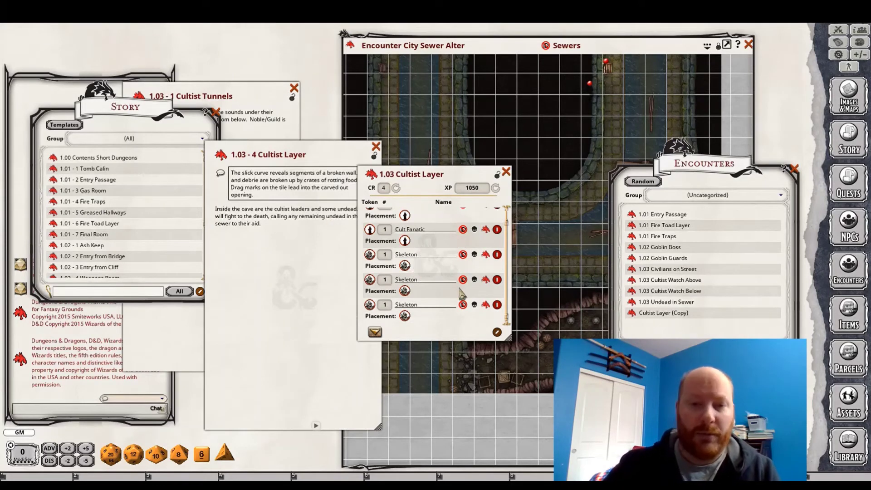
{"action": "scroll", "coordinate": [460, 293], "scroll_direction": "up", "scroll_amount": 1}
{"action": "left_click", "coordinate": [497, 175]}
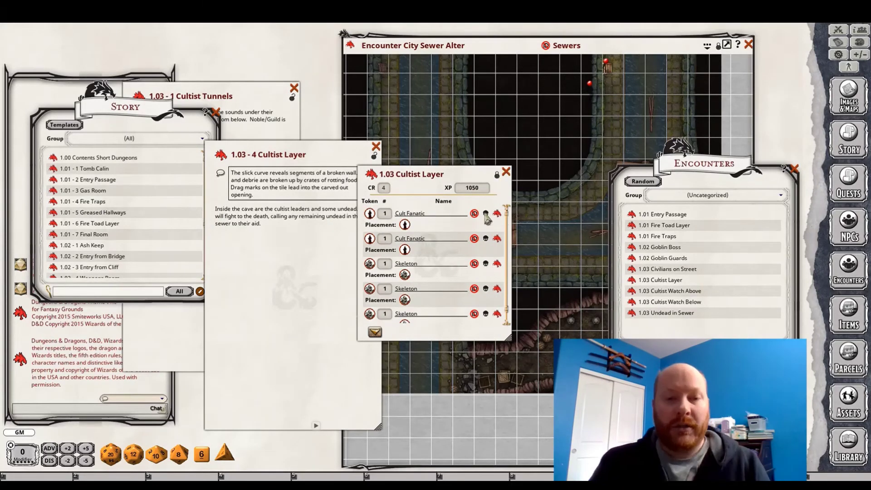
- Examine the Cult Fanatic's stat block from the encounter, including its traits, actions and prepared spells
{"action": "left_click", "coordinate": [498, 214]}
{"action": "scroll", "coordinate": [459, 275], "scroll_direction": "down", "scroll_amount": 3}
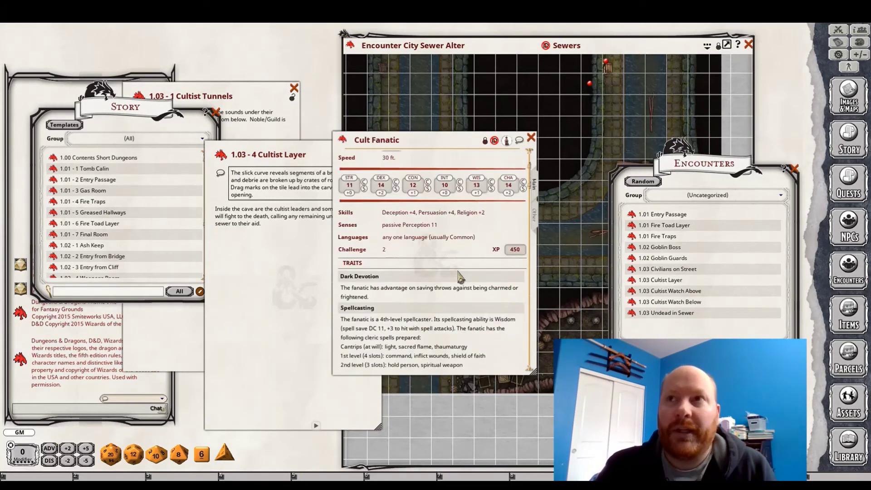
{"action": "scroll", "coordinate": [459, 272], "scroll_direction": "down", "scroll_amount": 5}
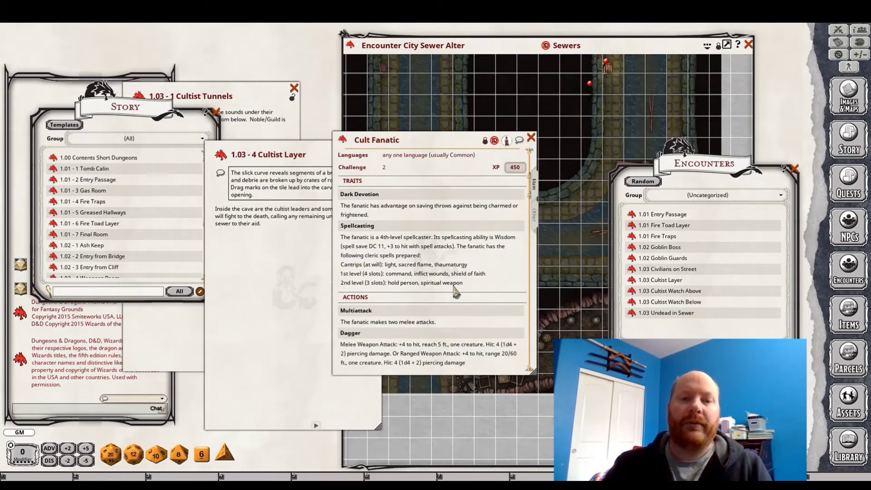
{"action": "scroll", "coordinate": [456, 293], "scroll_direction": "down", "scroll_amount": 5}
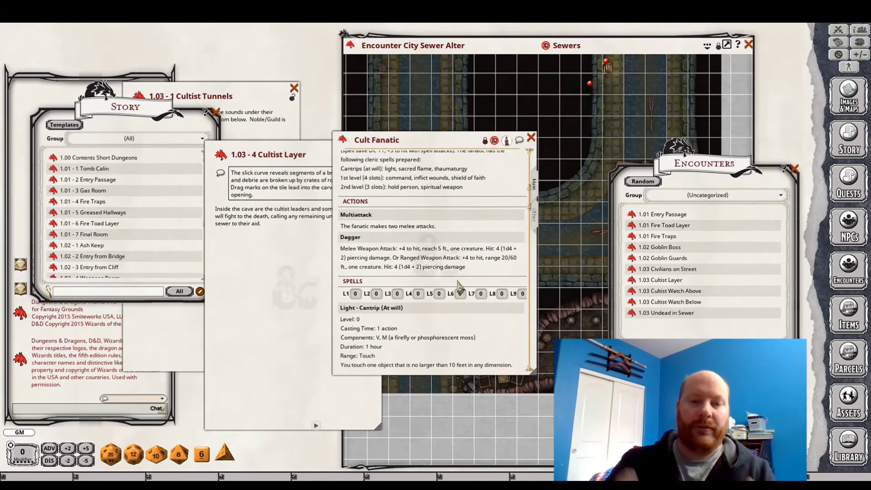
{"action": "scroll", "coordinate": [459, 286], "scroll_direction": "down", "scroll_amount": 8}
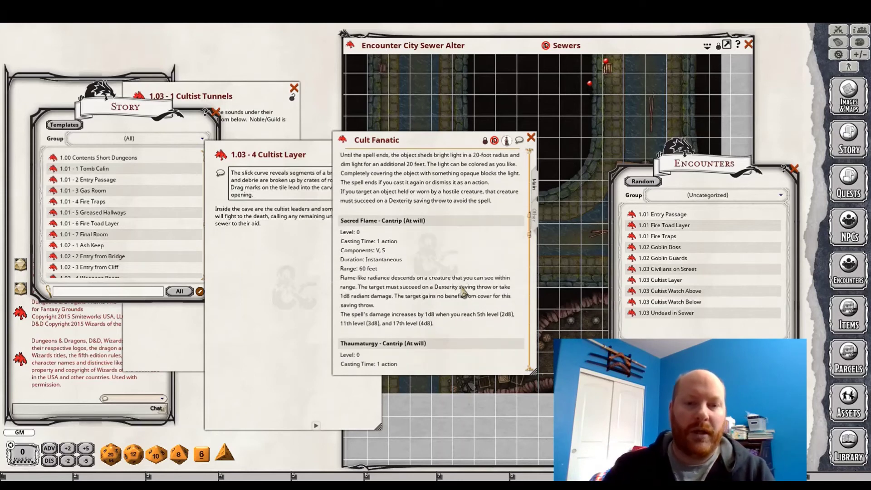
{"action": "left_click", "coordinate": [531, 138]}
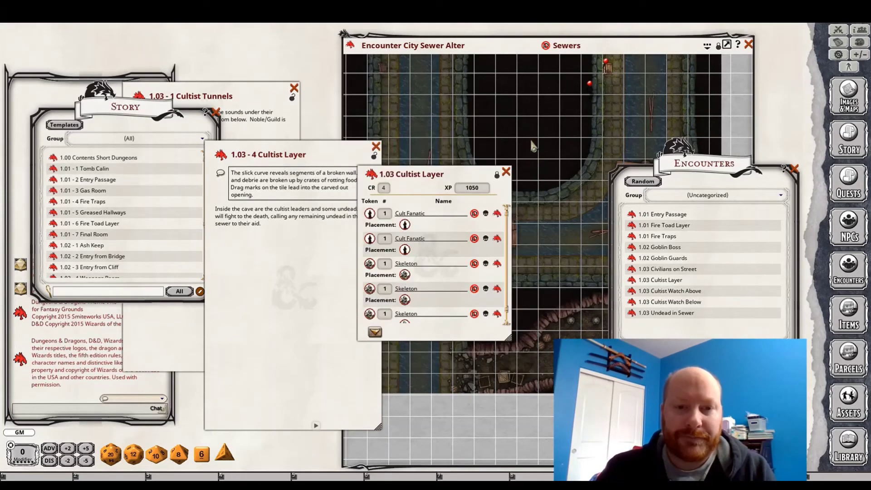
{"action": "left_click", "coordinate": [498, 238]}
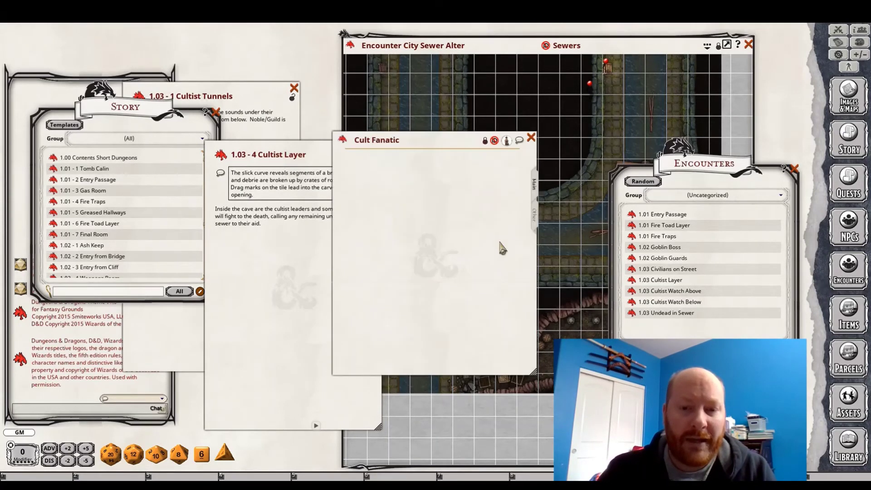
{"action": "left_click", "coordinate": [531, 137]}
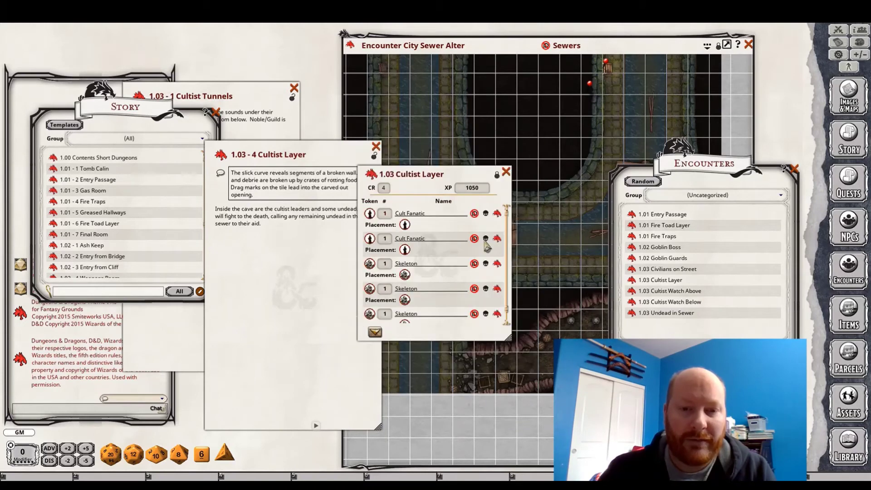
- Place the two Cult Fanatics and three Skeletons of the 1.03 Cultist Layer encounter inside the cave on the sewer map
{"action": "left_click_drag", "start_coordinate": [754, 180], "coordinate": [844, 152]}
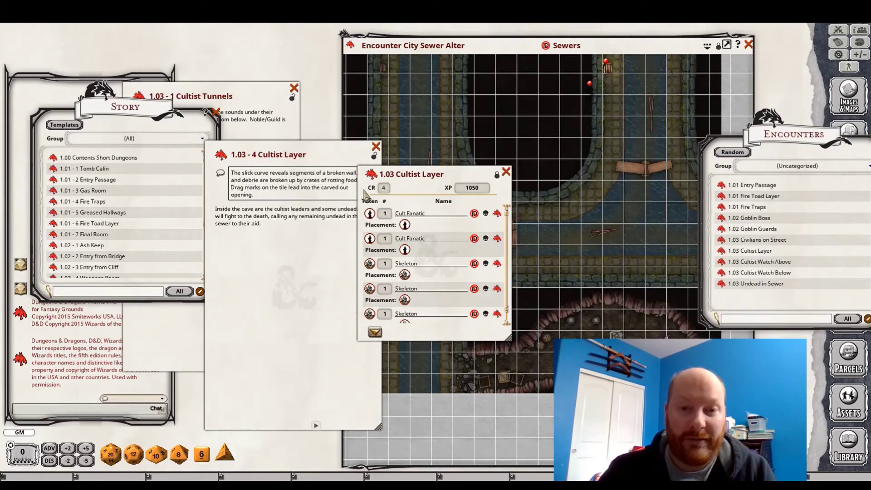
{"action": "left_click_drag", "start_coordinate": [580, 321], "coordinate": [583, 324]}
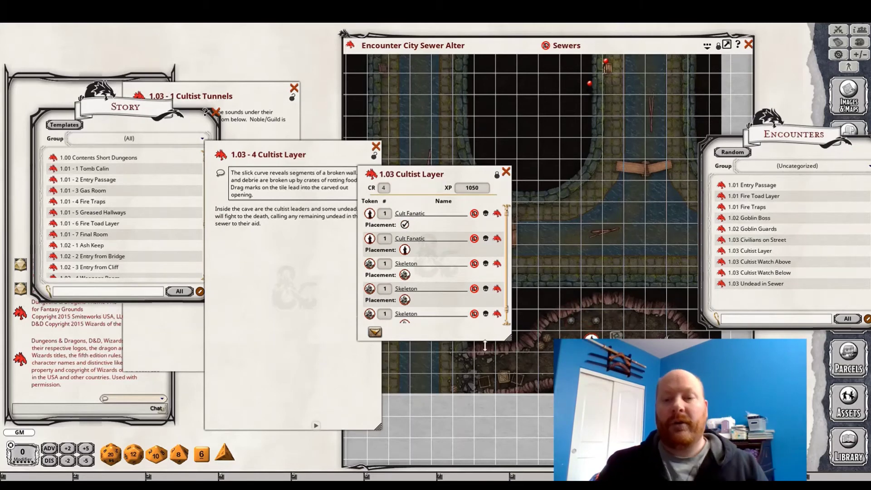
{"action": "left_click_drag", "start_coordinate": [405, 249], "coordinate": [570, 338]}
{"action": "left_click_drag", "start_coordinate": [404, 300], "coordinate": [551, 333]}
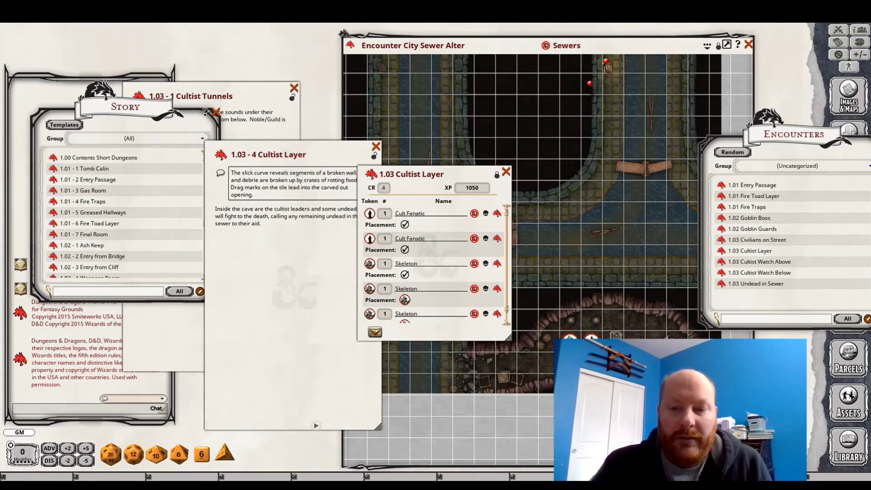
{"action": "scroll", "coordinate": [418, 290], "scroll_direction": "down", "scroll_amount": 1}
{"action": "left_click_drag", "start_coordinate": [405, 316], "coordinate": [613, 321]}
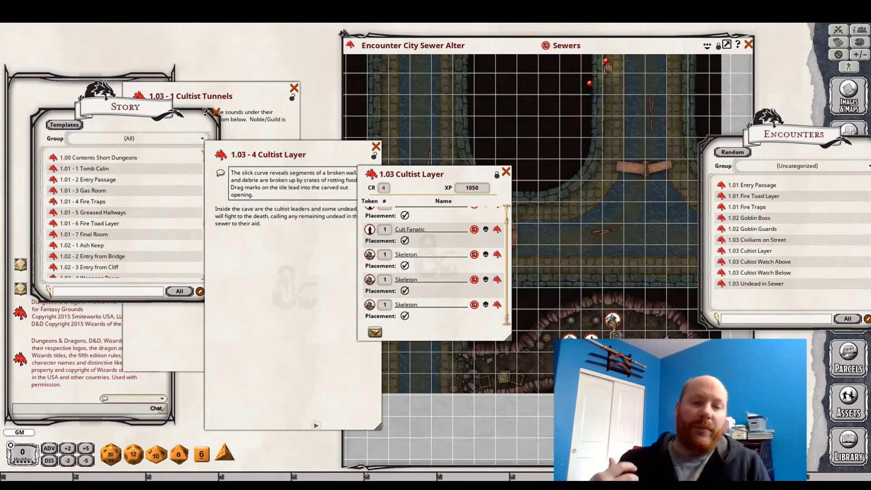
- Review the Skeleton's stat block from the encounter, including its immunities and attack actions, and close it
{"action": "left_click", "coordinate": [498, 304]}
{"action": "scroll", "coordinate": [406, 272], "scroll_direction": "down", "scroll_amount": 3}
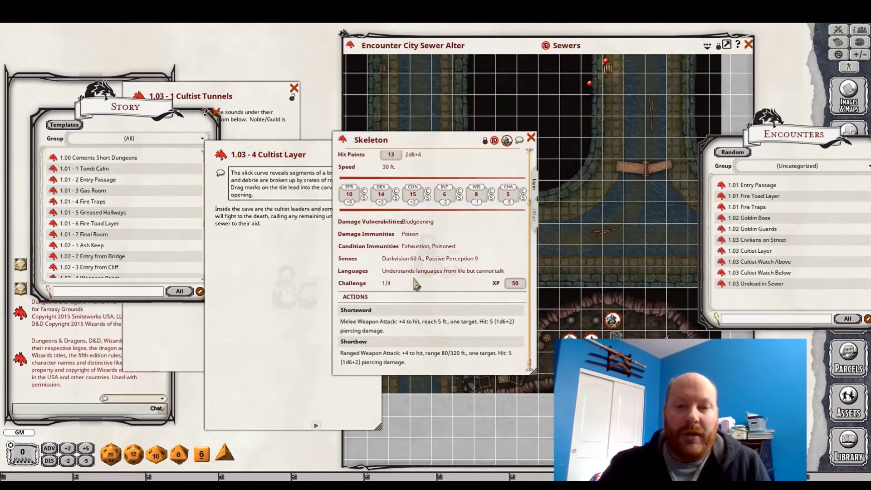
{"action": "left_click_drag", "start_coordinate": [340, 321], "coordinate": [419, 321]}
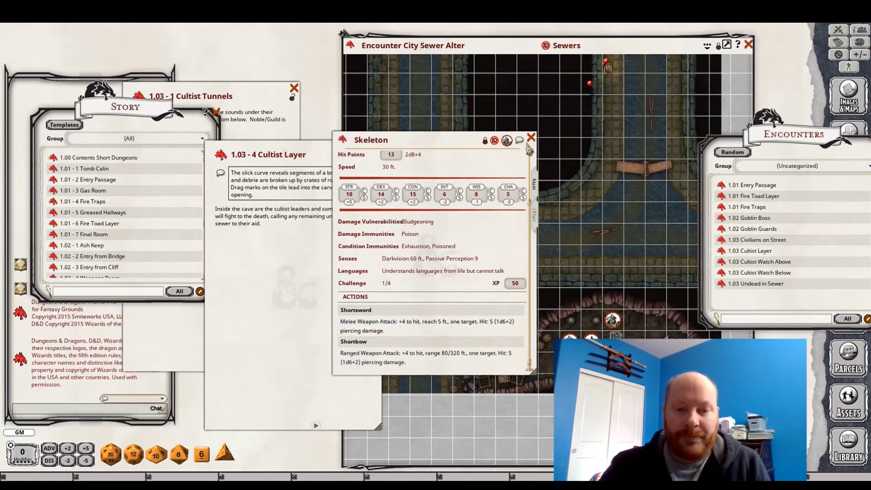
{"action": "left_click", "coordinate": [531, 138]}
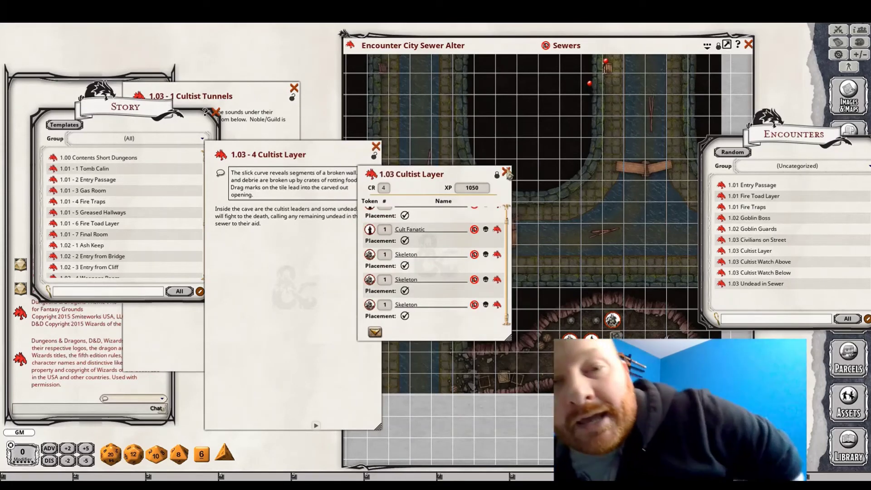
- Link the 1.03 Cultist Layer encounter below the description in the 1.03 - 4 Cultist Layer story entry, and close the encounter
{"action": "left_click", "coordinate": [261, 240]}
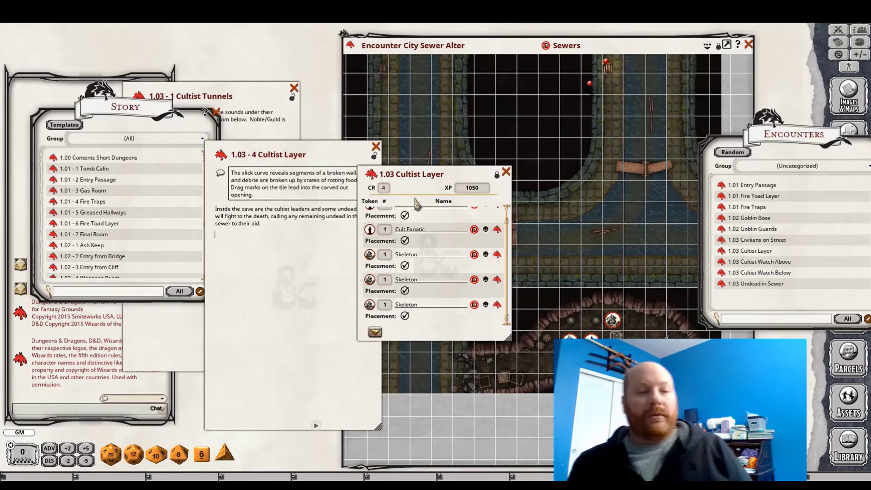
{"action": "left_click_drag", "start_coordinate": [371, 174], "coordinate": [273, 240]}
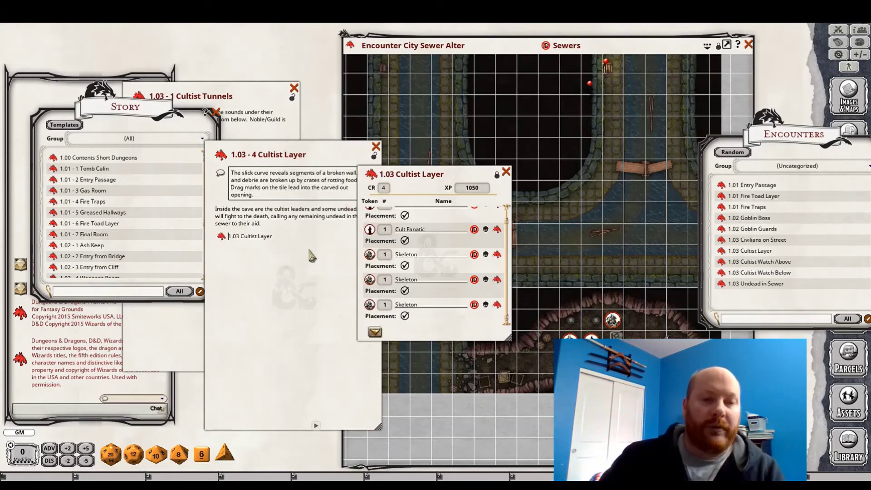
{"action": "left_click", "coordinate": [506, 171]}
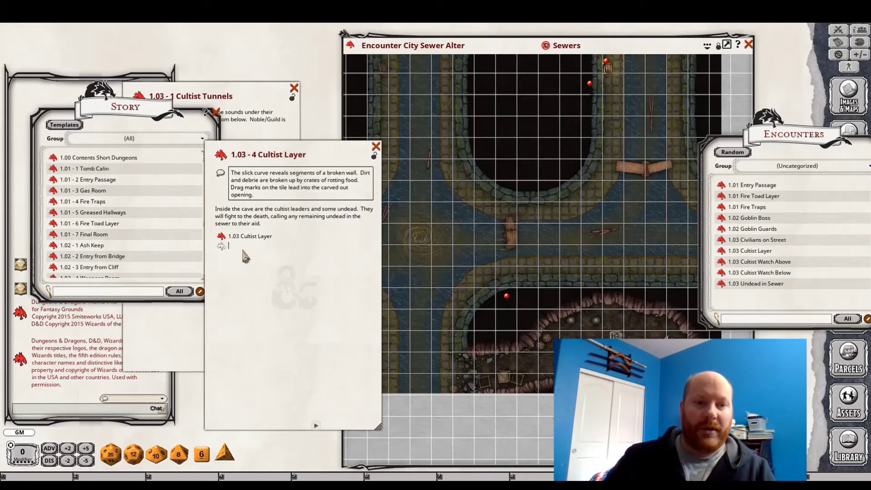
- Below the encounter link, add the body-text line "What happens when the skull or ritual is interupted?"
{"action": "right_click", "coordinate": [241, 248]}
{"action": "left_click", "coordinate": [267, 275]}
{"action": "left_click", "coordinate": [321, 289]}
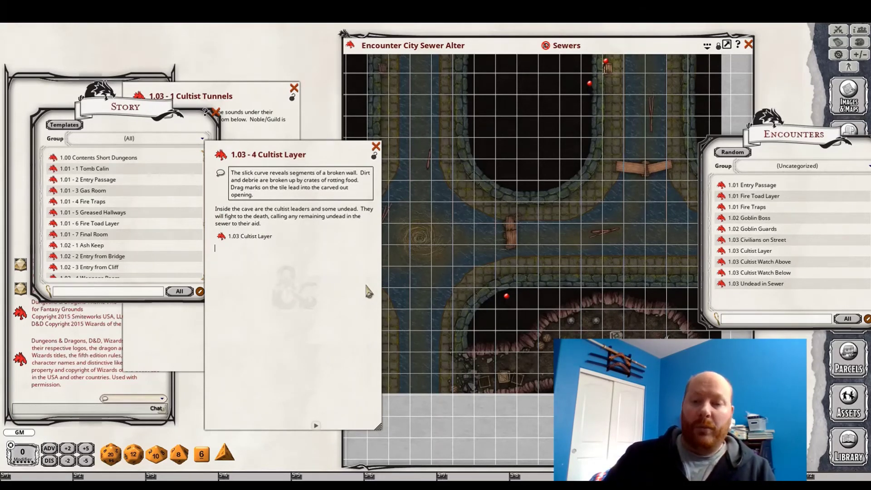
{"action": "type", "text": "What happens w"}
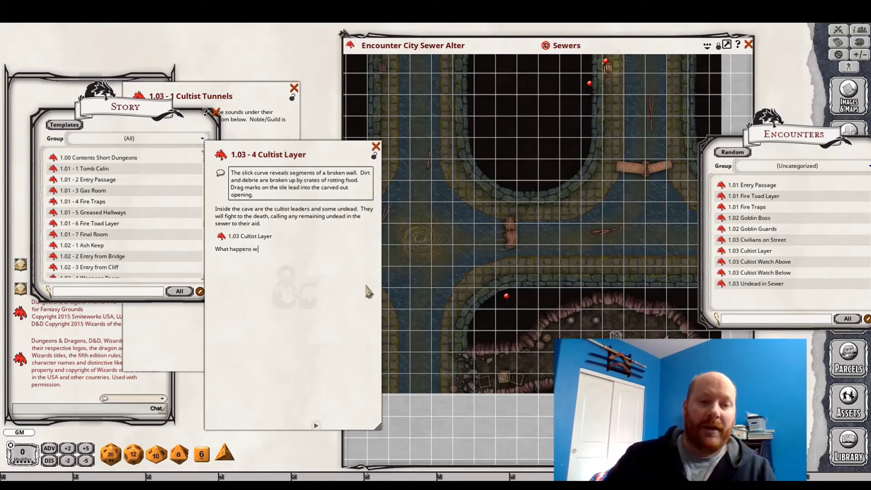
{"action": "type", "text": "hen the "}
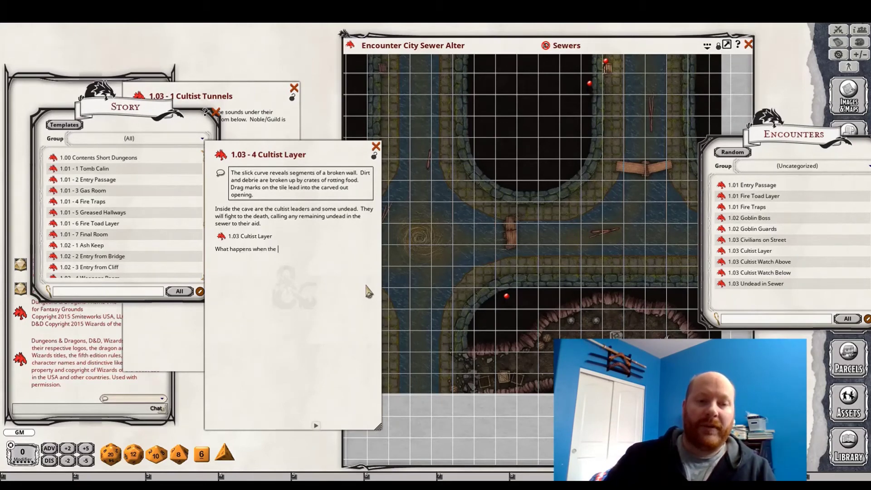
{"action": "type", "text": "skull or ri"}
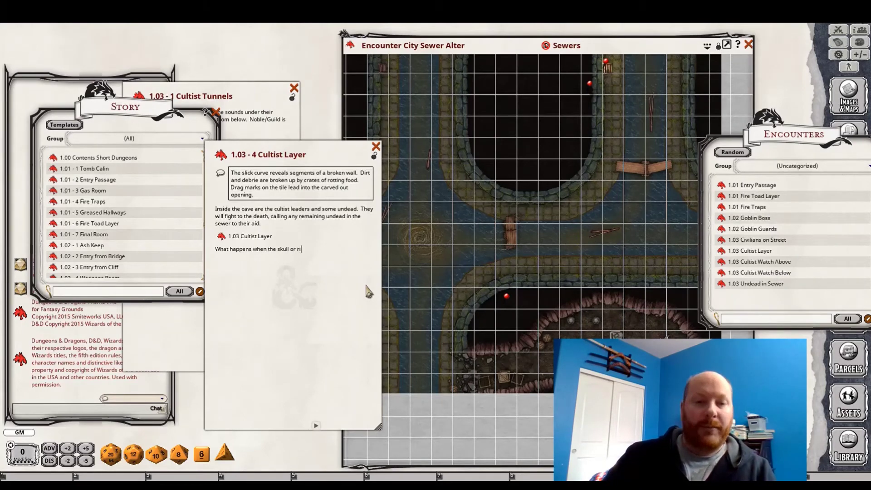
{"action": "type", "text": "tual is int"}
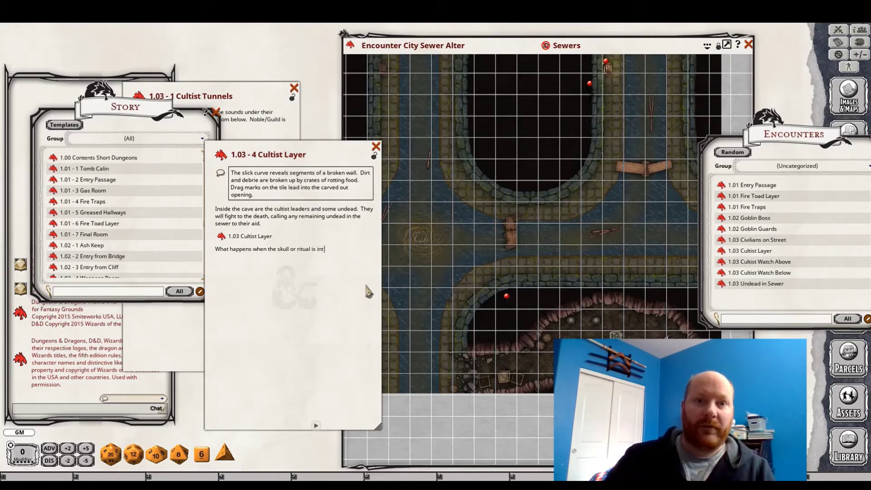
{"action": "type", "text": "erupted??"}
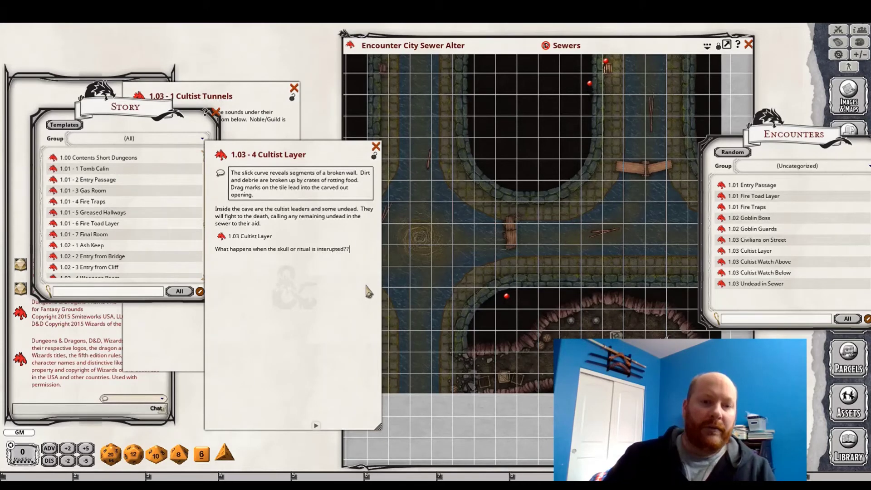
{"action": "key", "text": "BackSpace"}
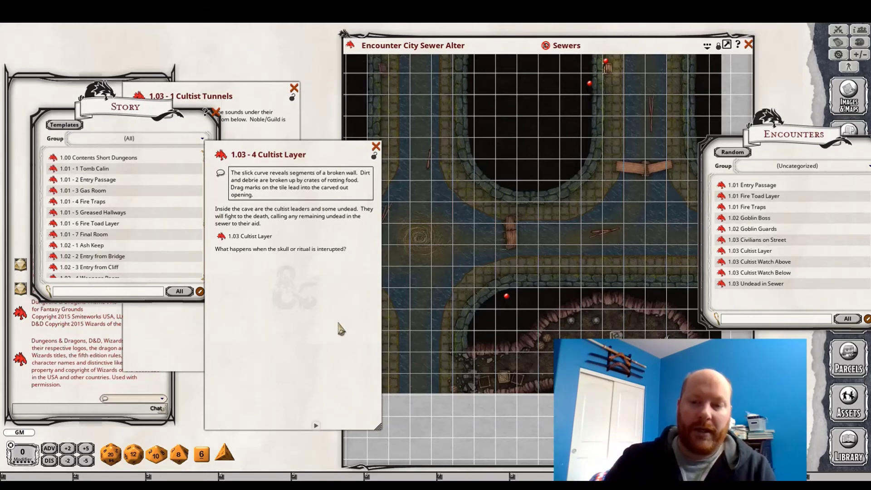
- Add the follow-up line "(did the players stop what they were doing?)" to the Cultist Layer story entry
{"action": "type", "text": "("}
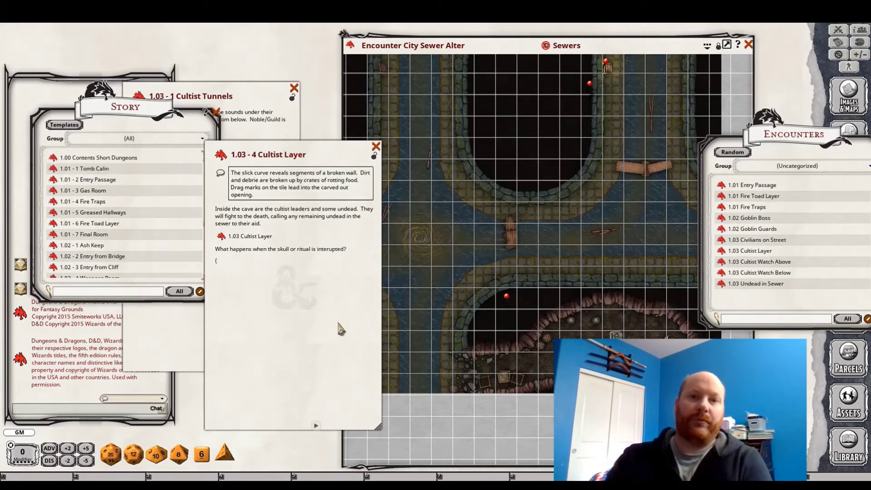
{"action": "type", "text": "did the pl"}
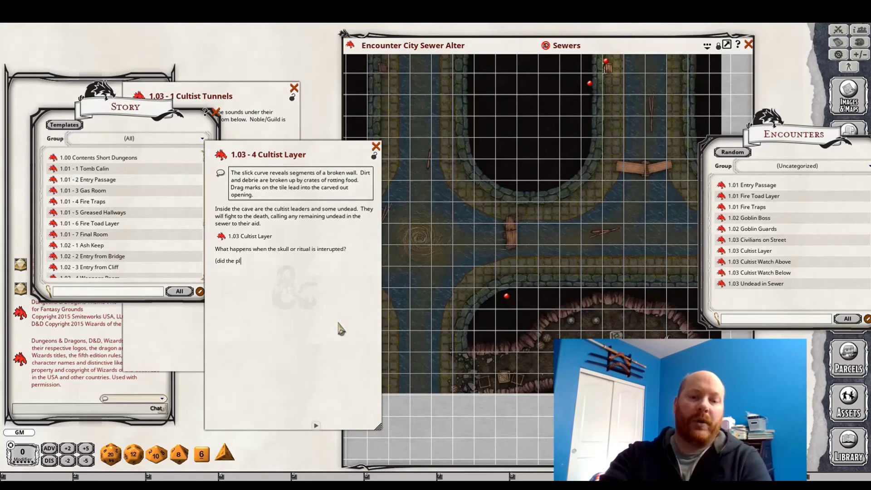
{"action": "type", "text": "ayers"}
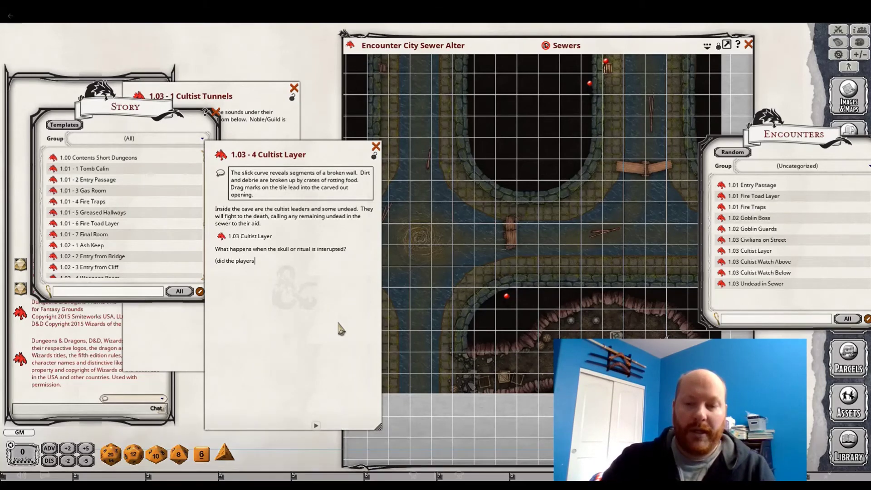
{"action": "type", "text": " stop what "}
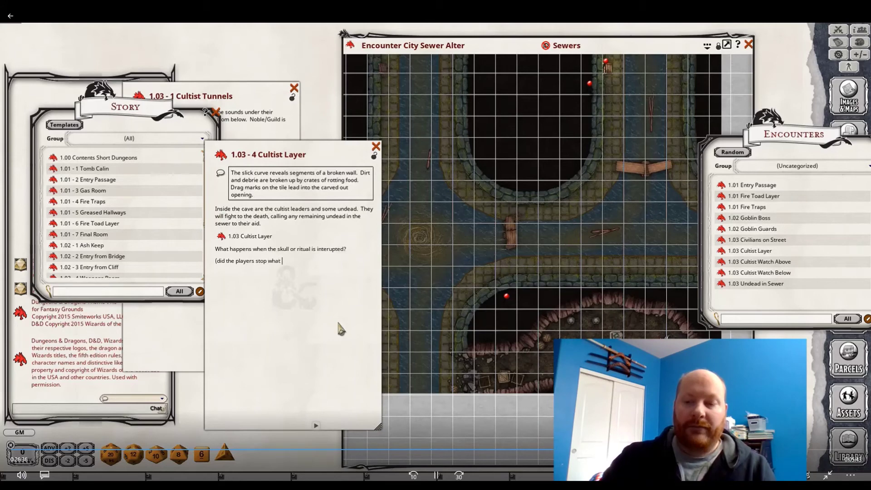
{"action": "type", "text": "they were doing?"}
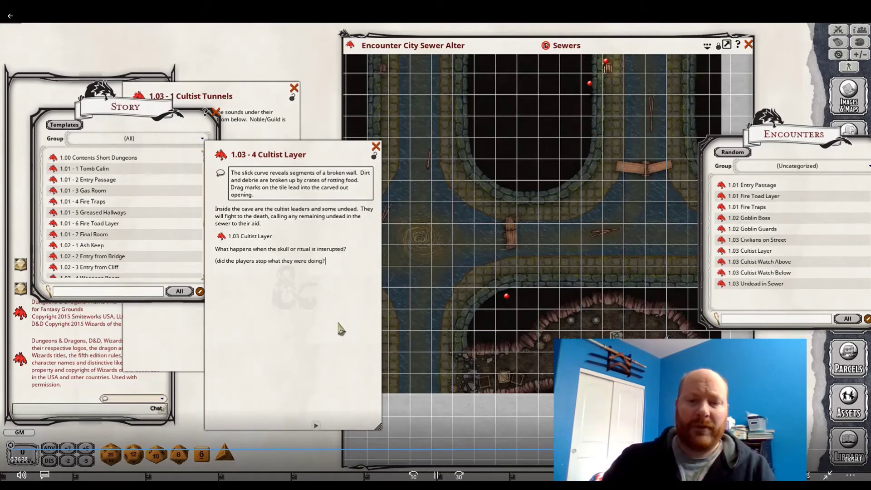
{"action": "type", "text": ")"}
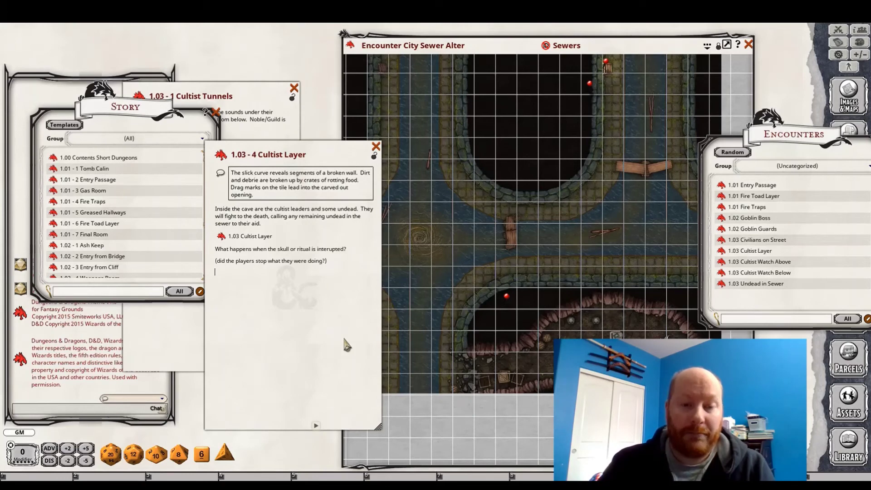
{"action": "left_click", "coordinate": [590, 363]}
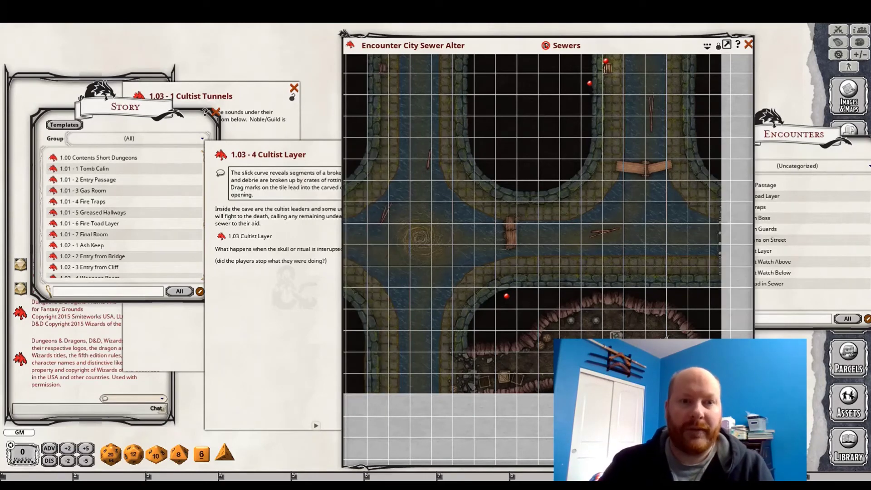
{"action": "left_click_drag", "start_coordinate": [648, 338], "coordinate": [614, 312]}
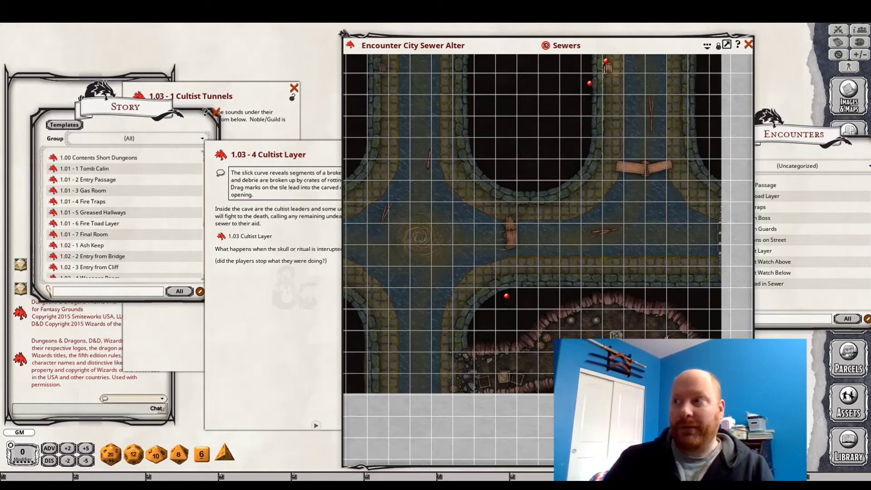
{"action": "scroll", "coordinate": [605, 333], "scroll_direction": "up", "scroll_amount": 3}
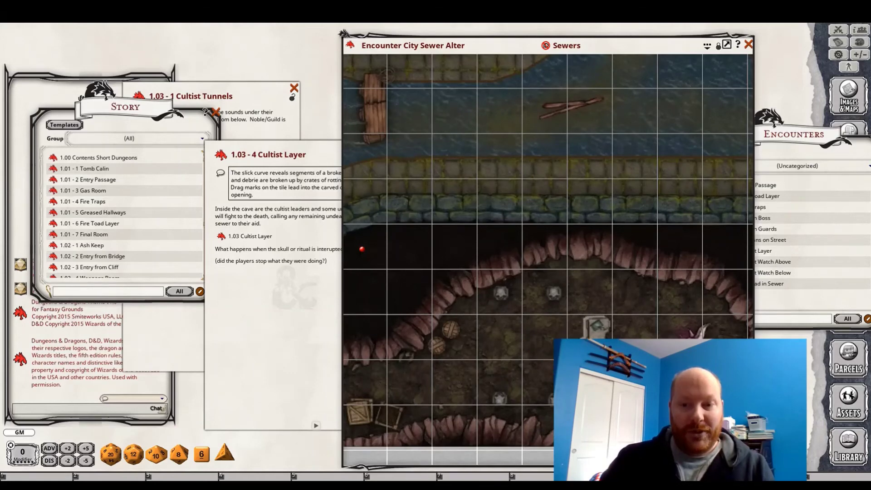
{"action": "scroll", "coordinate": [508, 306], "scroll_direction": "down", "scroll_amount": 3}
{"action": "scroll", "coordinate": [526, 310], "scroll_direction": "down", "scroll_amount": 1}
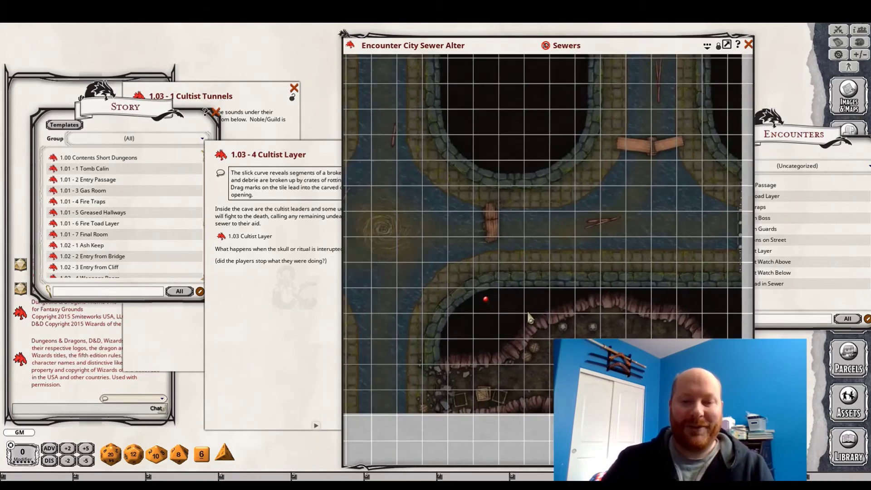
- Add a "Loot:" line at the end of the Cultist Layer story entry and close the encounters list
{"action": "left_click", "coordinate": [267, 338]}
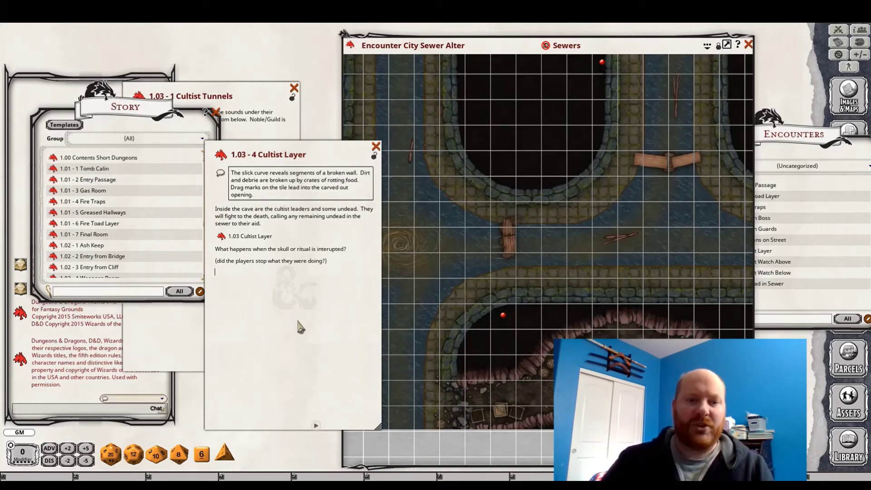
{"action": "type", "text": "Loot:"}
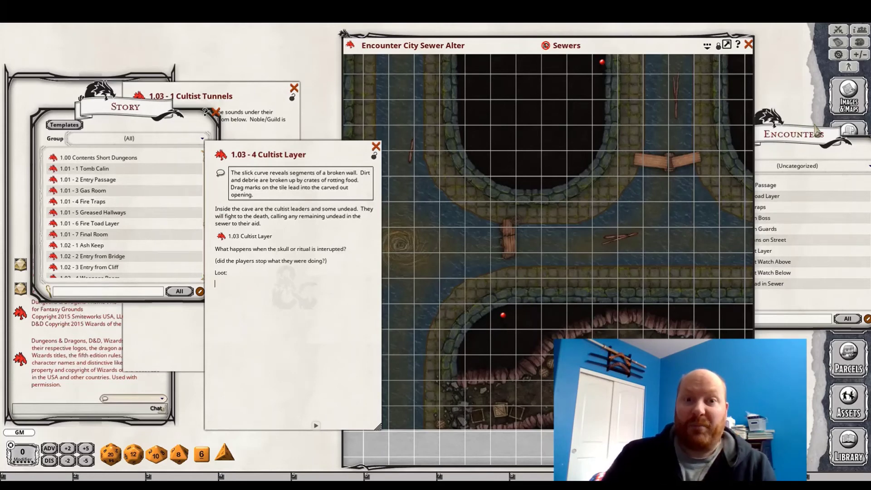
{"action": "left_click_drag", "start_coordinate": [827, 154], "coordinate": [638, 231]}
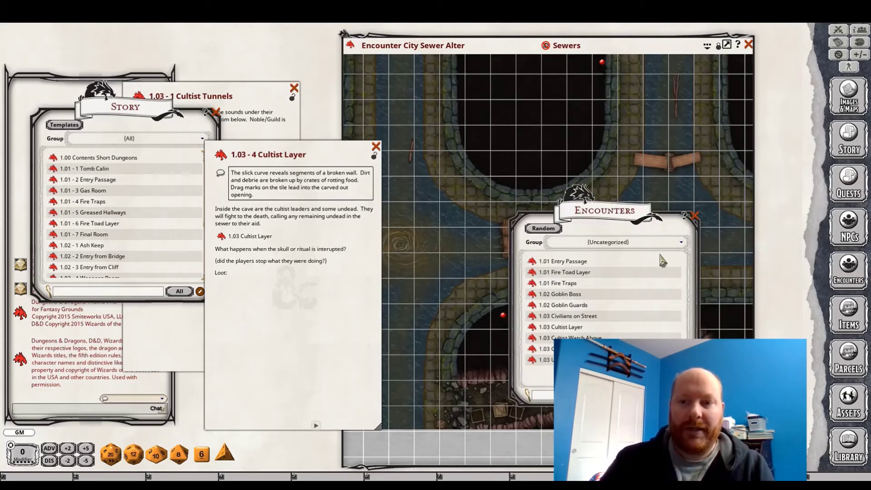
{"action": "left_click", "coordinate": [695, 217]}
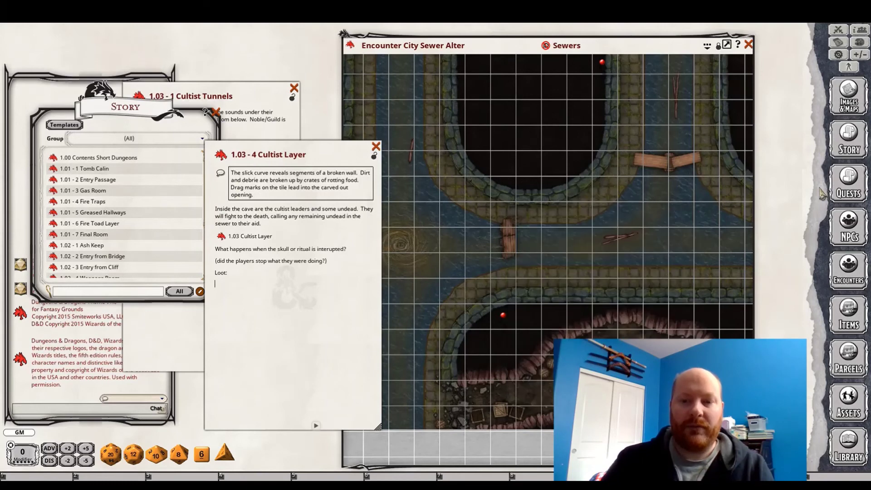
- Open the parcels list and, from the library's tables, the 01-04 Loot table
{"action": "left_click", "coordinate": [848, 358]}
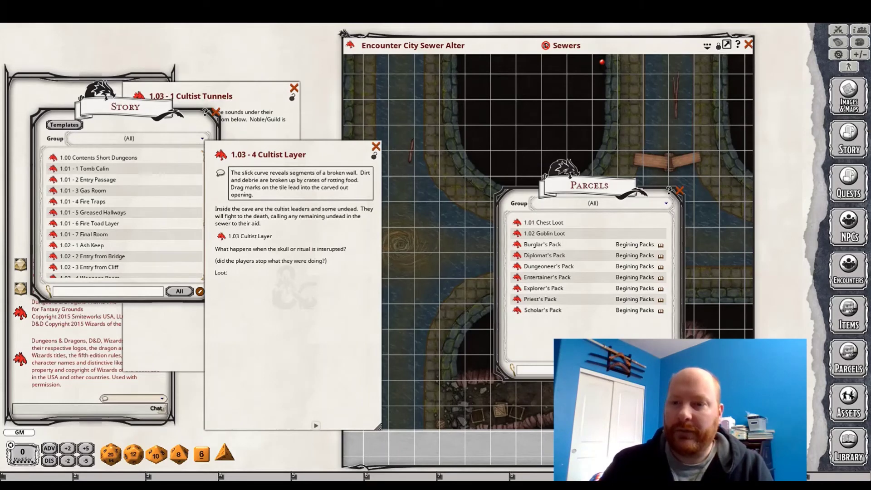
{"action": "left_click", "coordinate": [861, 440]}
{"action": "scroll", "coordinate": [303, 308], "scroll_direction": "down", "scroll_amount": 2}
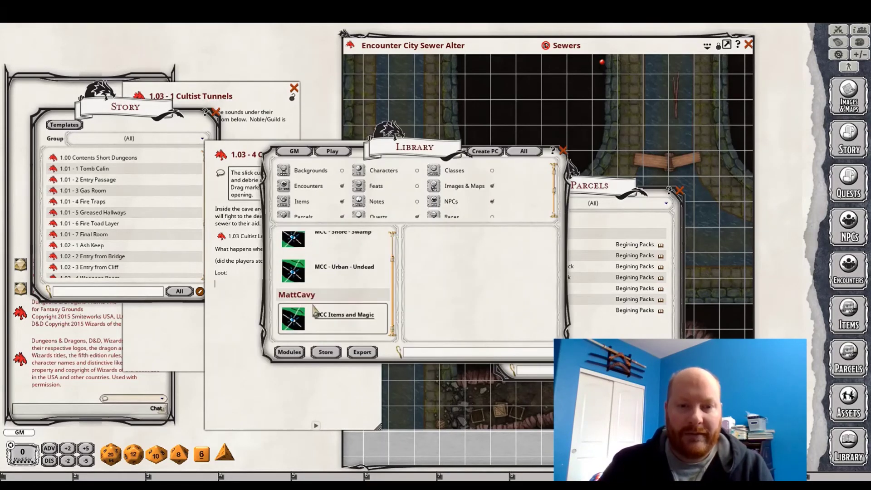
{"action": "scroll", "coordinate": [344, 191], "scroll_direction": "down", "scroll_amount": 2}
{"action": "left_click", "coordinate": [304, 209]}
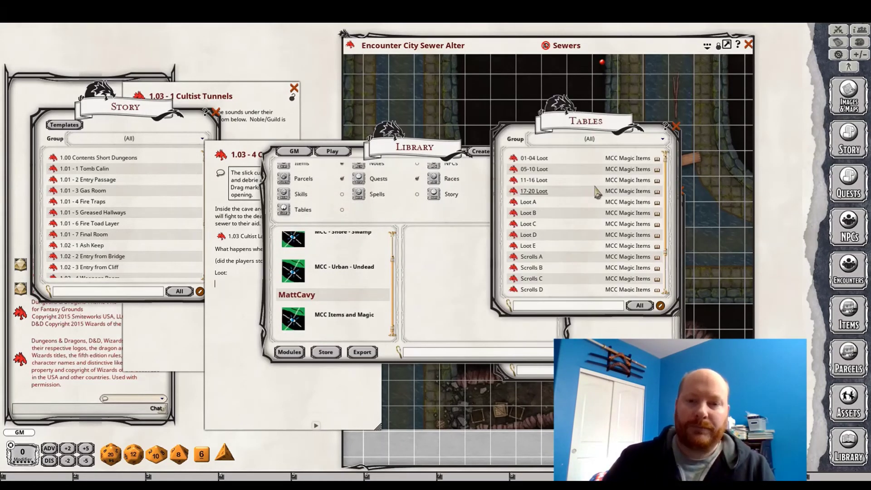
{"action": "left_click", "coordinate": [534, 158]}
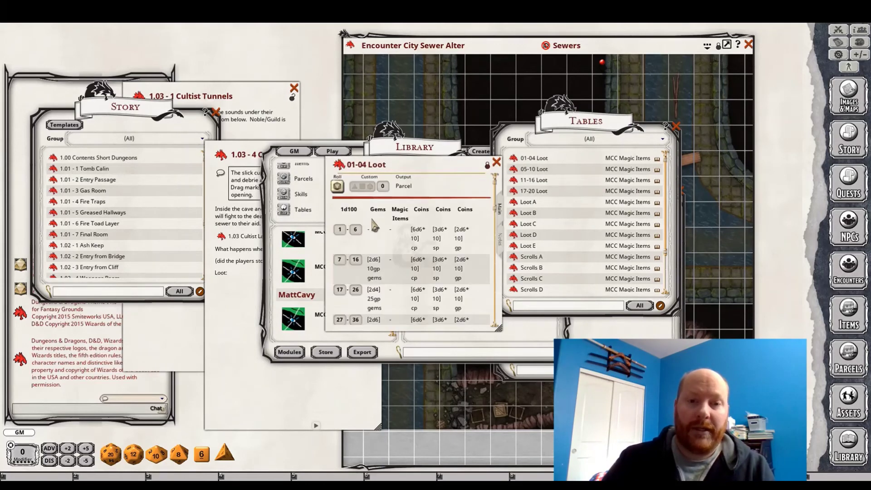
- Roll the 01-04 Loot table twice and copy the Potion of Healing from the first result parcel into the second
{"action": "left_click", "coordinate": [340, 186]}
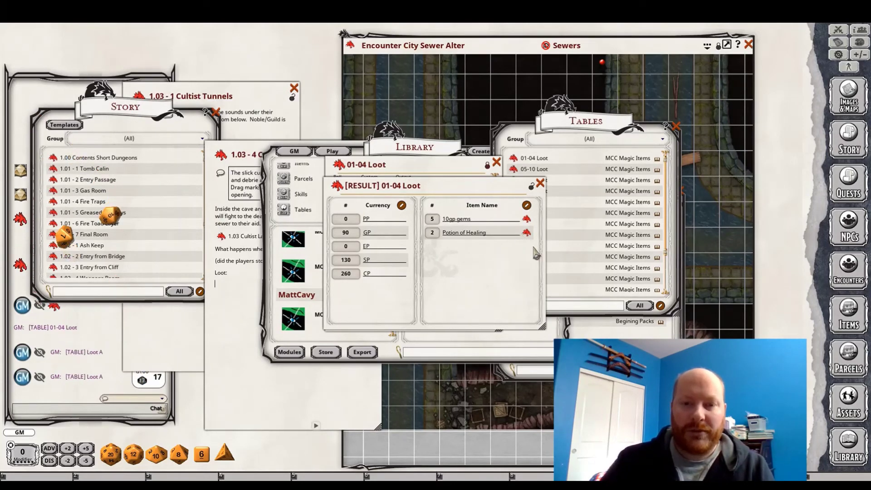
{"action": "left_click_drag", "start_coordinate": [453, 293], "coordinate": [670, 369]}
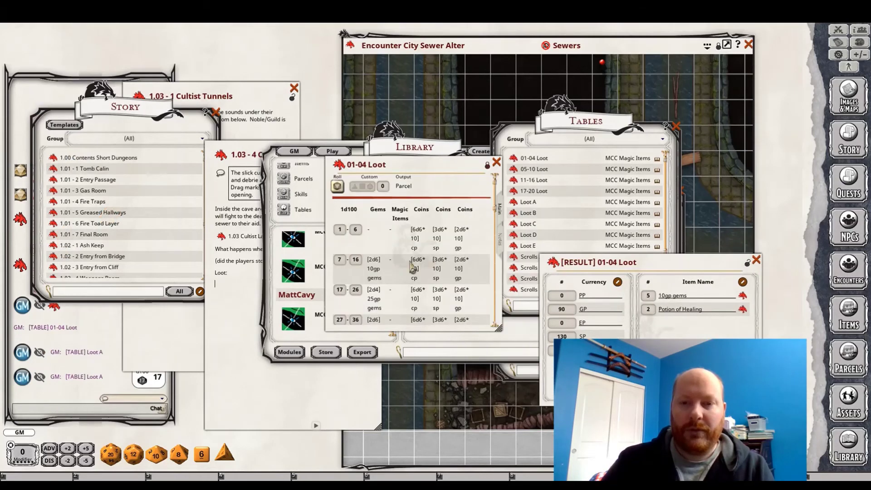
{"action": "left_click", "coordinate": [338, 186]}
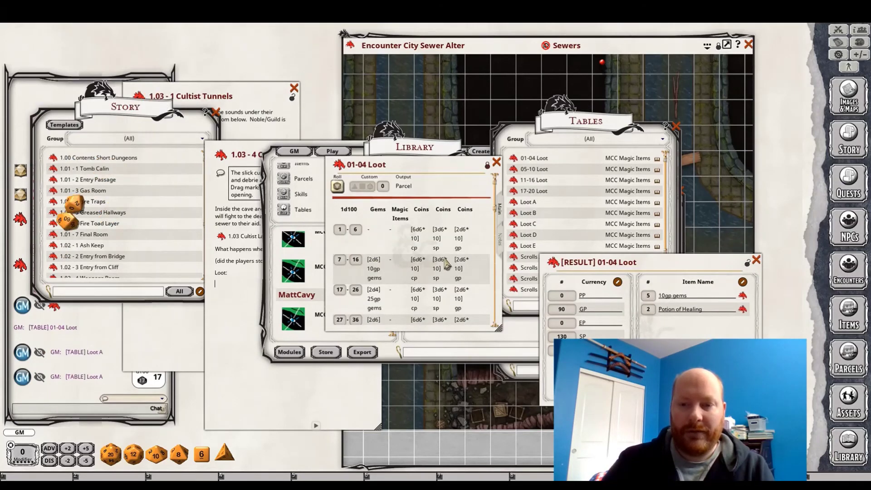
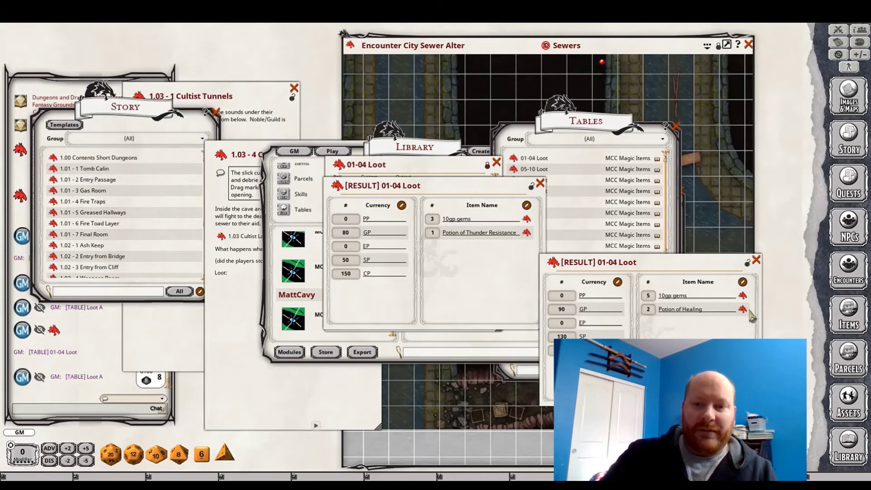
{"action": "mouse_move", "coordinate": [745, 311]}
{"action": "left_mouse_down"}
{"action": "mouse_move", "coordinate": [722, 329]}
{"action": "mouse_move", "coordinate": [436, 254]}
{"action": "left_mouse_up"}
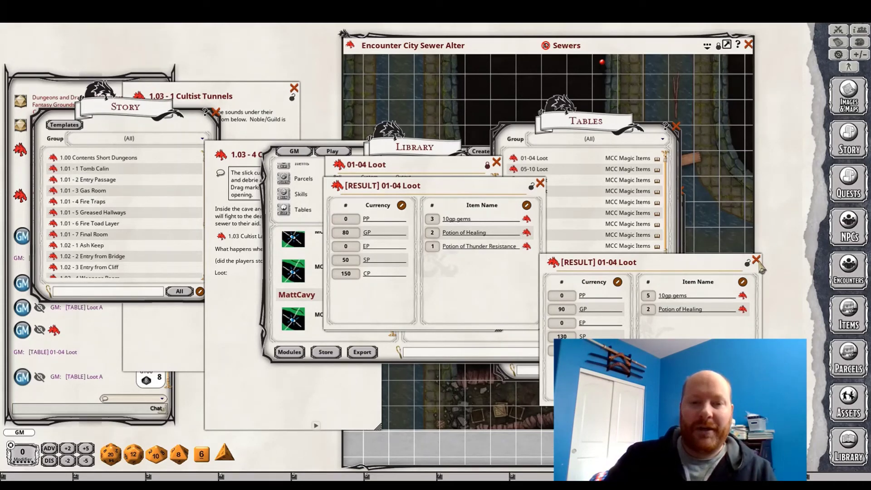
- Rename the second result parcel "1.03 Cultist Loot"
{"action": "left_click_drag", "start_coordinate": [464, 190], "coordinate": [300, 185]}
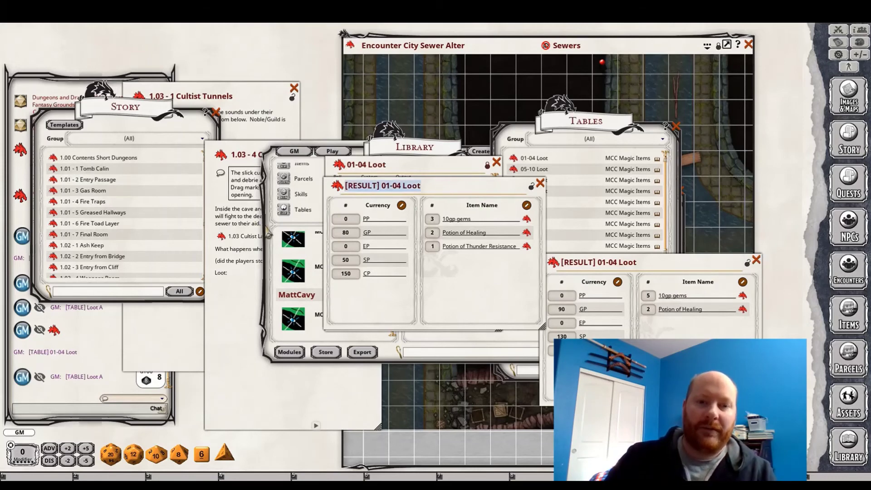
{"action": "type", "text": "1."}
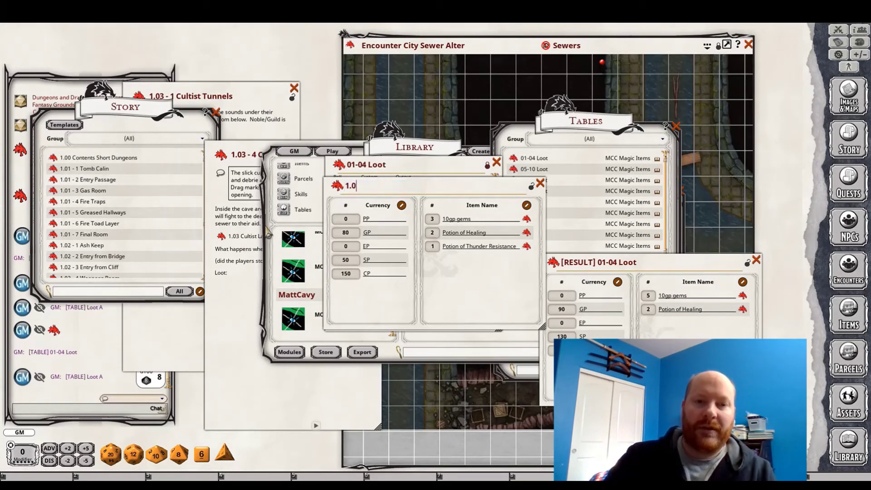
{"action": "type", "text": "03 Cultis"}
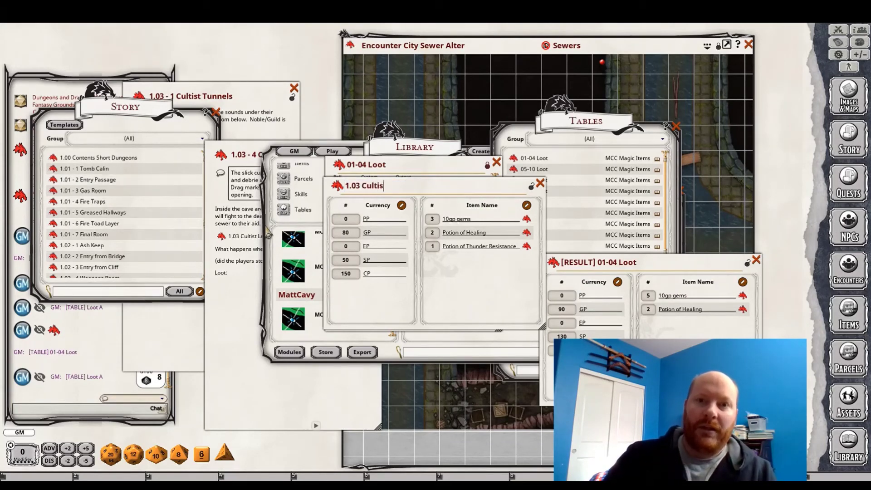
{"action": "type", "text": "t Loot"}
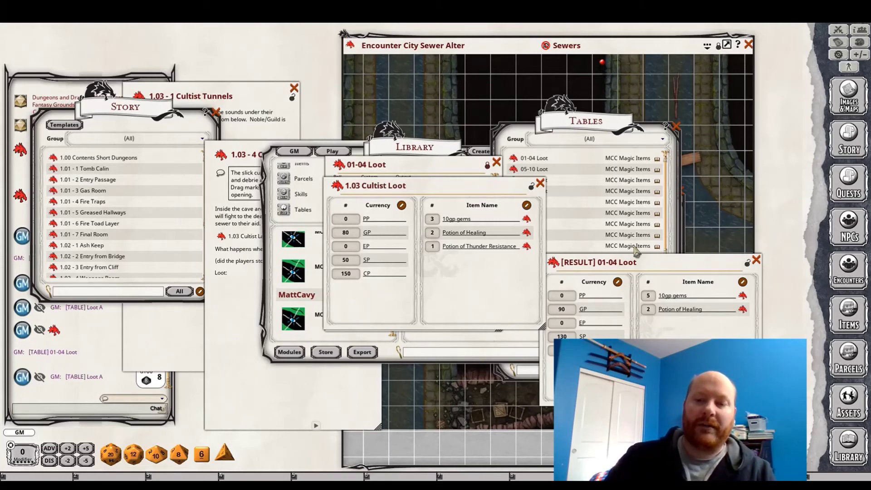
- Lock the 1.03 Cultist Loot parcel and close the other result parcel, the loot table, the tables list and the library
{"action": "left_click", "coordinate": [756, 260]}
{"action": "left_click", "coordinate": [501, 169]}
{"action": "left_click", "coordinate": [497, 162]}
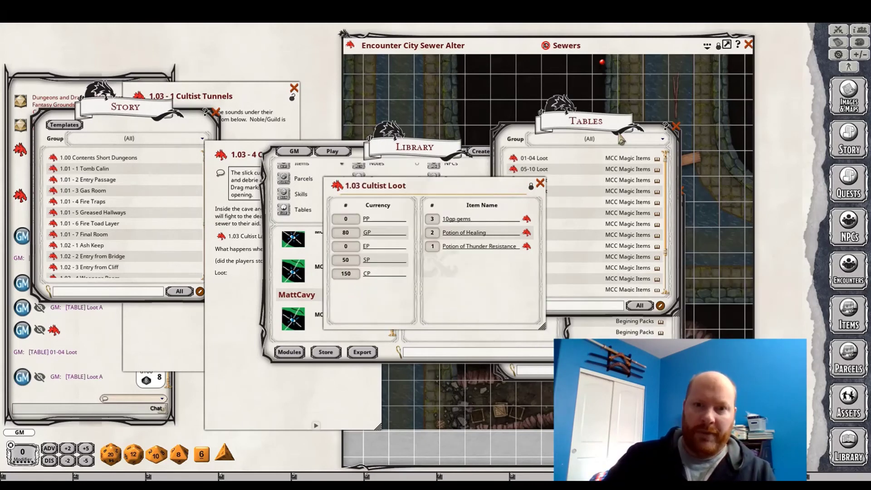
{"action": "left_click", "coordinate": [676, 126]}
{"action": "left_click_drag", "start_coordinate": [448, 194], "coordinate": [735, 258]}
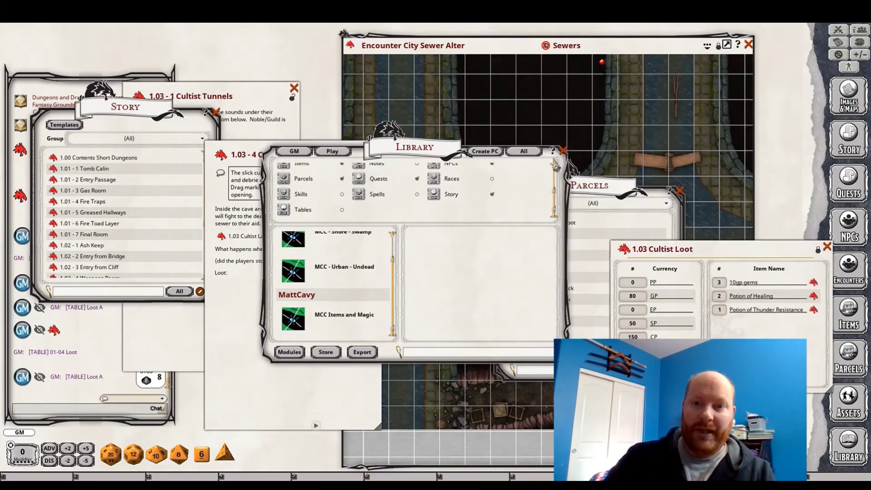
{"action": "left_click", "coordinate": [563, 151]}
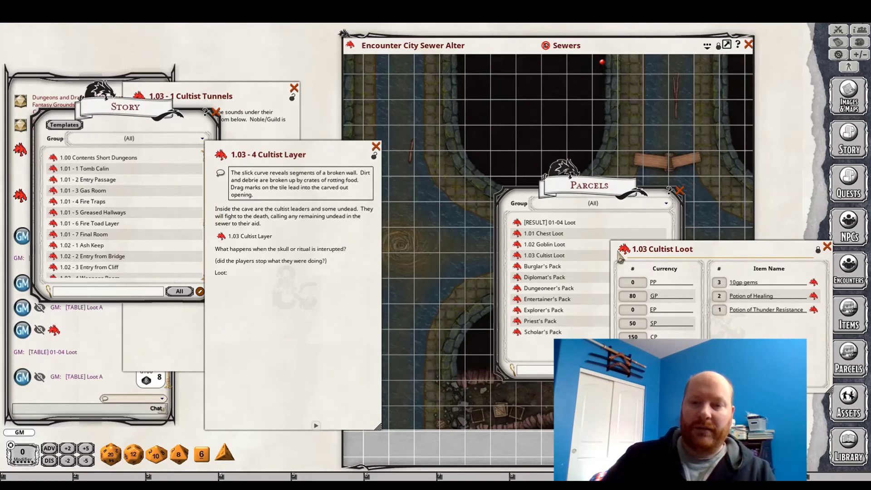
- Link the 1.03 Cultist Loot parcel below "Loot:" in the Cultist Layer entry and delete the leftover [RESULT] 01-04 Loot parcel
{"action": "left_click_drag", "start_coordinate": [625, 250], "coordinate": [221, 286]}
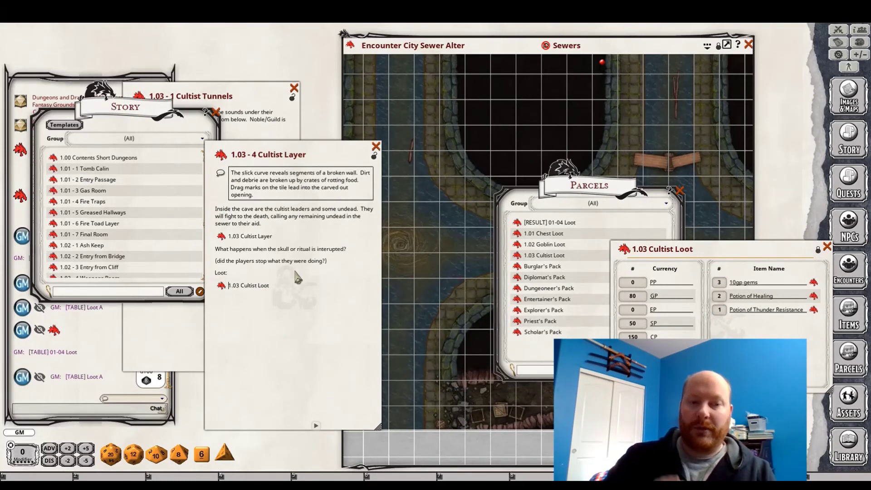
{"action": "left_click", "coordinate": [828, 249]}
{"action": "left_click", "coordinate": [665, 370]}
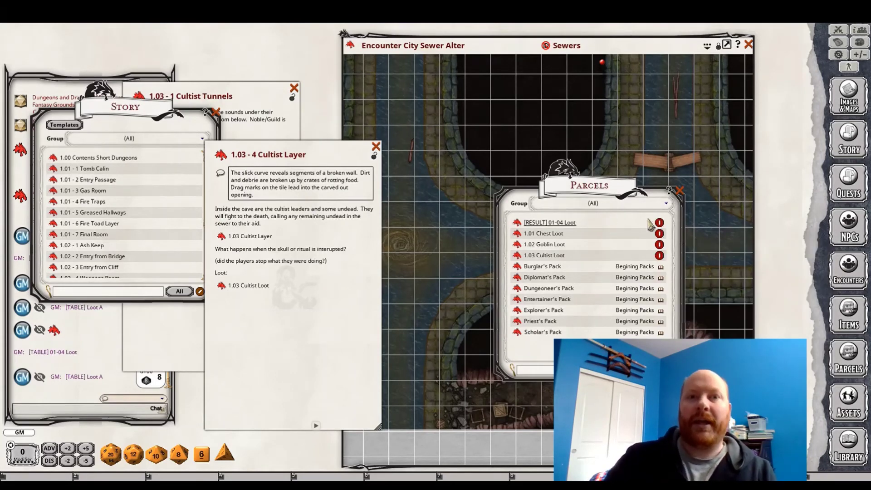
{"action": "left_click", "coordinate": [659, 223]}
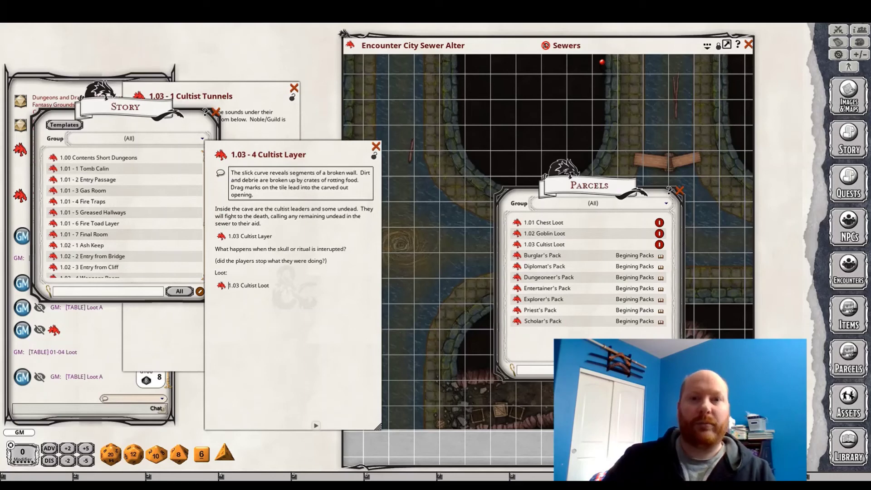
{"action": "left_click", "coordinate": [665, 370]}
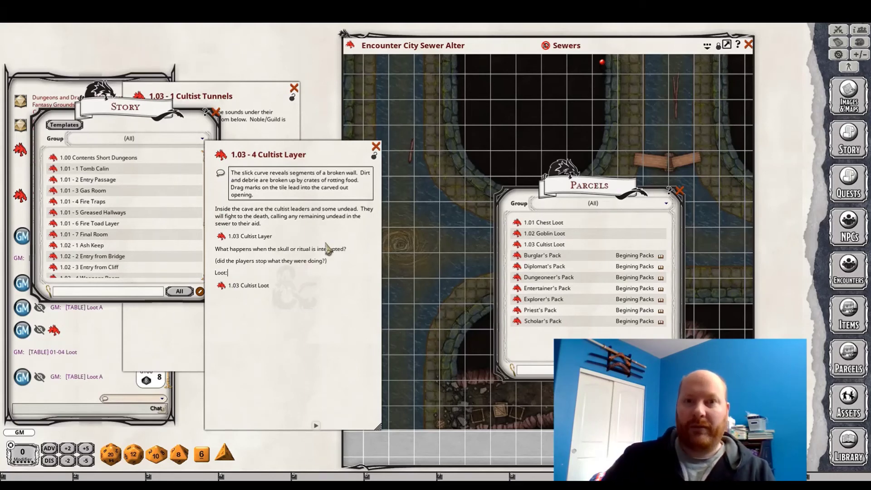
{"action": "left_click", "coordinate": [680, 191]}
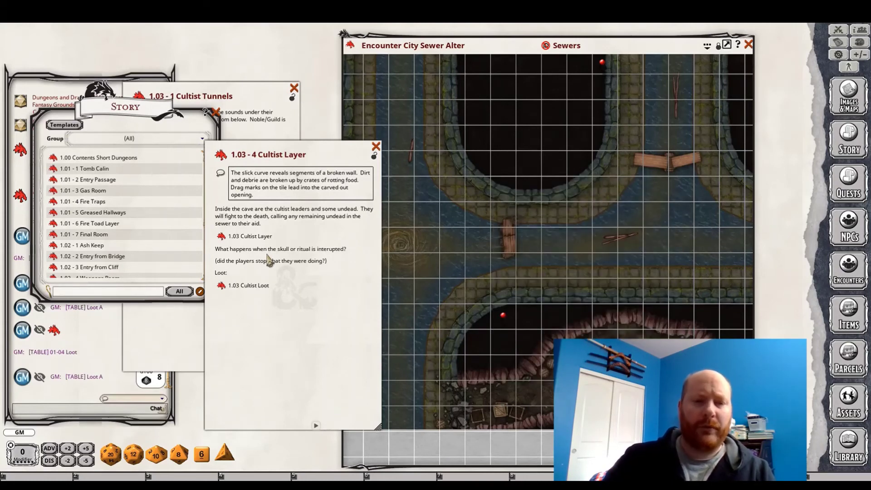
- Close the Cultist Layer entry and bring the 1.03 - 1 Cultist Tunnels entry forward, clear of the story list
{"action": "left_click", "coordinate": [376, 147]}
{"action": "scroll", "coordinate": [598, 240], "scroll_direction": "down", "scroll_amount": 3}
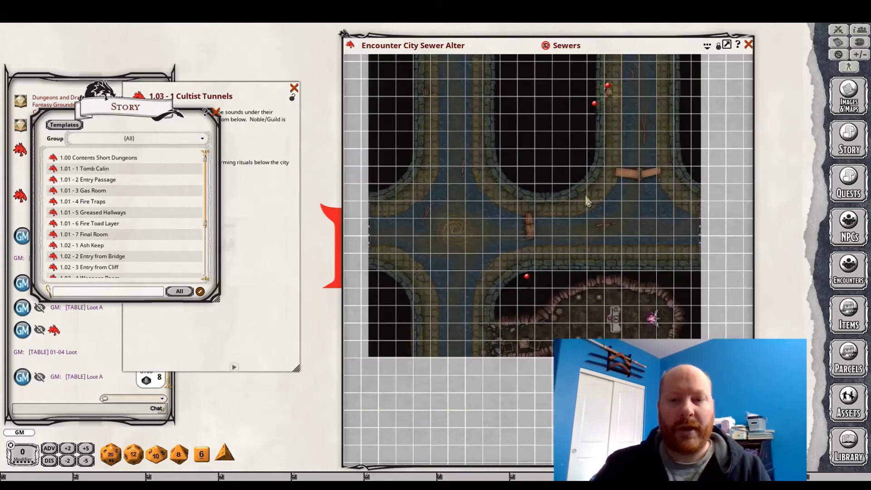
{"action": "left_click", "coordinate": [282, 303]}
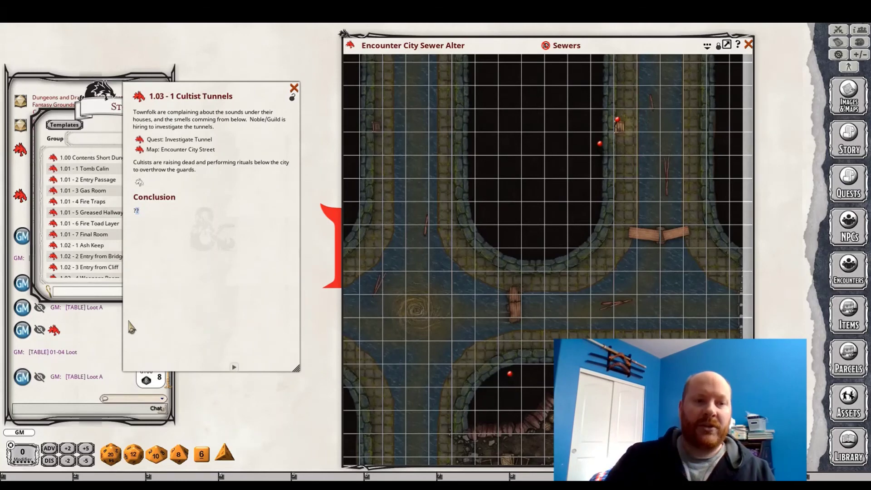
{"action": "left_click_drag", "start_coordinate": [174, 199], "coordinate": [313, 229]}
{"action": "left_click", "coordinate": [306, 246]}
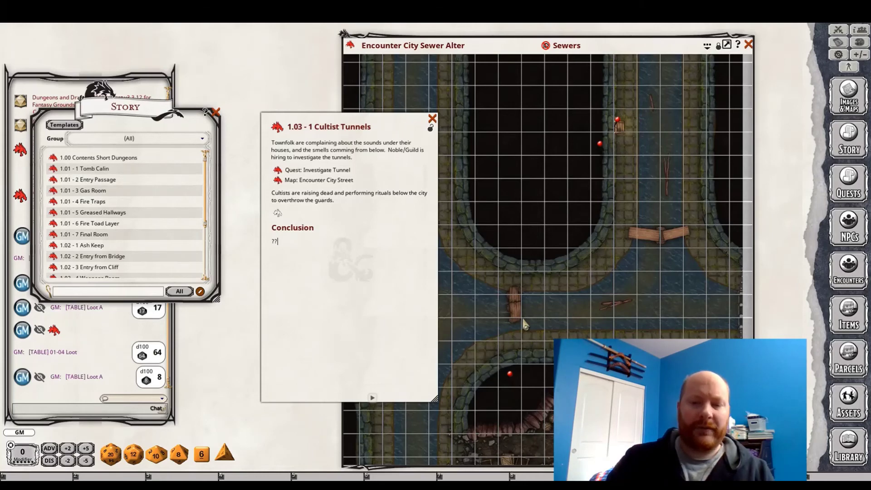
- Add links to 1.03 - 2 City Streets, 1.03 - 3 Tunnel Entrance and 1.03 - 4 Cultist Layer above the Conclusion heading
{"action": "scroll", "coordinate": [159, 243], "scroll_direction": "down", "scroll_amount": 3}
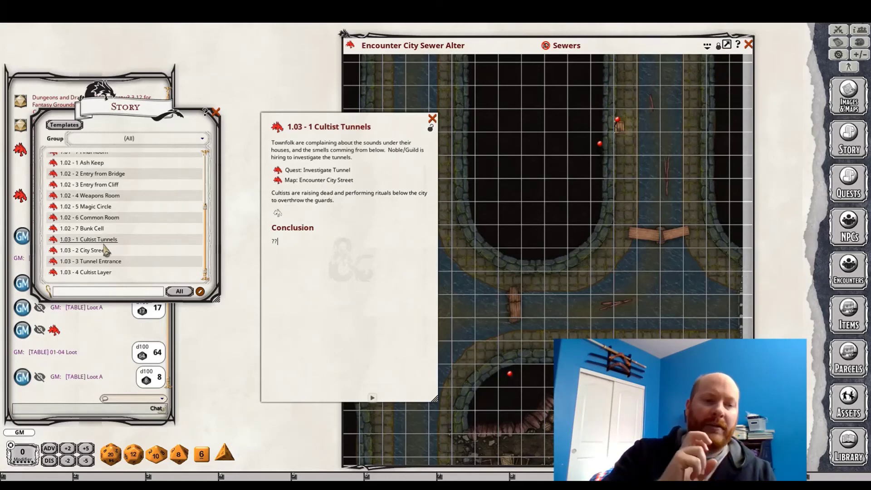
{"action": "left_click_drag", "start_coordinate": [54, 251], "coordinate": [325, 215]}
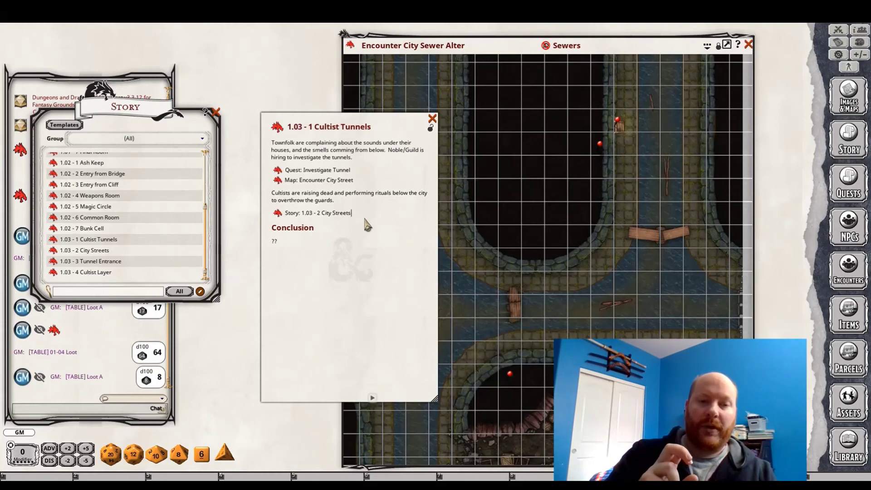
{"action": "key", "text": "Return"}
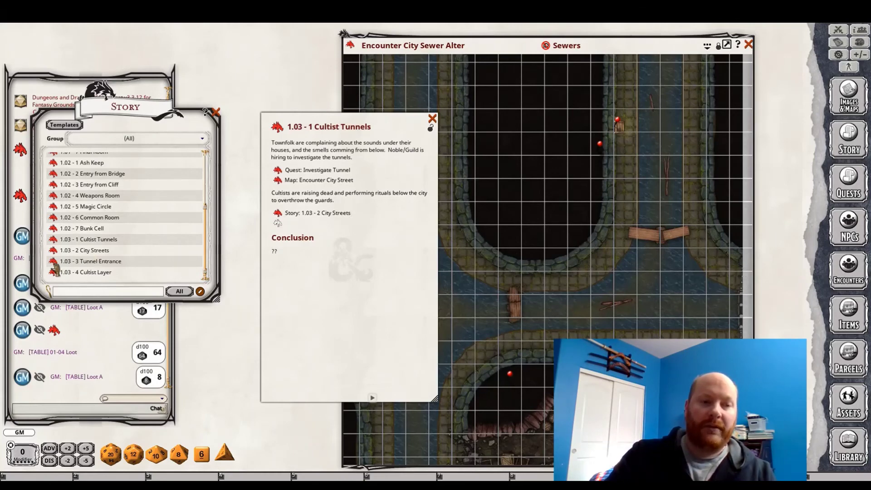
{"action": "left_click_drag", "start_coordinate": [53, 263], "coordinate": [303, 234]}
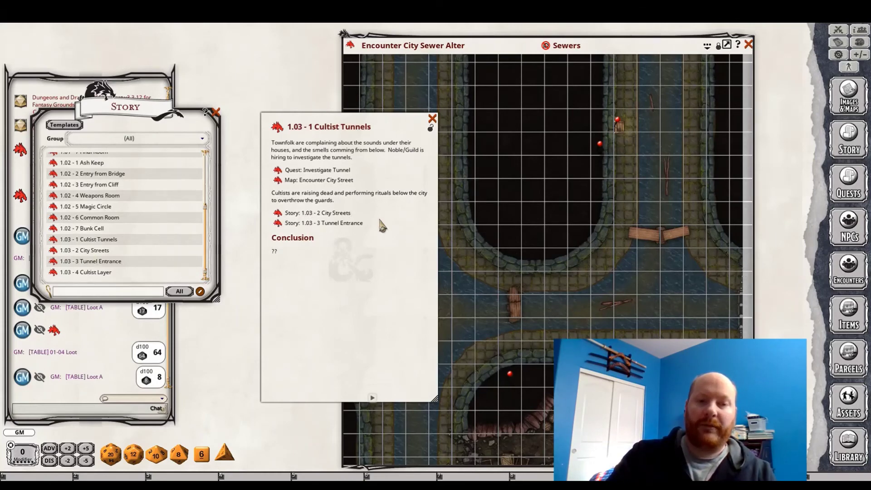
{"action": "key", "text": "Return"}
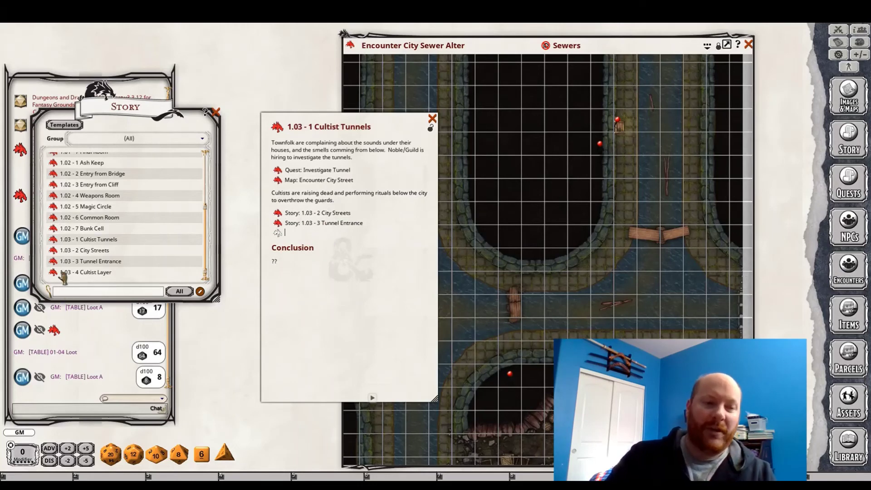
{"action": "left_click_drag", "start_coordinate": [58, 276], "coordinate": [294, 235]}
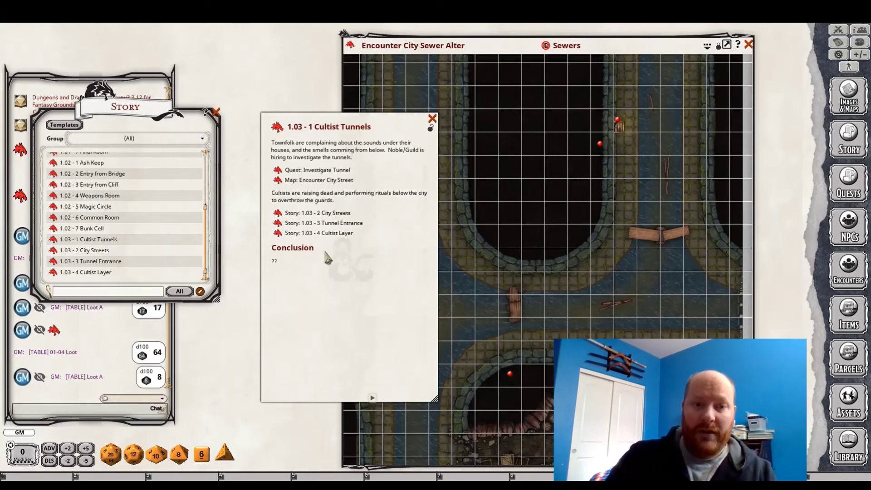
- Replace the "??" under Conclusion with "Was this the only cell in town or is this a smaller group."
{"action": "left_click", "coordinate": [274, 263]}
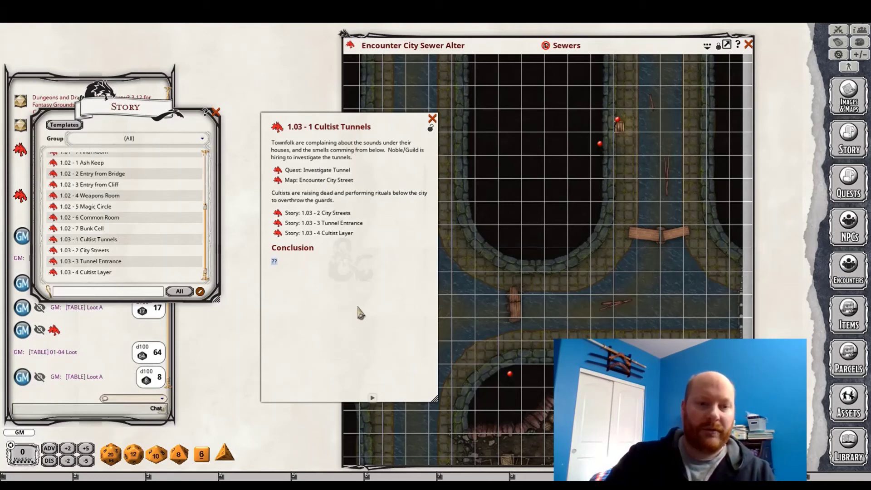
{"action": "key", "text": "BackSpace"}
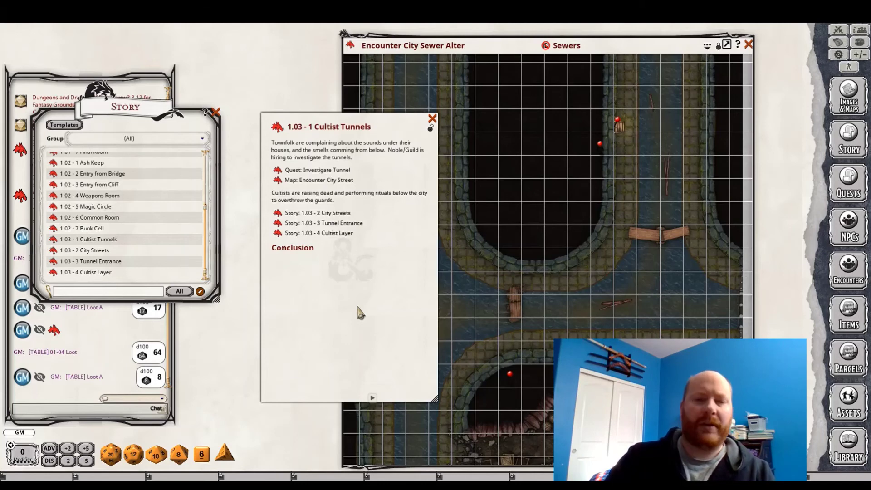
{"action": "type", "text": "Was this the on"}
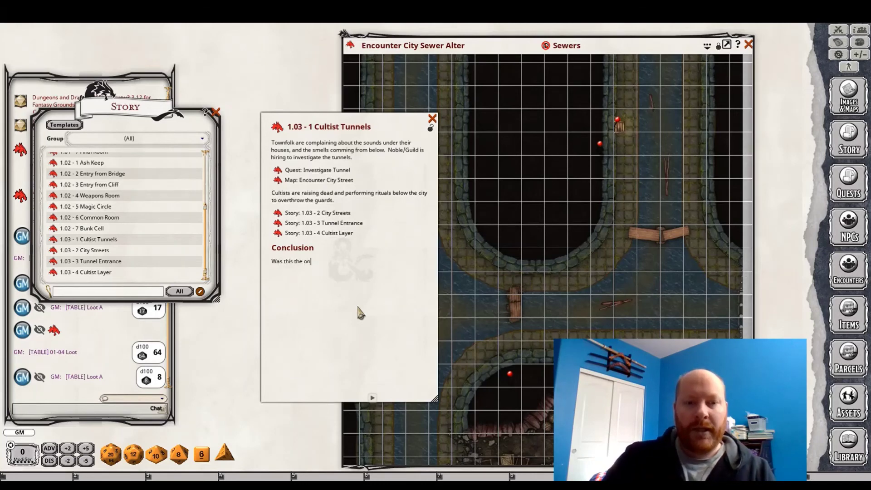
{"action": "type", "text": "ly cell in tow"}
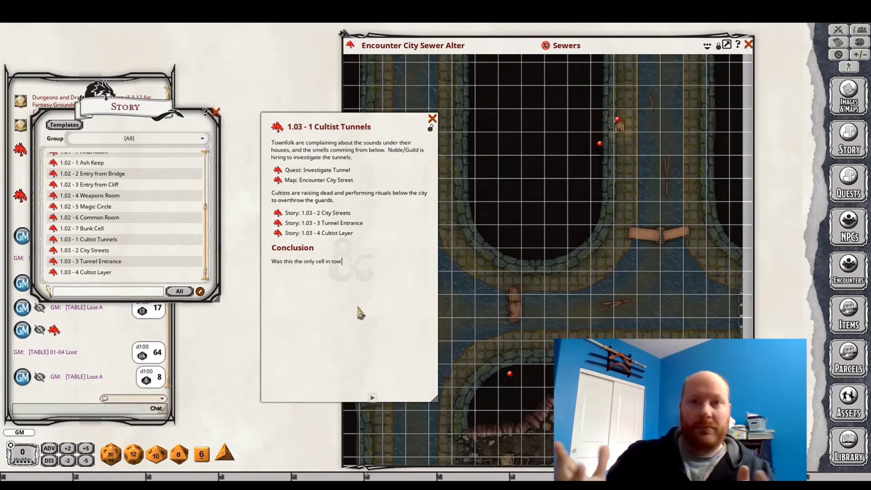
{"action": "type", "text": "n or is this a "}
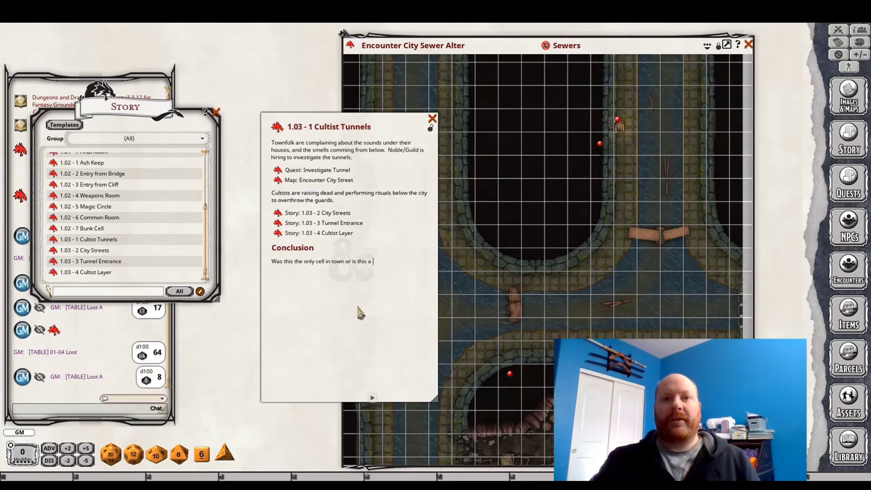
{"action": "type", "text": "smaller group "}
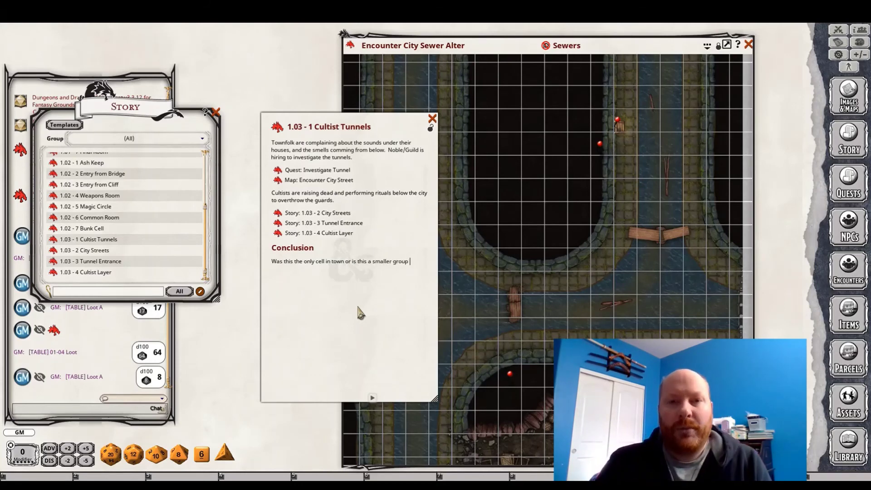
{"action": "type", "text": ".  "}
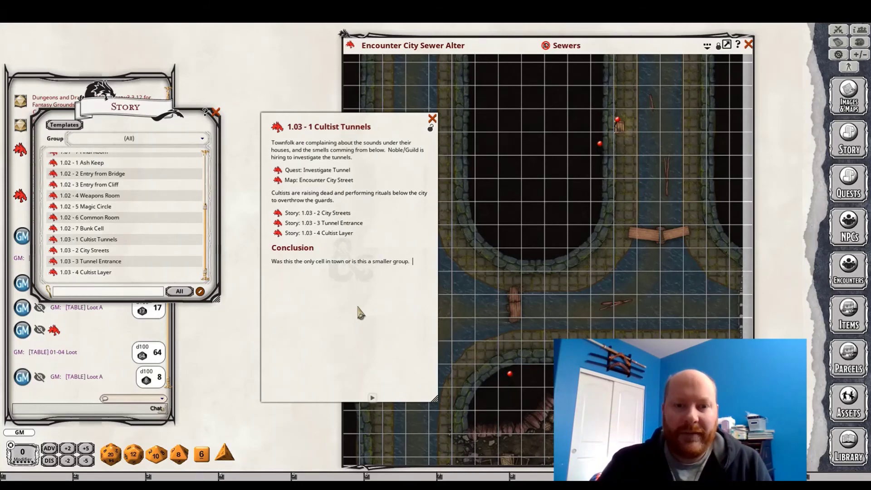
- Continue the Conclusion text of the Cultist Tunnels entry with "Should the players now investigate further into what they cult was doing?"
{"action": "type", "text": "Shoudl they"}
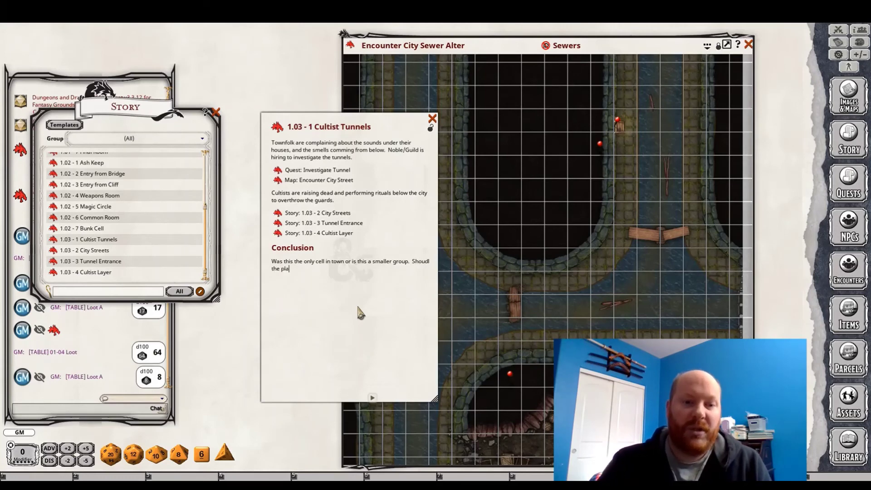
{"action": "key", "text": "BackSpace"}
{"action": "key", "text": "BackSpace"}
{"action": "key", "text": "BackSpace"}
{"action": "key", "text": "BackSpace"}
{"action": "key", "text": "BackSpace"}
{"action": "key", "text": "BackSpace"}
{"action": "key", "text": "BackSpace"}
{"action": "key", "text": "BackSpace"}
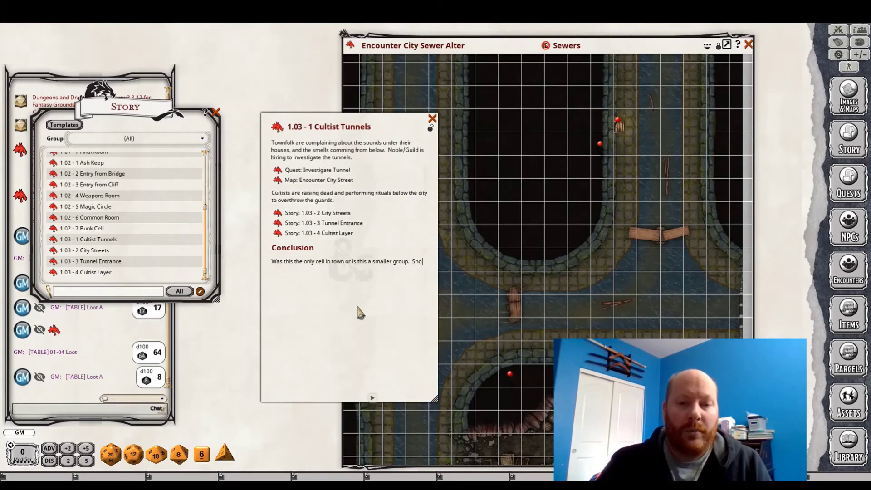
{"action": "type", "text": "ld the pla"}
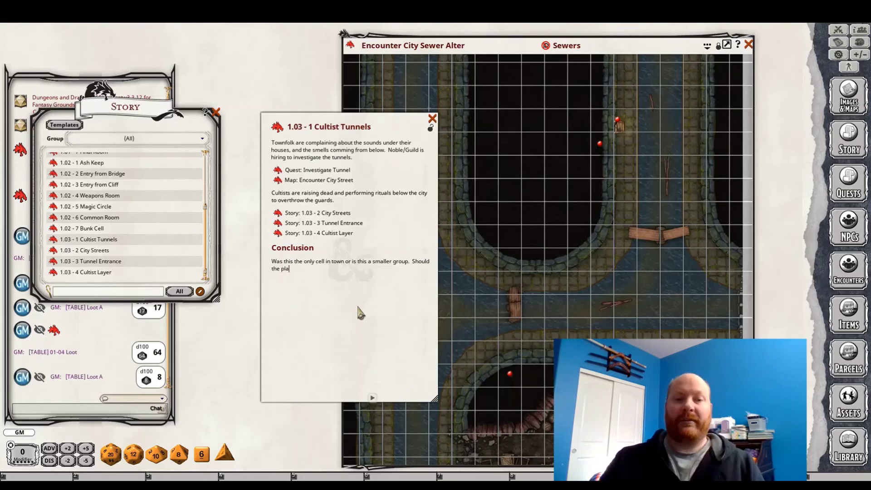
{"action": "type", "text": "yers now investi"}
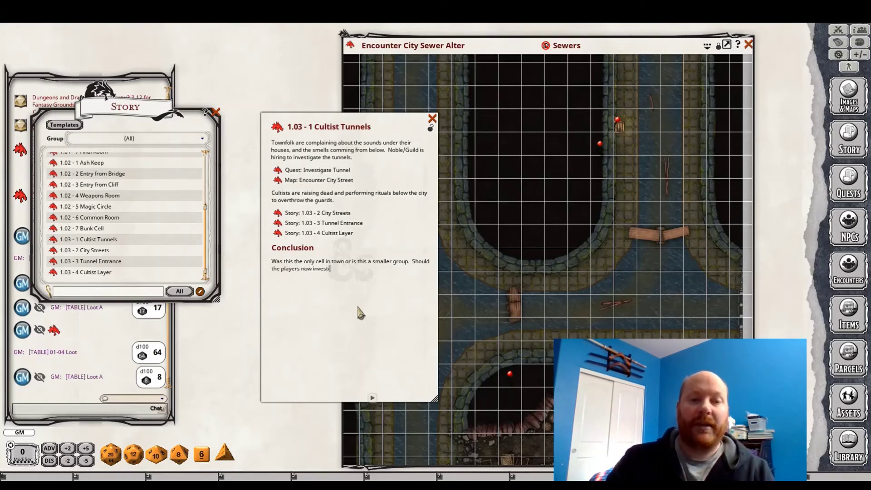
{"action": "type", "text": "gate "}
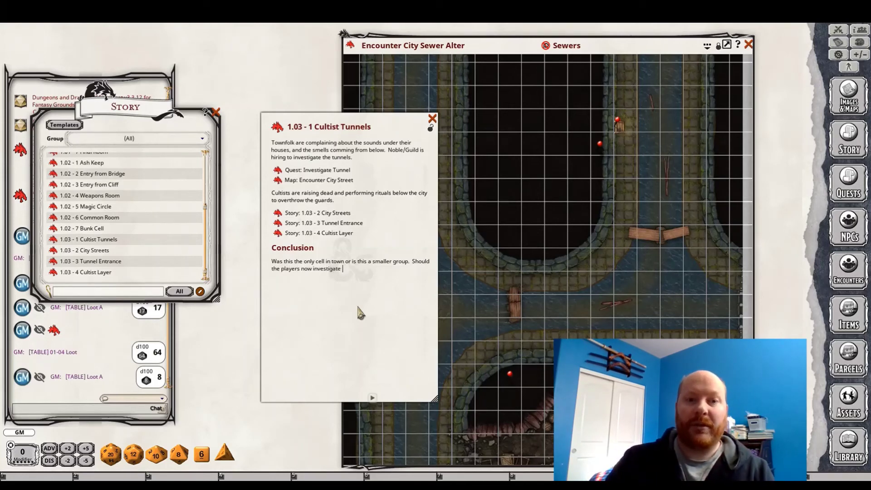
{"action": "type", "text": "further into wh"}
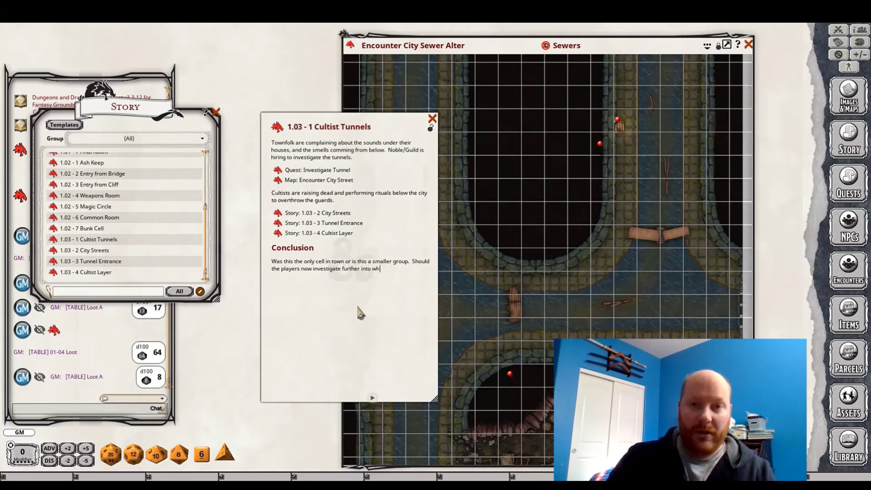
{"action": "type", "text": "at they cult "}
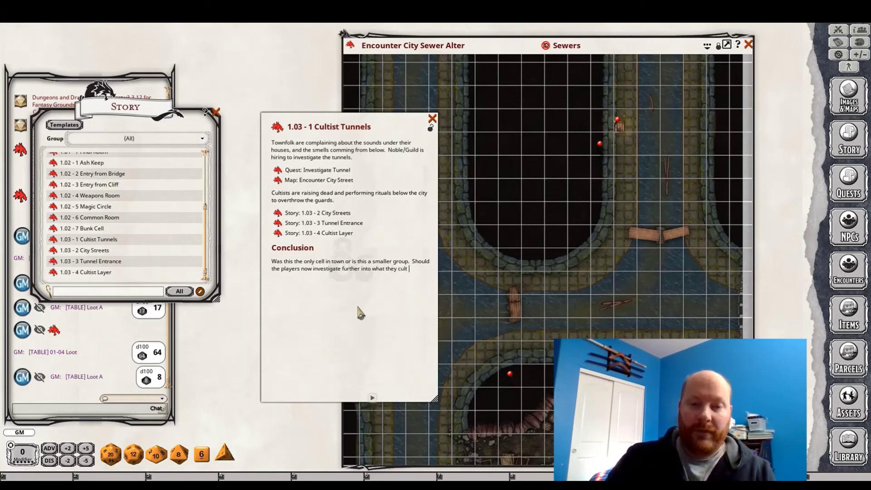
{"action": "type", "text": "was doirg."}
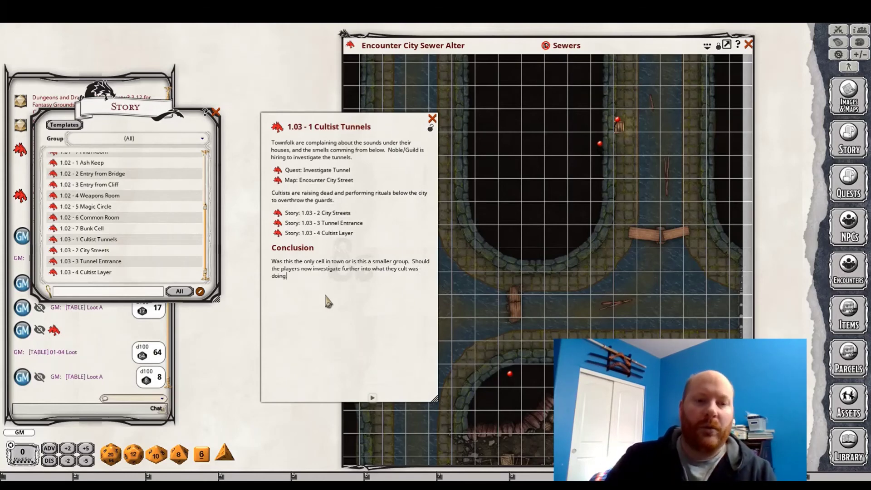
{"action": "key", "text": "BackSpace"}
{"action": "type", "text": "?"}
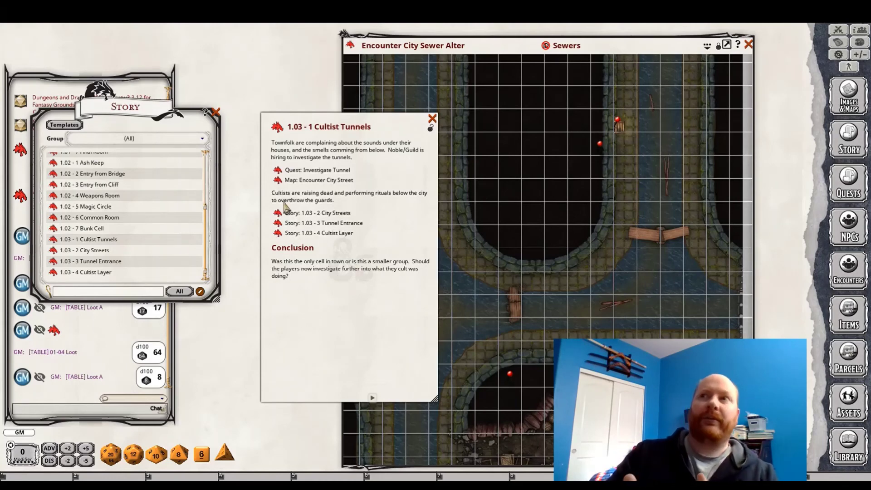
- Open the linked 1.03 - 3 Tunnel Entrance entry, close the Cultist Tunnels entry and place Tunnel Entrance beside the sewer map
{"action": "left_click", "coordinate": [281, 222]}
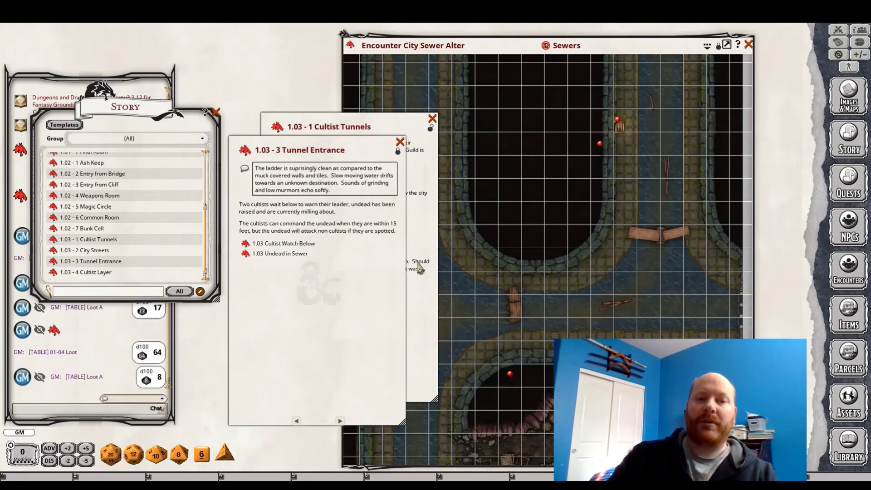
{"action": "left_click_drag", "start_coordinate": [239, 323], "coordinate": [497, 290]}
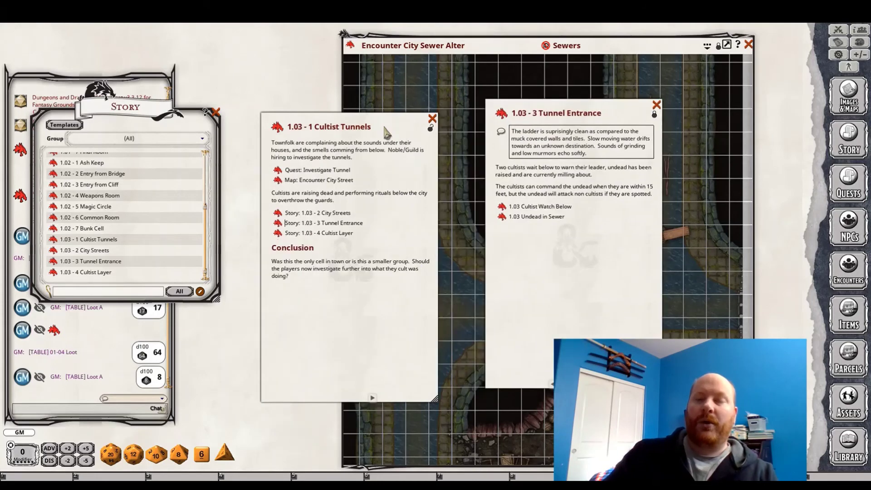
{"action": "left_click", "coordinate": [432, 118]}
{"action": "left_click_drag", "start_coordinate": [490, 229], "coordinate": [165, 233]}
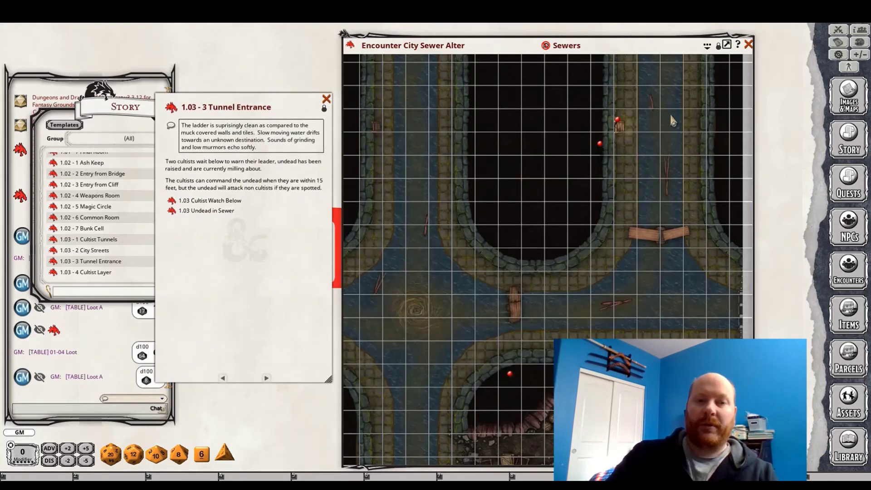
{"action": "left_click_drag", "start_coordinate": [615, 192], "coordinate": [490, 277]}
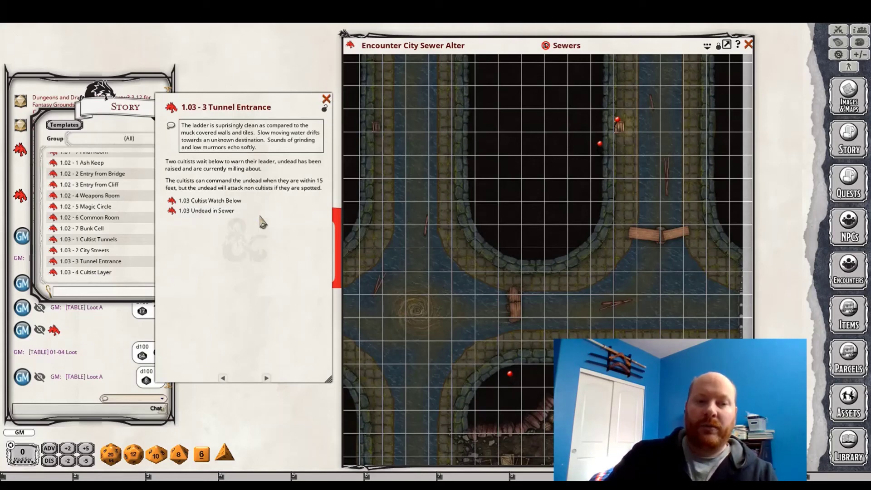
- Add a body-text line "Sewer Challenges:" below the 1.03 Undead in Sewer link in the Tunnel Entrance entry
{"action": "key", "text": "Return"}
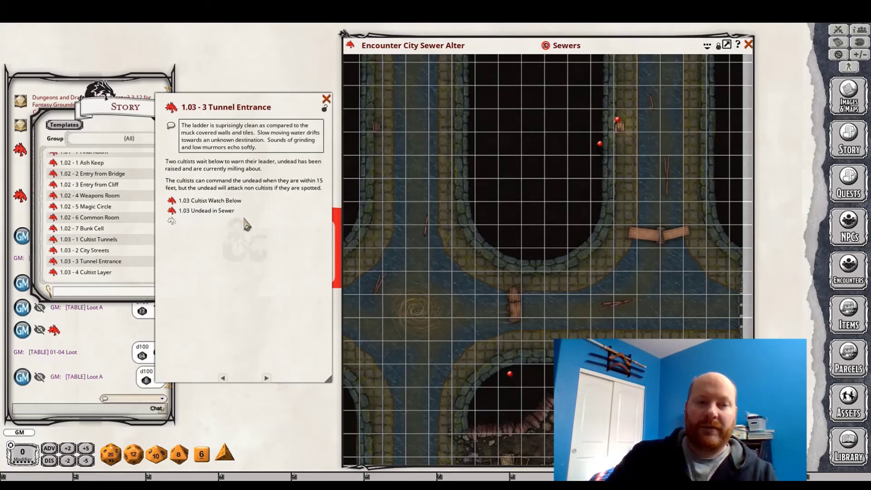
{"action": "right_click", "coordinate": [187, 216]}
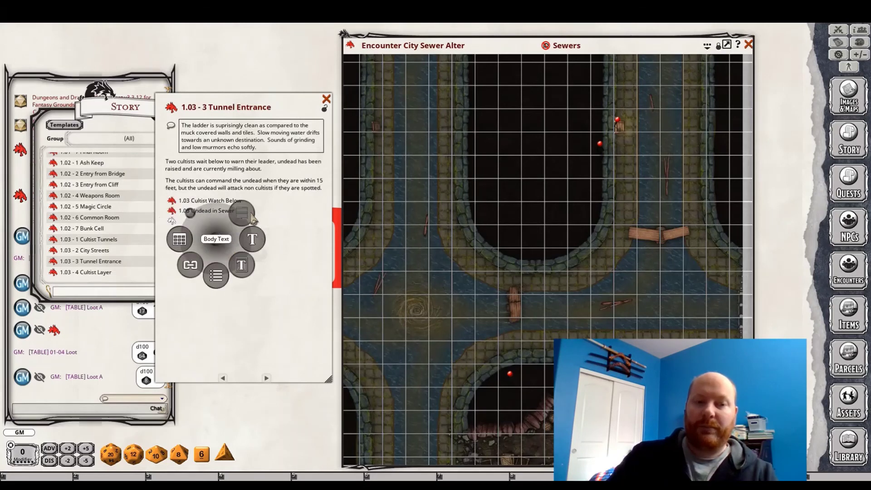
{"action": "left_click", "coordinate": [255, 219]}
{"action": "type", "text": "Sw"}
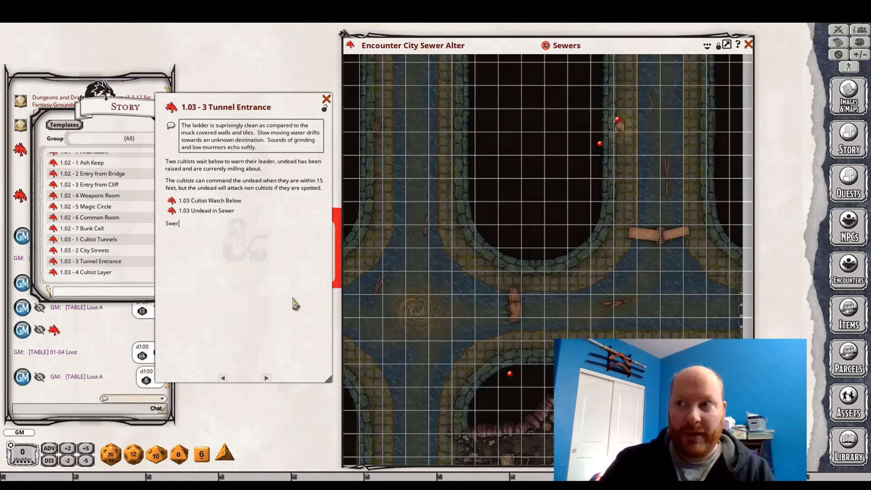
{"action": "key", "text": "BackSpace"}
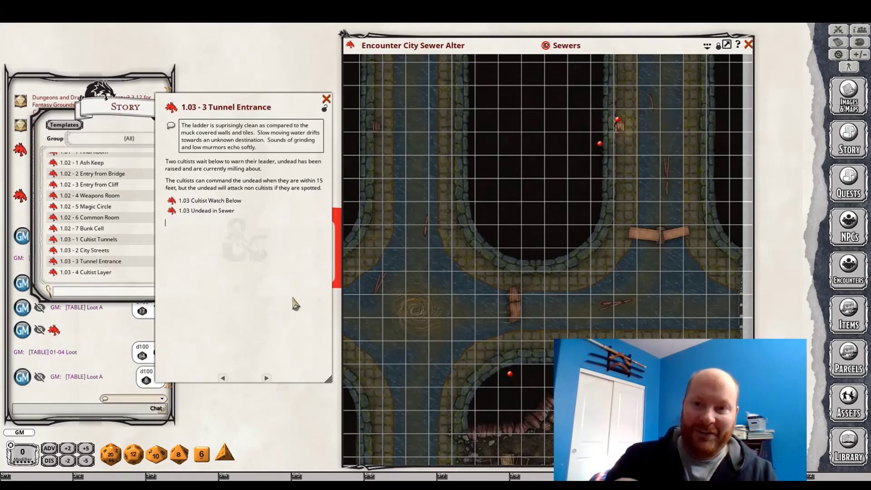
{"action": "type", "text": "Sewer Challenges:"}
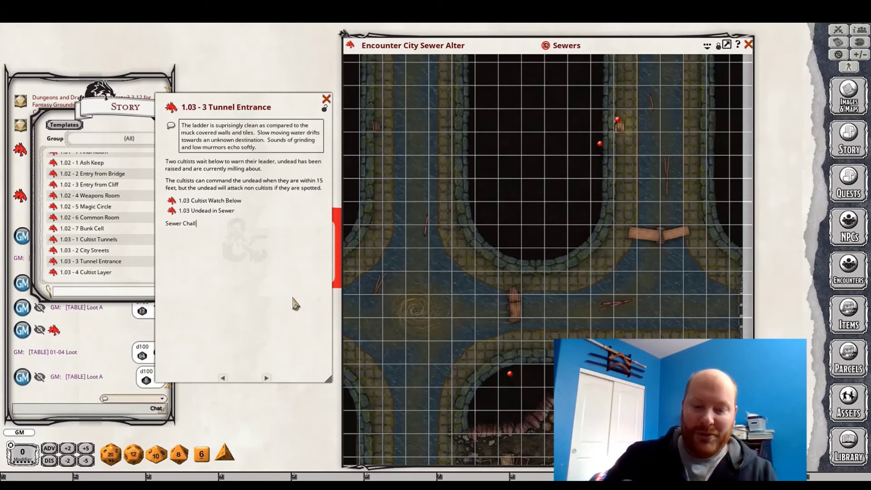
{"action": "key", "text": "Return"}
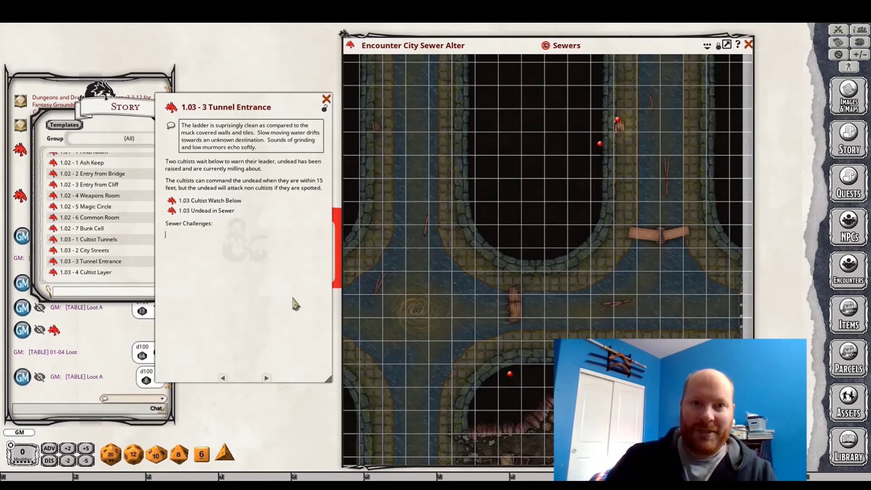
- Write "Jumping the tunnel" as the first challenge under "Sewer Challenges:"
{"action": "type", "text": "Ju"}
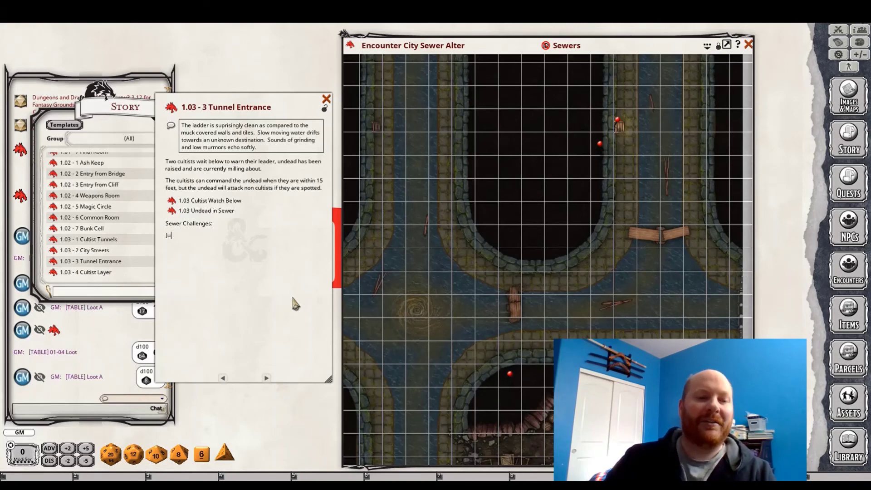
{"action": "type", "text": "mping th"}
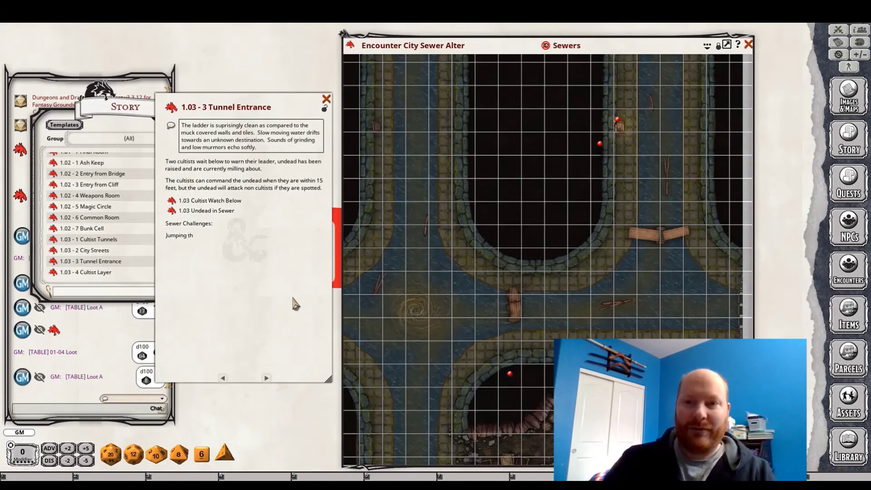
{"action": "key", "text": "BackSpace"}
{"action": "key", "text": "BackSpace"}
{"action": "type", "text": "the b"}
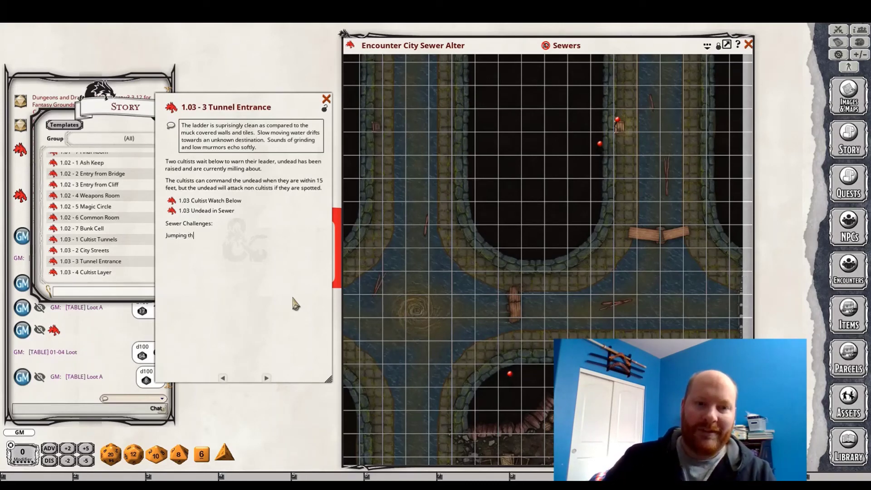
{"action": "type", "text": "ridge"}
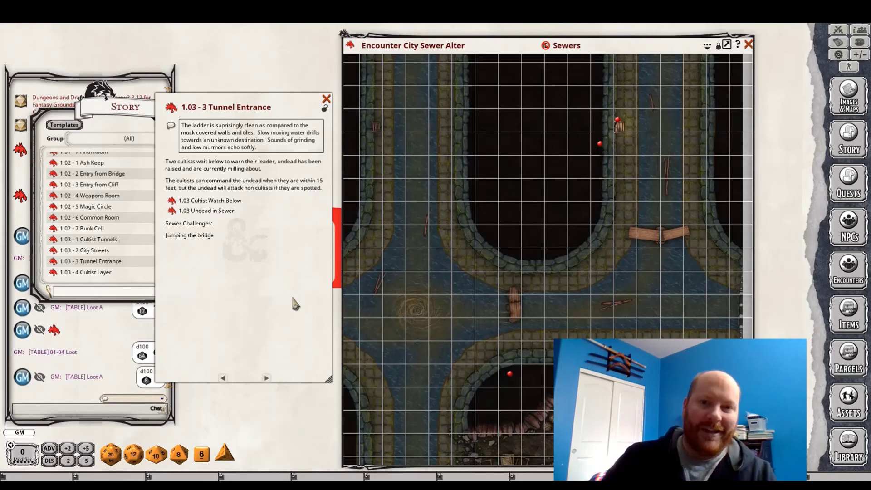
{"action": "key", "text": "BackSpace"}
{"action": "key", "text": "BackSpace"}
{"action": "key", "text": "BackSpace"}
{"action": "type", "text": "tunnel"}
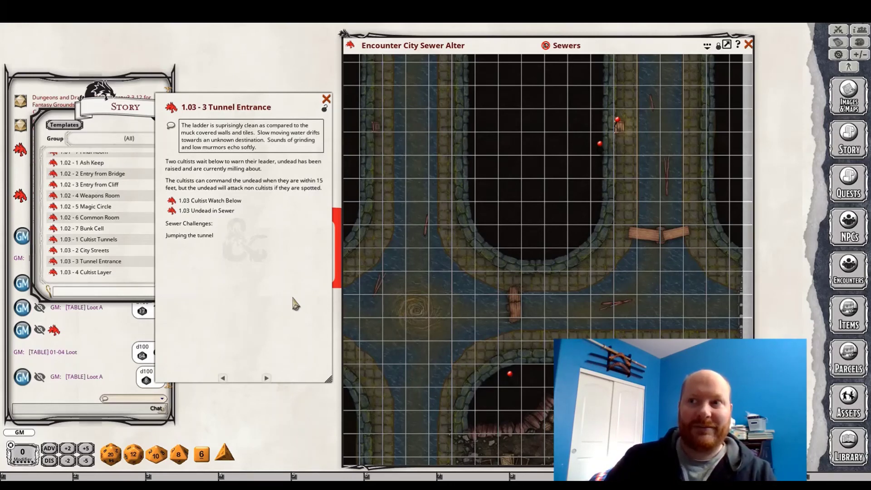
- Complete the tunnel-jumping challenge with its check, ", DC 15 Strength (Ath)"
{"action": "type", "text": ", DC "}
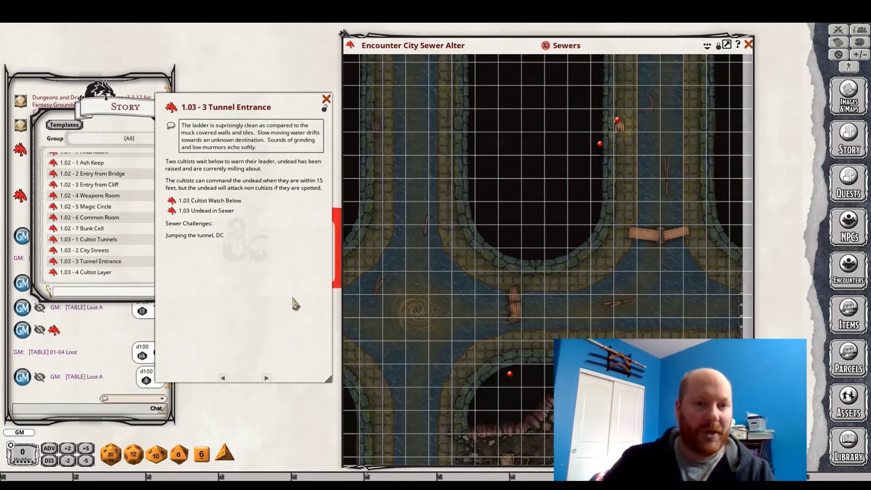
{"action": "type", "text": "Strengt"}
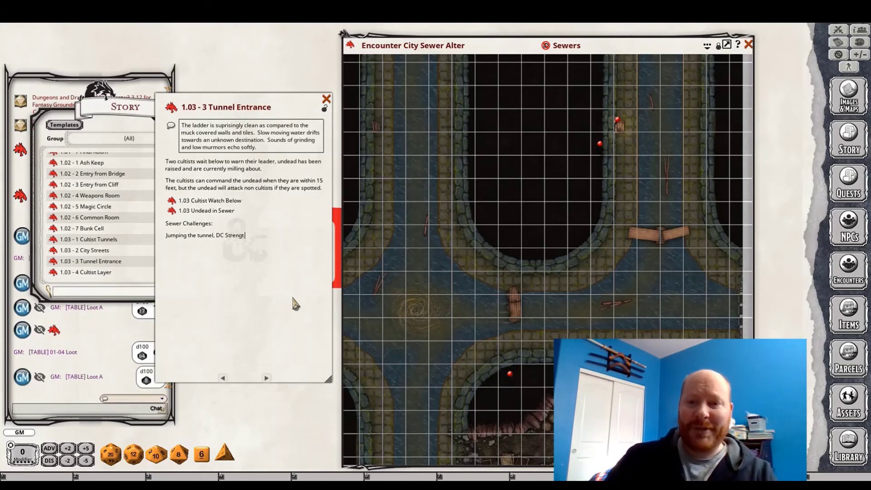
{"action": "key", "text": "BackSpace"}
{"action": "key", "text": "BackSpace"}
{"action": "key", "text": "BackSpace"}
{"action": "key", "text": "BackSpace"}
{"action": "key", "text": "BackSpace"}
{"action": "key", "text": "BackSpace"}
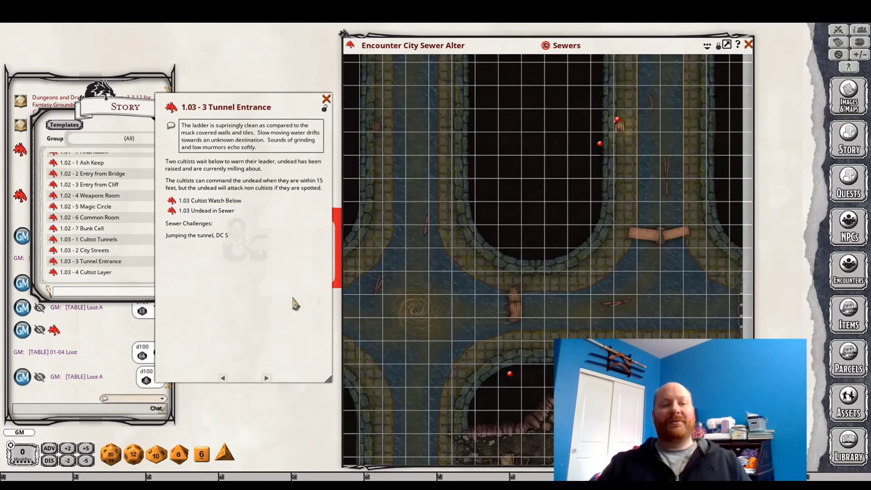
{"action": "key", "text": "BackSpace"}
{"action": "key", "text": "BackSpace"}
{"action": "key", "text": "BackSpace"}
{"action": "key", "text": "BackSpace"}
{"action": "key", "text": "BackSpace"}
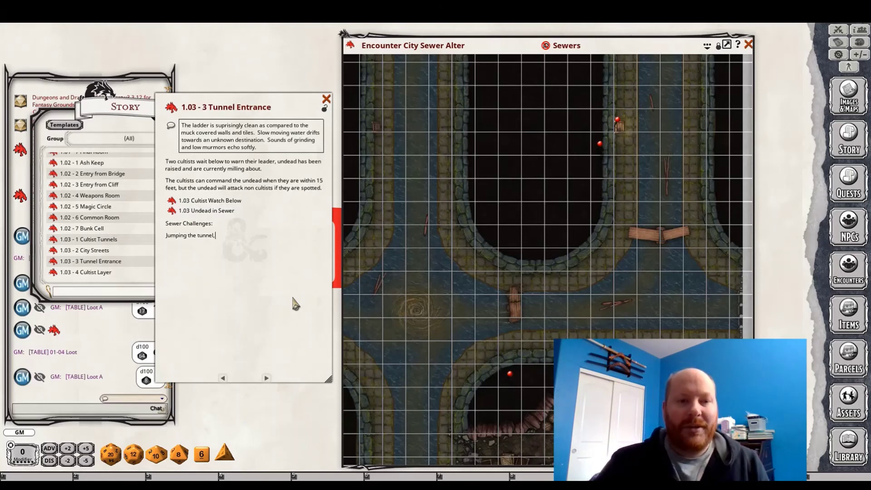
{"action": "type", "text": "DC"}
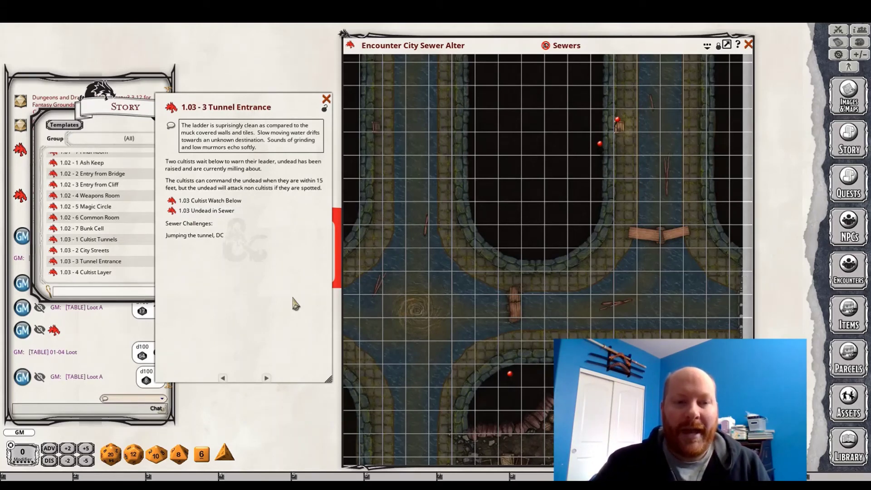
{"action": "type", "text": " 15 St"}
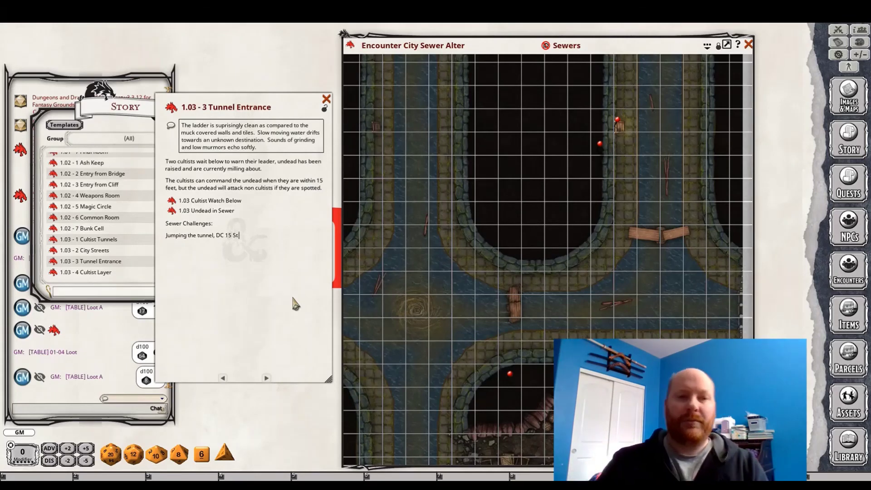
{"action": "type", "text": "rength ("}
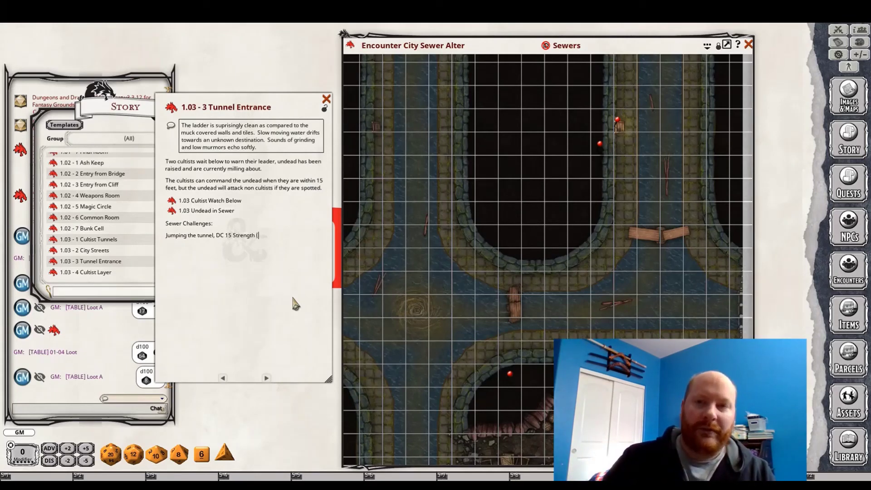
{"action": "type", "text": "Ath"}
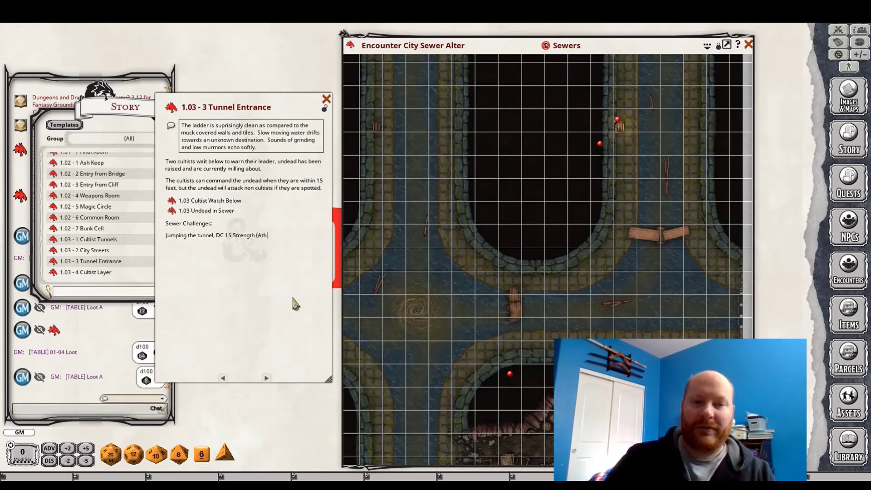
{"action": "type", "text": ")"}
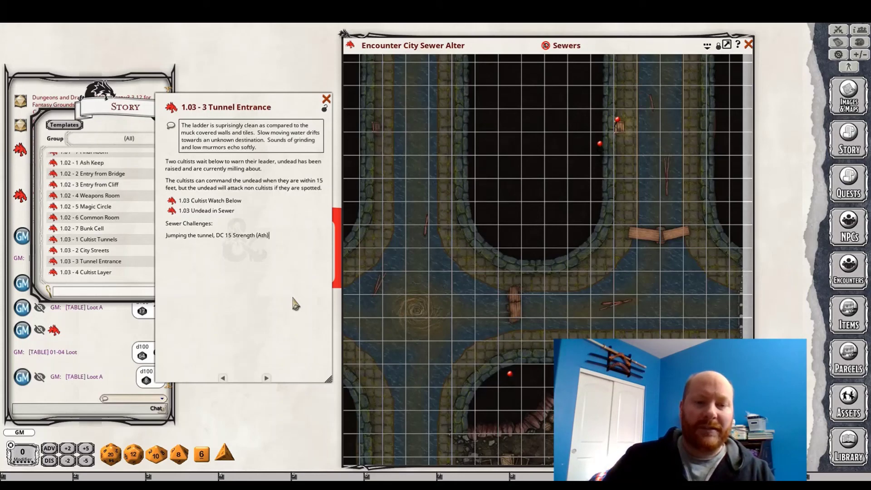
- Add a second sewer challenge line reading "Balancing floating logs, DC 15 Dexterity (Acro)" to the Tunnel Entrance entry
{"action": "key", "text": "Return"}
{"action": "type", "text": "Balanc"}
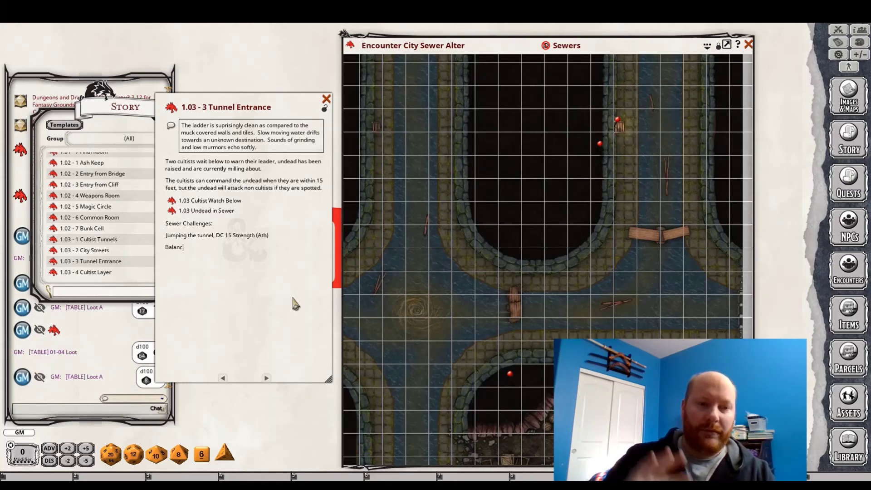
{"action": "type", "text": "ing floating "}
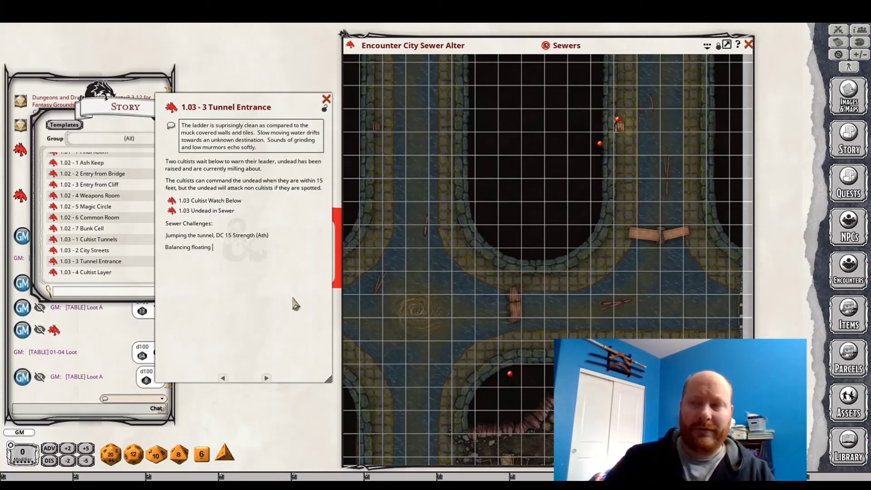
{"action": "type", "text": "log"}
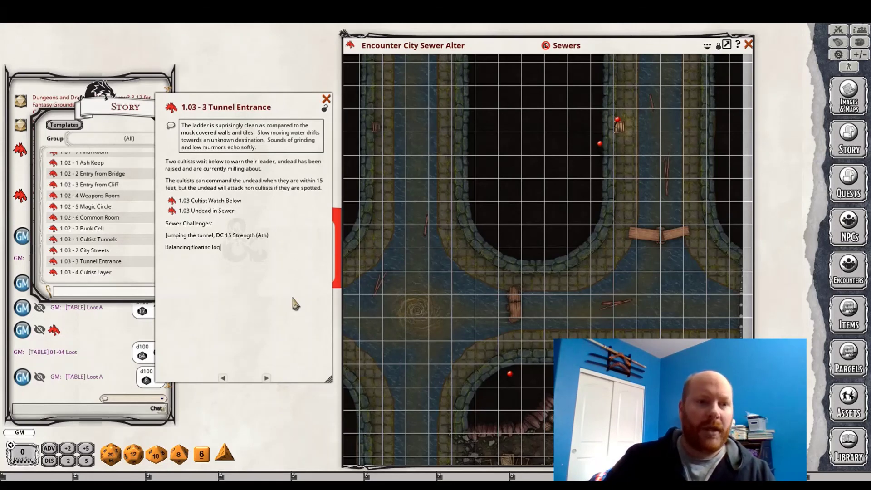
{"action": "type", "text": "s, D"}
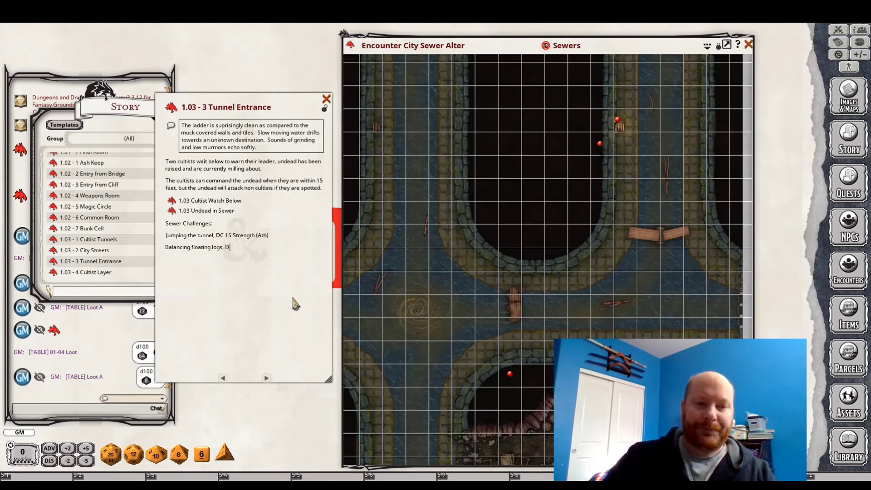
{"action": "type", "text": "C 15 Dexterity "}
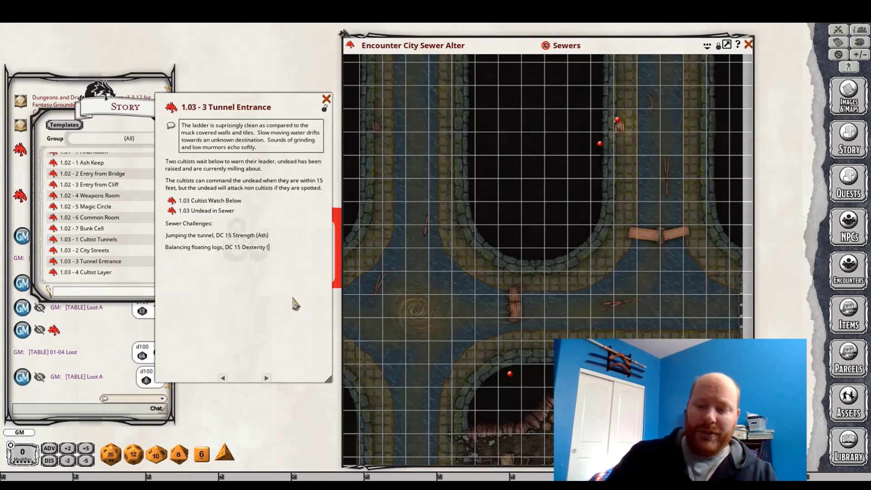
{"action": "type", "text": "(Acro)"}
- Add a third sewer challenge line reading "Escaping the drain, DC 15 Strength (Ath)" below the floating logs challenge
{"action": "key", "text": "Return"}
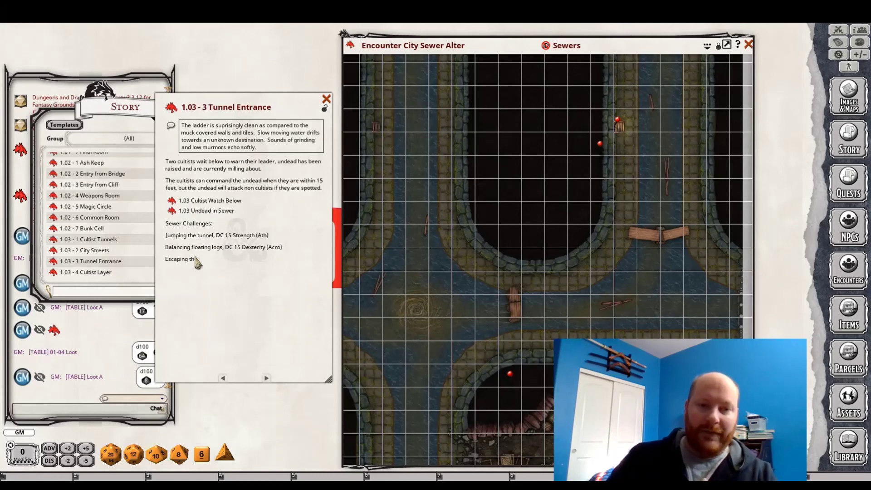
{"action": "type", "text": "n:"}
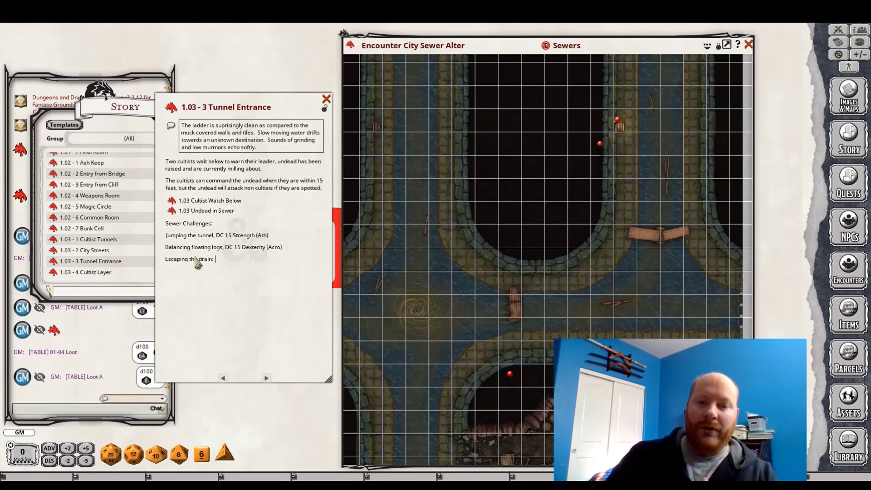
{"action": "key", "text": "BackSpace"}
{"action": "key", "text": "BackSpace"}
{"action": "type", "text": ", DC "}
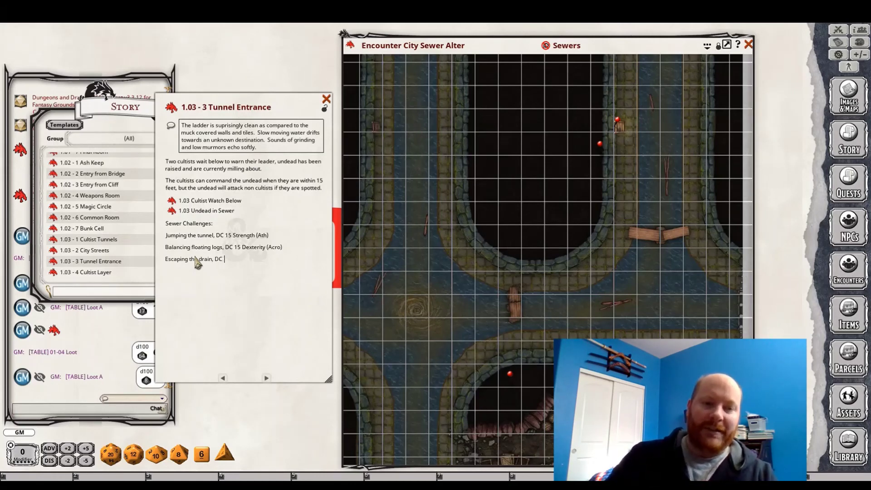
{"action": "type", "text": "15"}
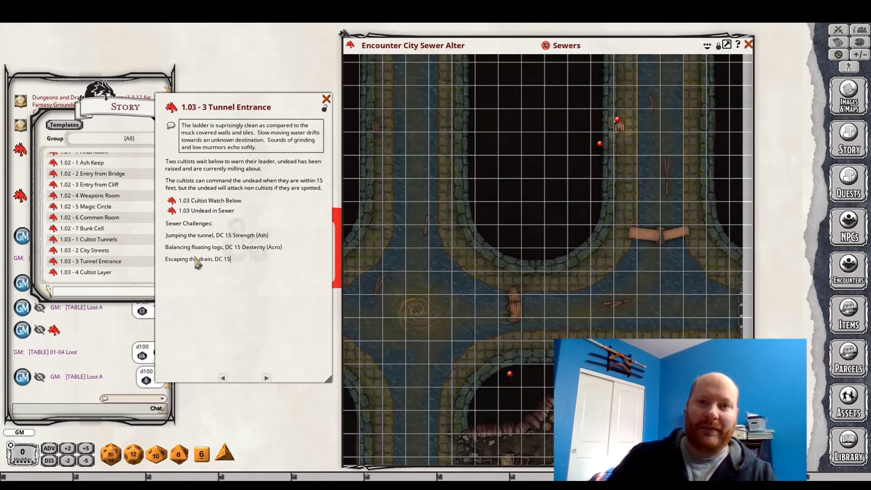
{"action": "type", "text": " Stren"}
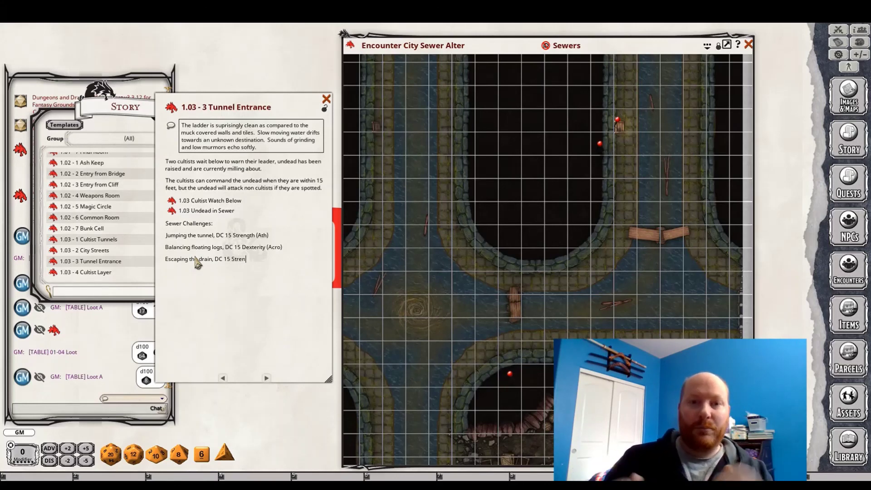
{"action": "type", "text": "gth (Ath)"}
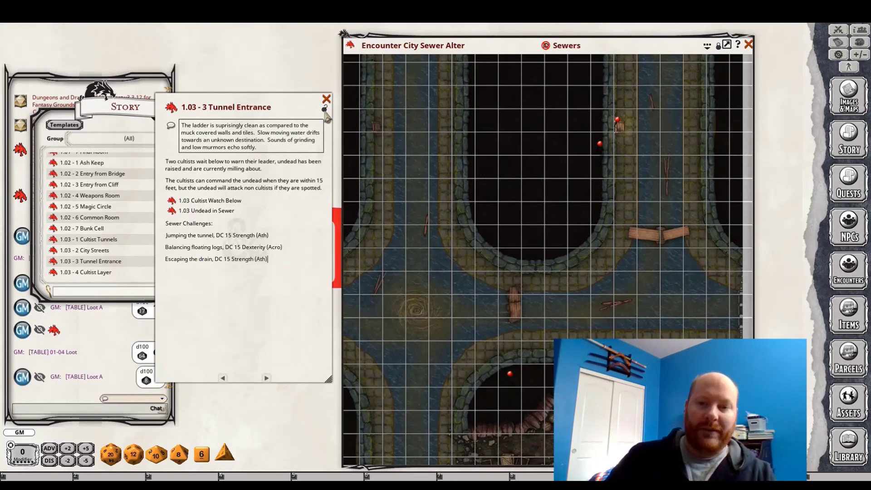
- Close the Tunnel Entrance entry and the sewer map, and open the 1.00 Contents Short Dungeons story entry
{"action": "left_click", "coordinate": [327, 99]}
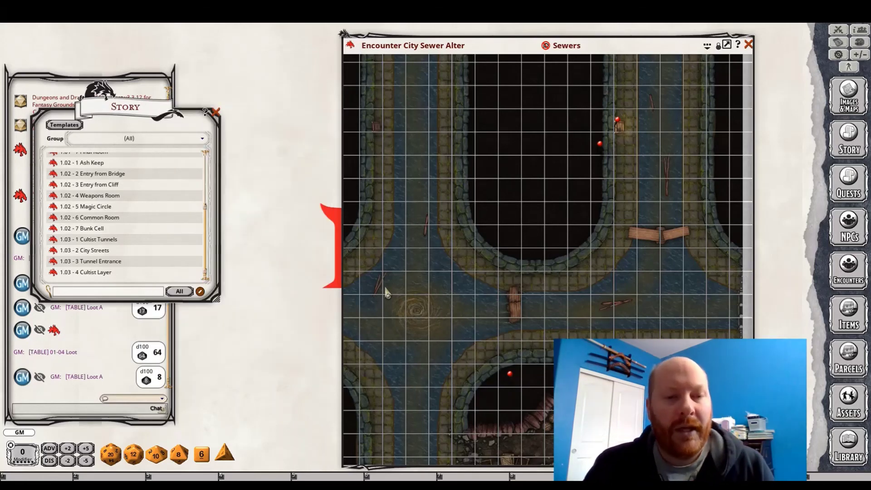
{"action": "left_click_drag", "start_coordinate": [510, 235], "coordinate": [488, 220]}
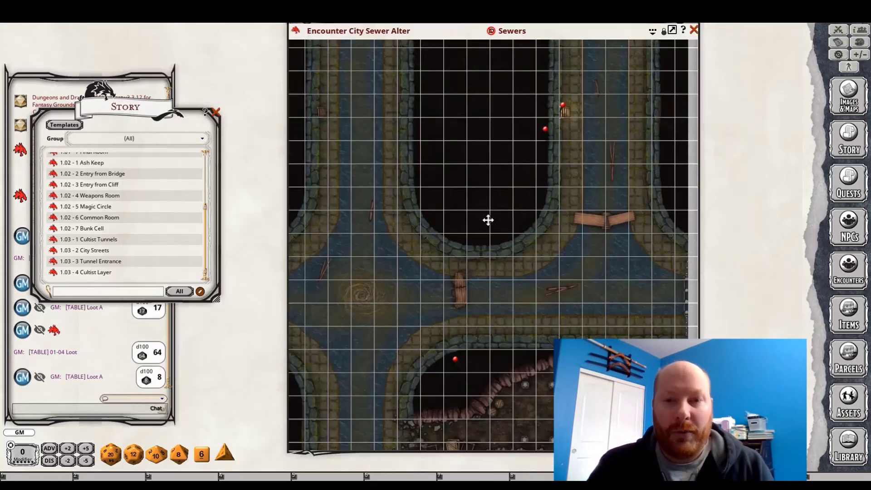
{"action": "left_click", "coordinate": [694, 31]}
{"action": "scroll", "coordinate": [149, 196], "scroll_direction": "up", "scroll_amount": 5}
{"action": "left_click", "coordinate": [114, 158]}
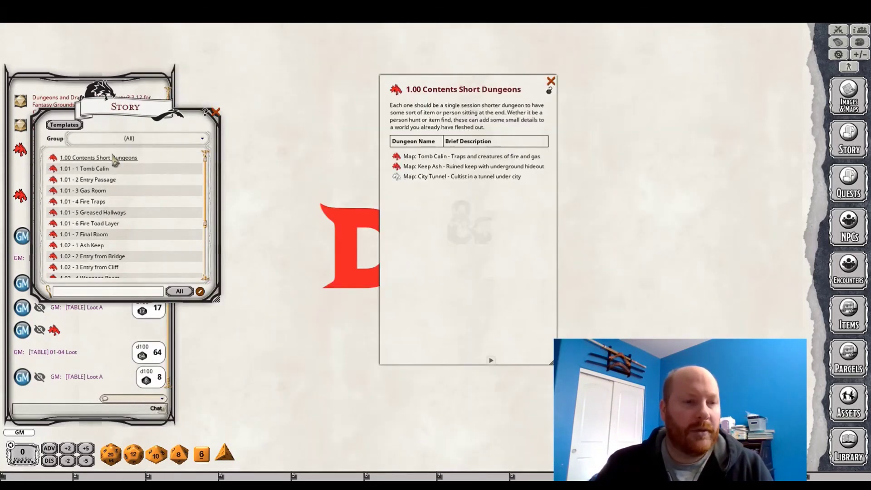
- Link the "Map: City Tunnel" line of the contents entry to the 1.03 - 1 Cultist Tunnels story, and close that story
{"action": "scroll", "coordinate": [136, 234], "scroll_direction": "down", "scroll_amount": 3}
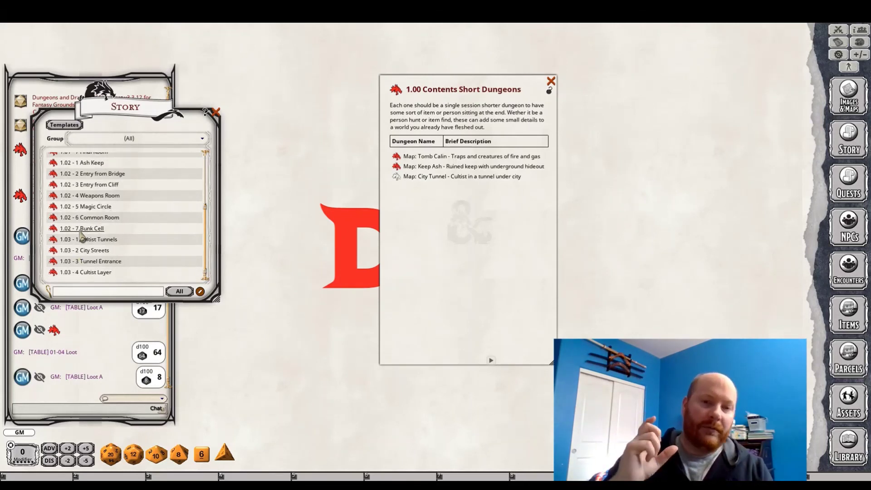
{"action": "left_click", "coordinate": [55, 241]}
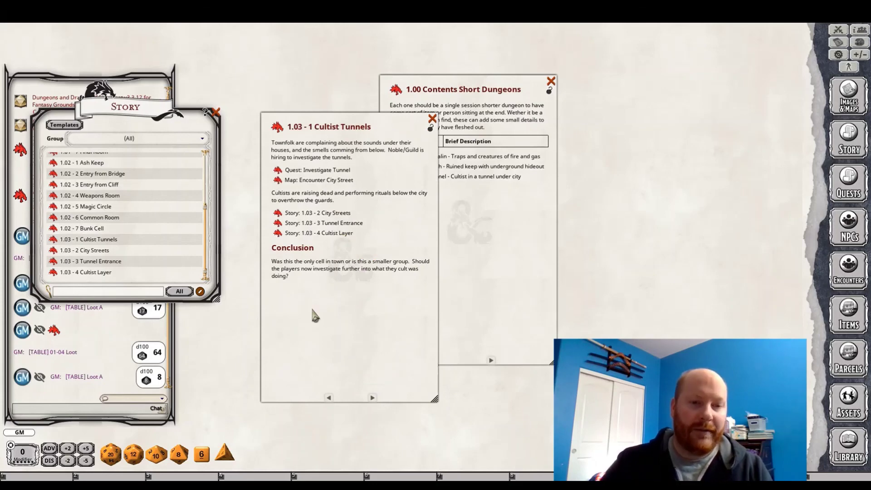
{"action": "left_click_drag", "start_coordinate": [291, 276], "coordinate": [255, 352]}
{"action": "left_click_drag", "start_coordinate": [270, 148], "coordinate": [211, 181]}
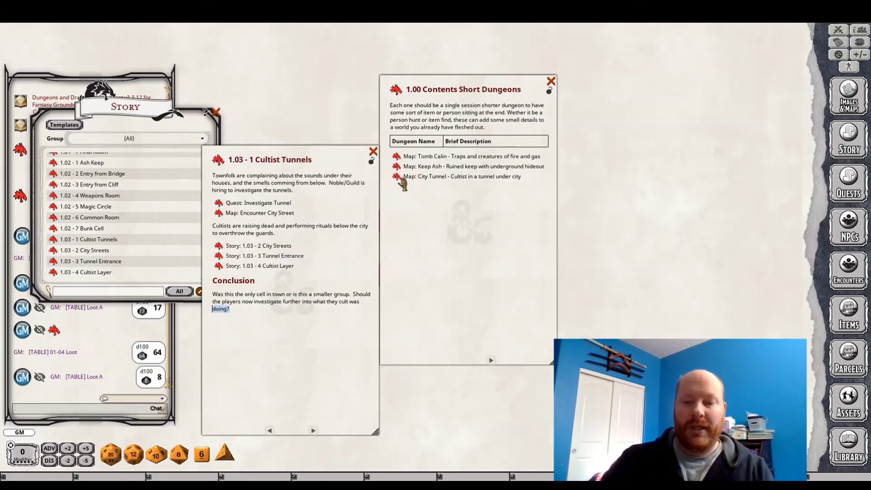
{"action": "left_click", "coordinate": [373, 151]}
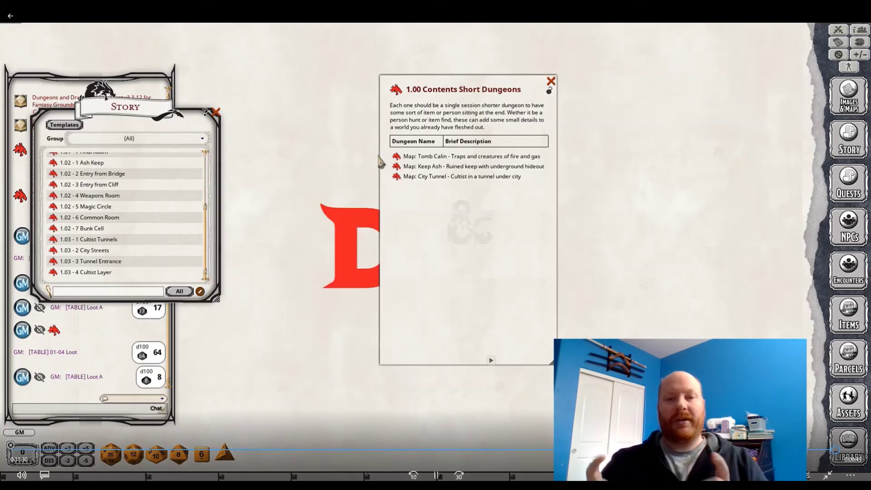
- Close the contents entry and story list, and open the library's Module Export window, enlarged to show every record type
{"action": "left_click", "coordinate": [551, 81]}
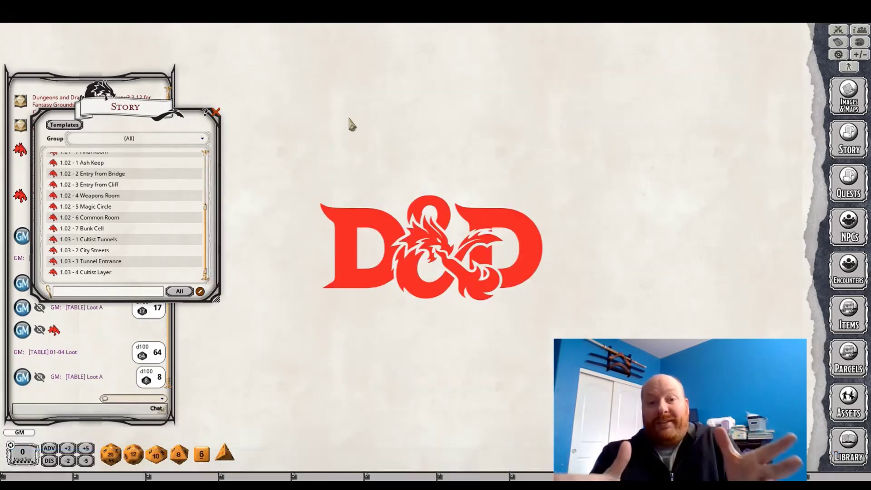
{"action": "left_click", "coordinate": [216, 112]}
{"action": "left_click", "coordinate": [848, 447]}
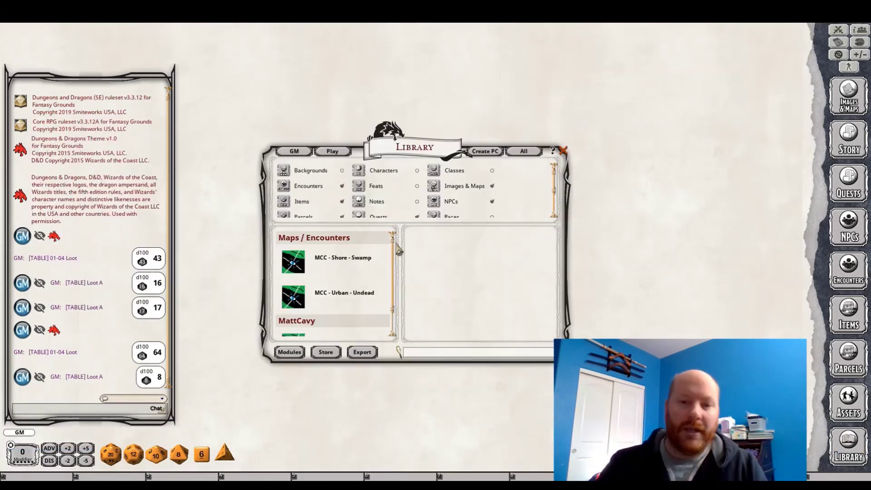
{"action": "left_click", "coordinate": [369, 352]}
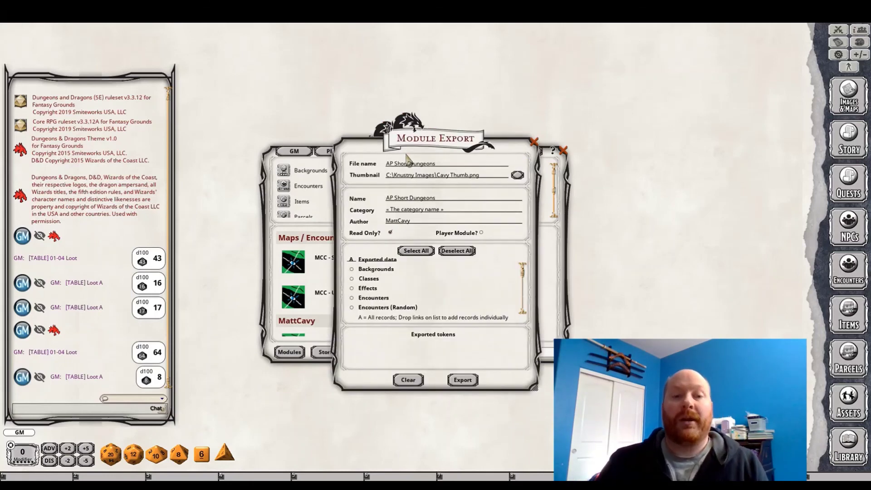
{"action": "left_click_drag", "start_coordinate": [407, 160], "coordinate": [331, 79]}
{"action": "left_click_drag", "start_coordinate": [457, 308], "coordinate": [458, 483]}
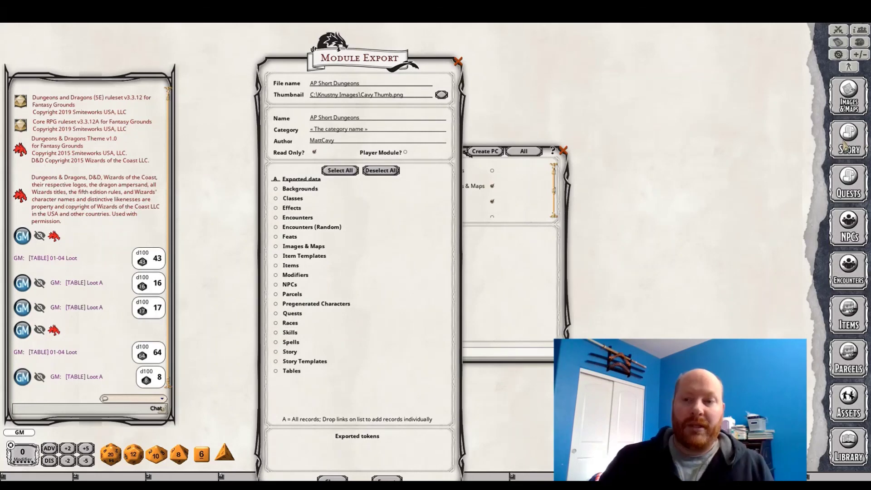
- Include all Images & Maps, Story, Quests, Encounters, NPCs and Parcels records in the module export
{"action": "left_click", "coordinate": [276, 246]}
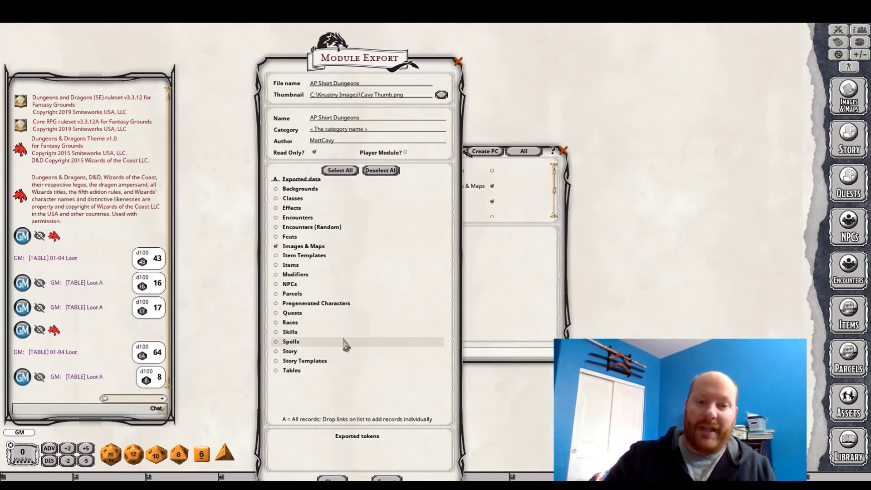
{"action": "left_click", "coordinate": [288, 352]}
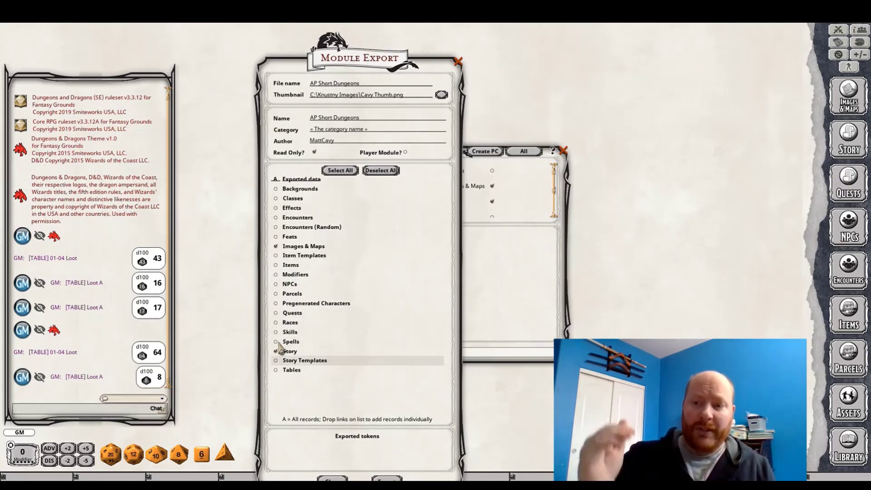
{"action": "left_click", "coordinate": [278, 313]}
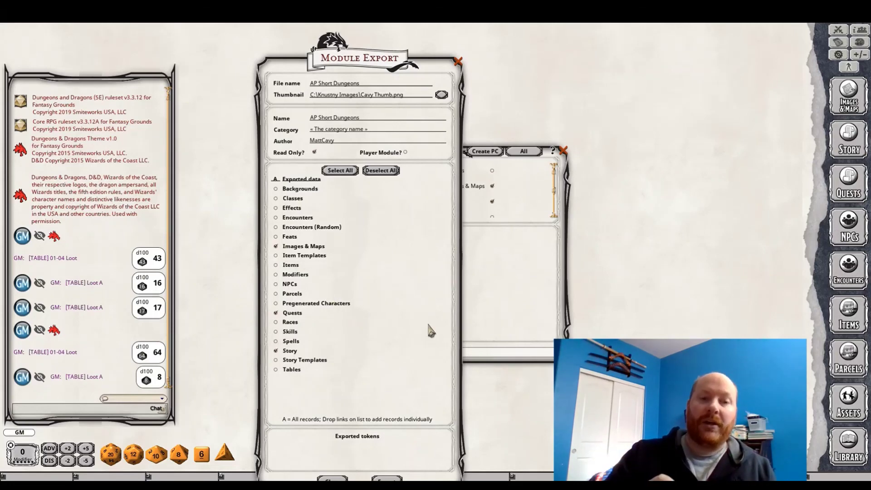
{"action": "left_click", "coordinate": [277, 218]}
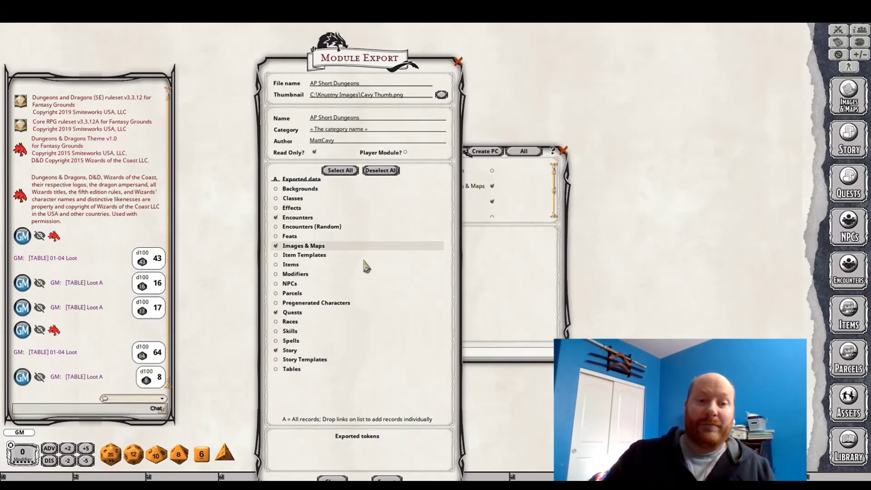
{"action": "left_click", "coordinate": [277, 283]}
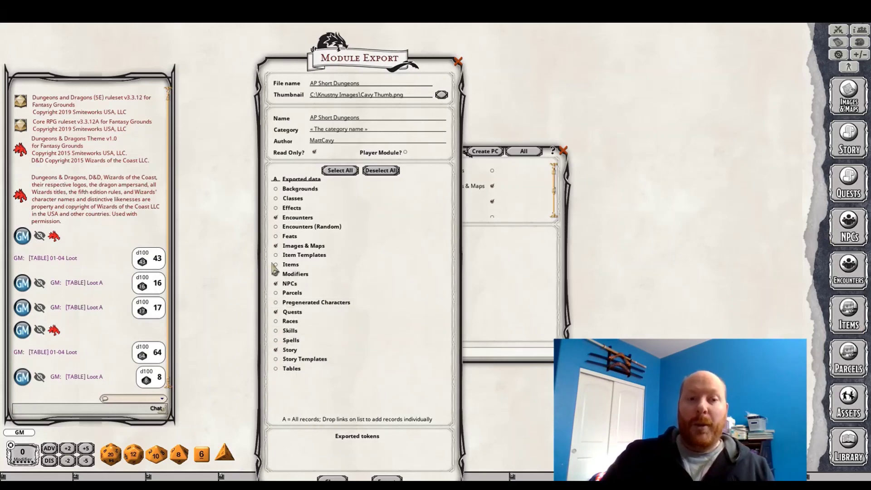
{"action": "left_click", "coordinate": [277, 293]}
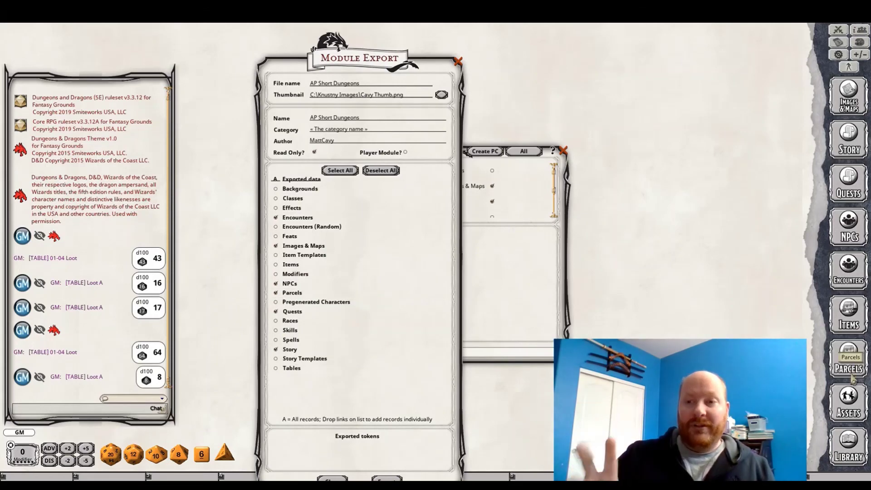
- Export the AP Short Dungeons module, and close the Module Export and Library windows
{"action": "left_click", "coordinate": [338, 142]}
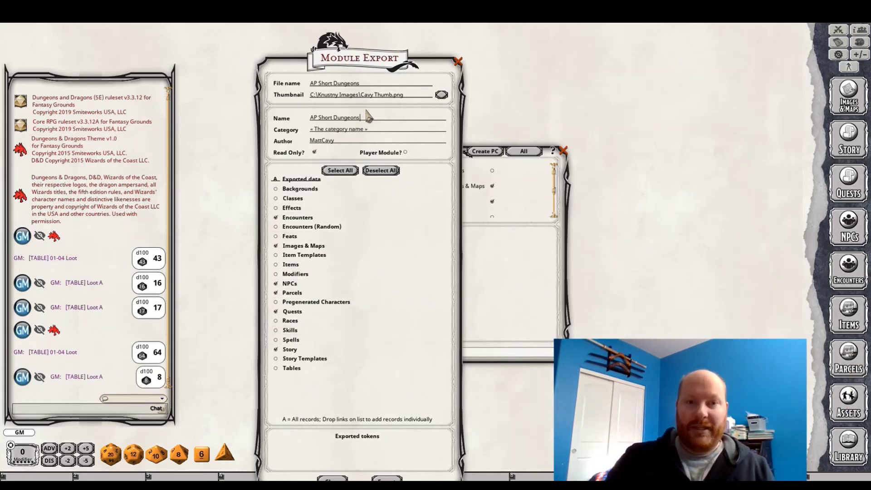
{"action": "left_click", "coordinate": [369, 117]}
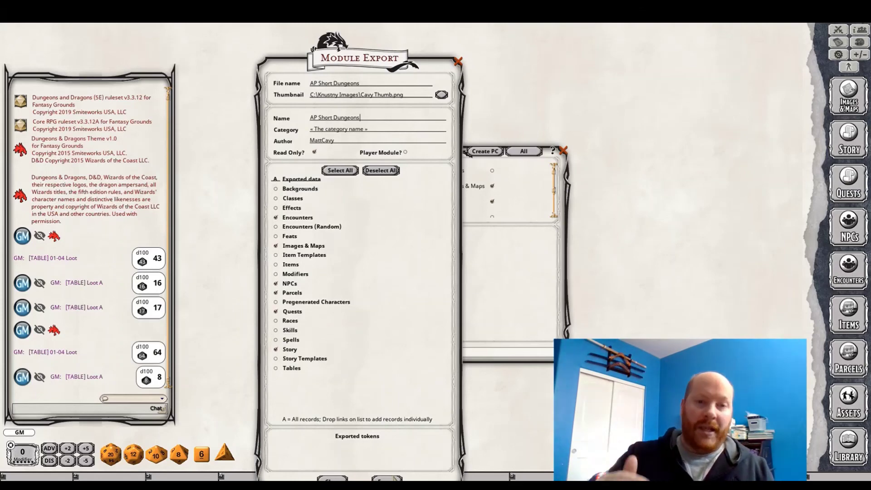
{"action": "left_click", "coordinate": [387, 478]}
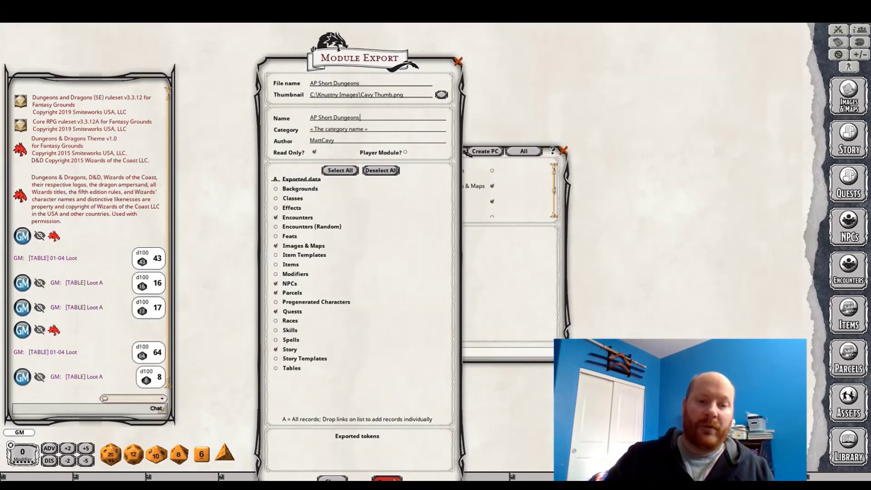
{"action": "left_click", "coordinate": [458, 61]}
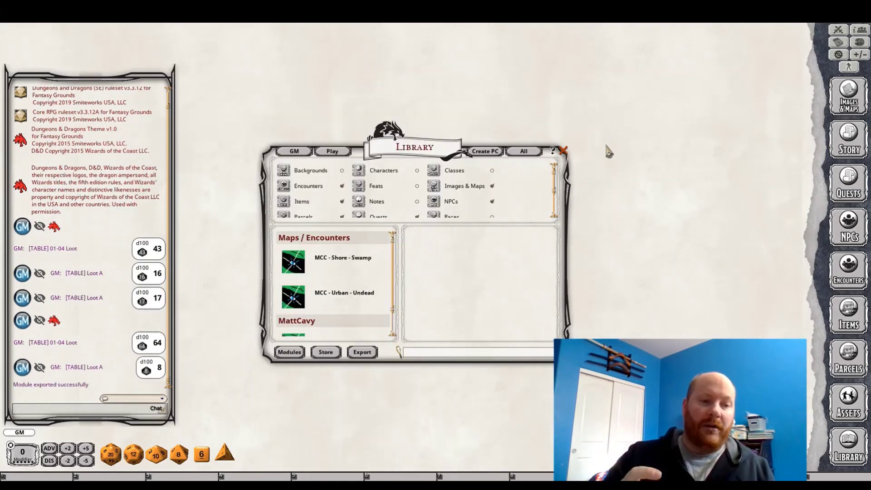
{"action": "left_click", "coordinate": [563, 150]}
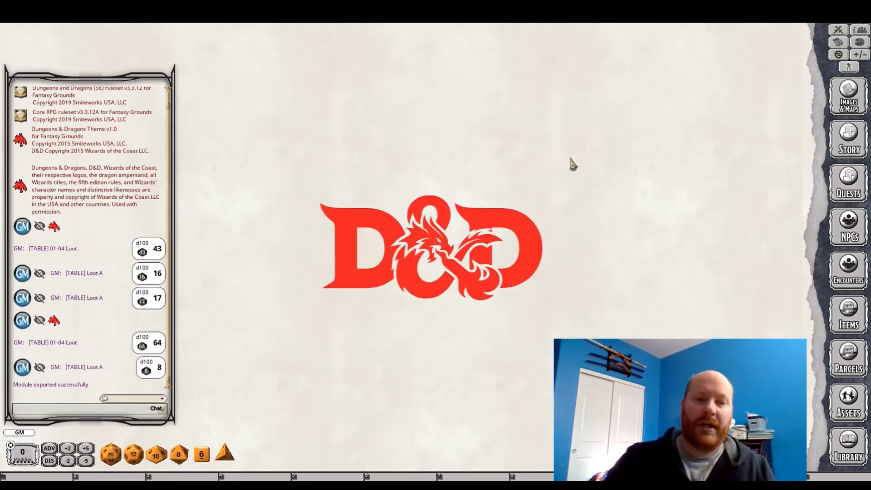